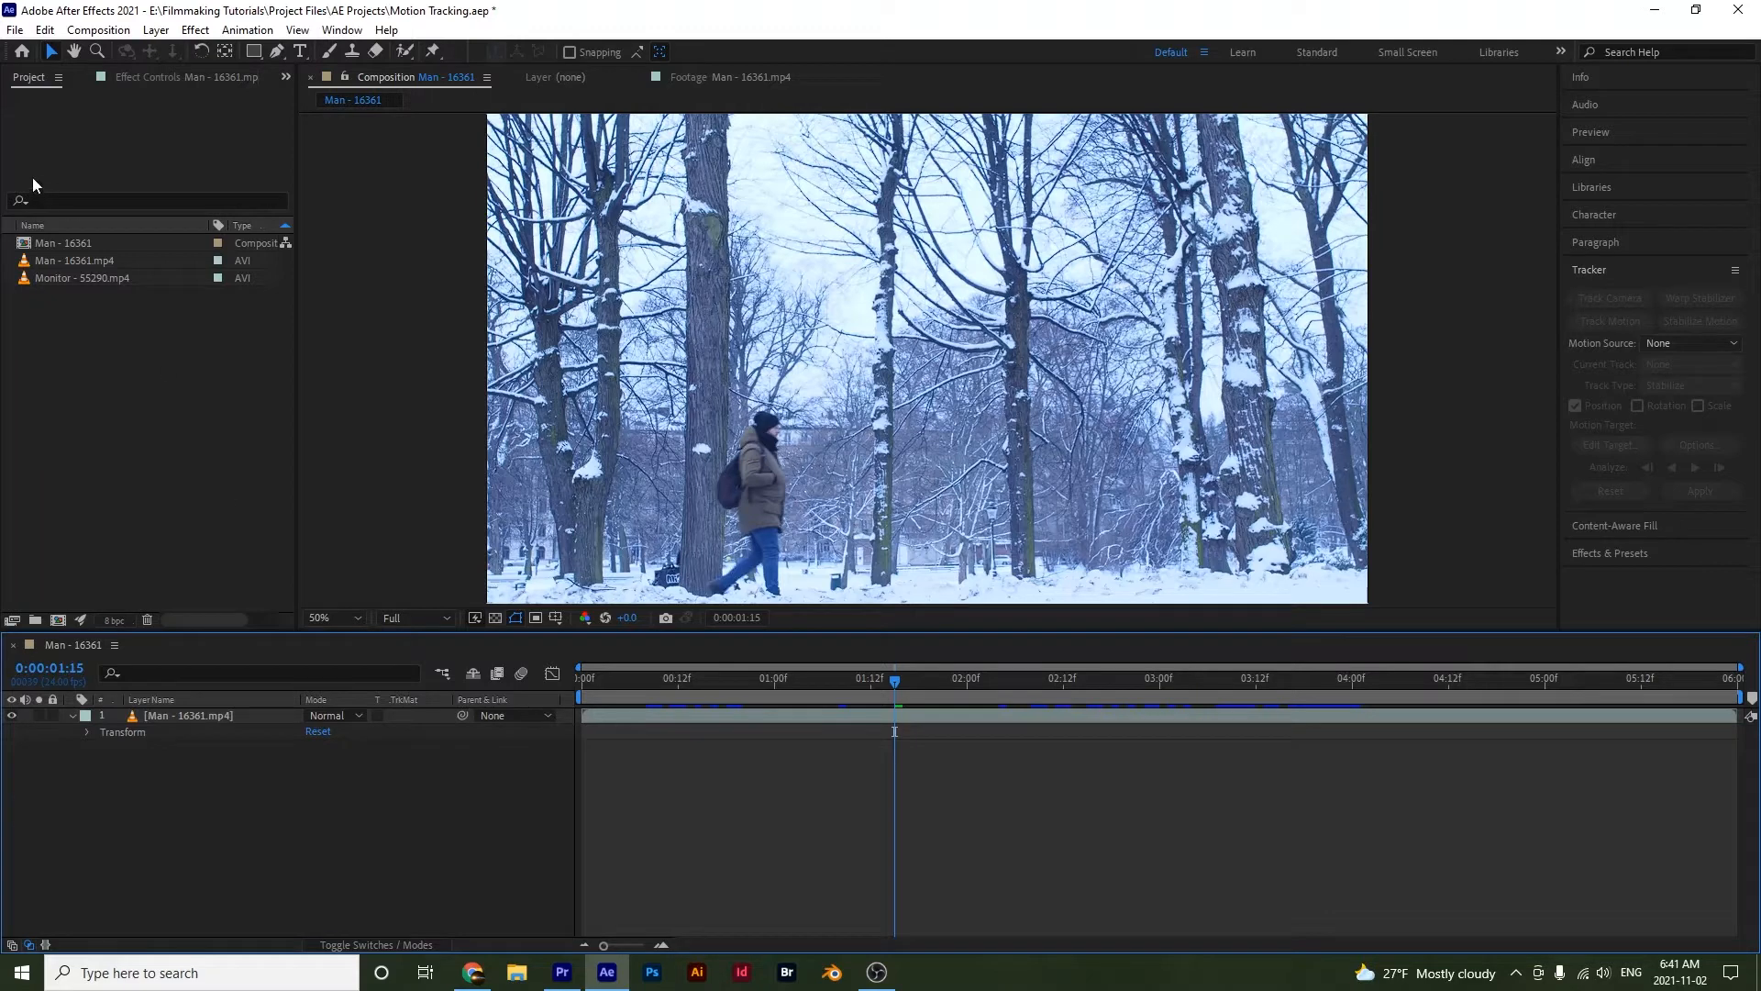
- Set the motion path display preference to All Keyframes and accept the preferences
click(44, 29)
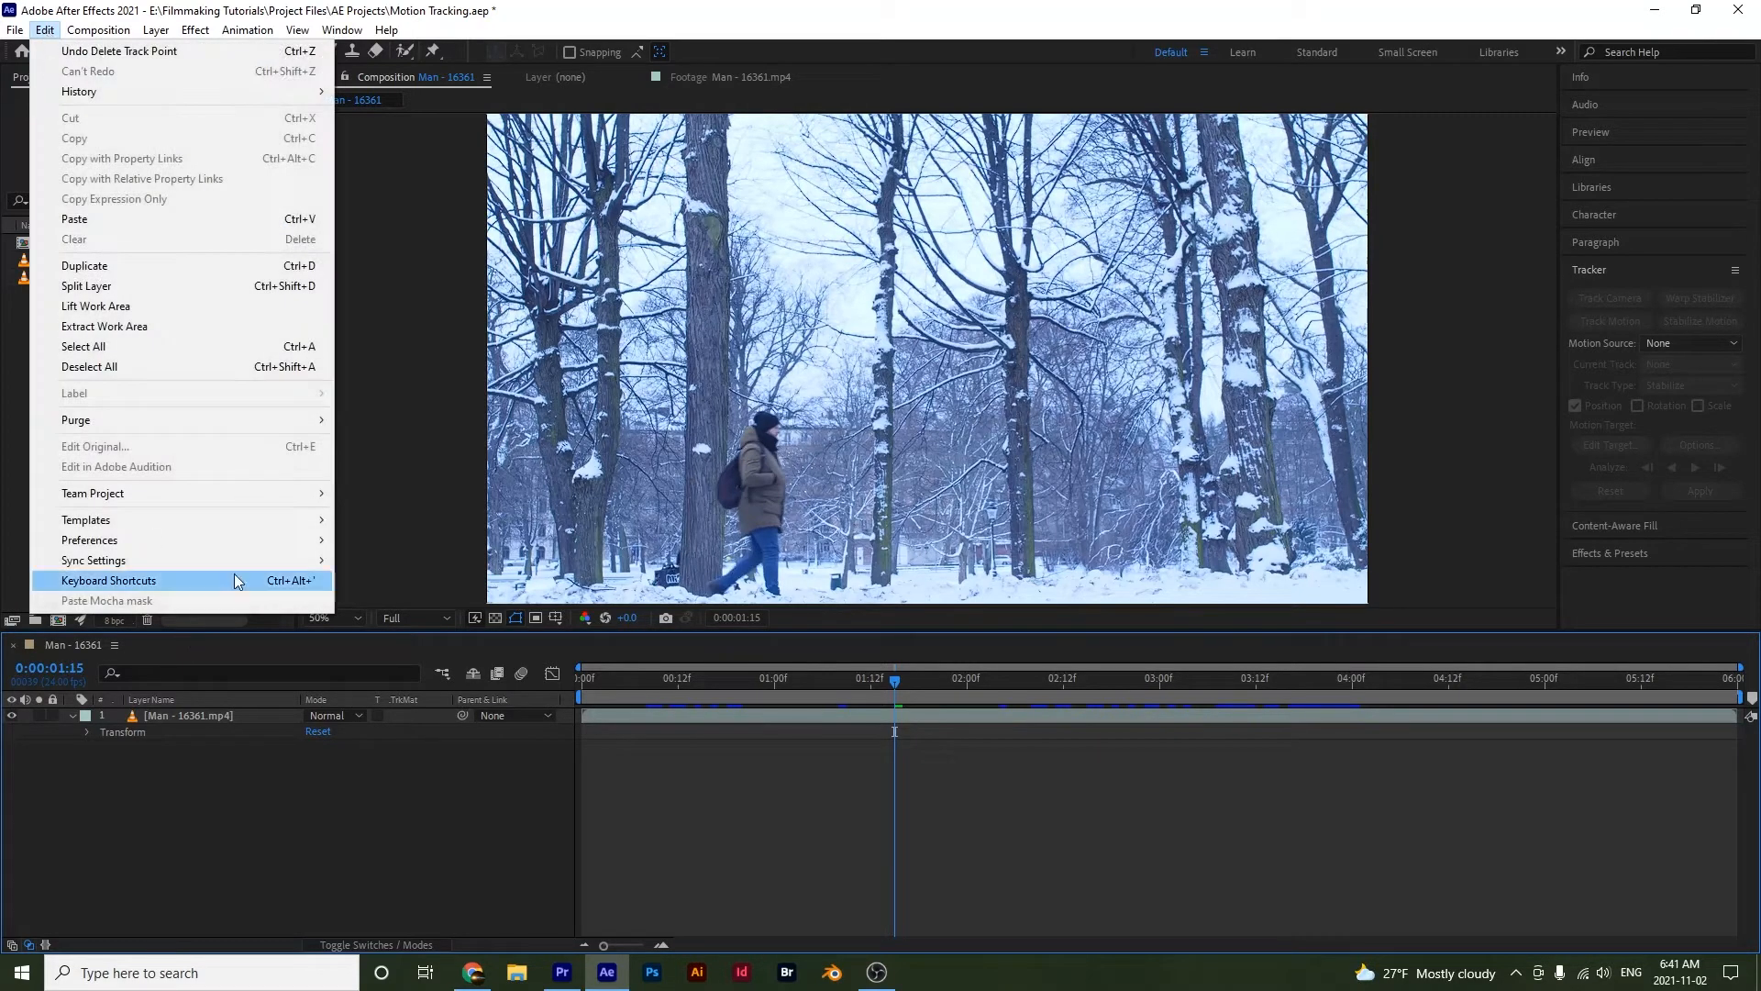
mouse_move(264, 532)
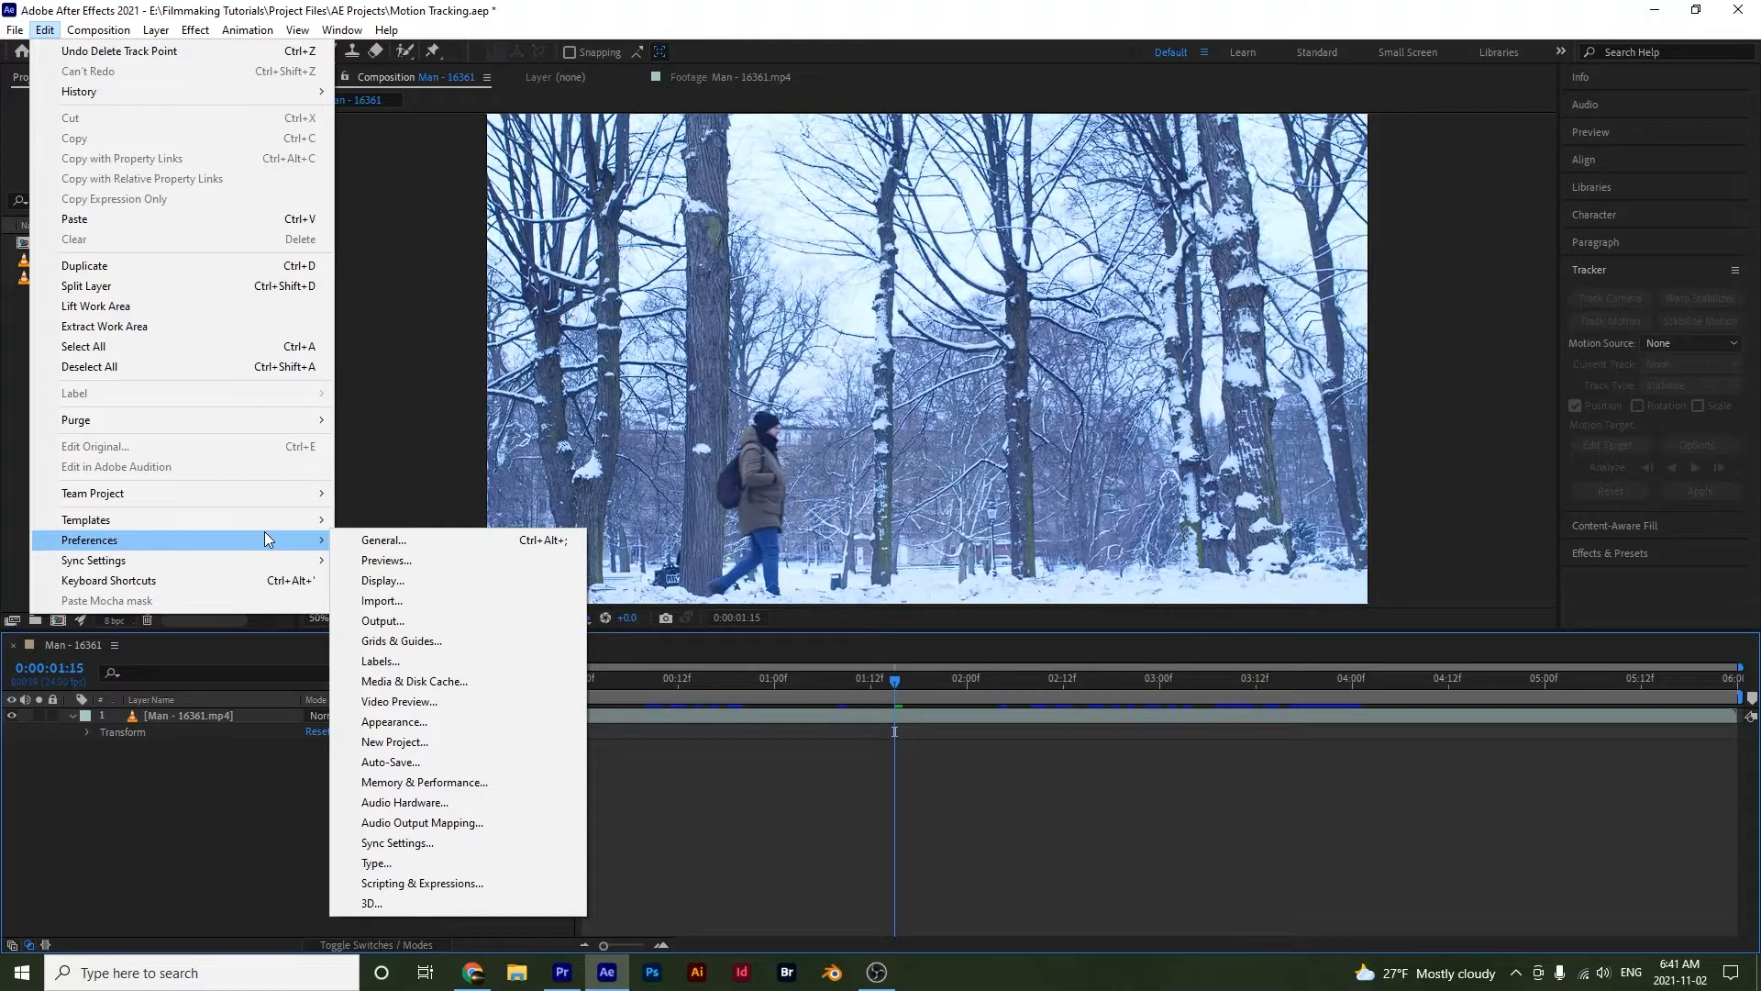
click(402, 584)
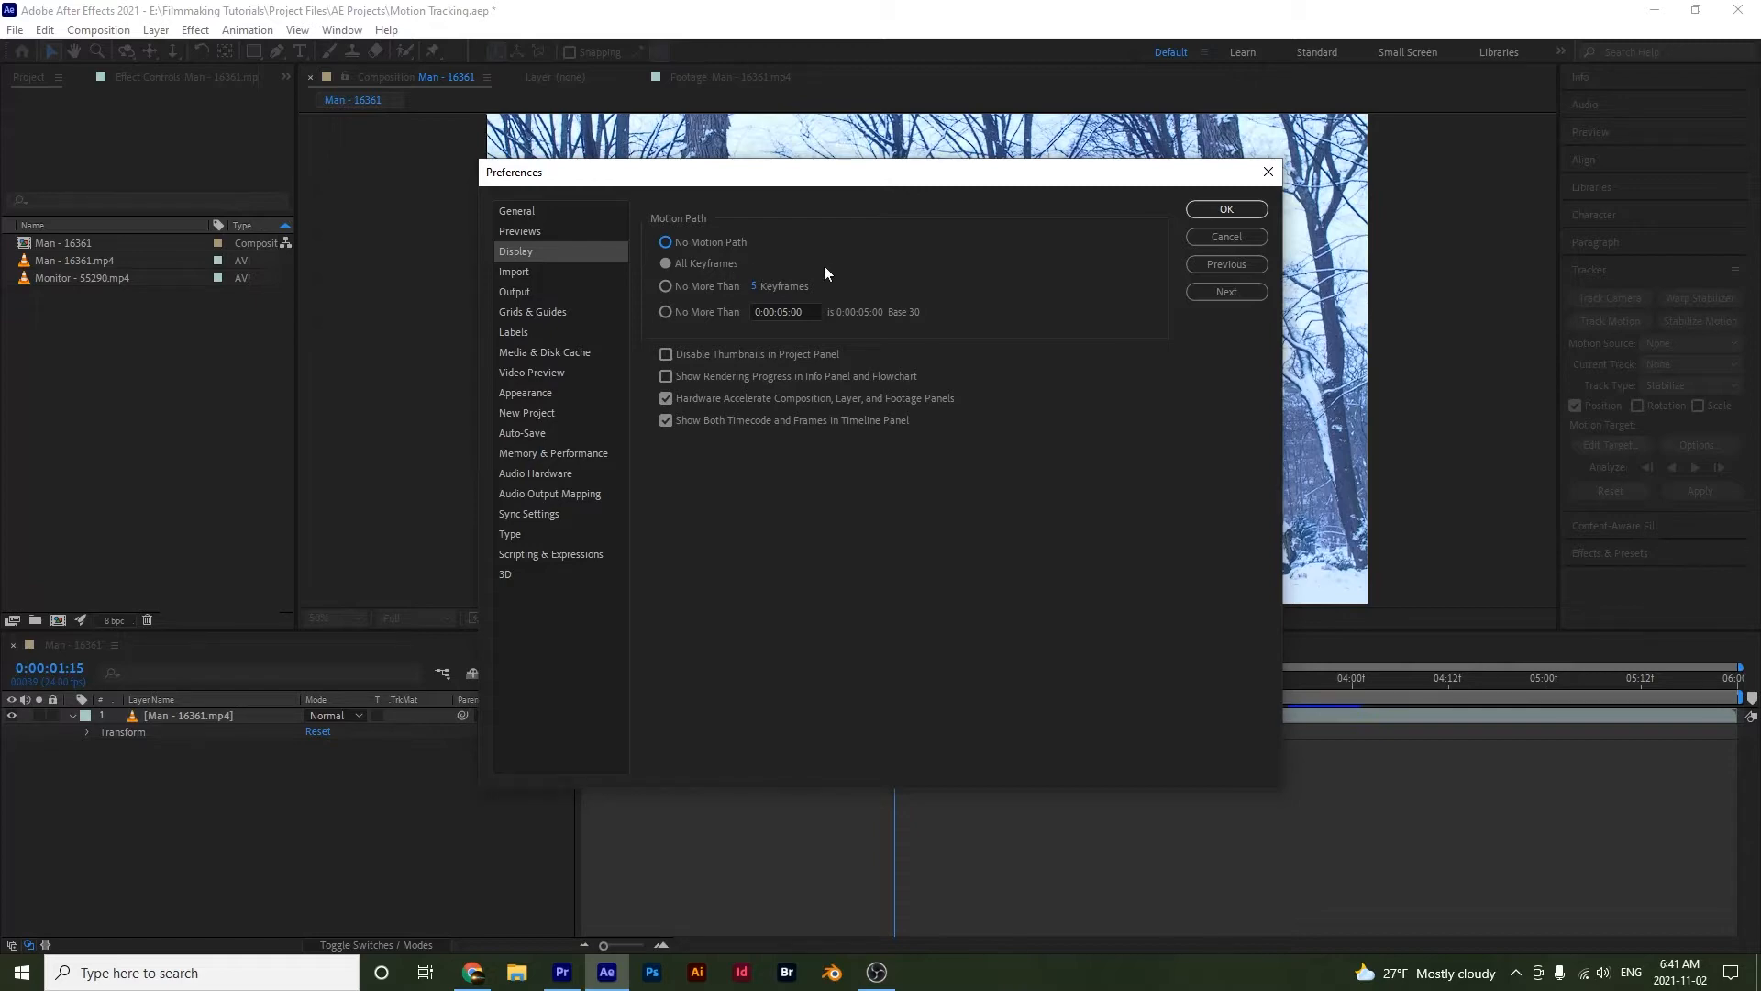
click(1215, 208)
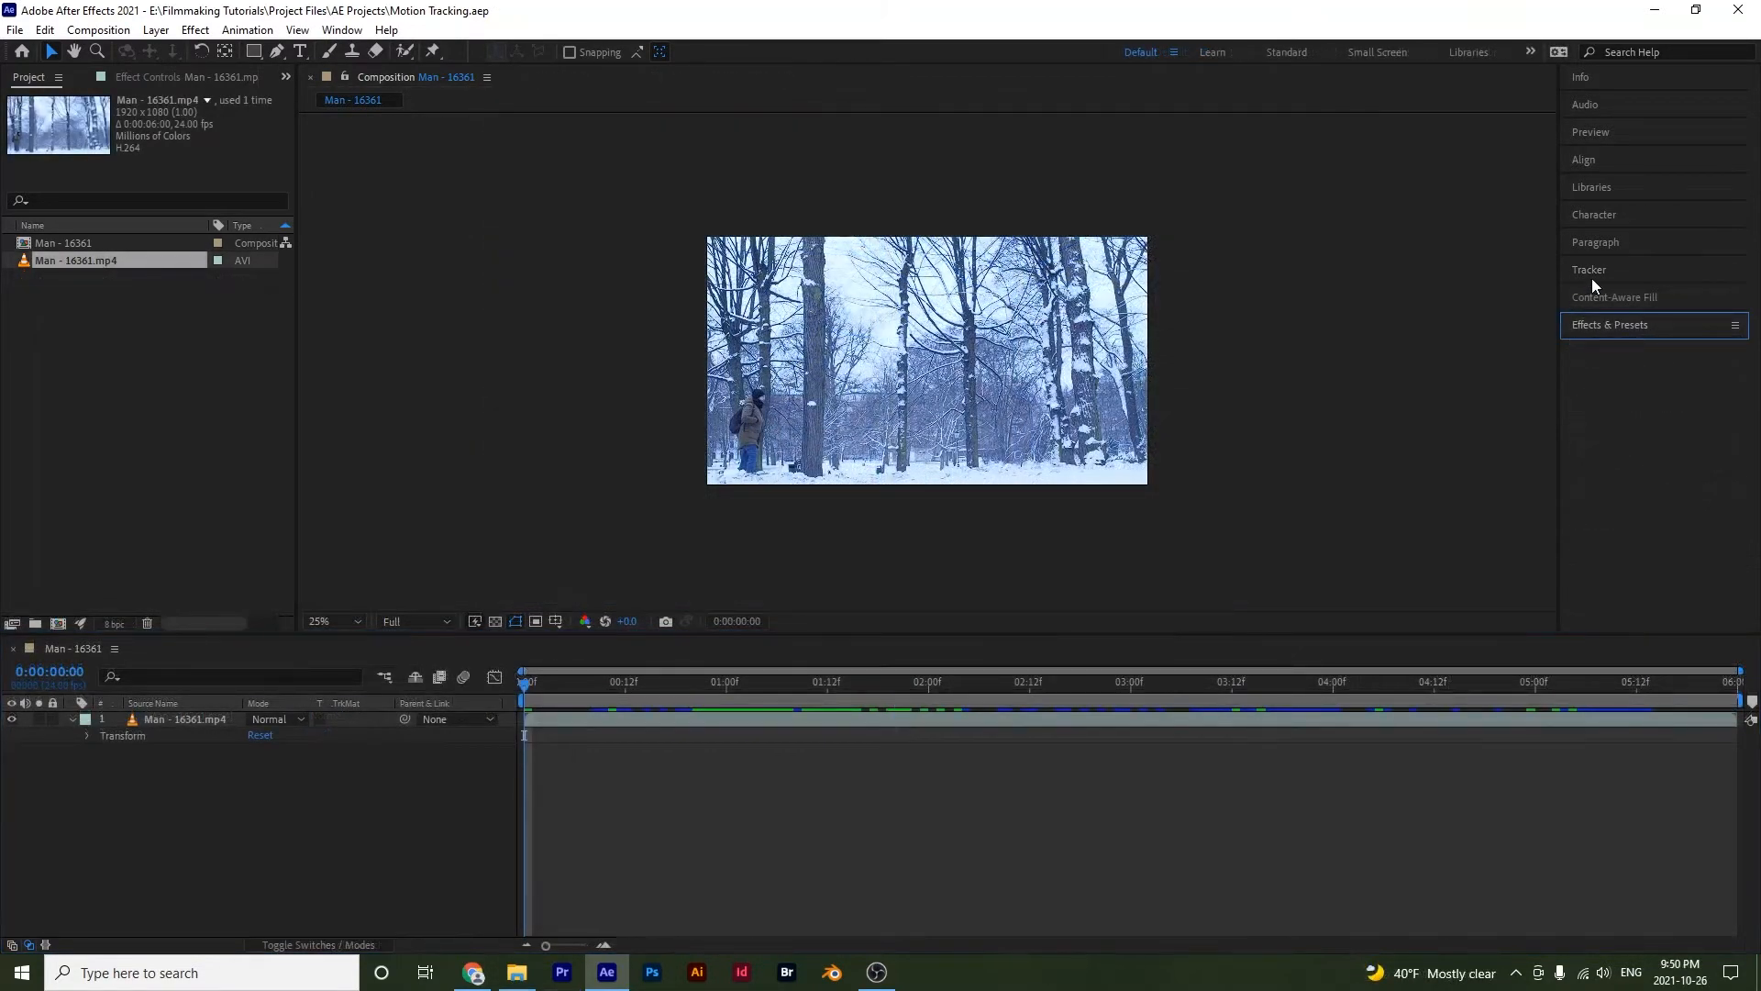
- Show the Tracker controls and check that Tracker is enabled in the workspace
click(1594, 274)
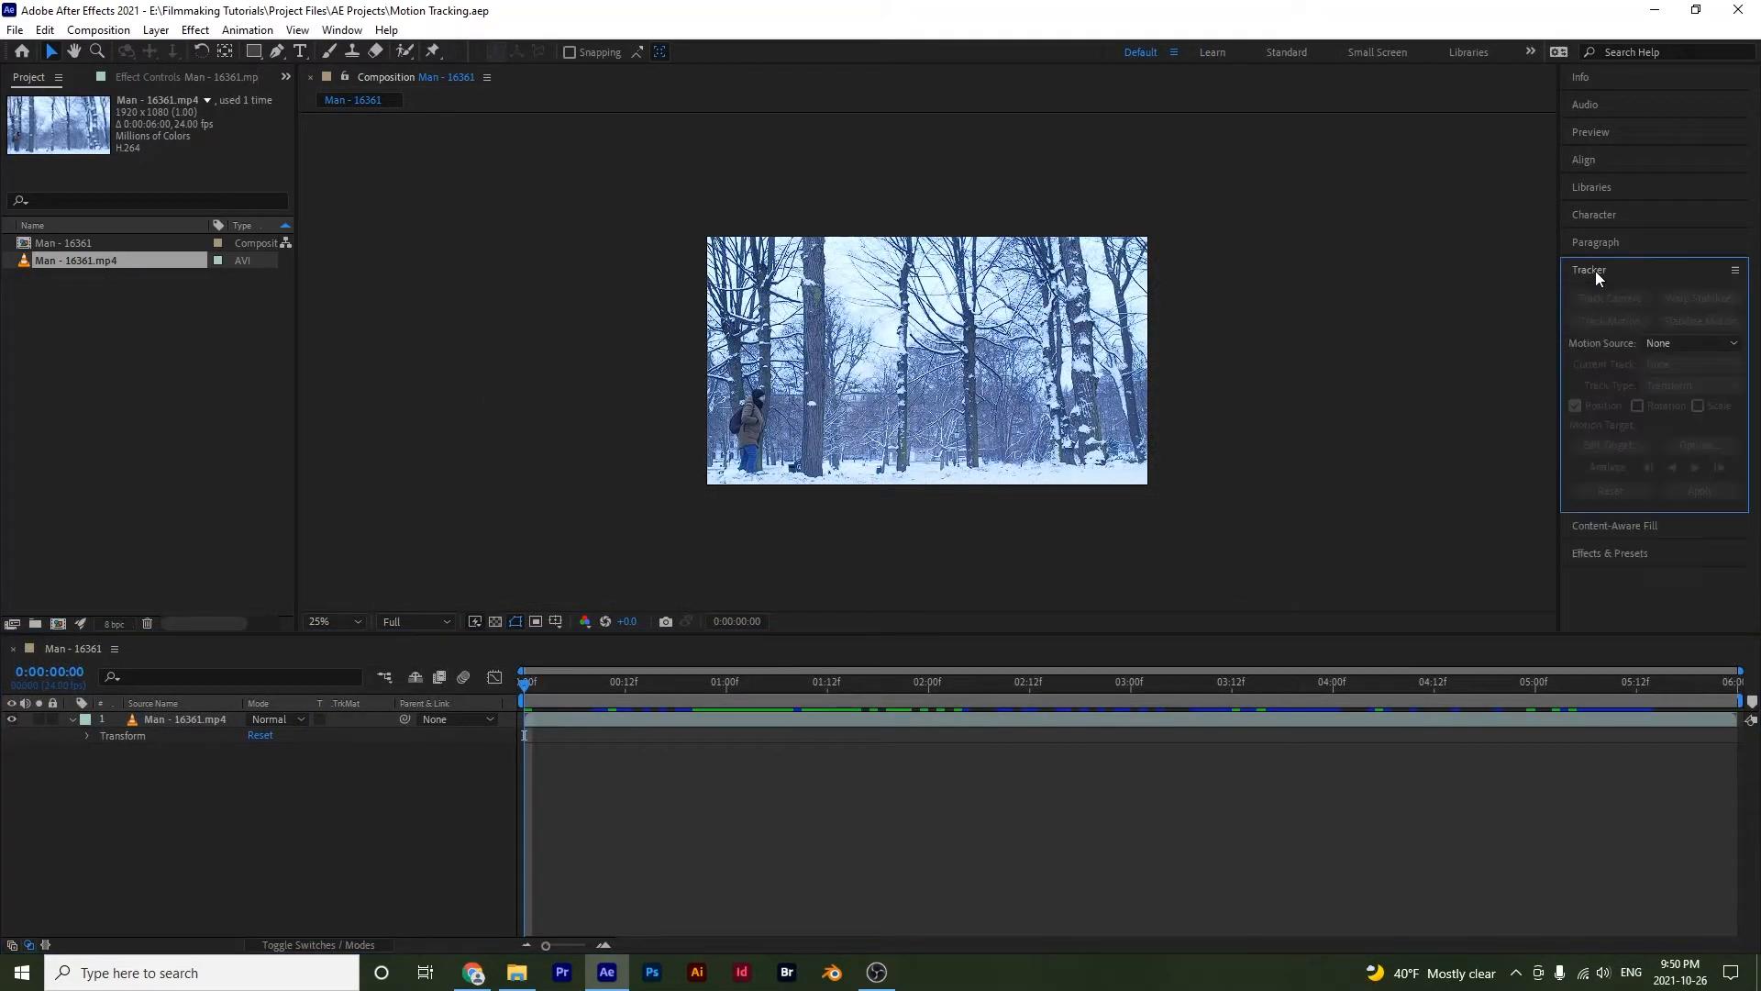
click(343, 30)
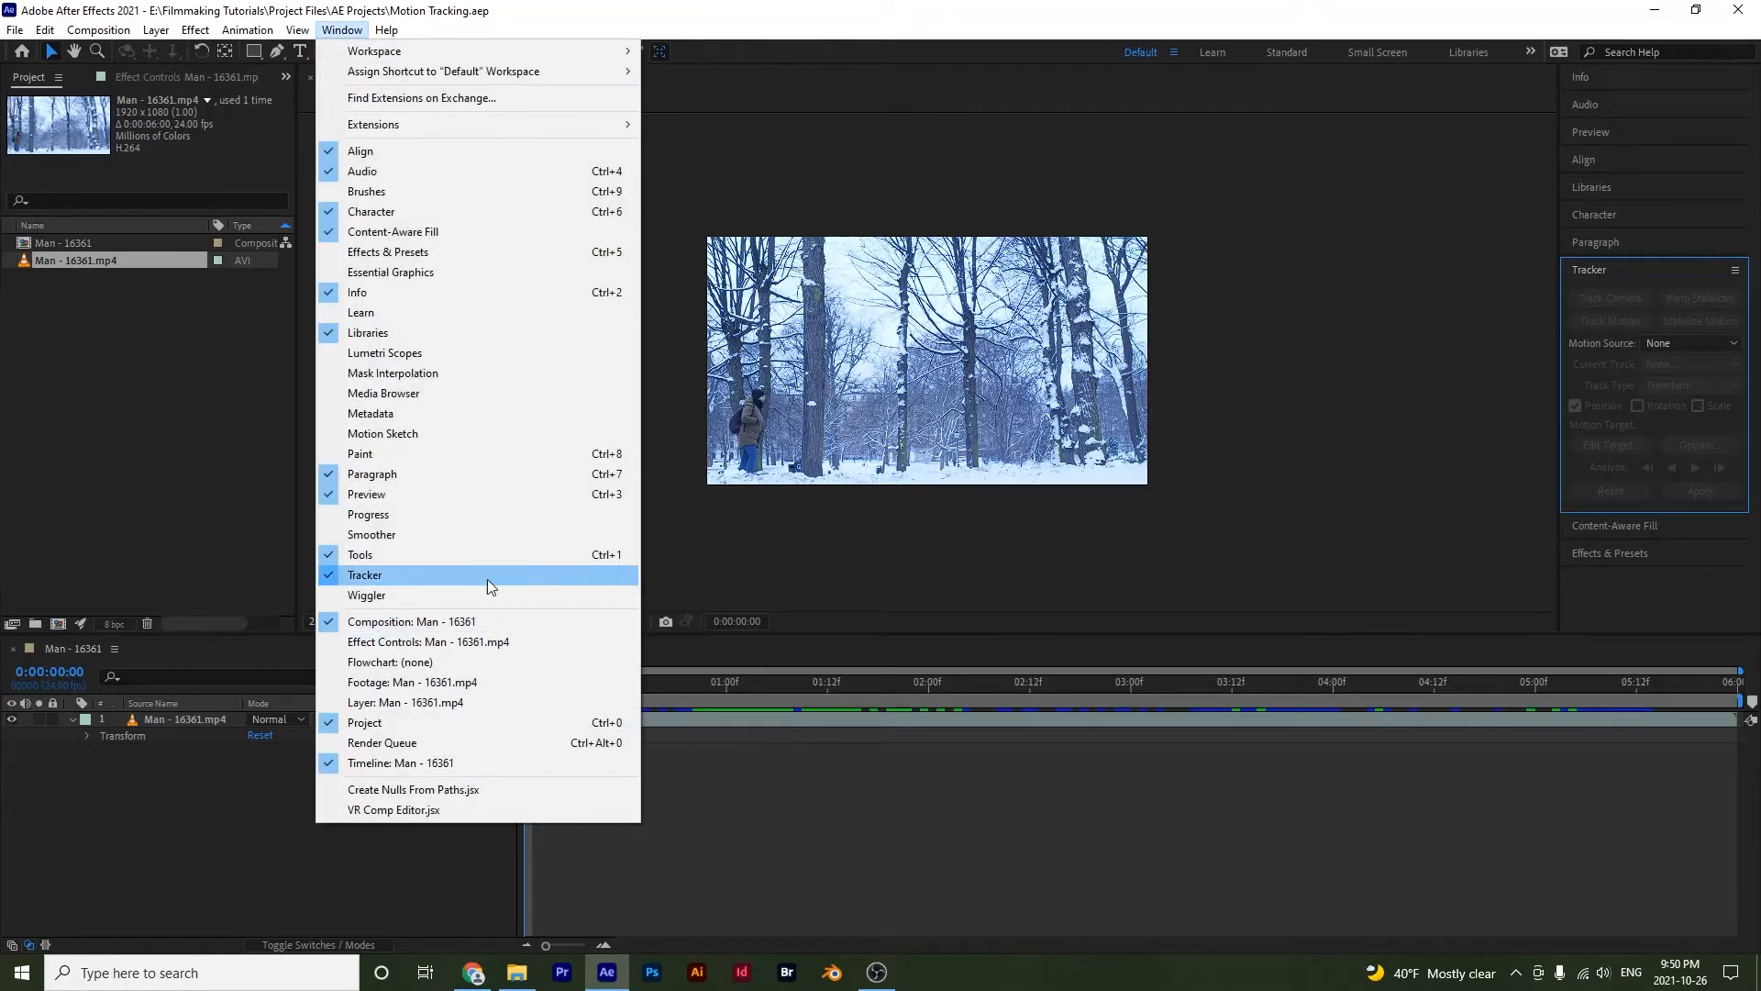
click(366, 877)
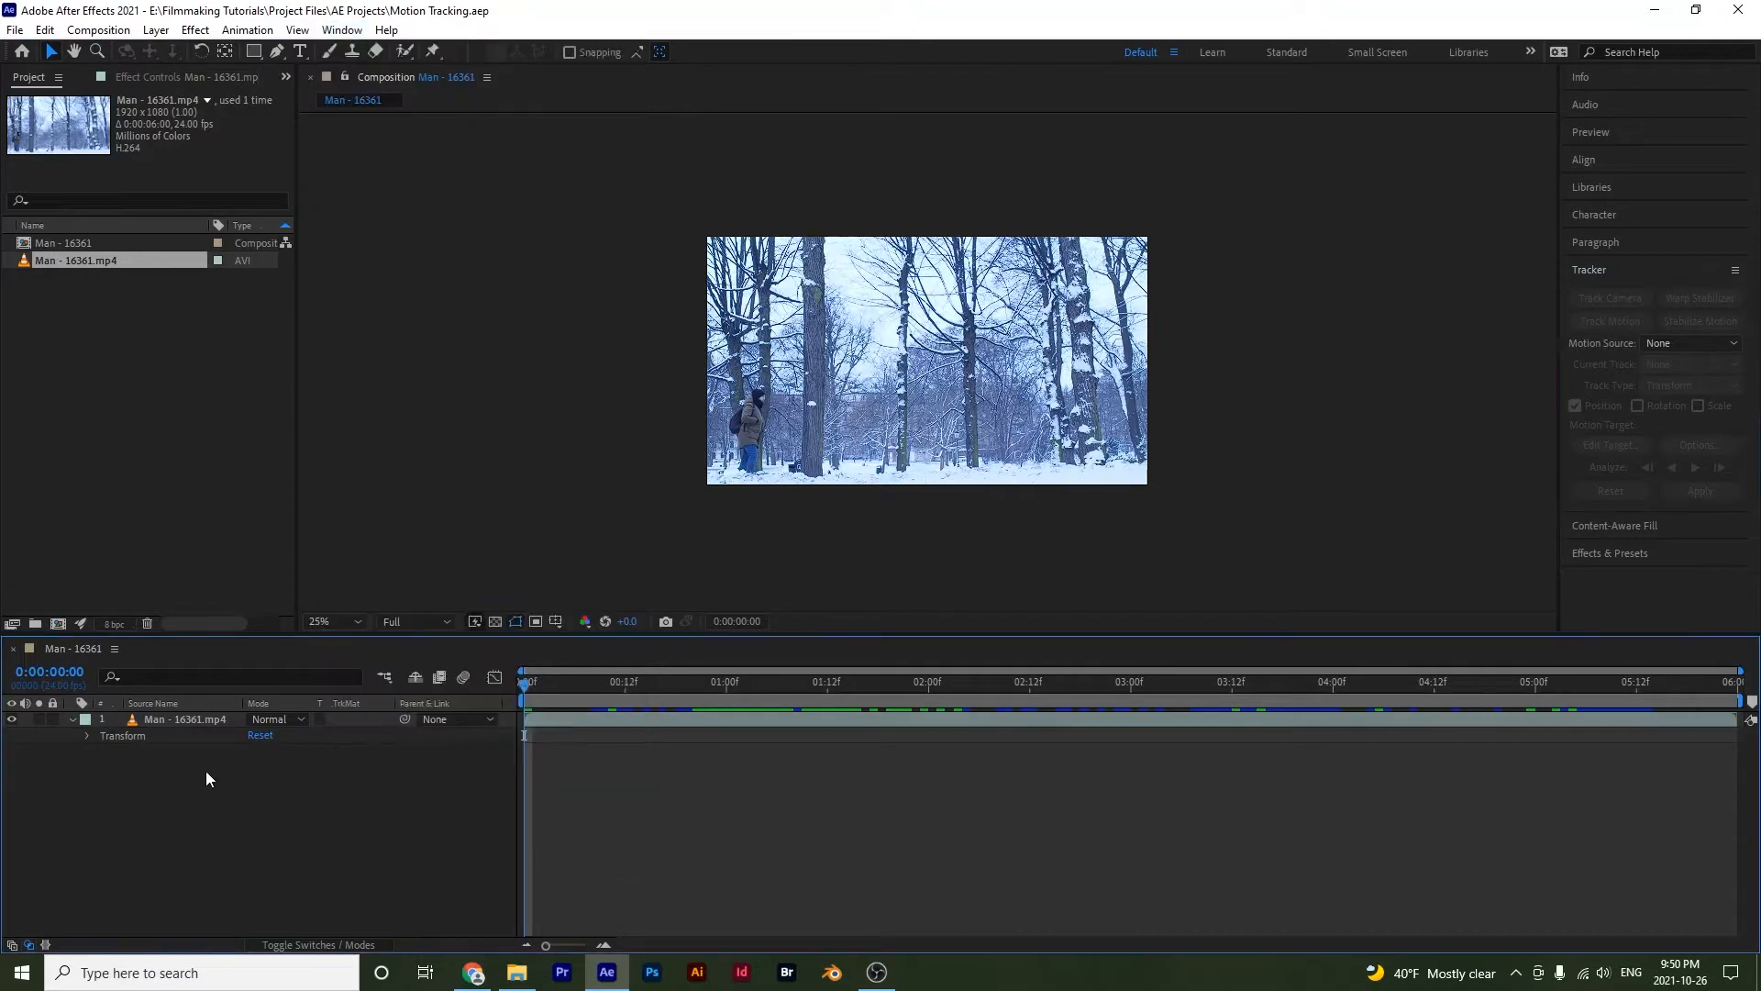
- Try the 3D Camera Tracker and Warp Stabilizer on the Man - 16361.mp4 layer, removing each effect again
click(197, 719)
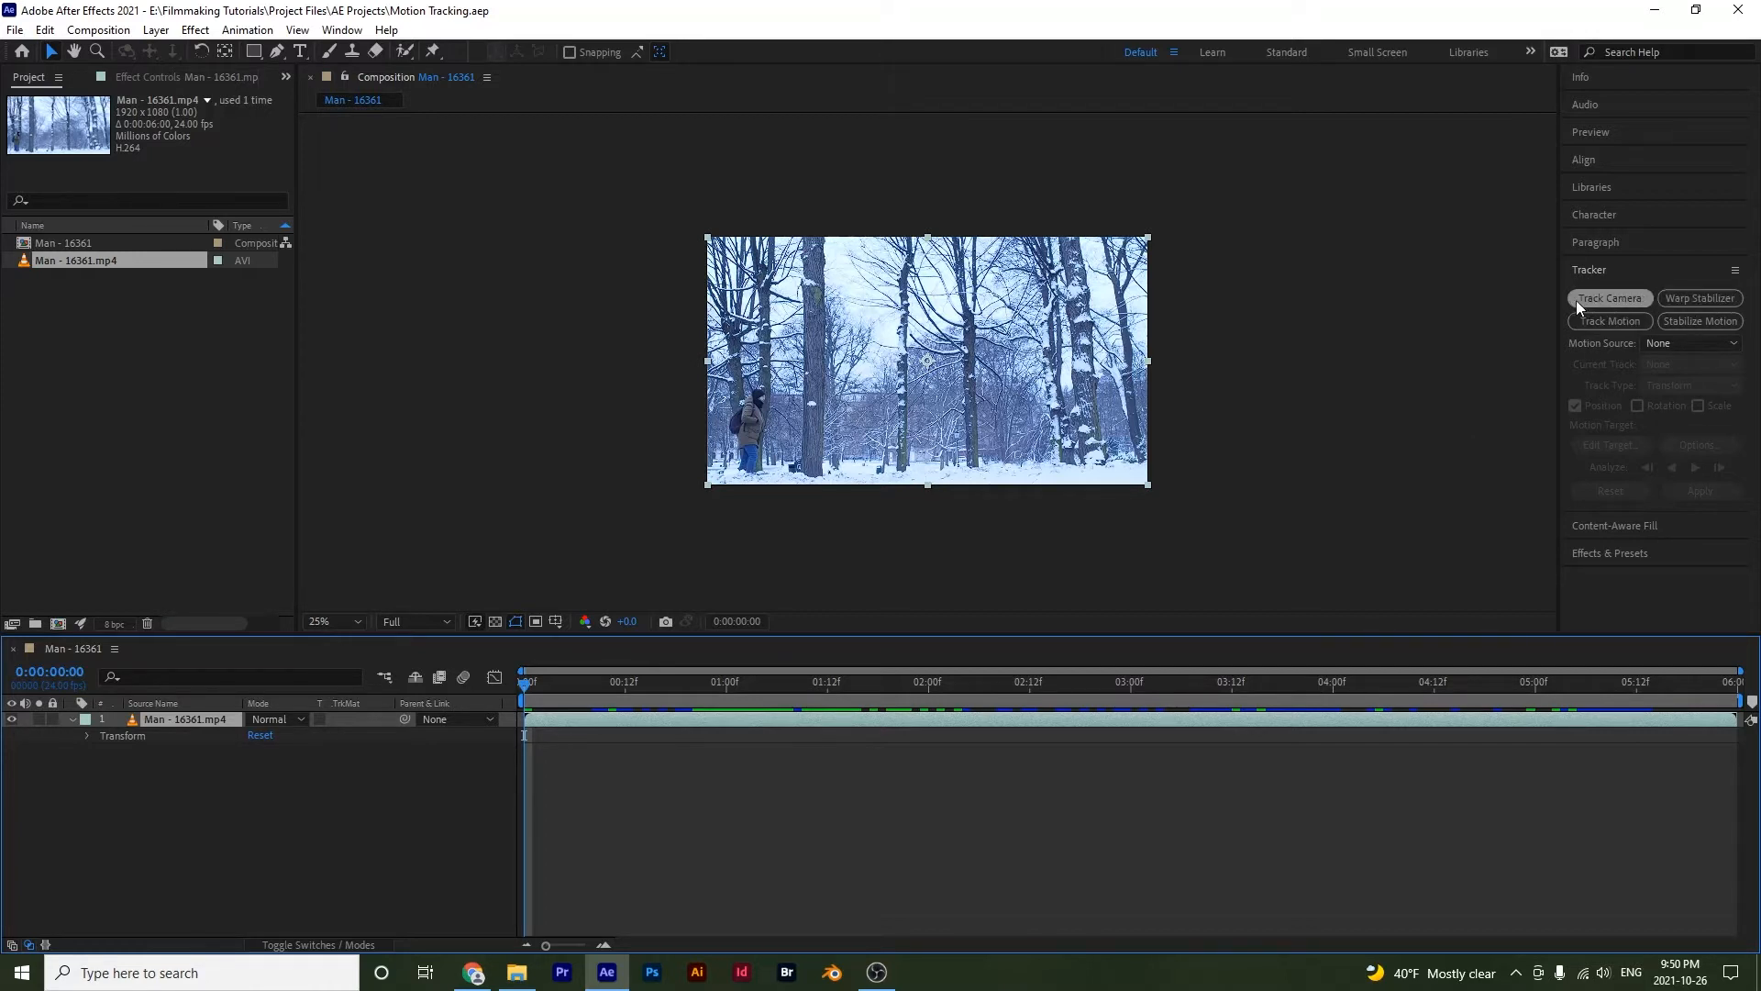
click(1609, 297)
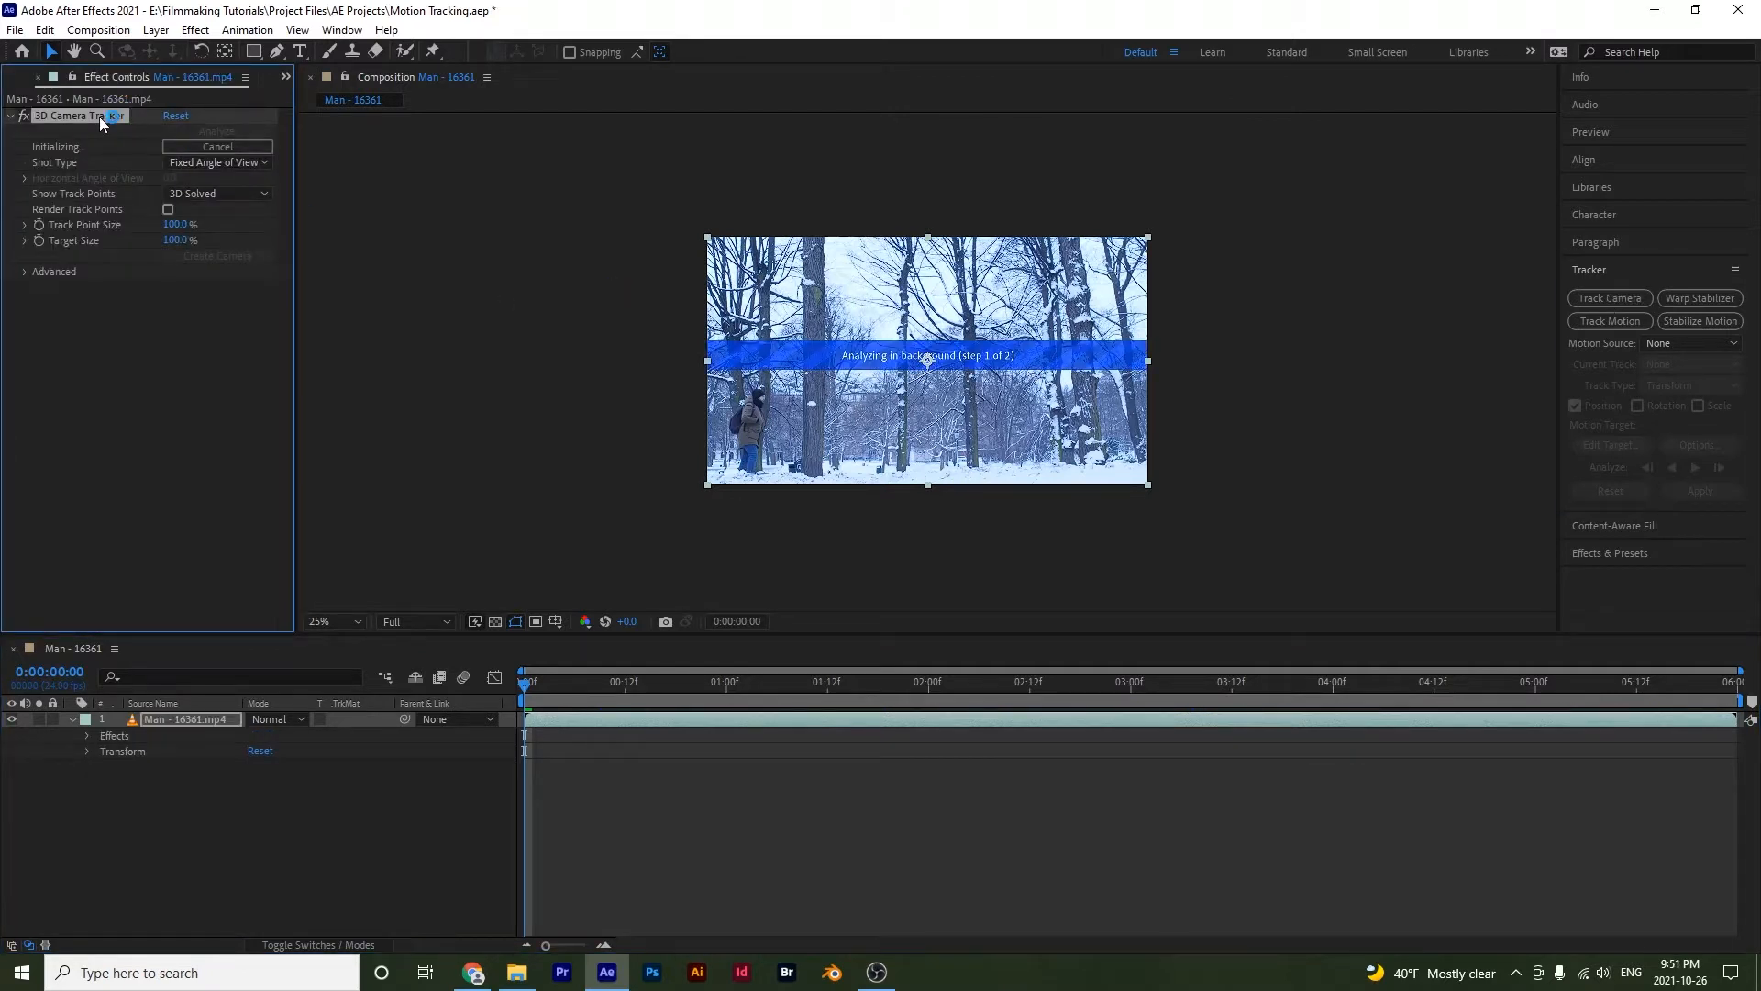
key(Delete)
click(1700, 298)
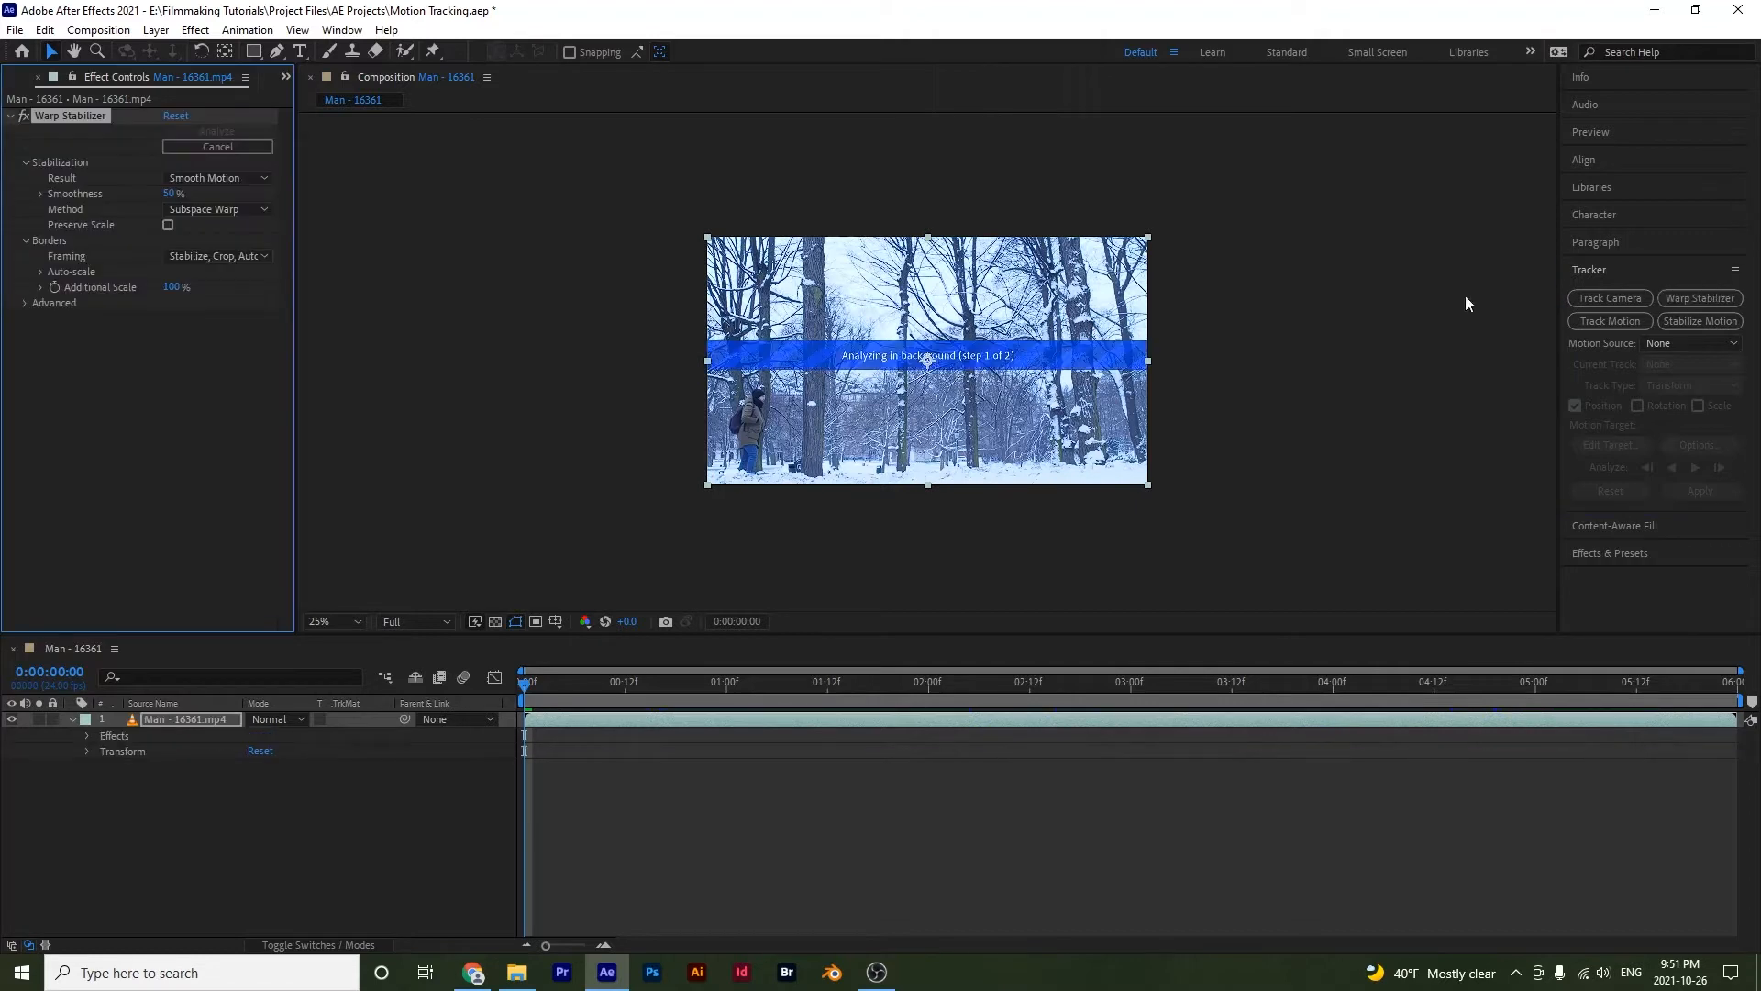
key(Delete)
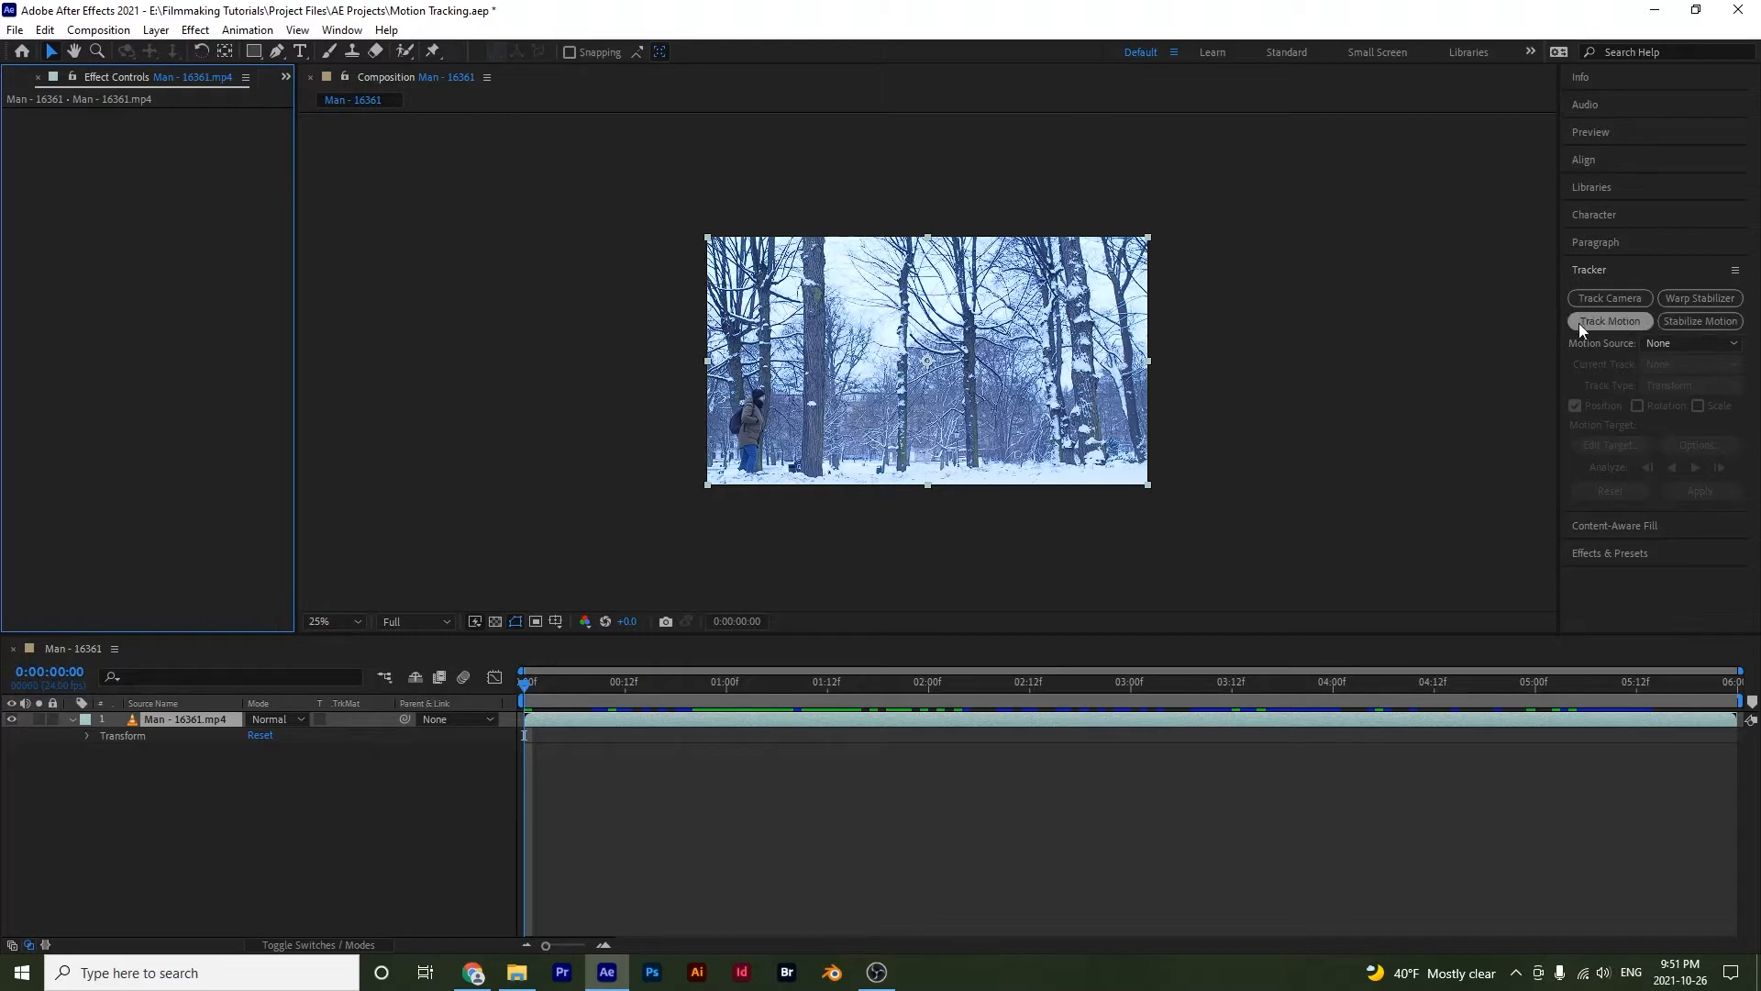
- Add a motion tracker to the Man - 16361.mp4 layer and reveal its track point properties
click(1609, 322)
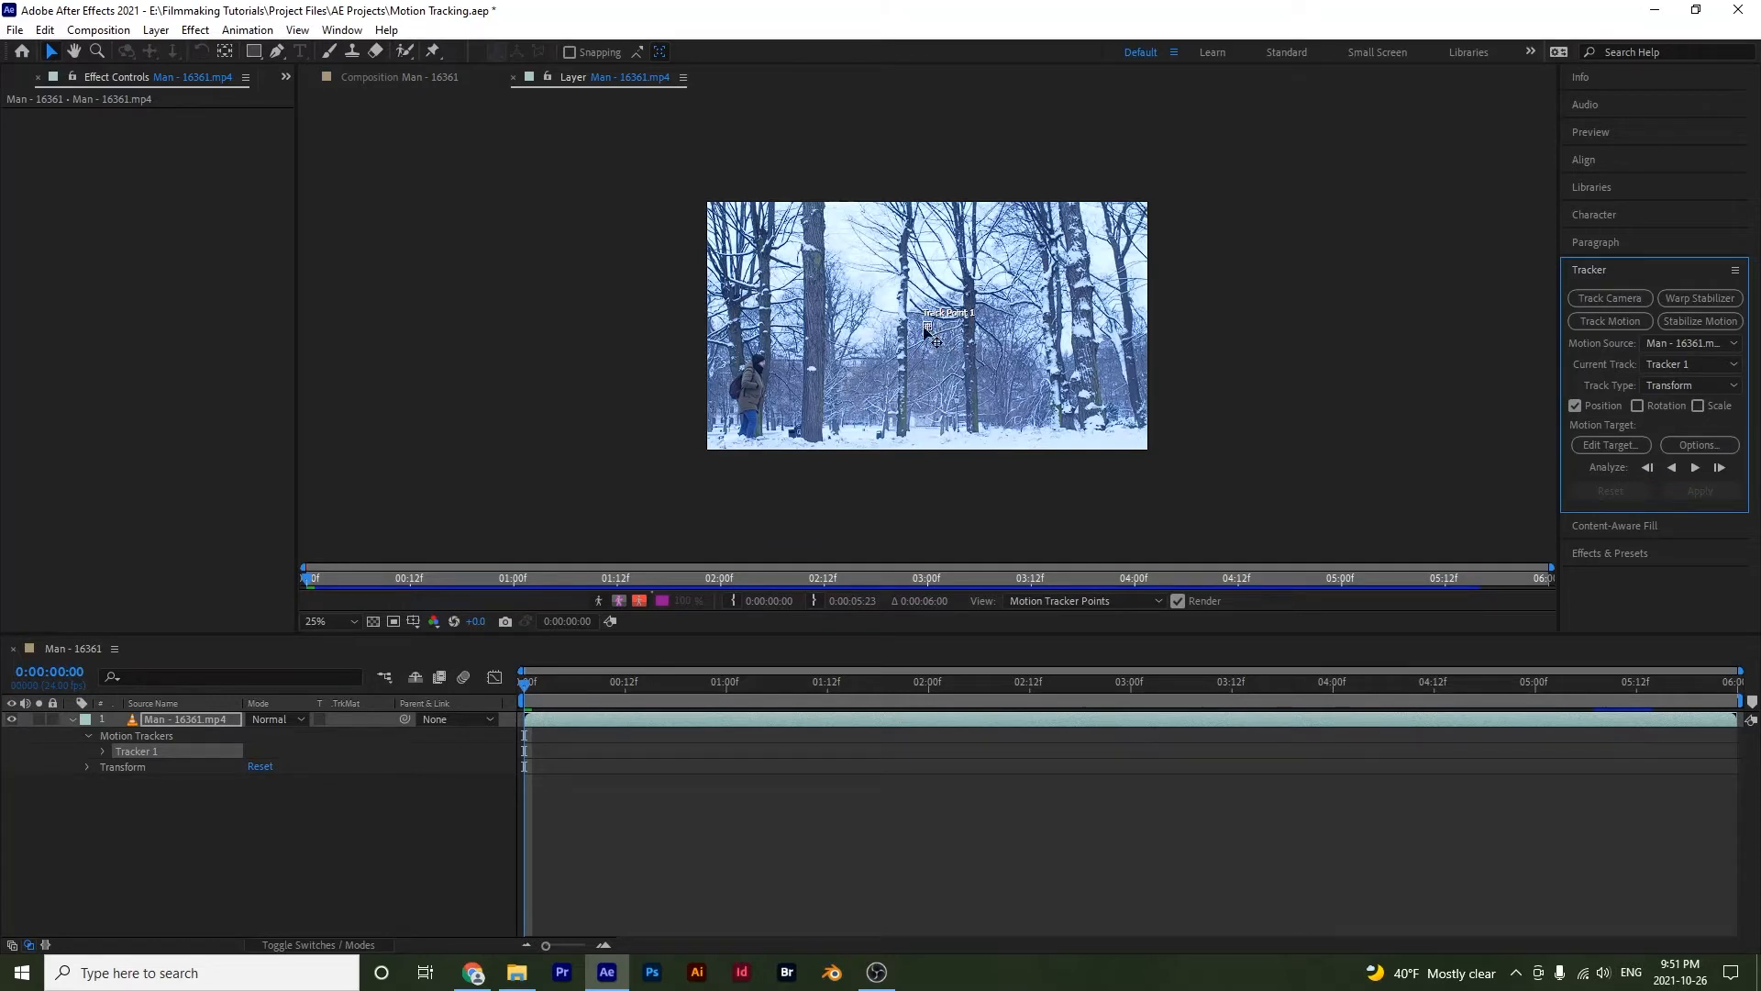
click(101, 752)
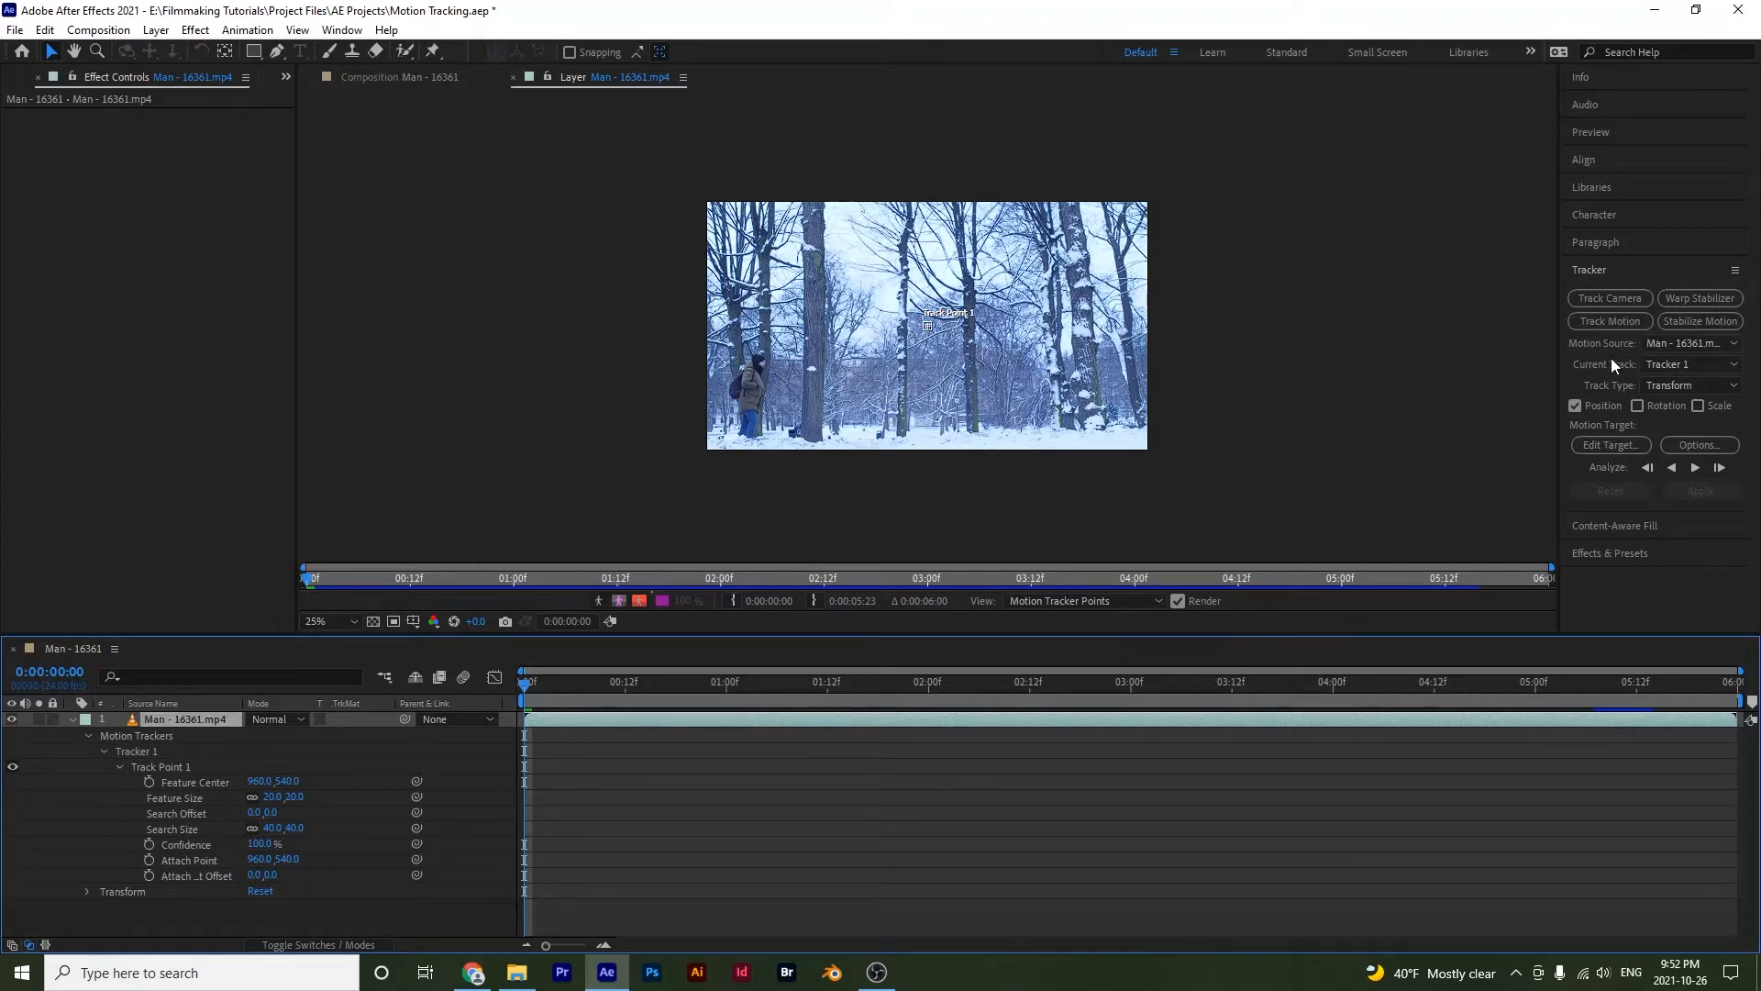
- Review the available motion source, current track and track type choices for the motion tracker
click(1657, 343)
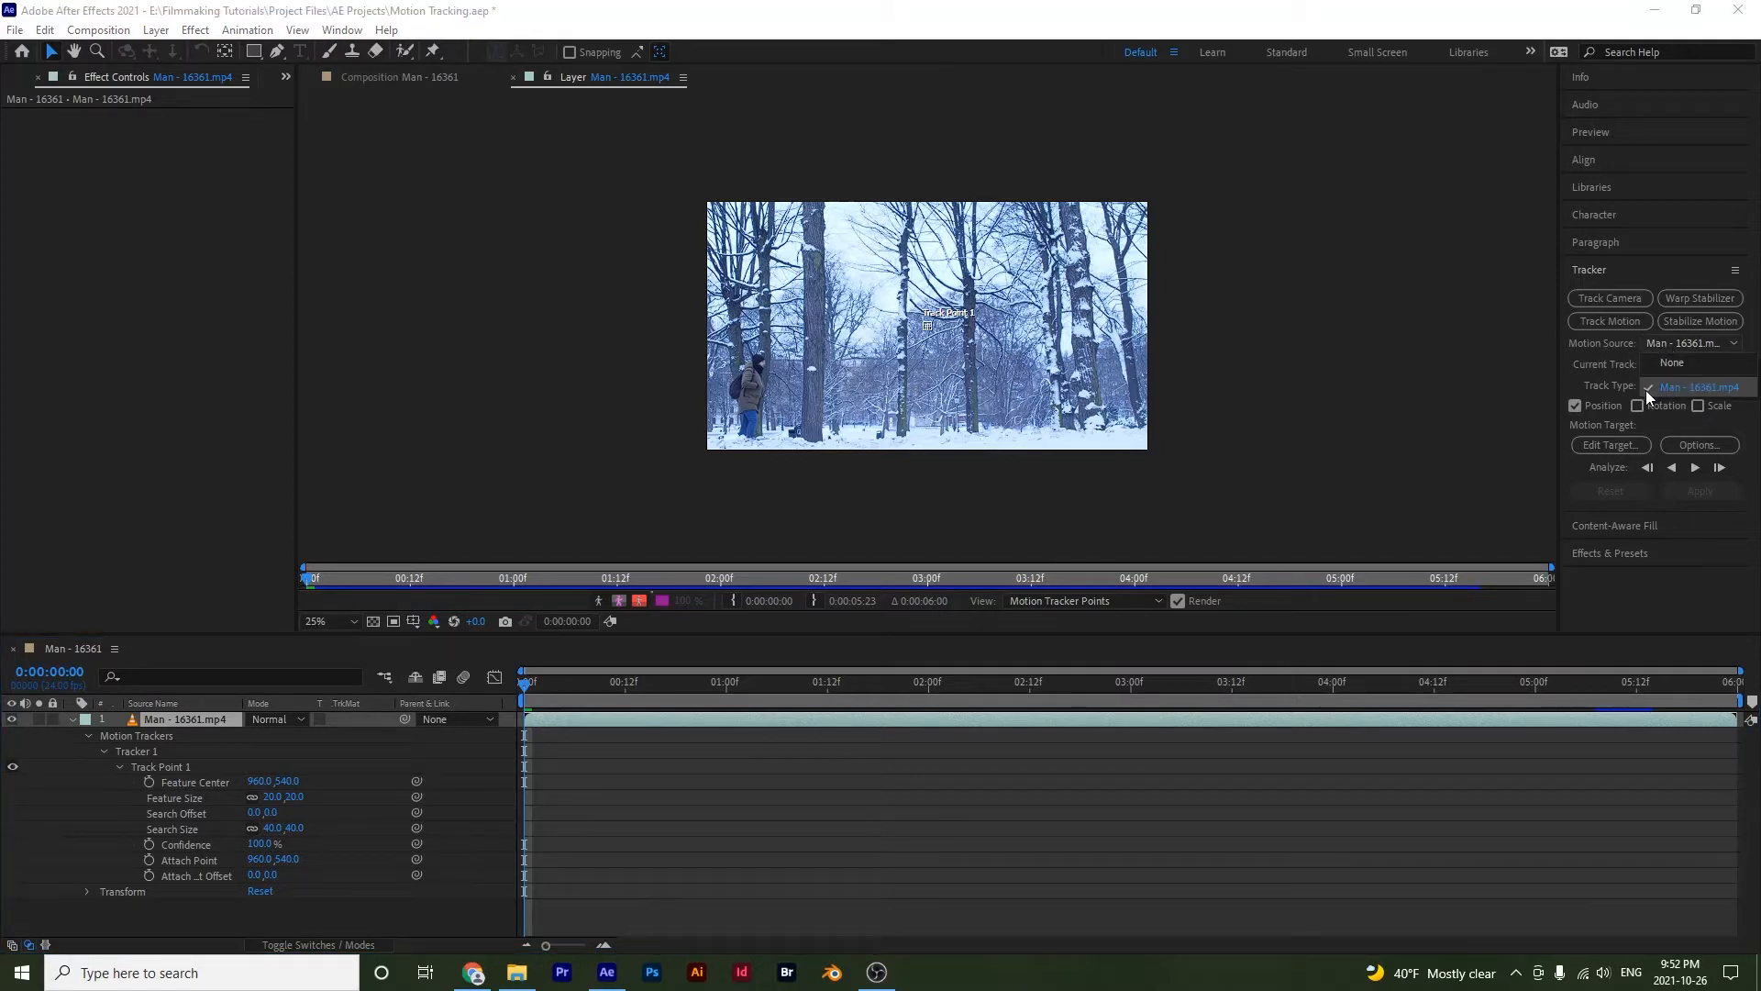
click(1591, 338)
click(1620, 363)
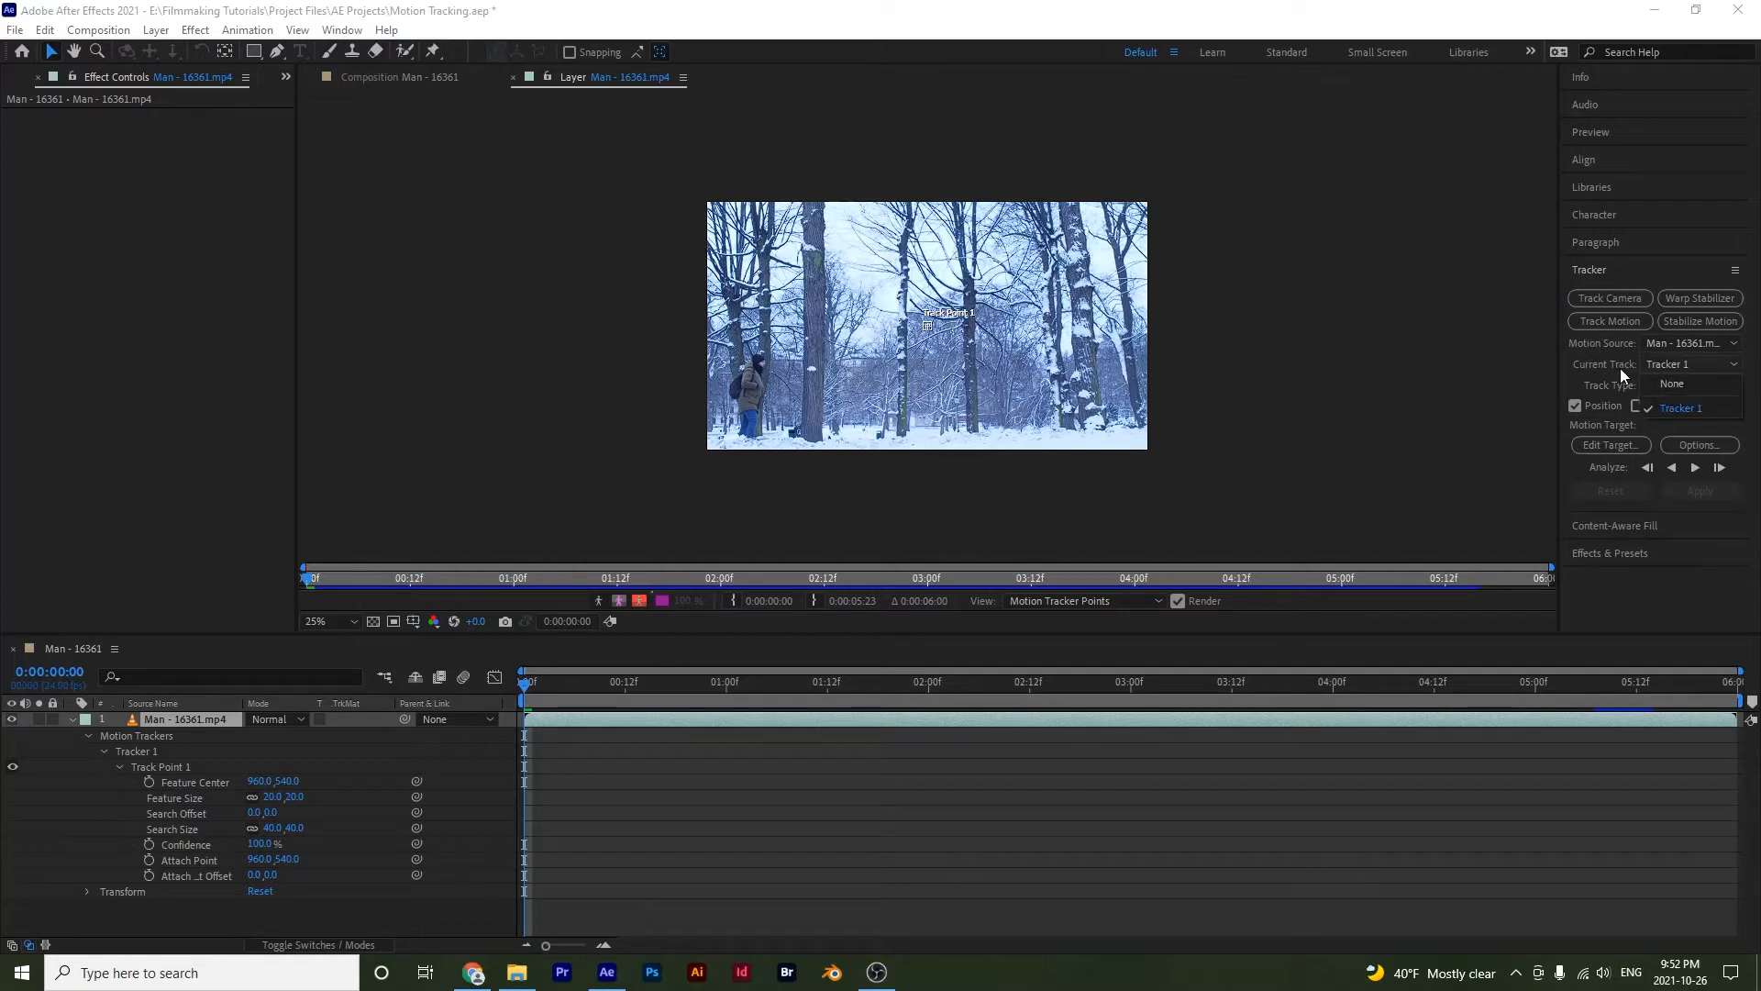
click(1653, 411)
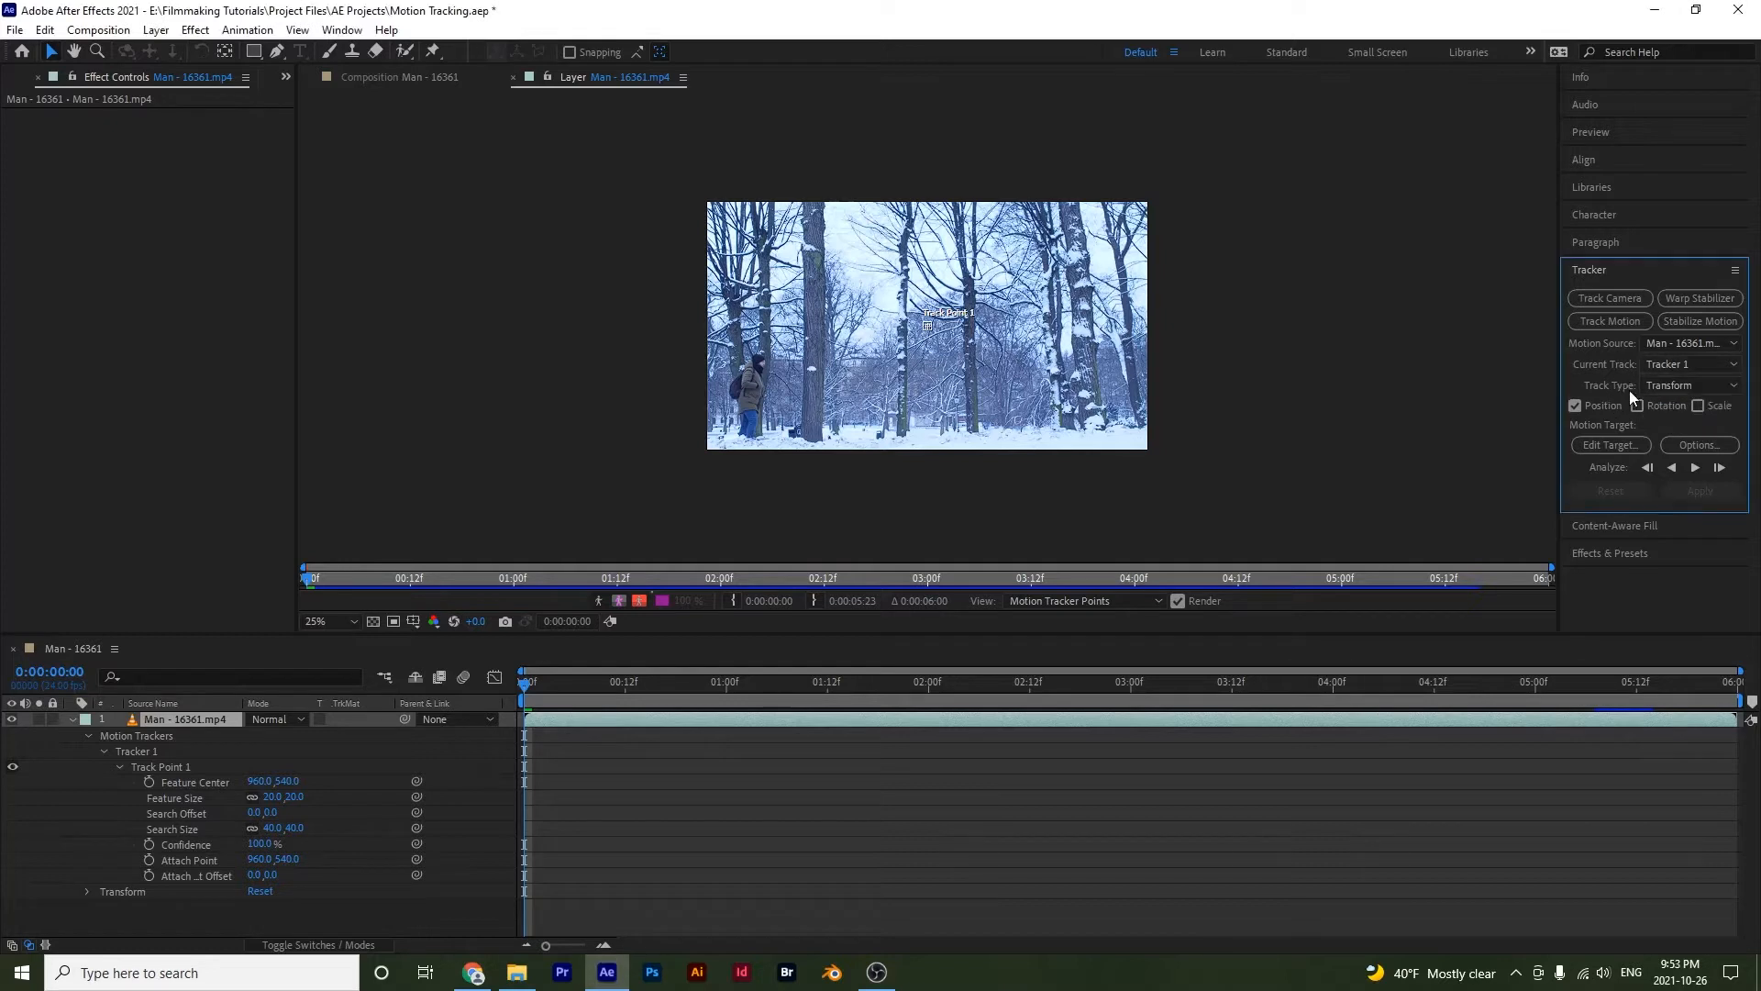
click(1665, 387)
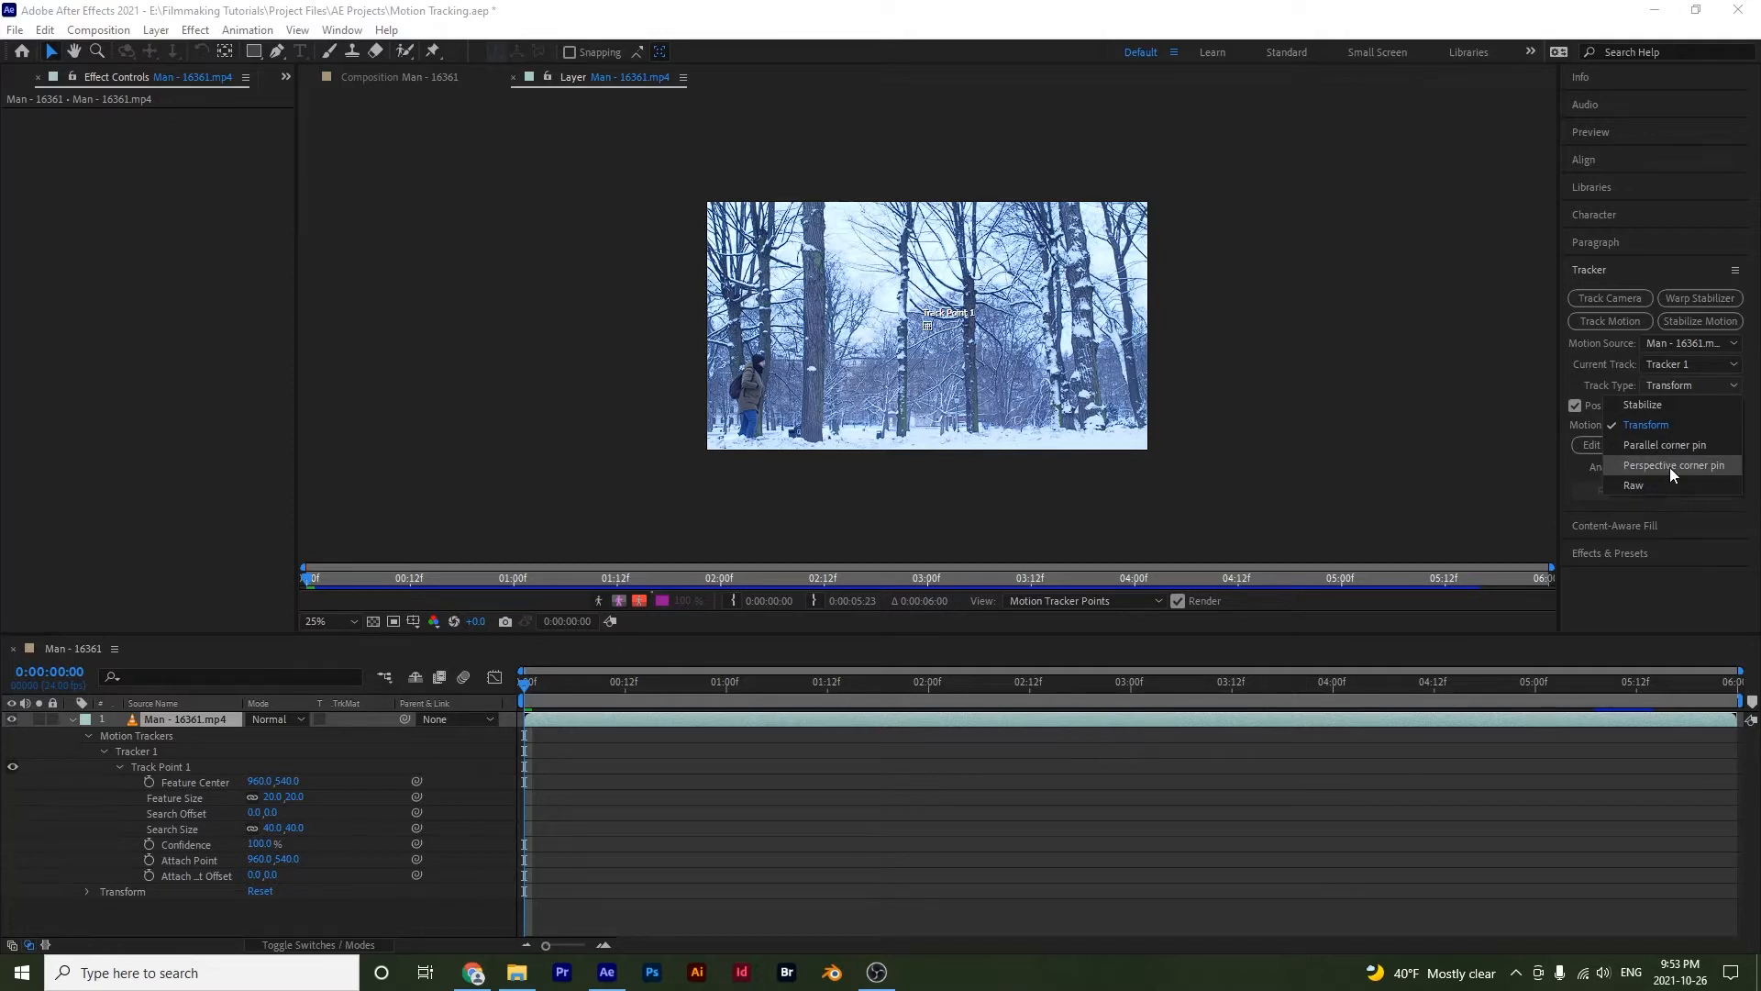
click(1571, 410)
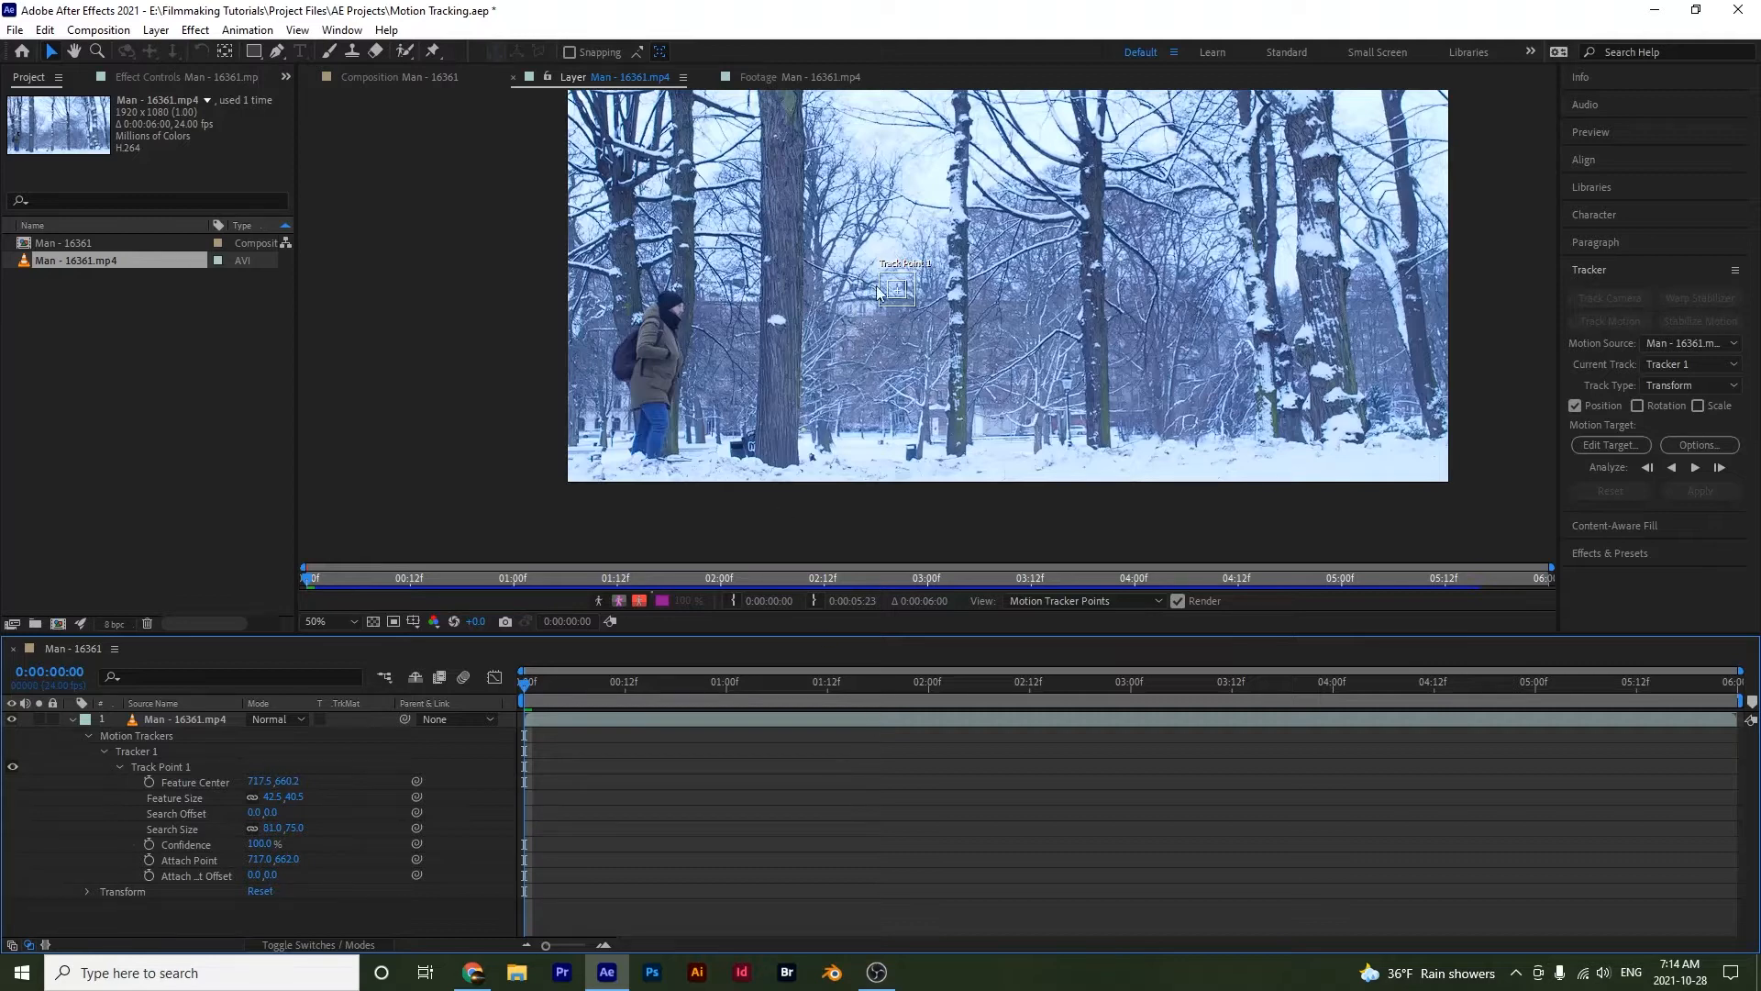
- Add a second motion tracker to the Man - 16361.mp4 layer and delete it again
click(162, 766)
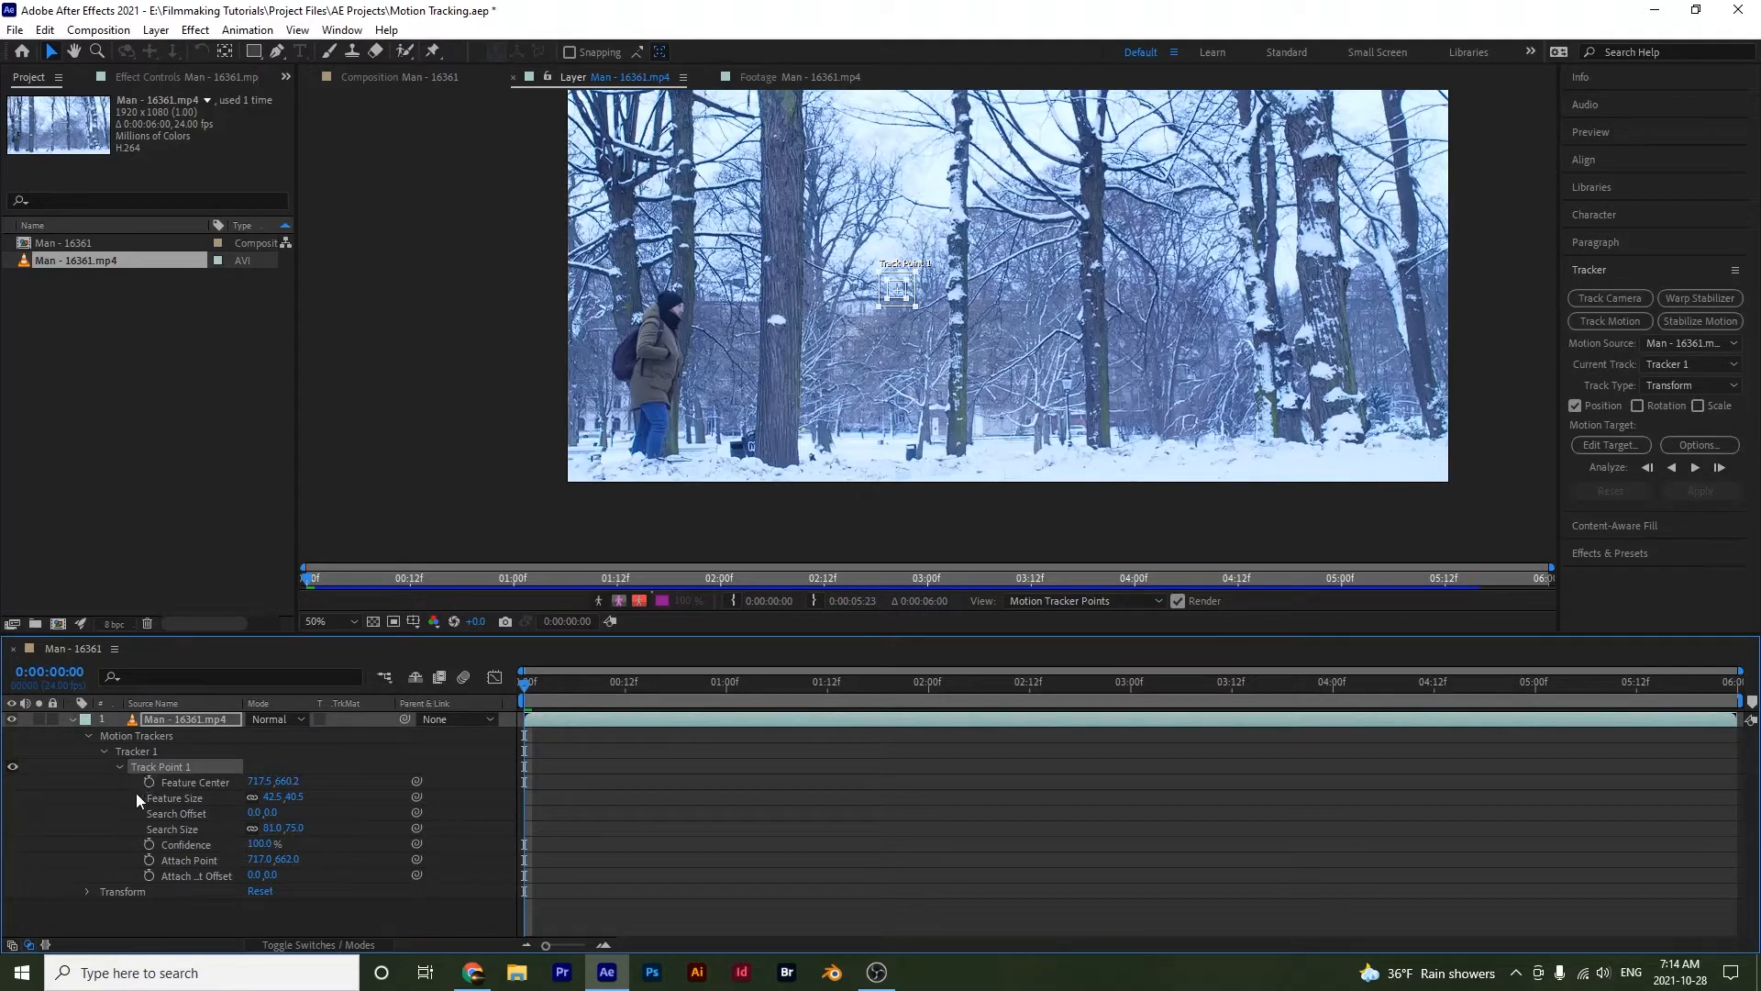
click(1610, 321)
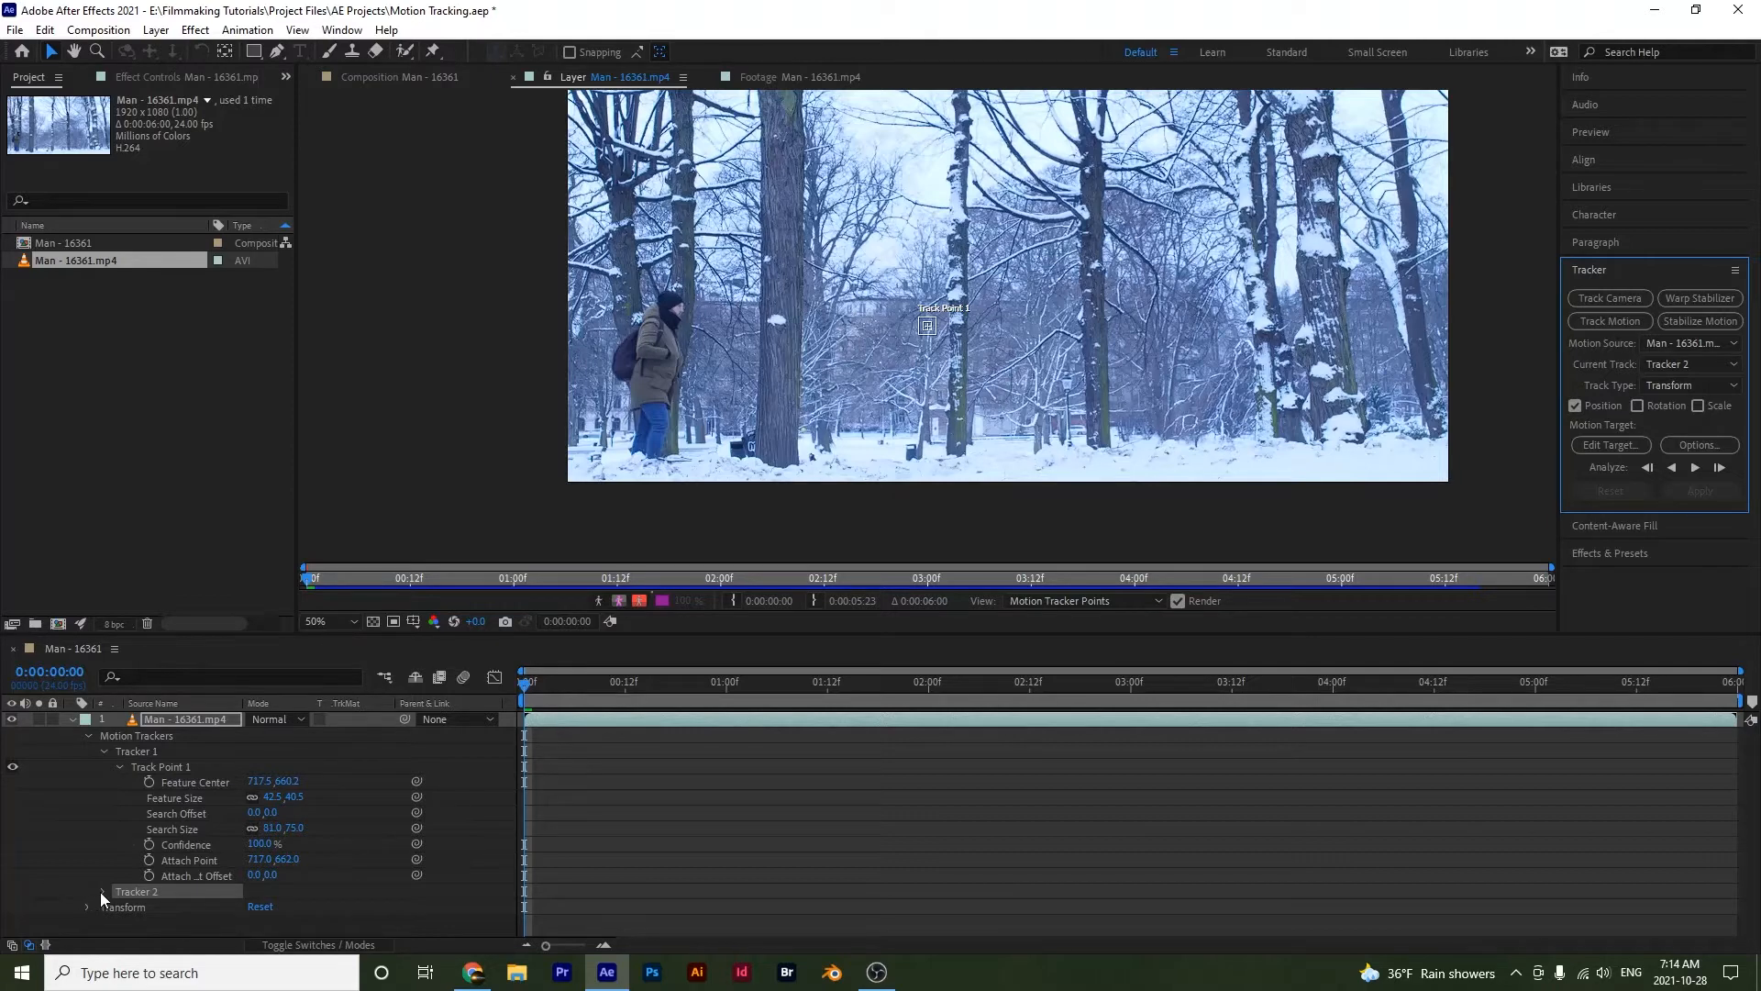
click(143, 894)
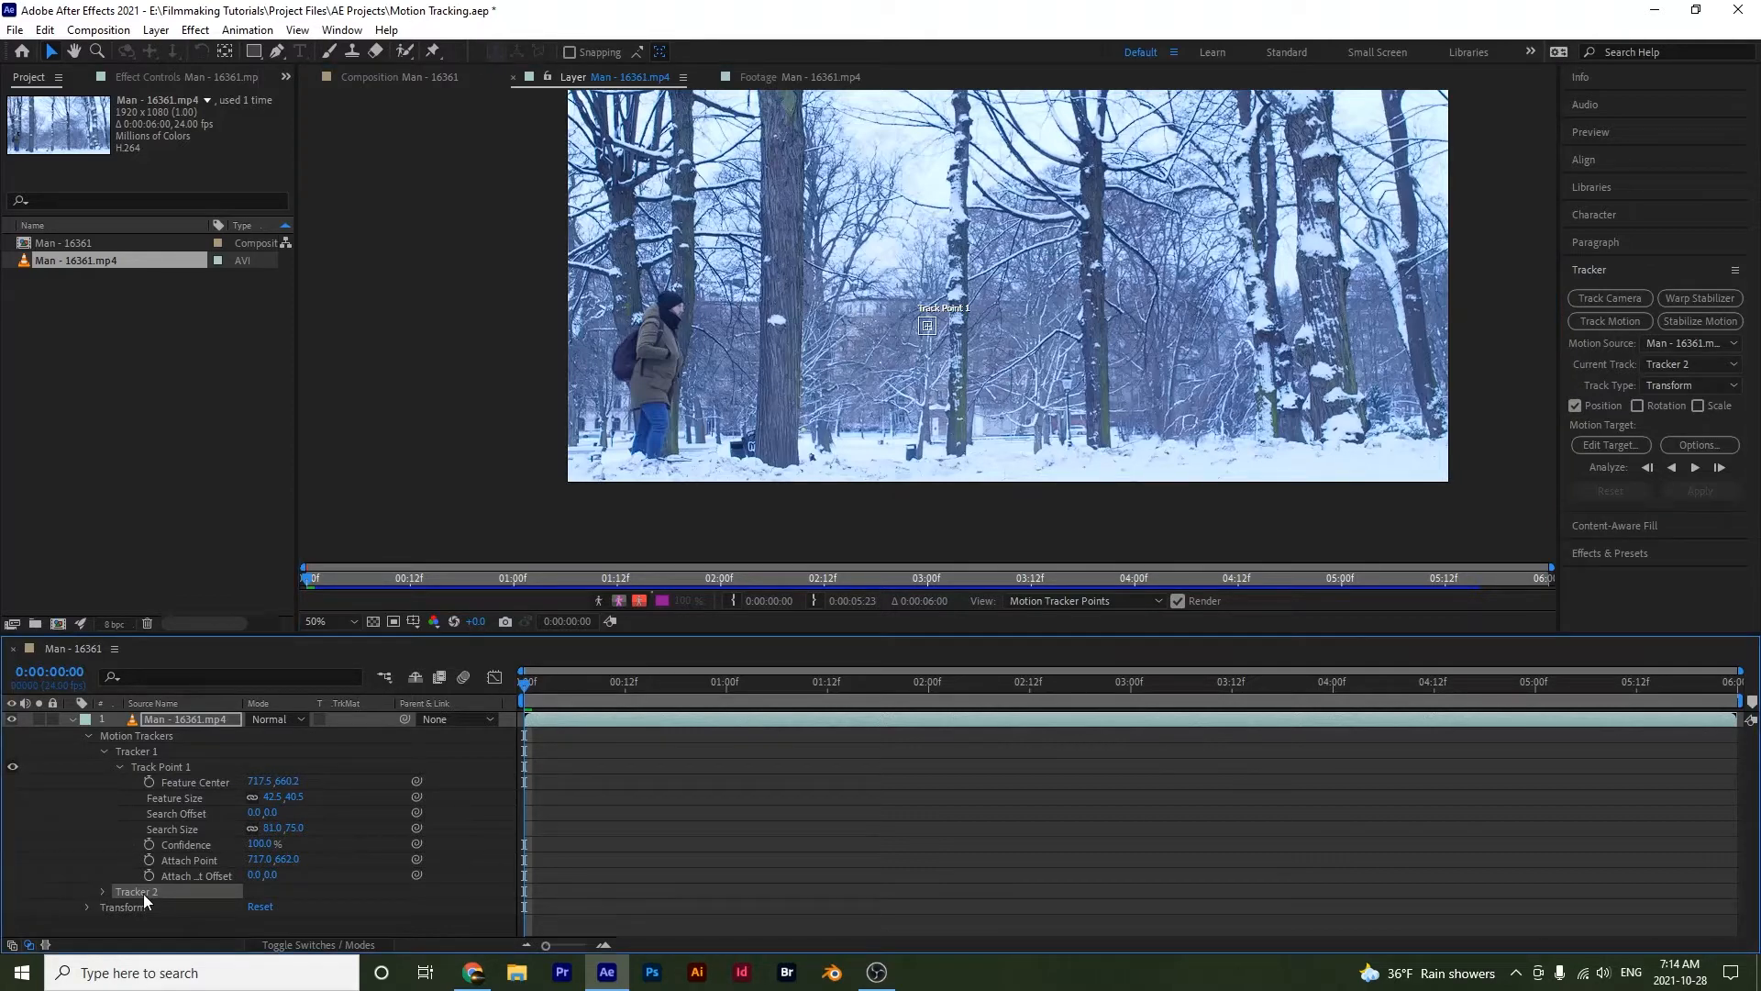
key(Delete)
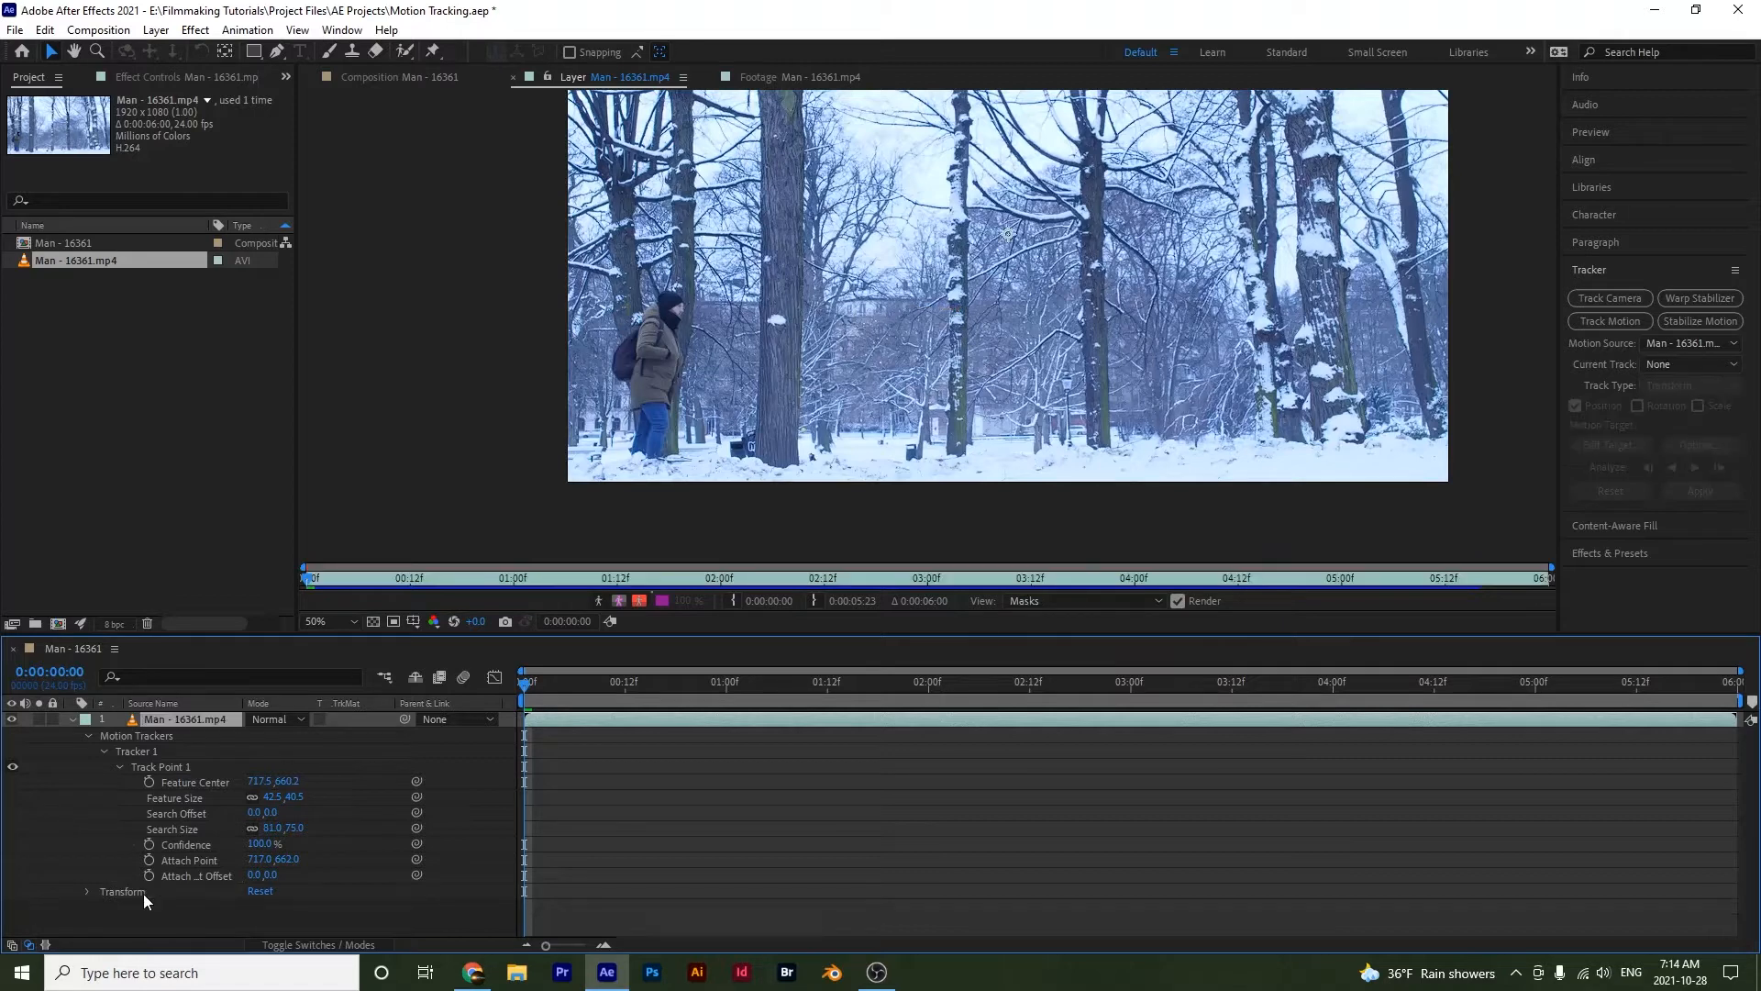
- Select Track Point 1 and review Tracker 1's motion tracker options, keeping the Luminance channel and subpixel positioning
click(174, 769)
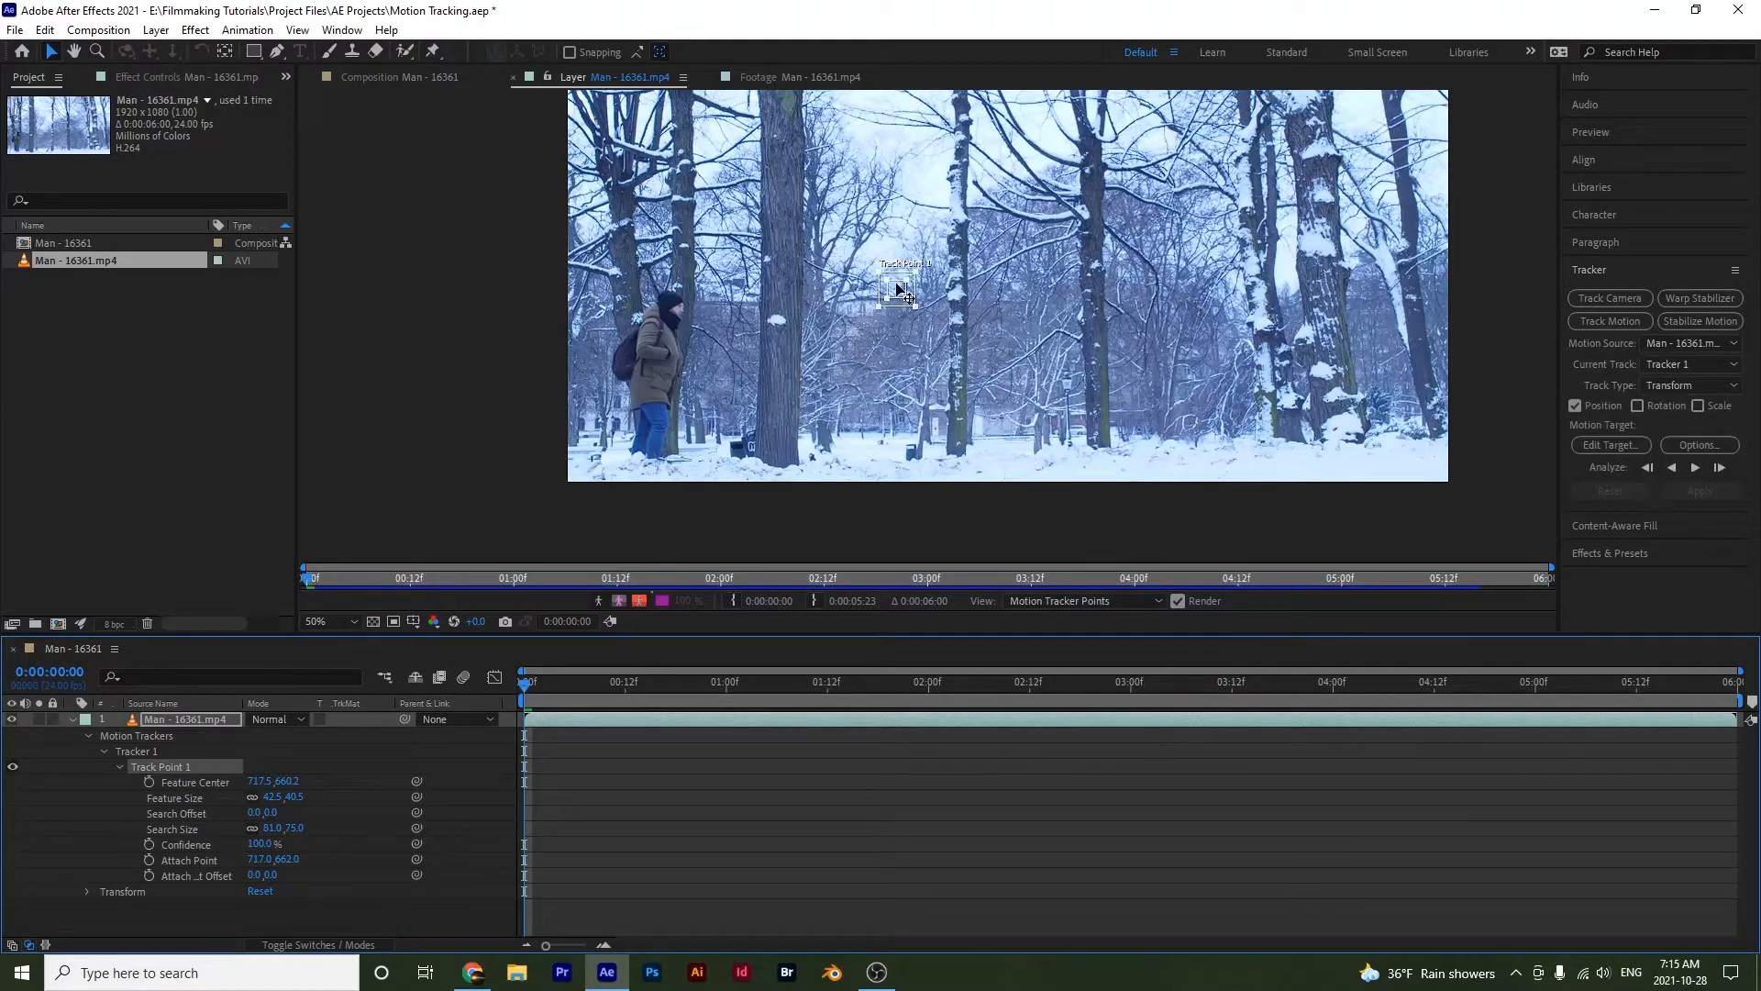
scroll(906, 302, up, 3)
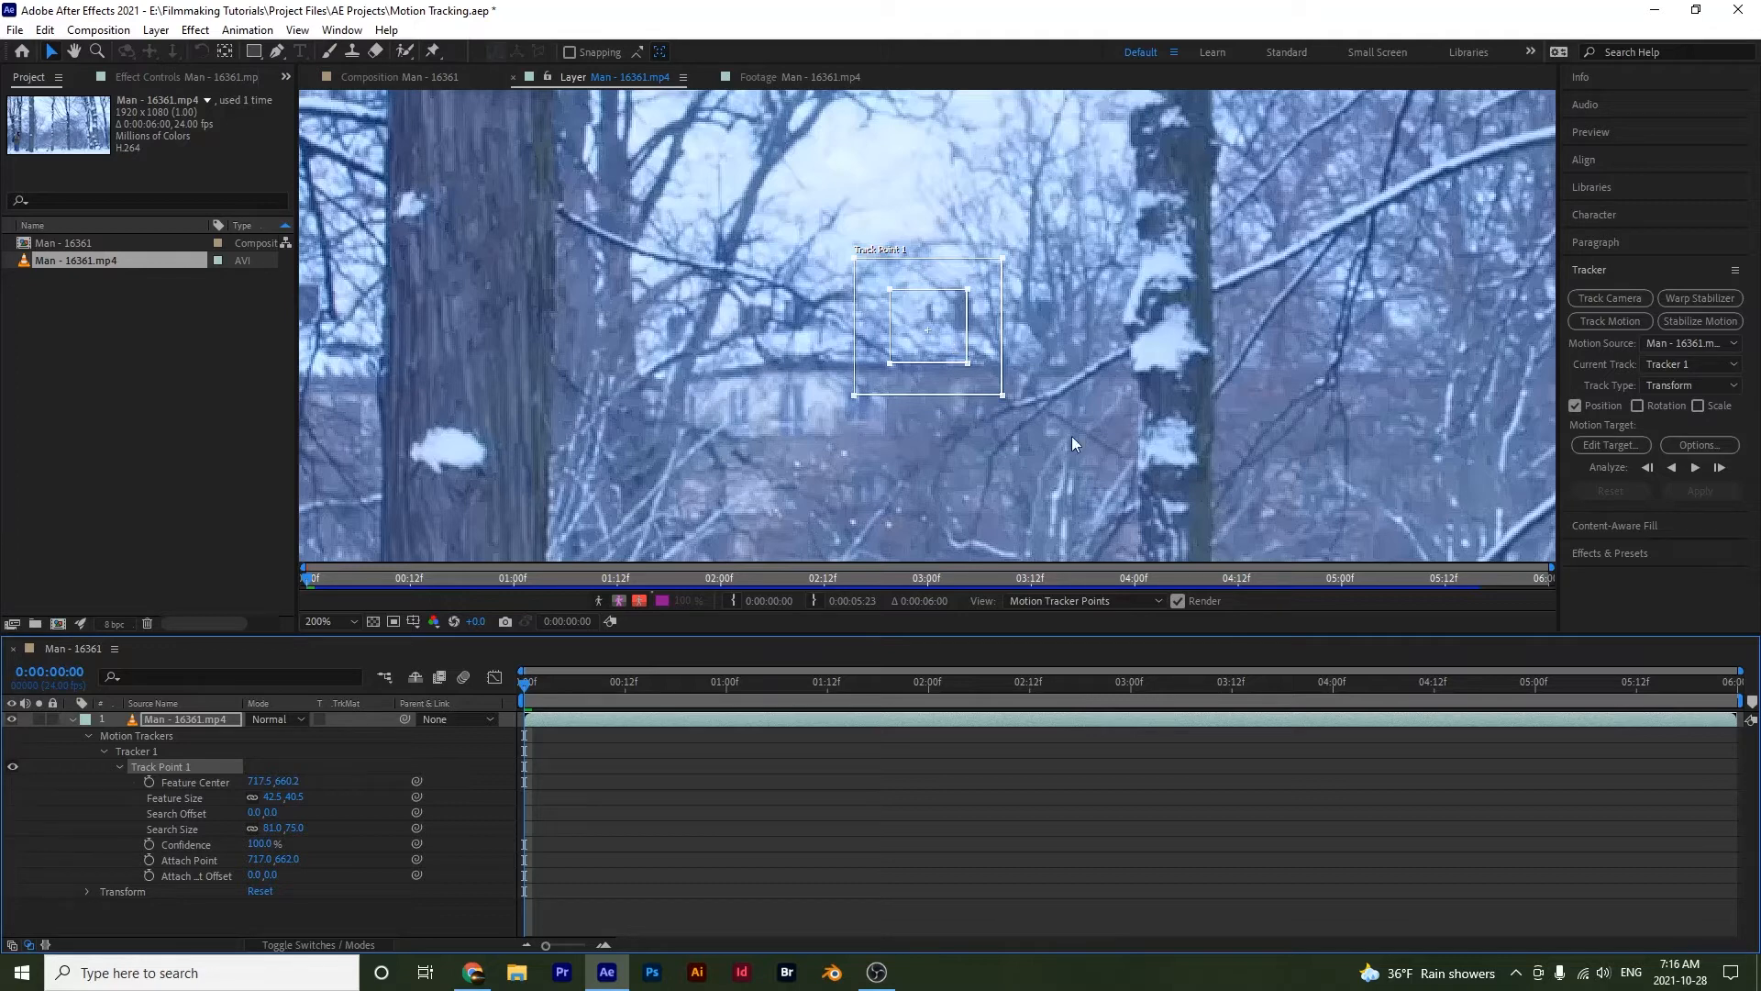
click(1706, 446)
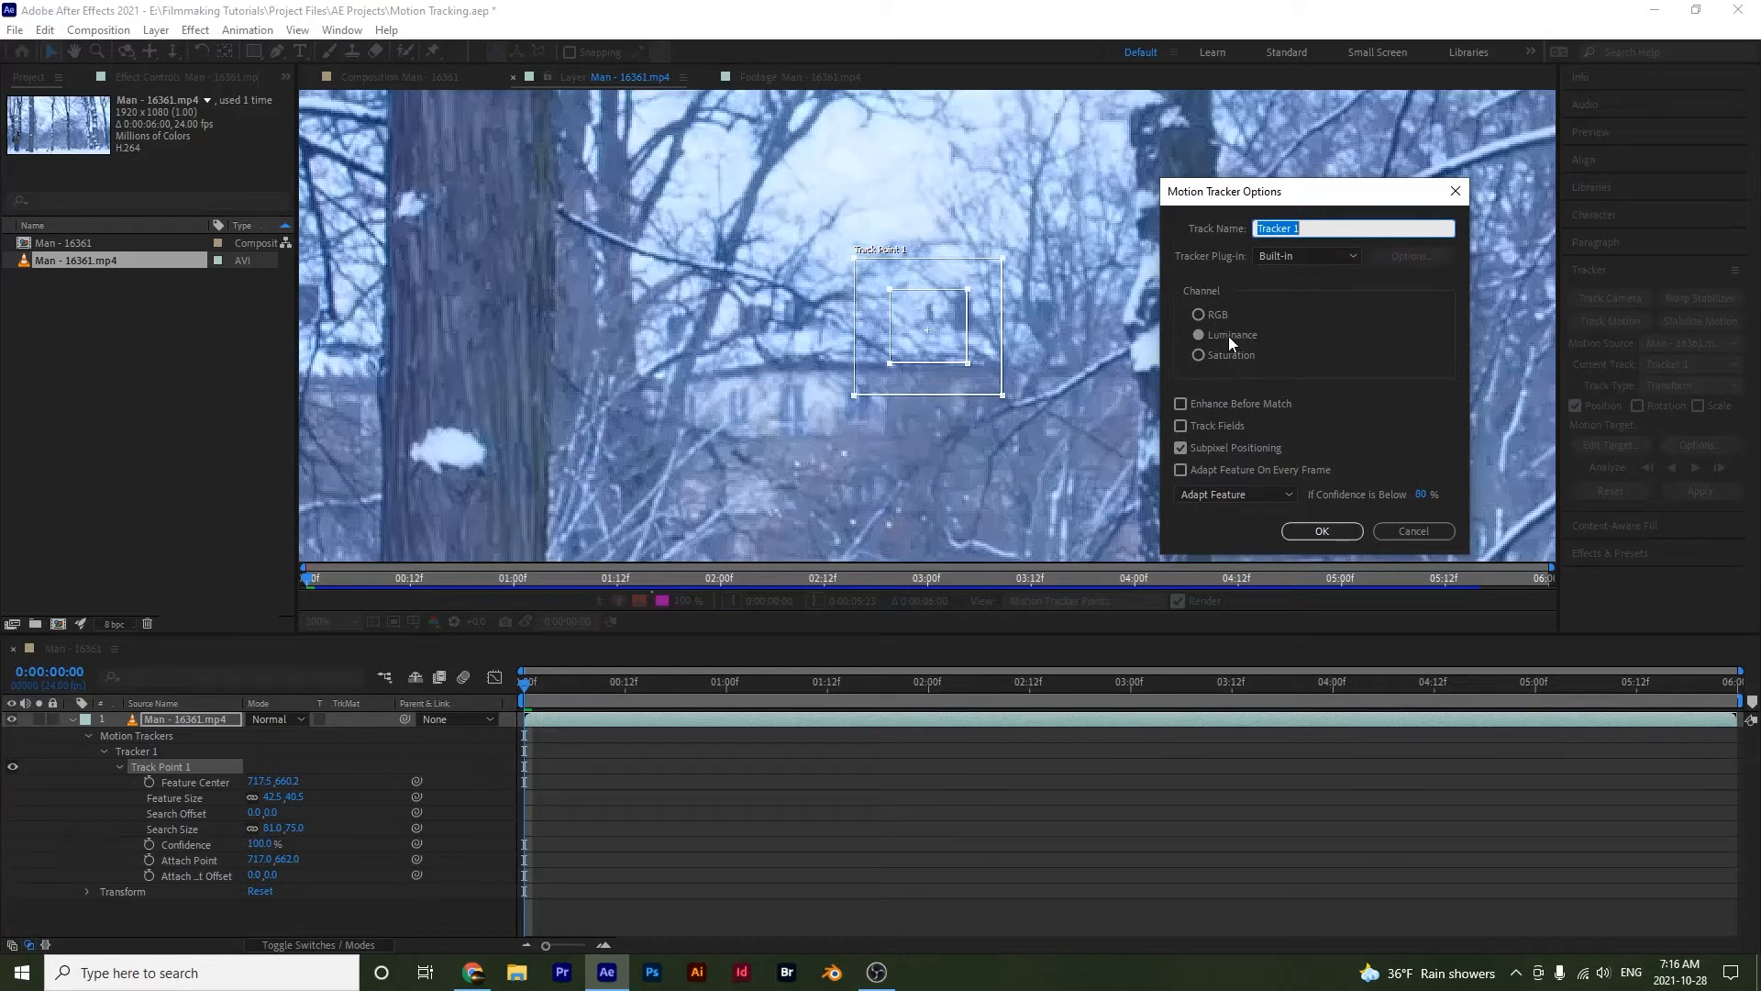
click(1320, 532)
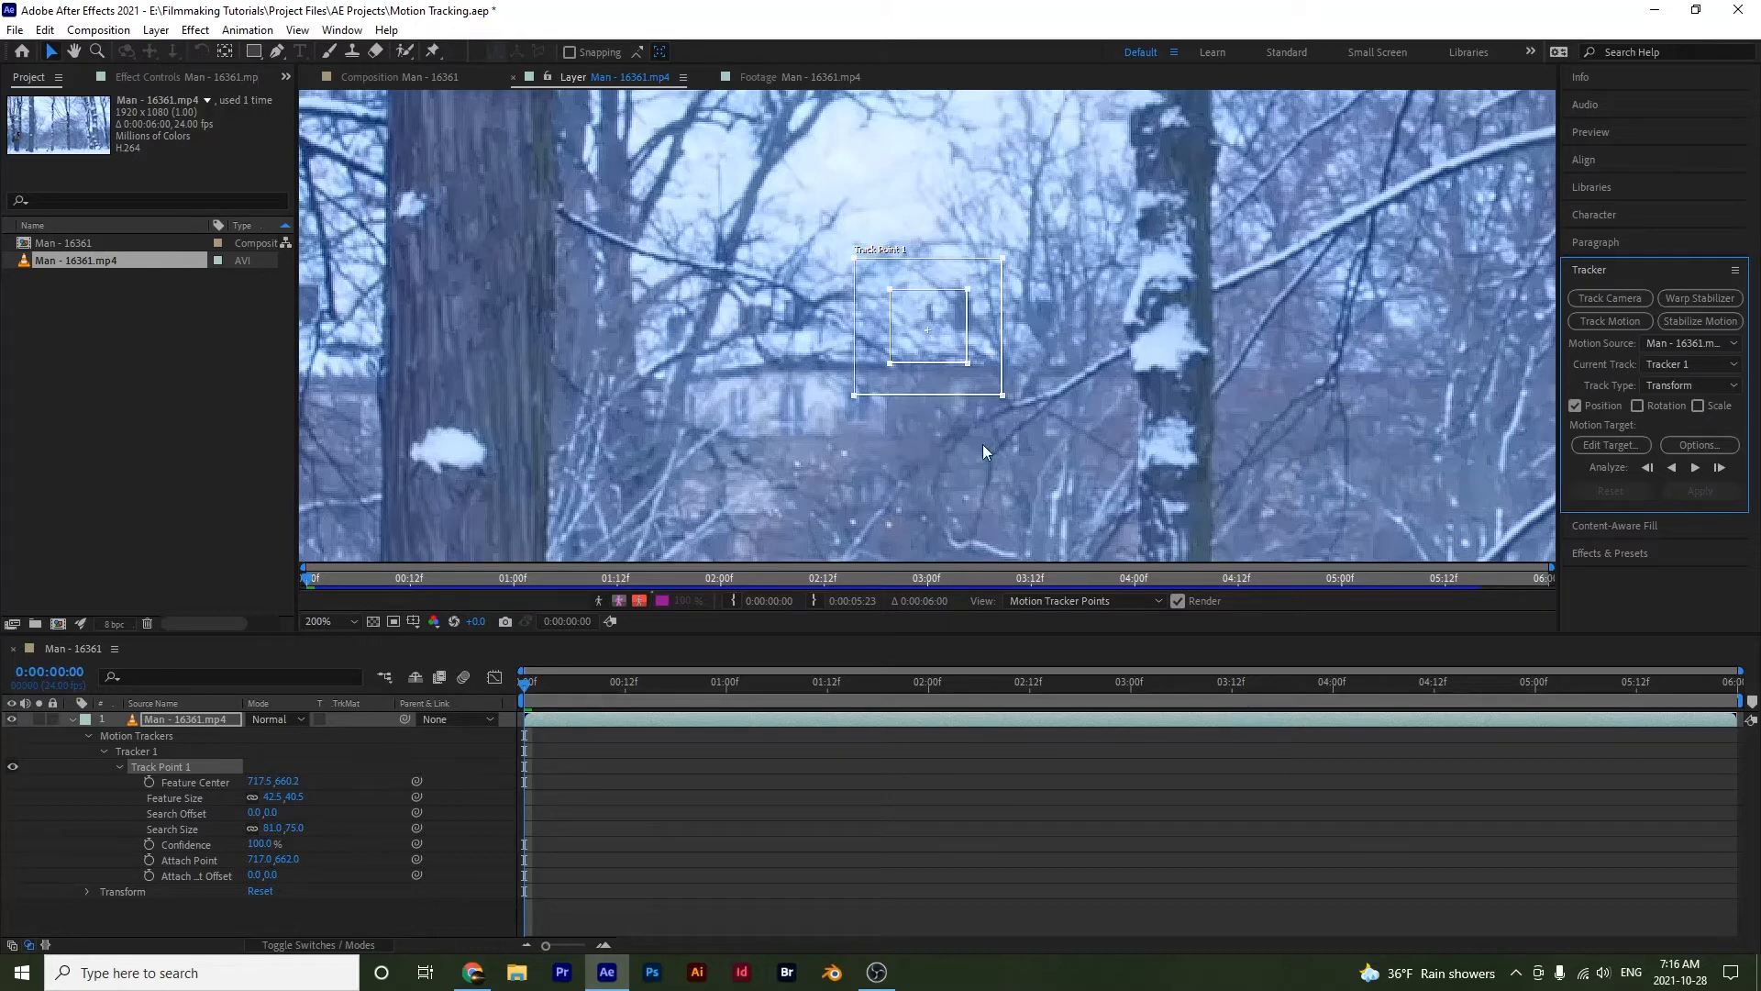
- Resize Track Point 1's search region to about 85 × 81 and its feature region to about 53.5 × 37.5, nudging the attach point
mouse_move(1001, 395)
mouse_down()
mouse_move(1058, 459)
mouse_move(1005, 400)
mouse_up()
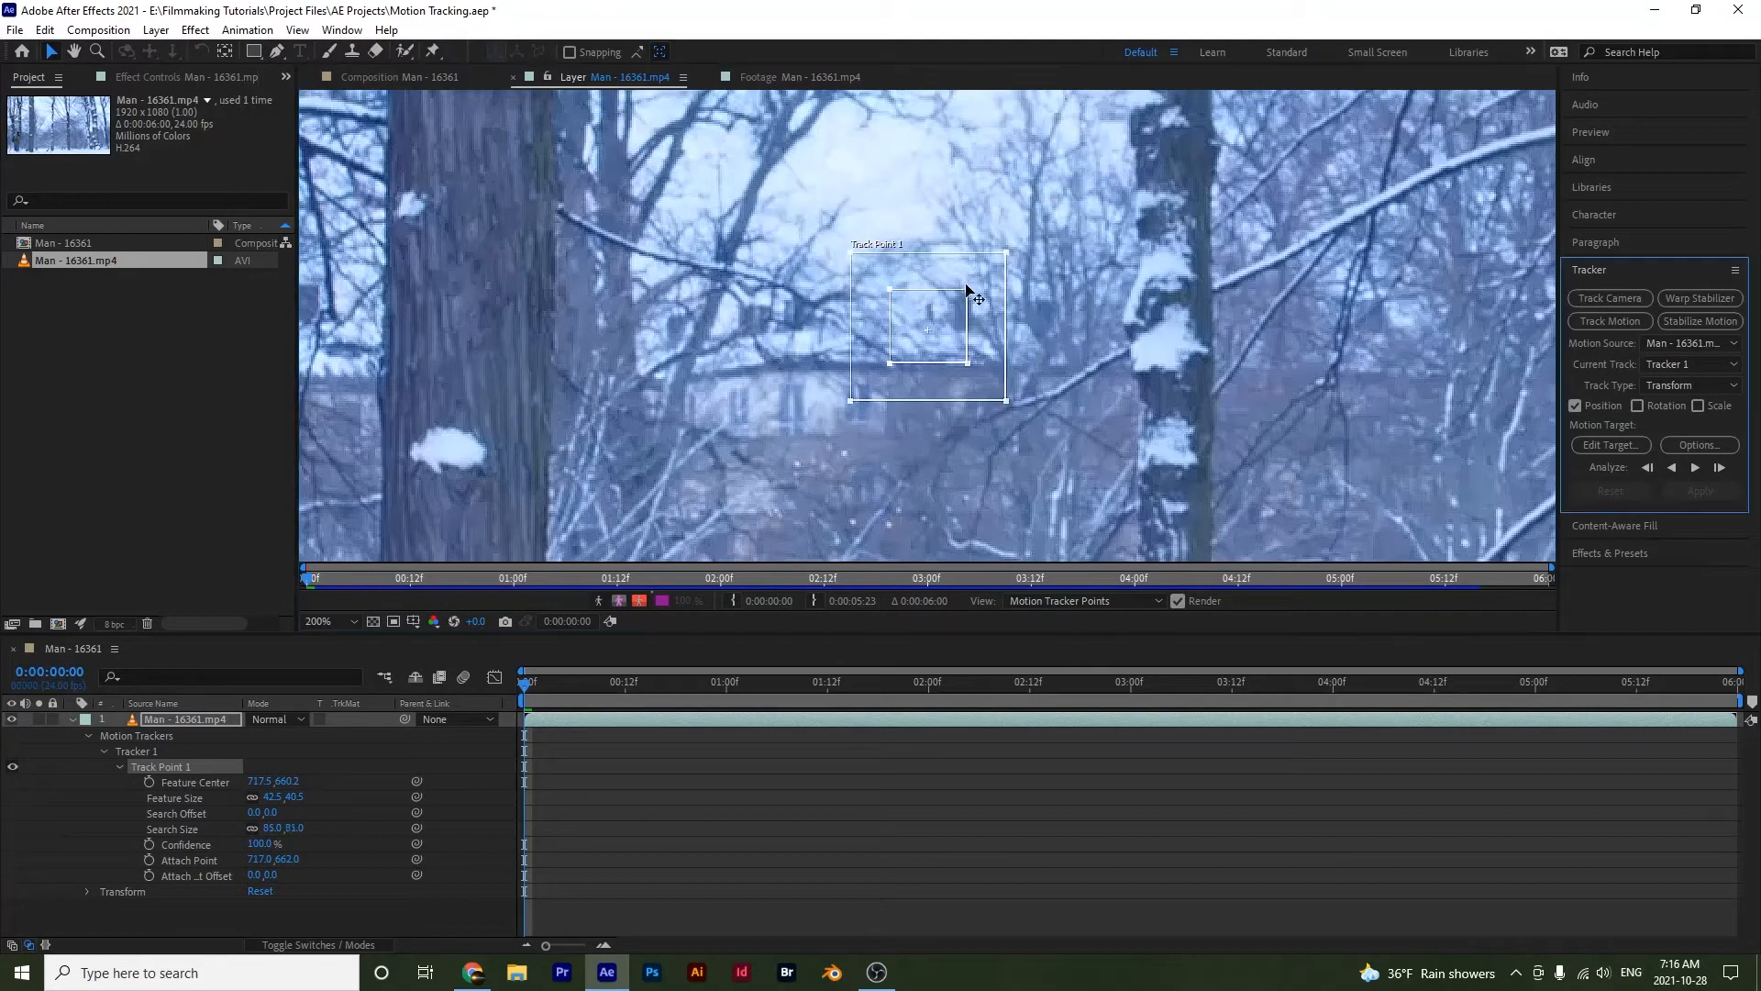
drag(965, 288, 976, 290)
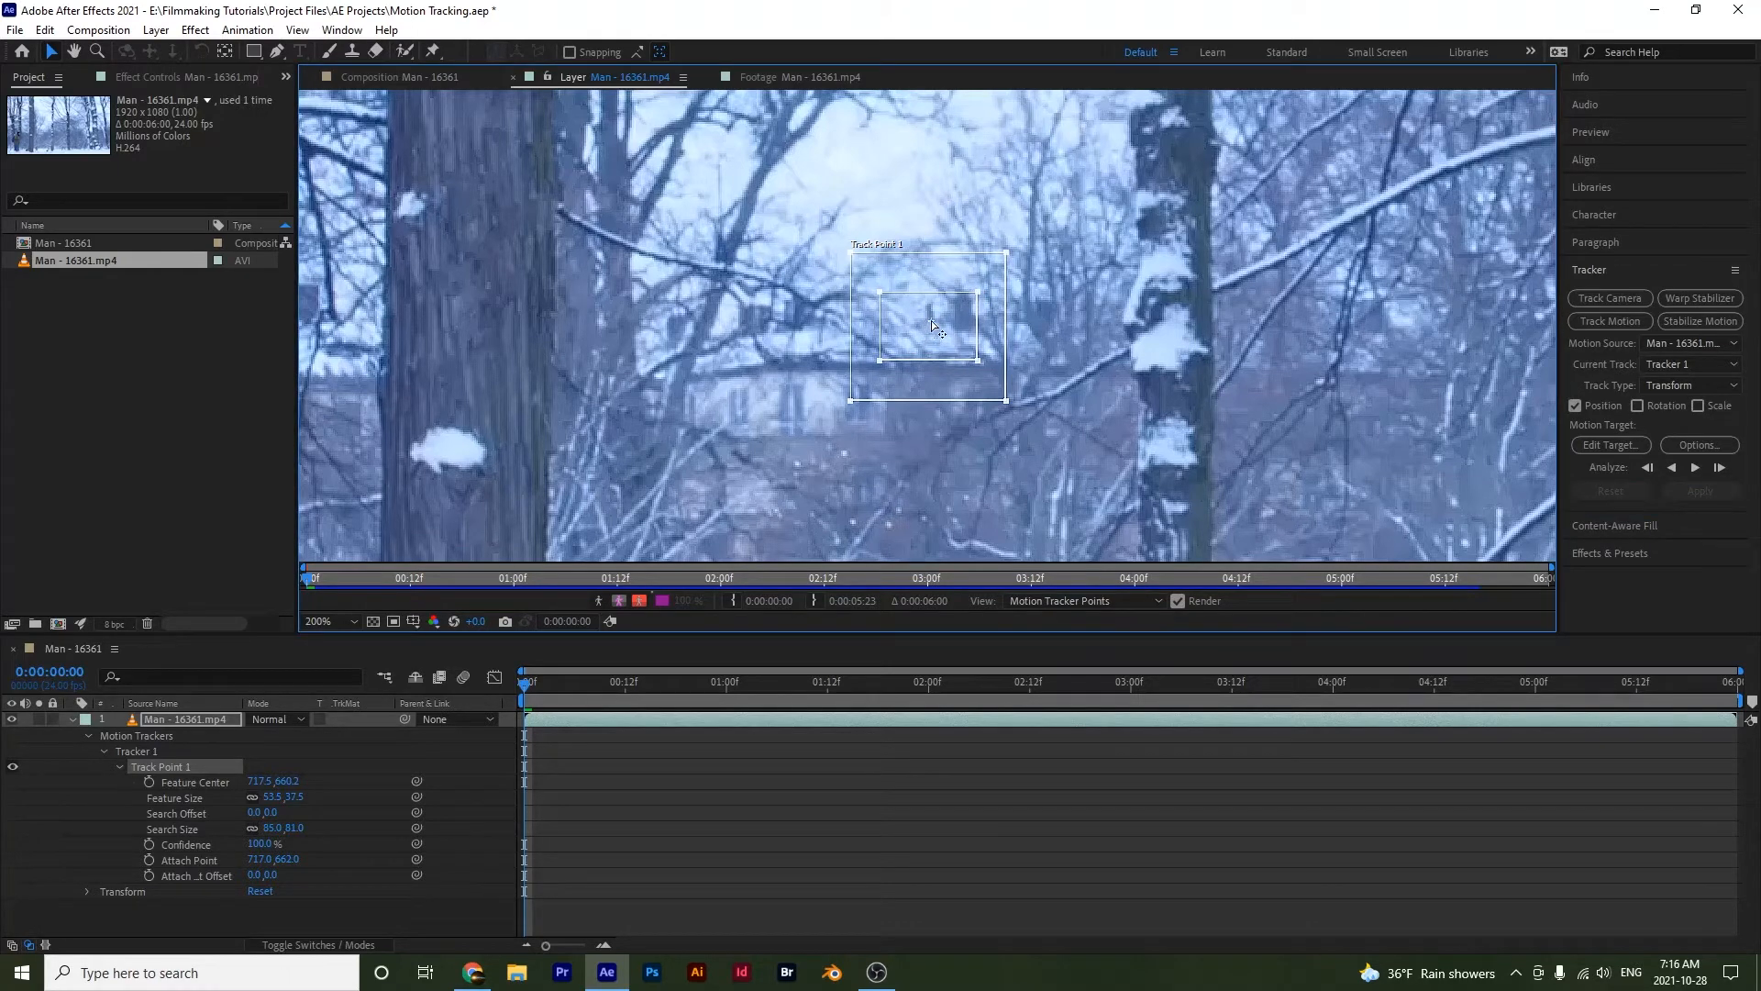
drag(933, 327, 936, 324)
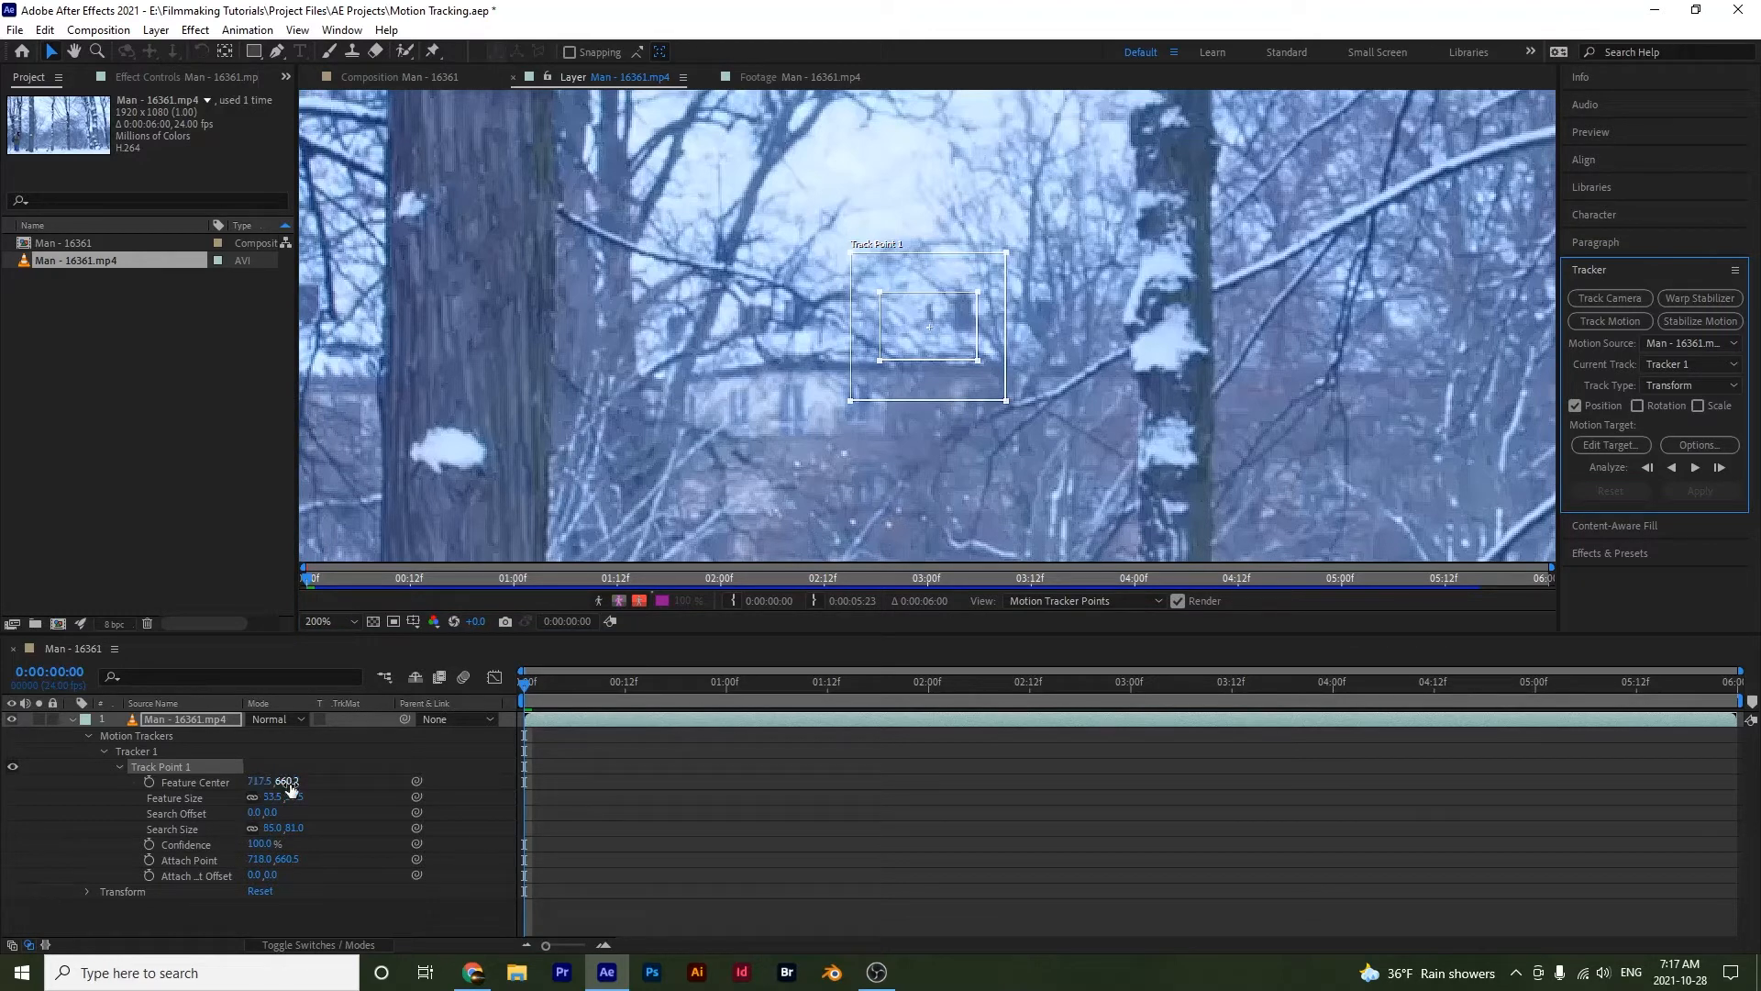
- Adjust Track Point 1's values: feature center 717.5, 647.2, feature size 65.5, 49.5, search size 103, 99, and attach point 718, 651.5
drag(290, 784, 369, 798)
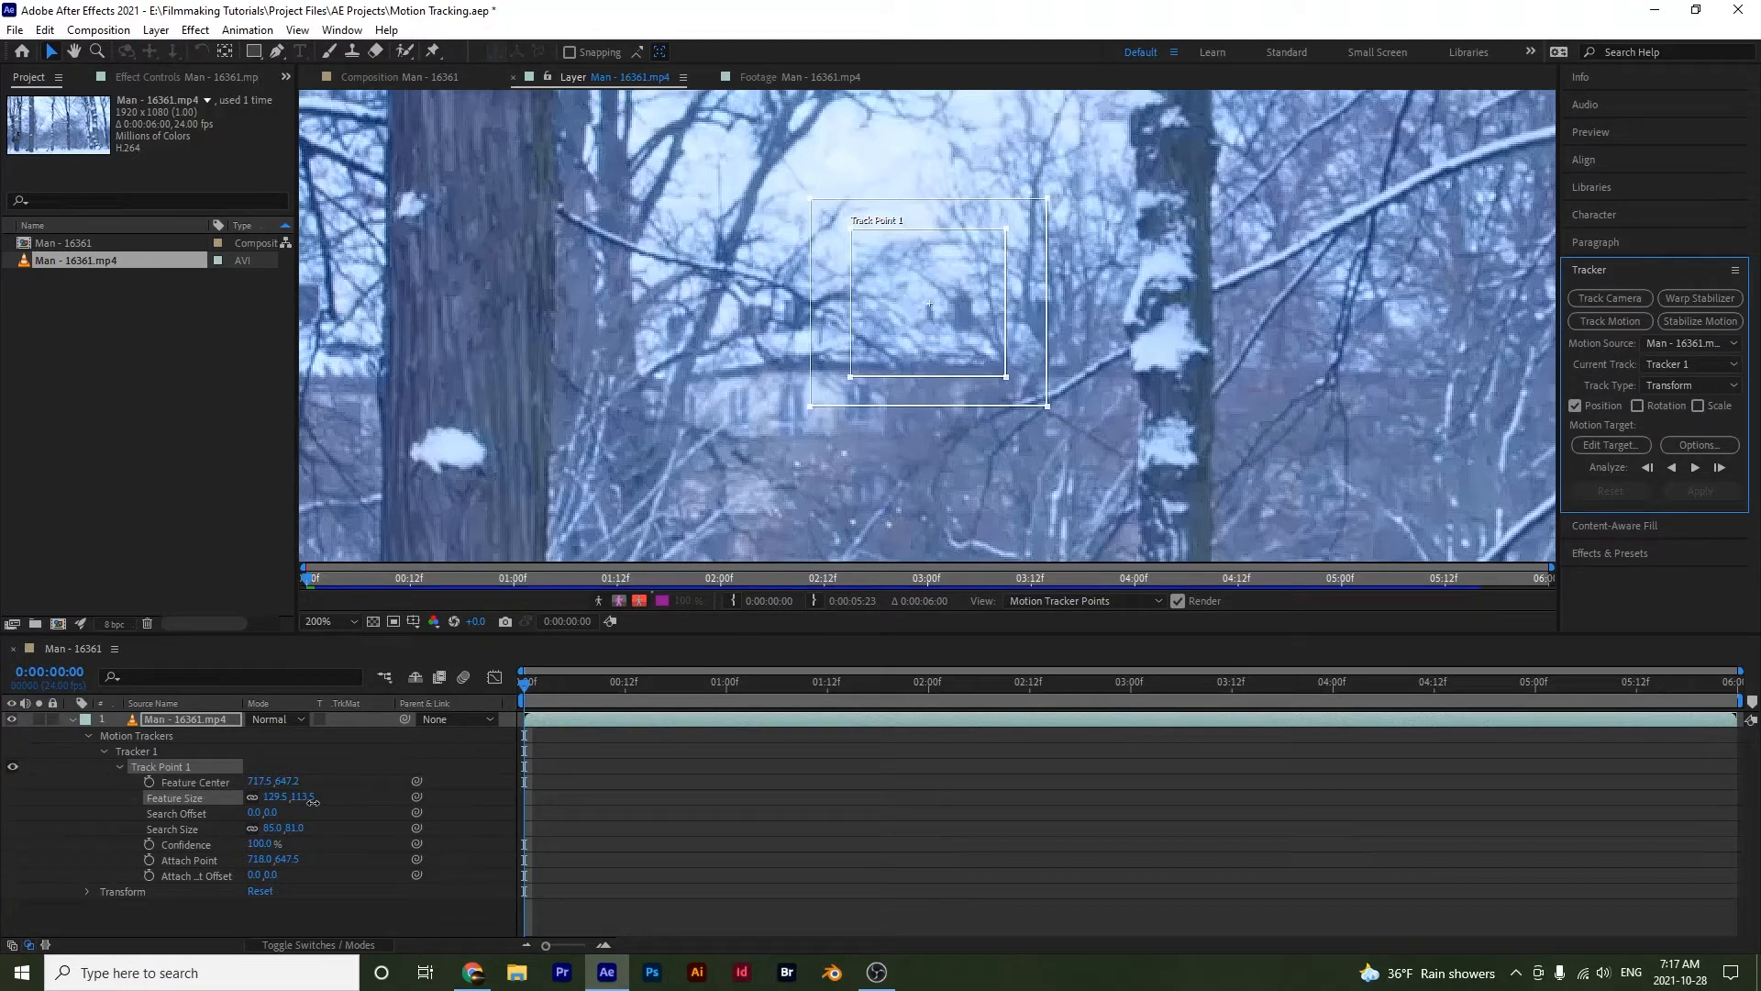
mouse_move(312, 801)
mouse_down()
mouse_move(253, 813)
mouse_move(304, 827)
mouse_up()
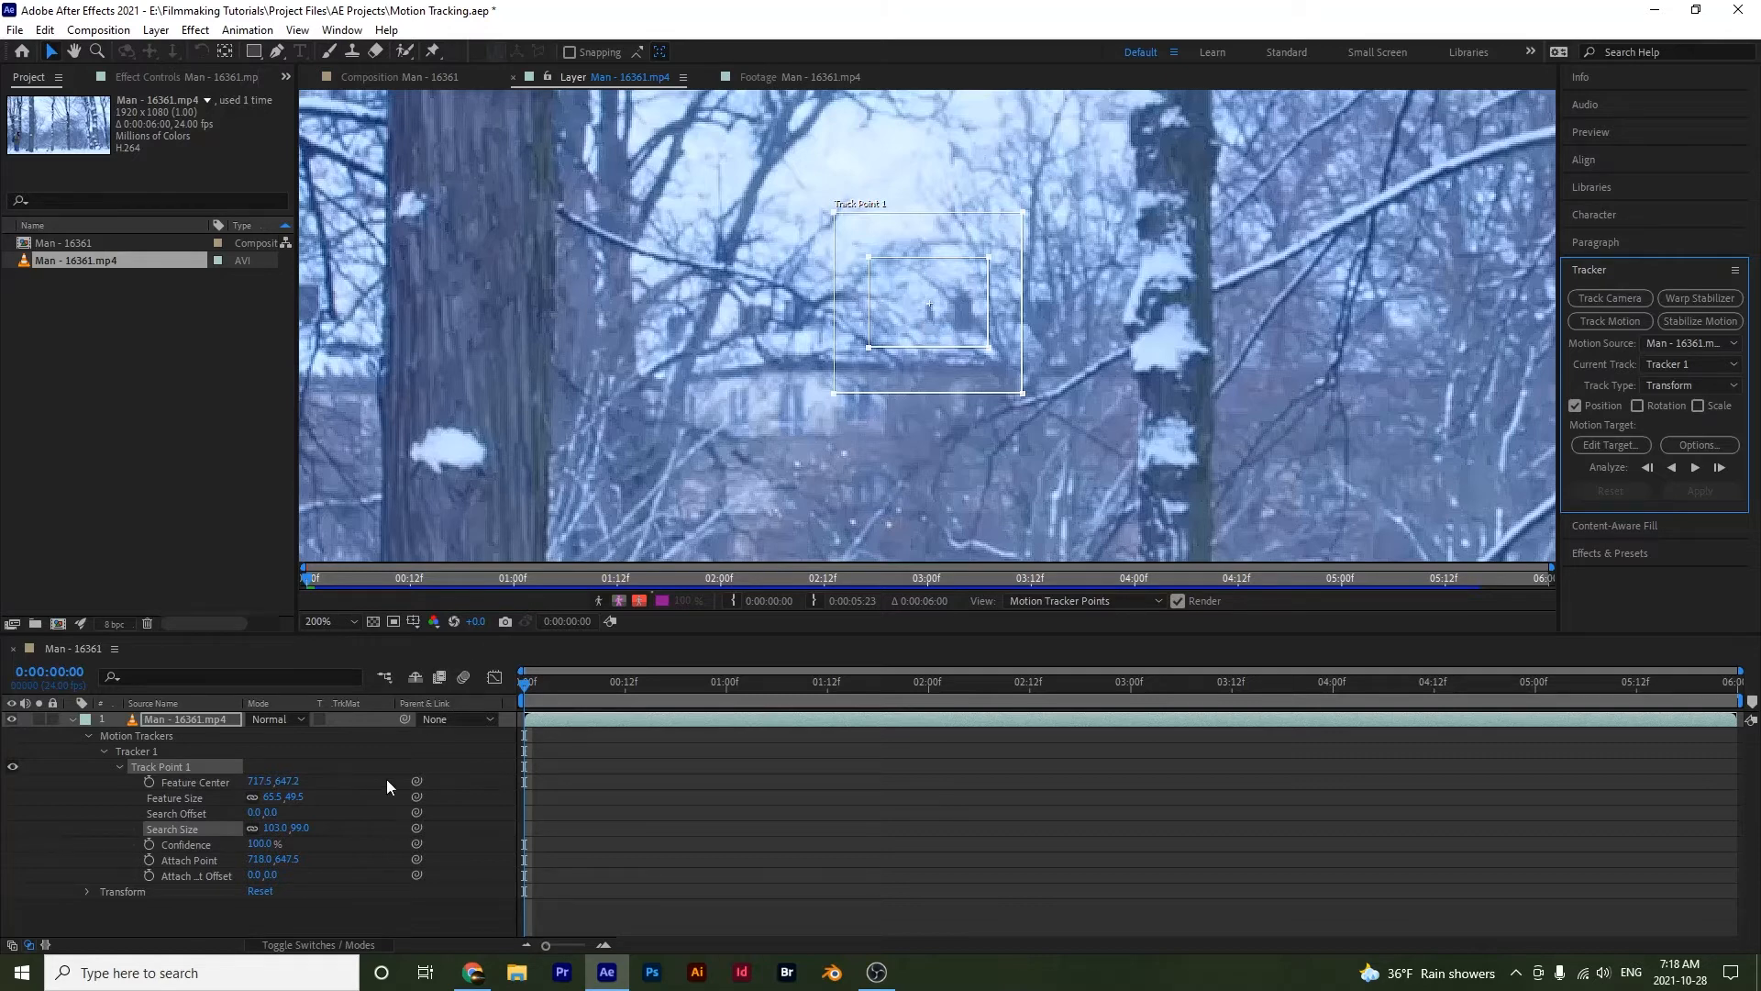
drag(289, 859, 275, 874)
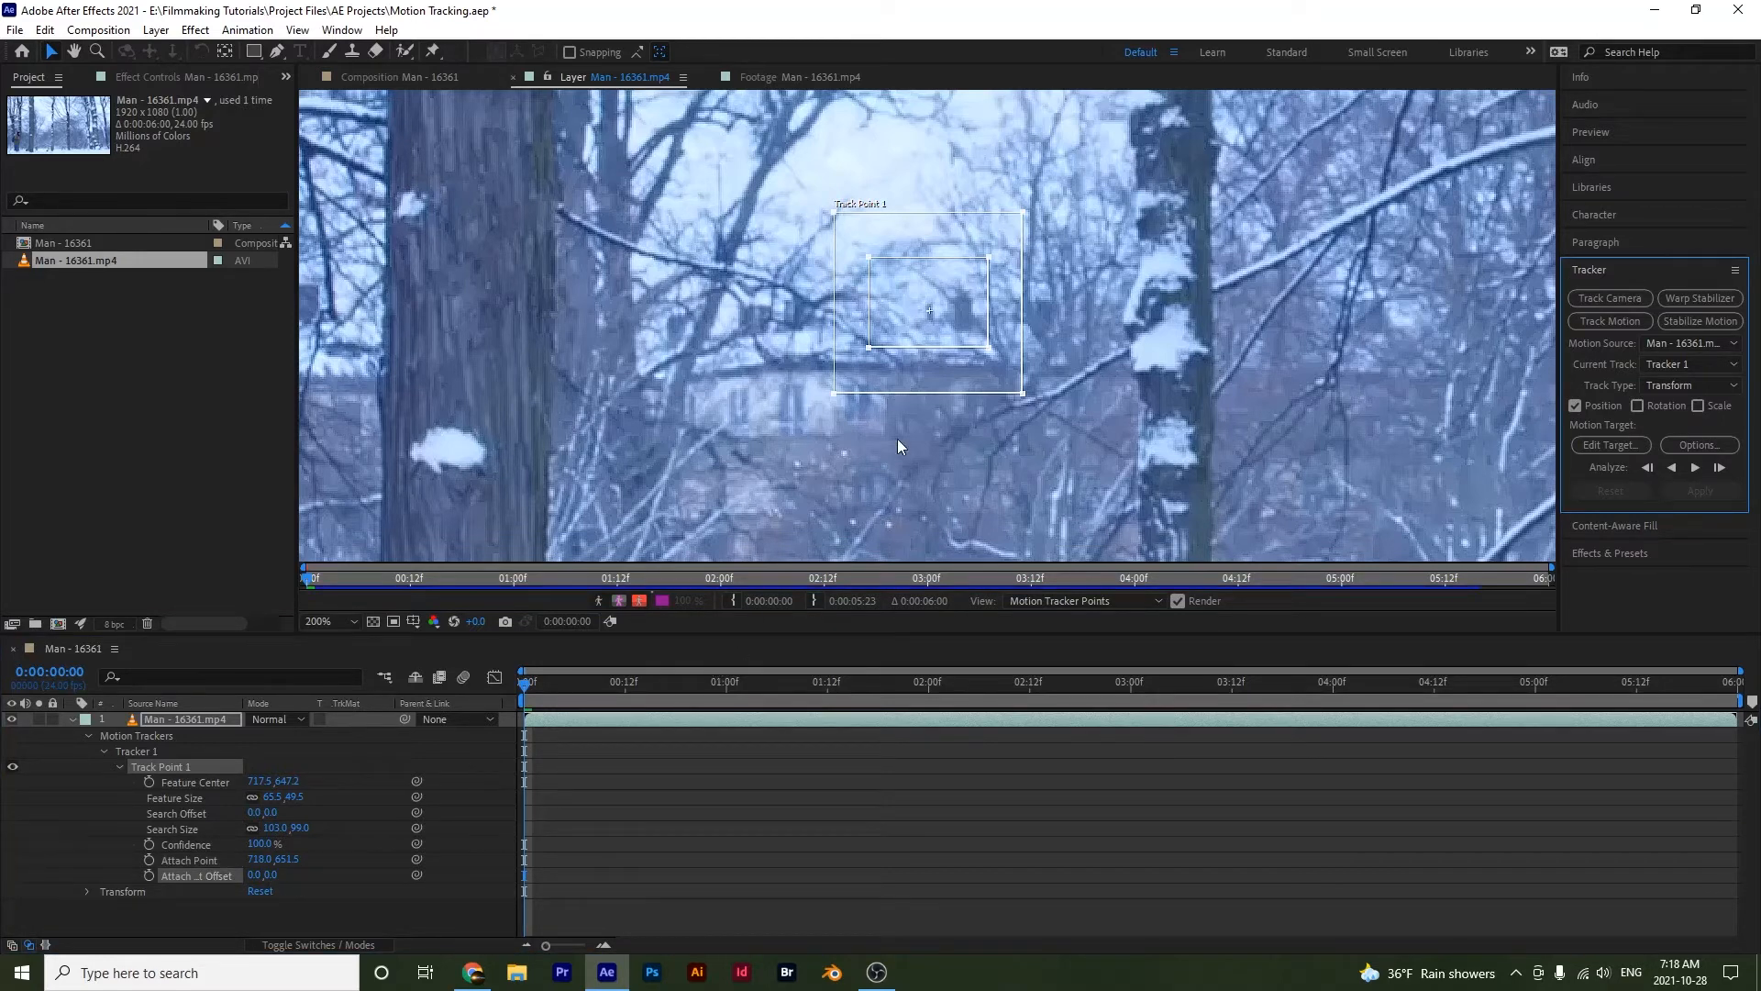
- Move Track Point 1 onto the walking man's backpack, with its feature center at about 124.6, 788.5
key(comma)
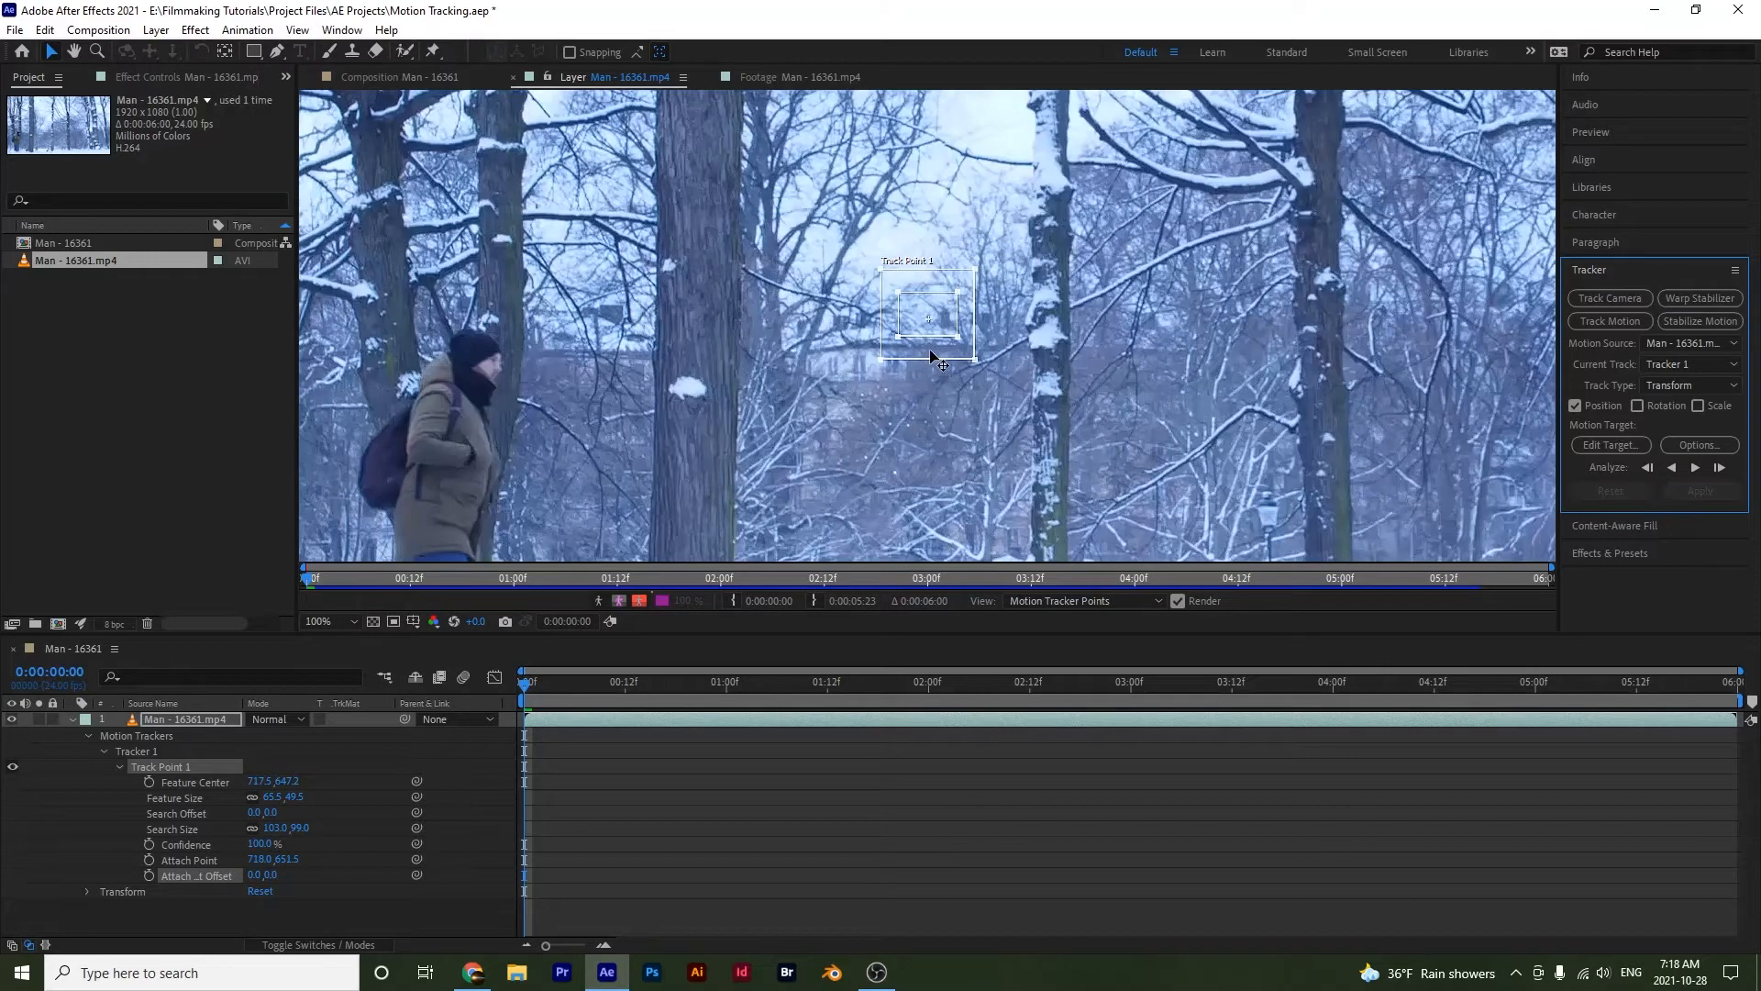
drag(931, 358, 435, 423)
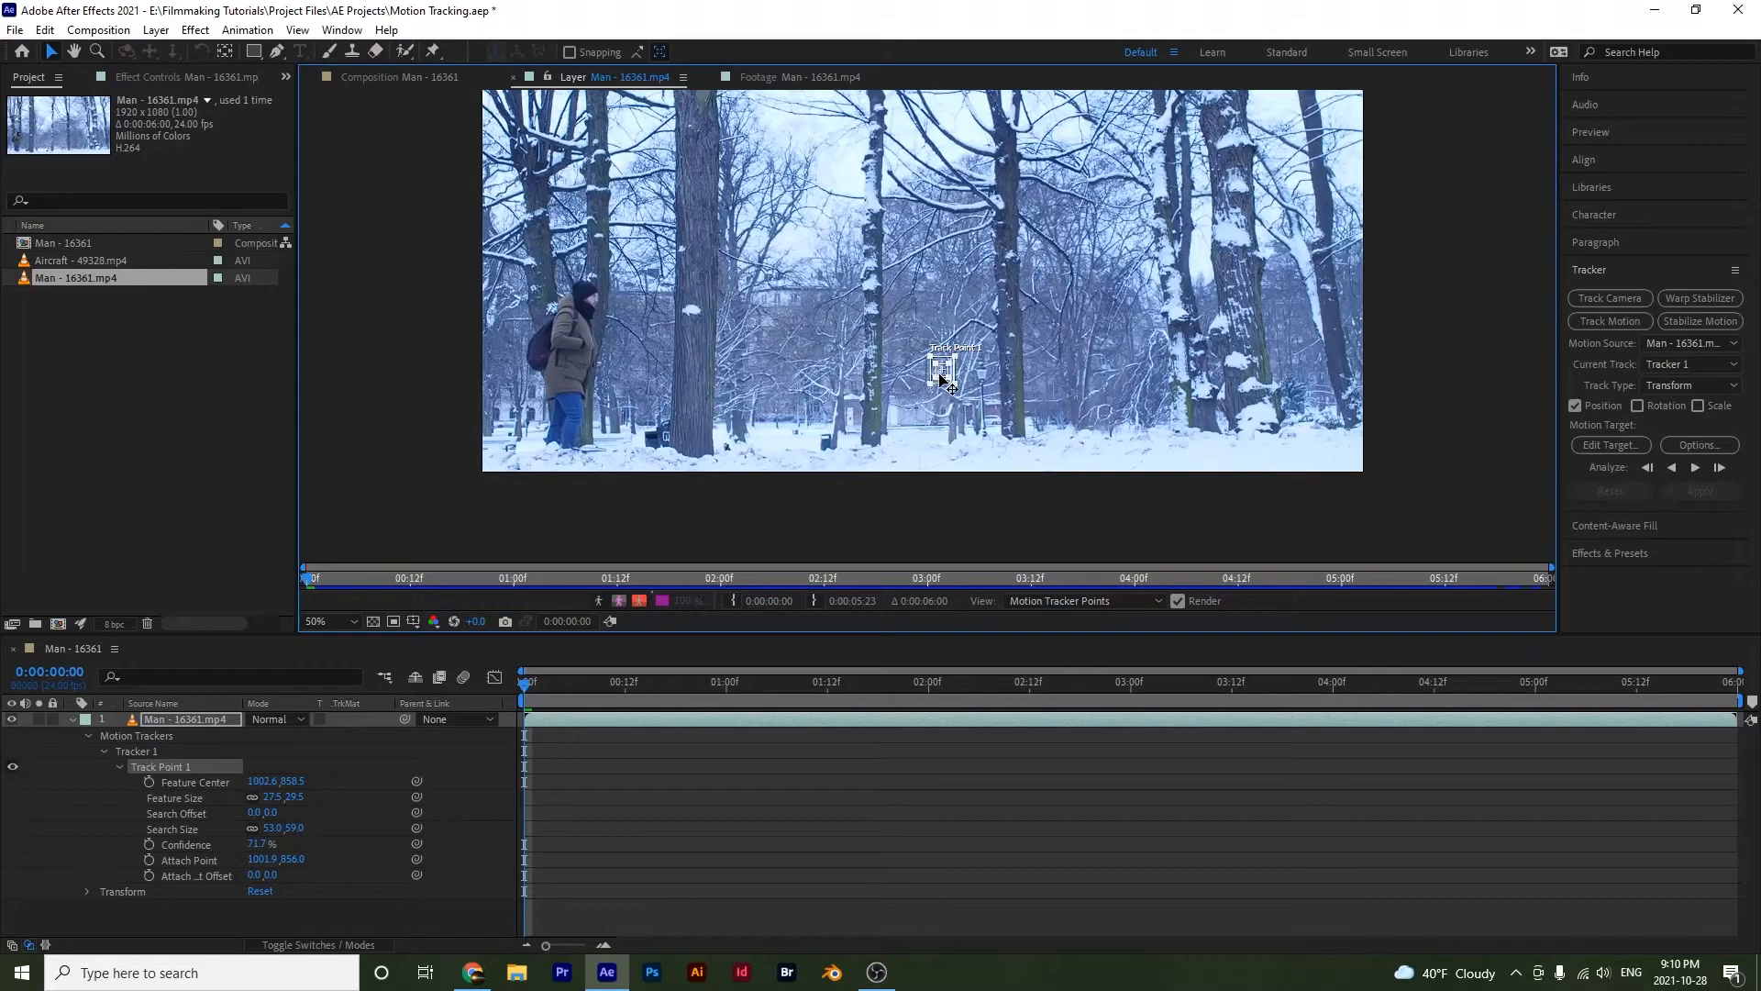
drag(942, 377, 539, 347)
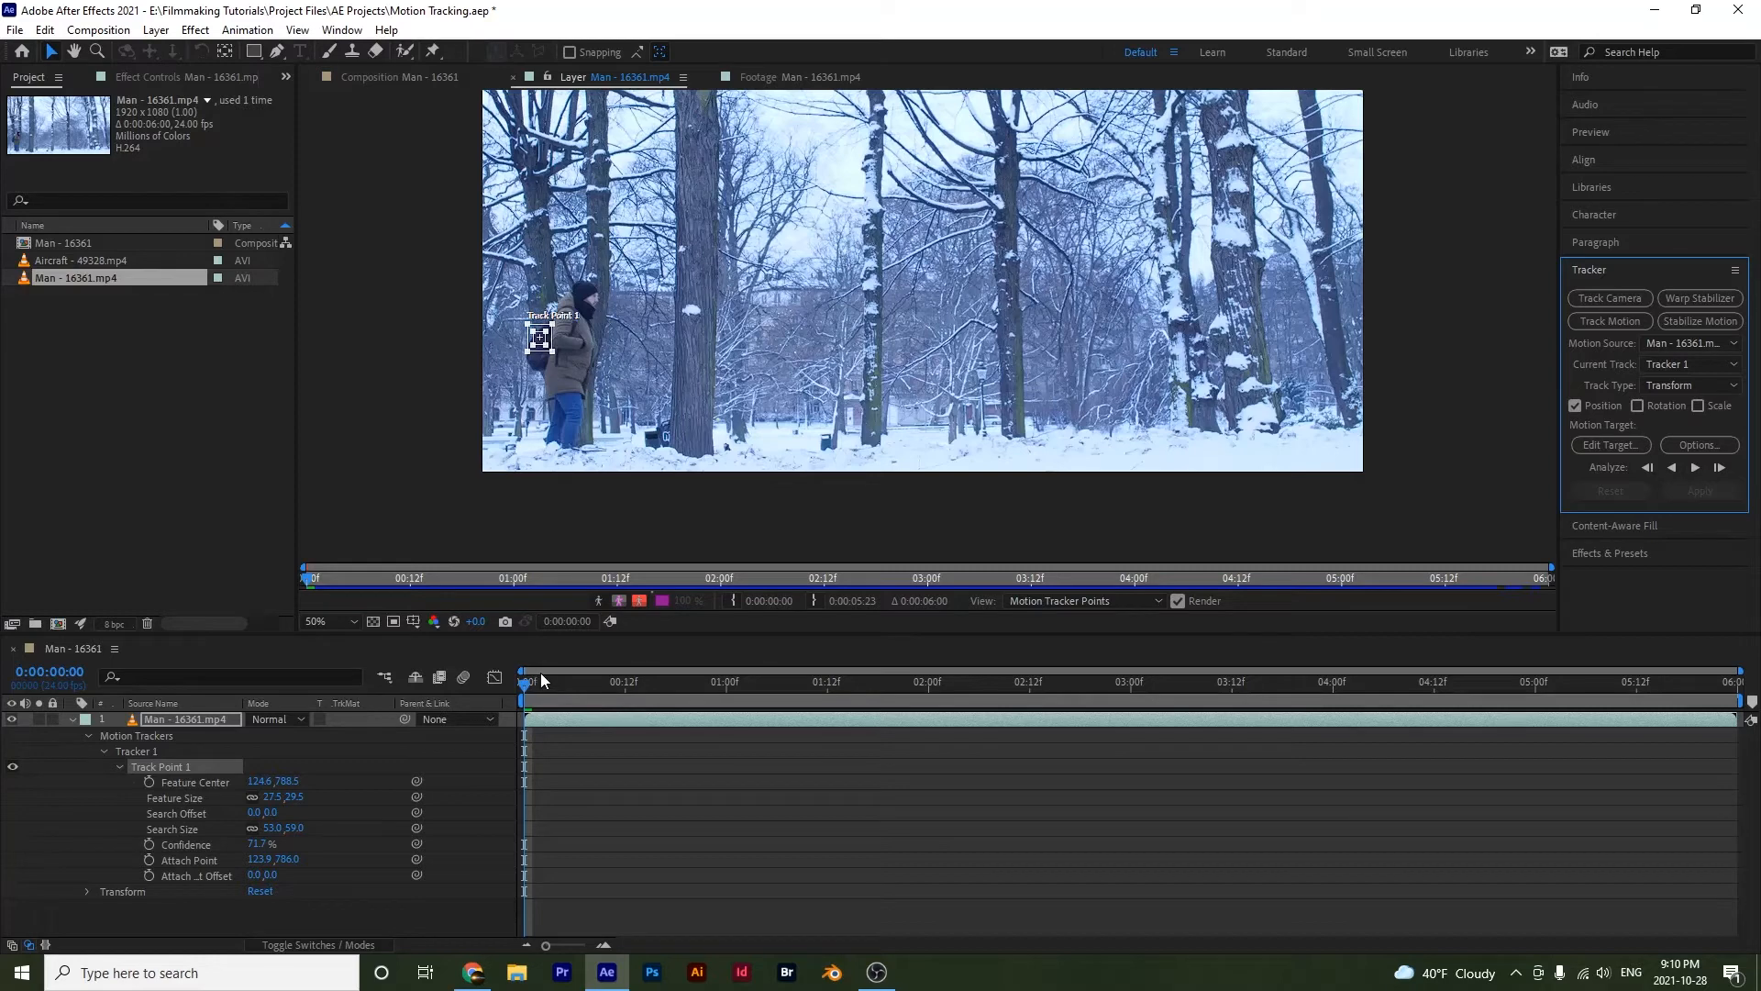
- Analyze Tracker 1 forward through the whole clip and scrub back to check its tracked path on the backpack
click(1696, 468)
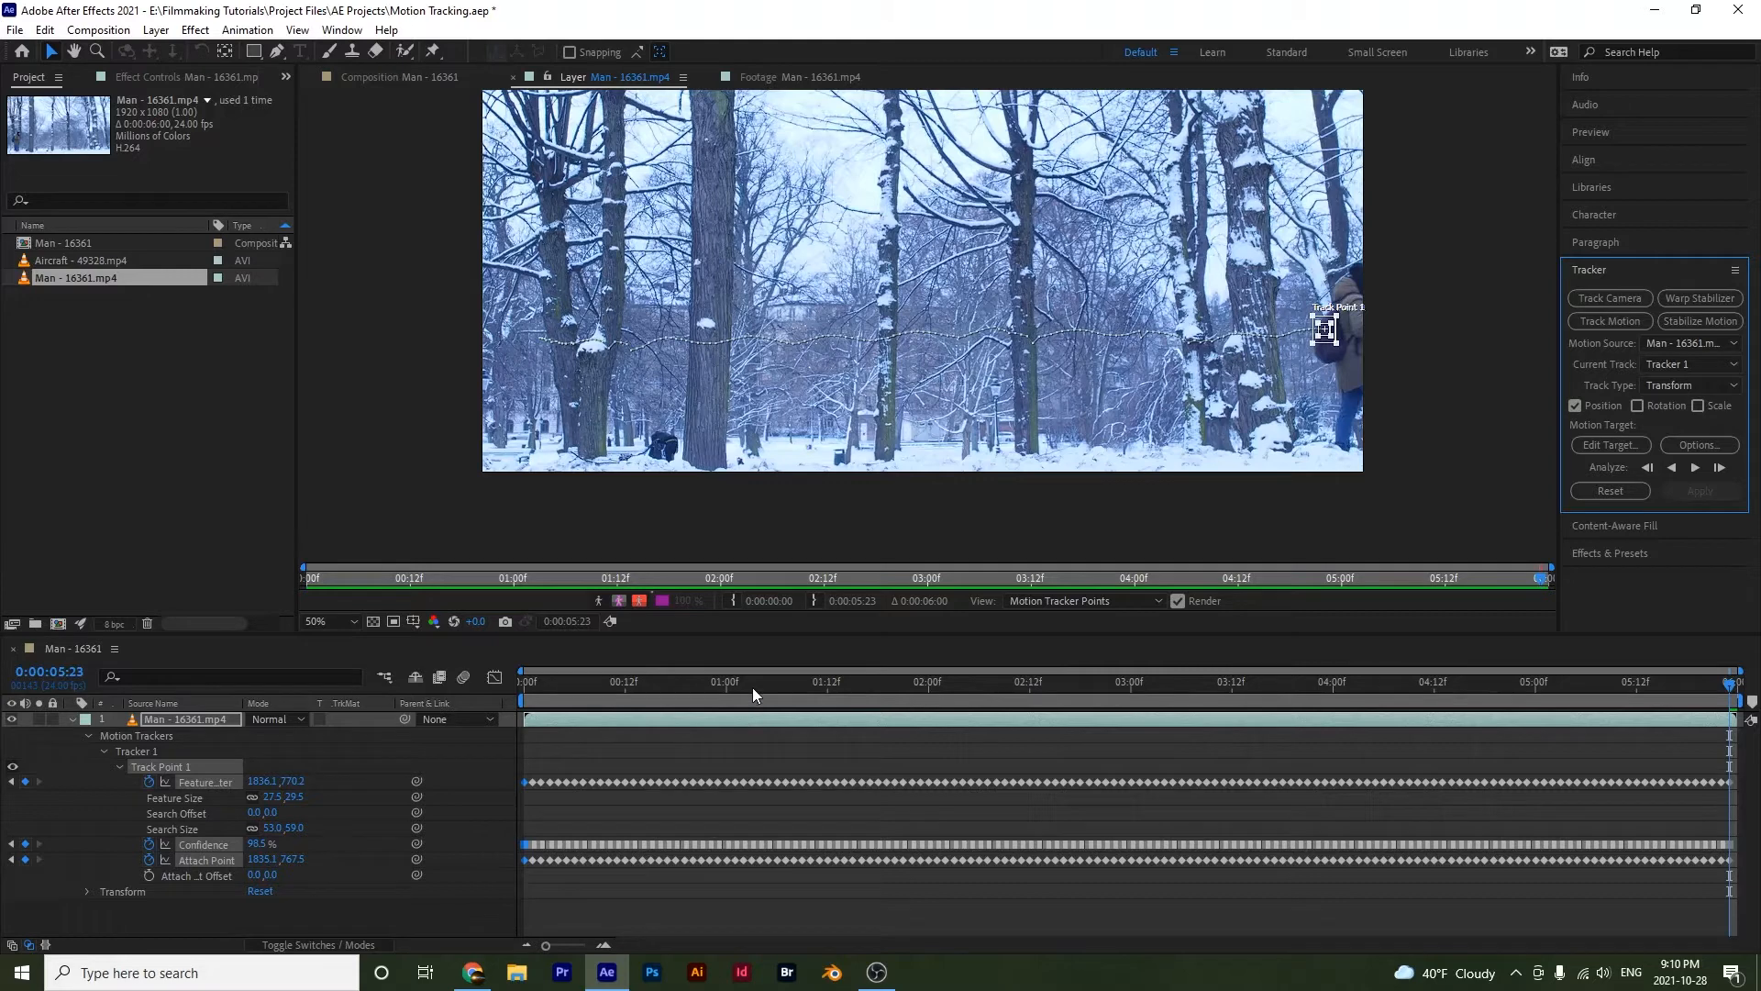
drag(735, 686, 565, 680)
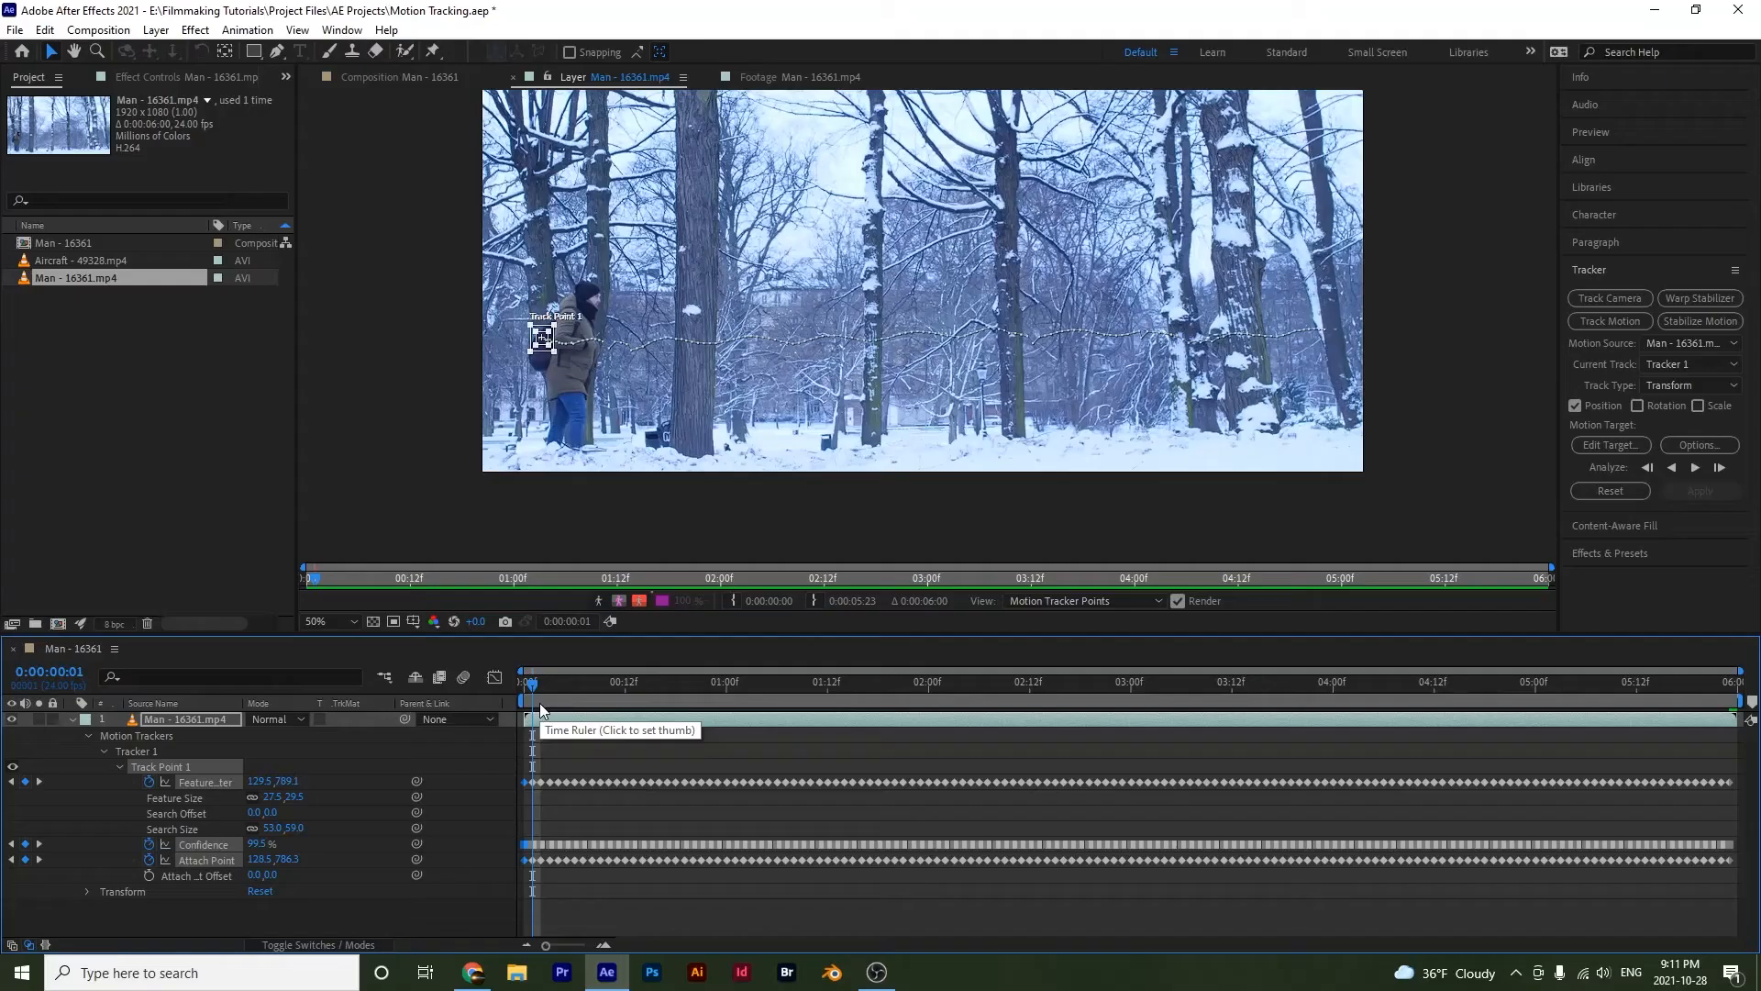
- Add a second motion tracker to the footage at 0:00:00:01 and place its track point on the lower part of the man's coat
click(154, 764)
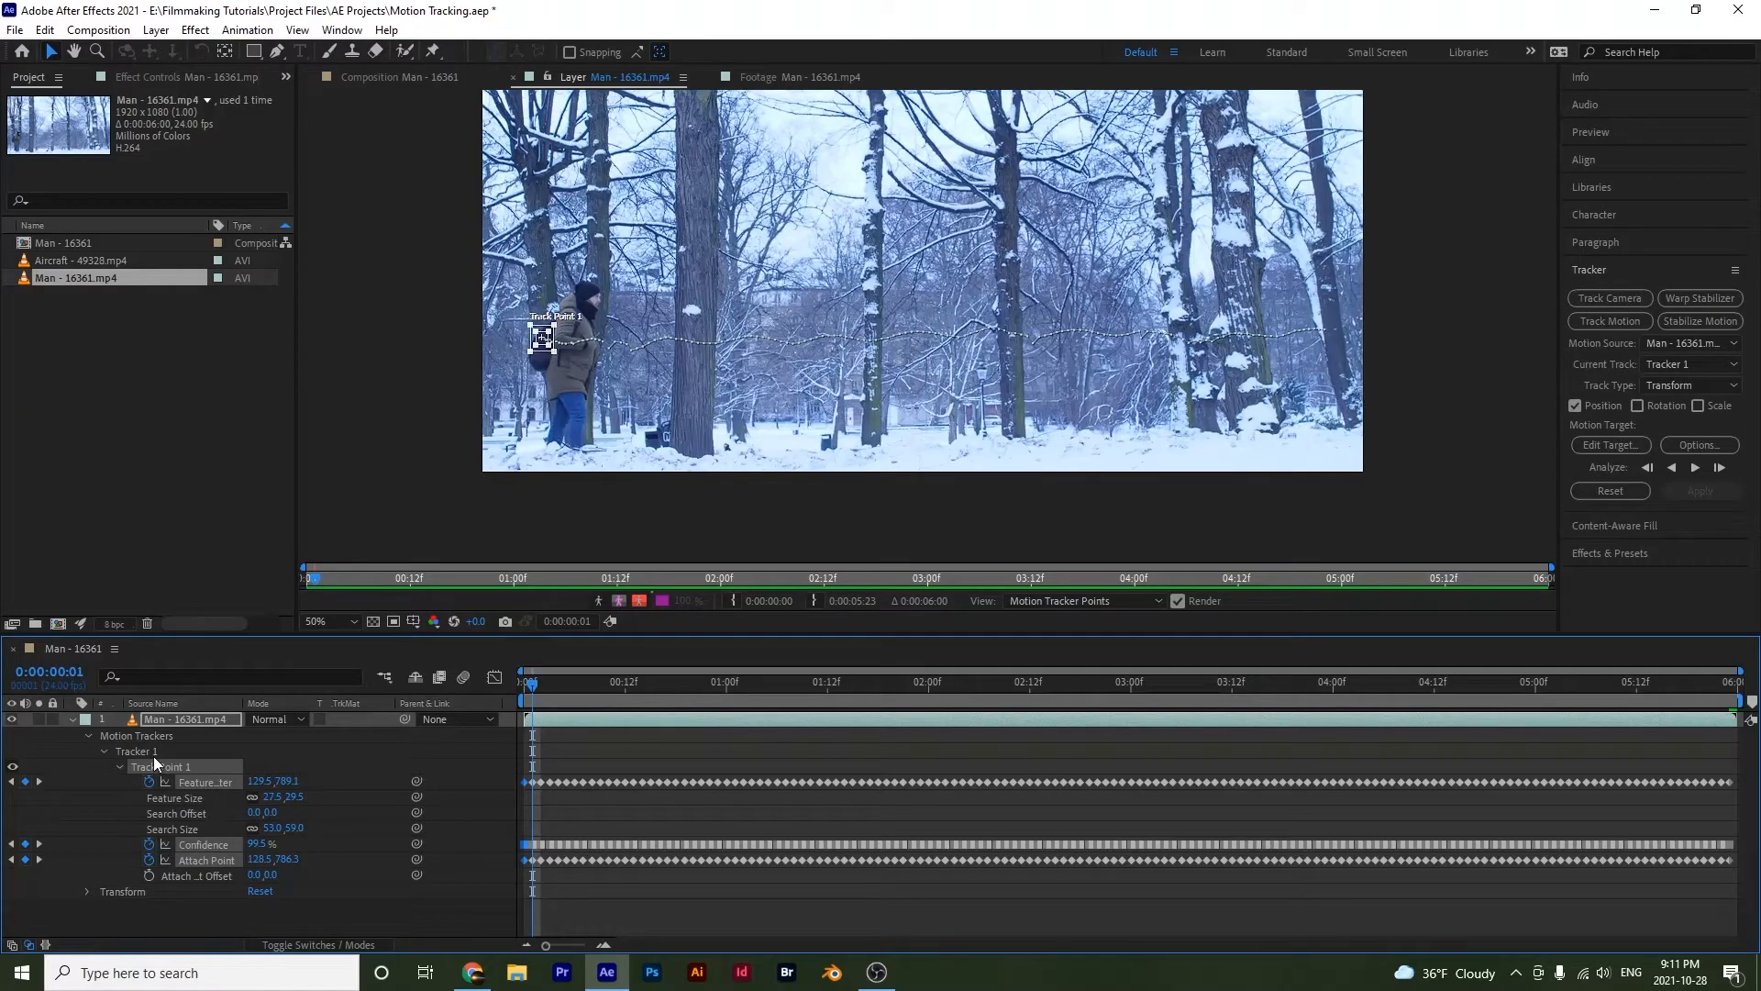
click(156, 751)
click(1615, 320)
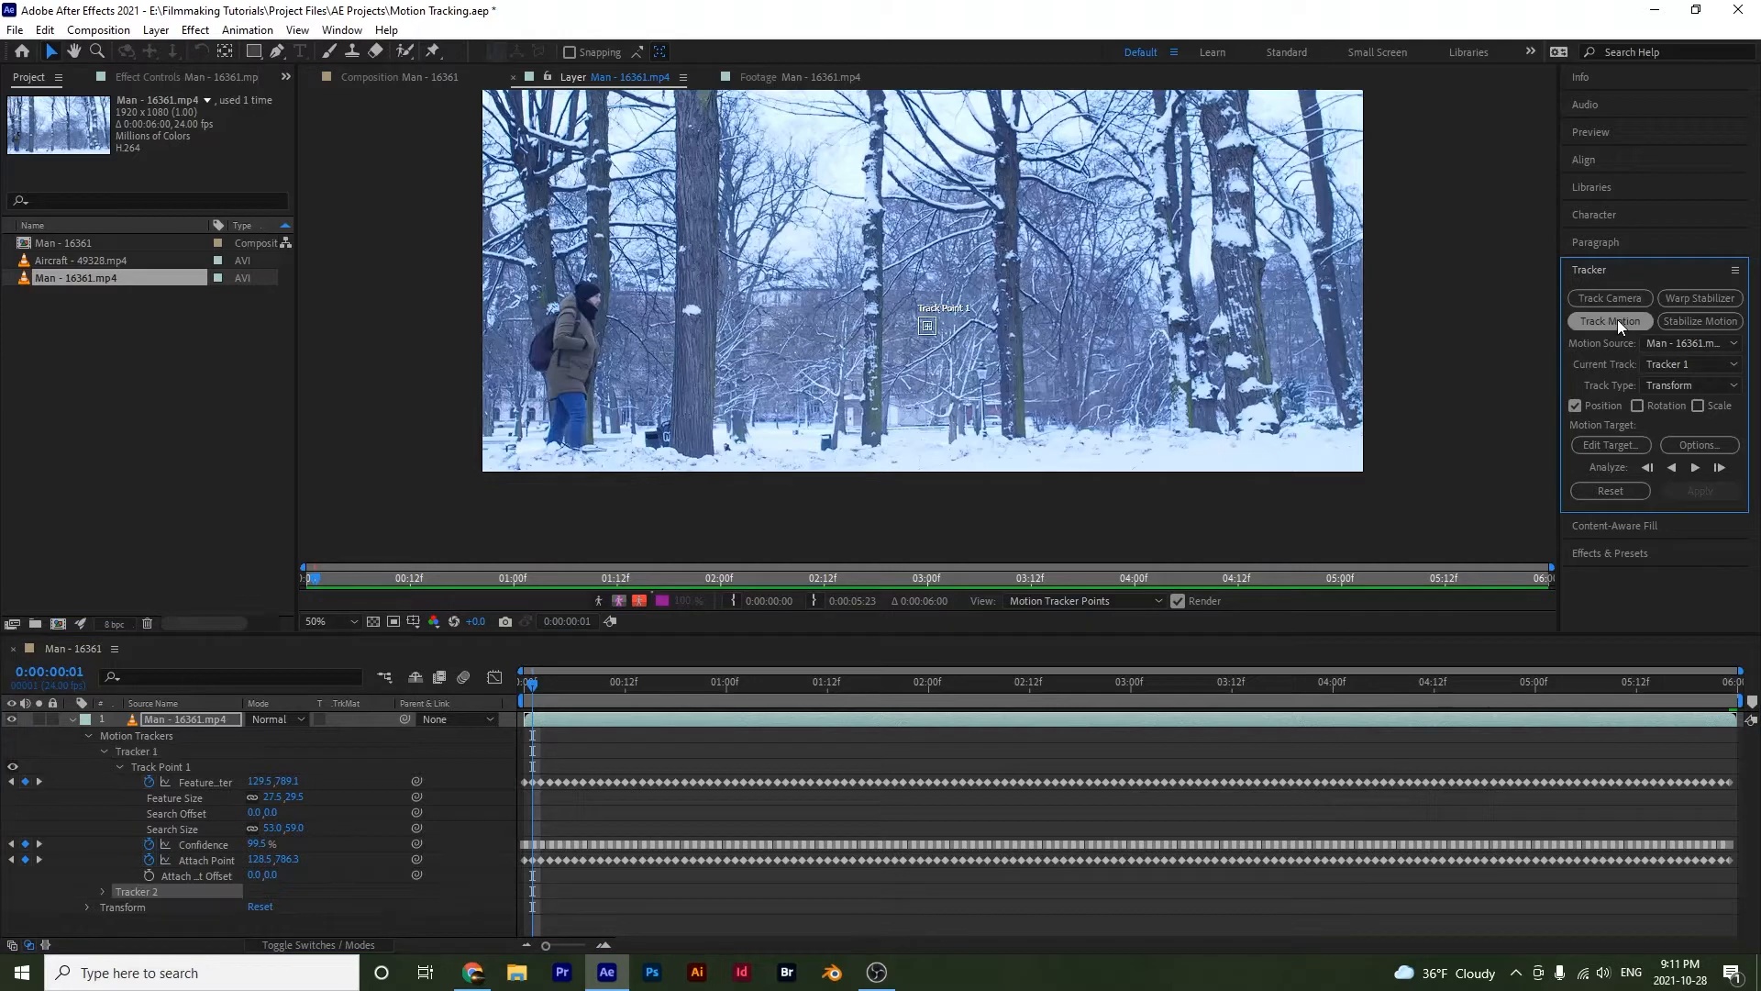
click(130, 888)
click(927, 325)
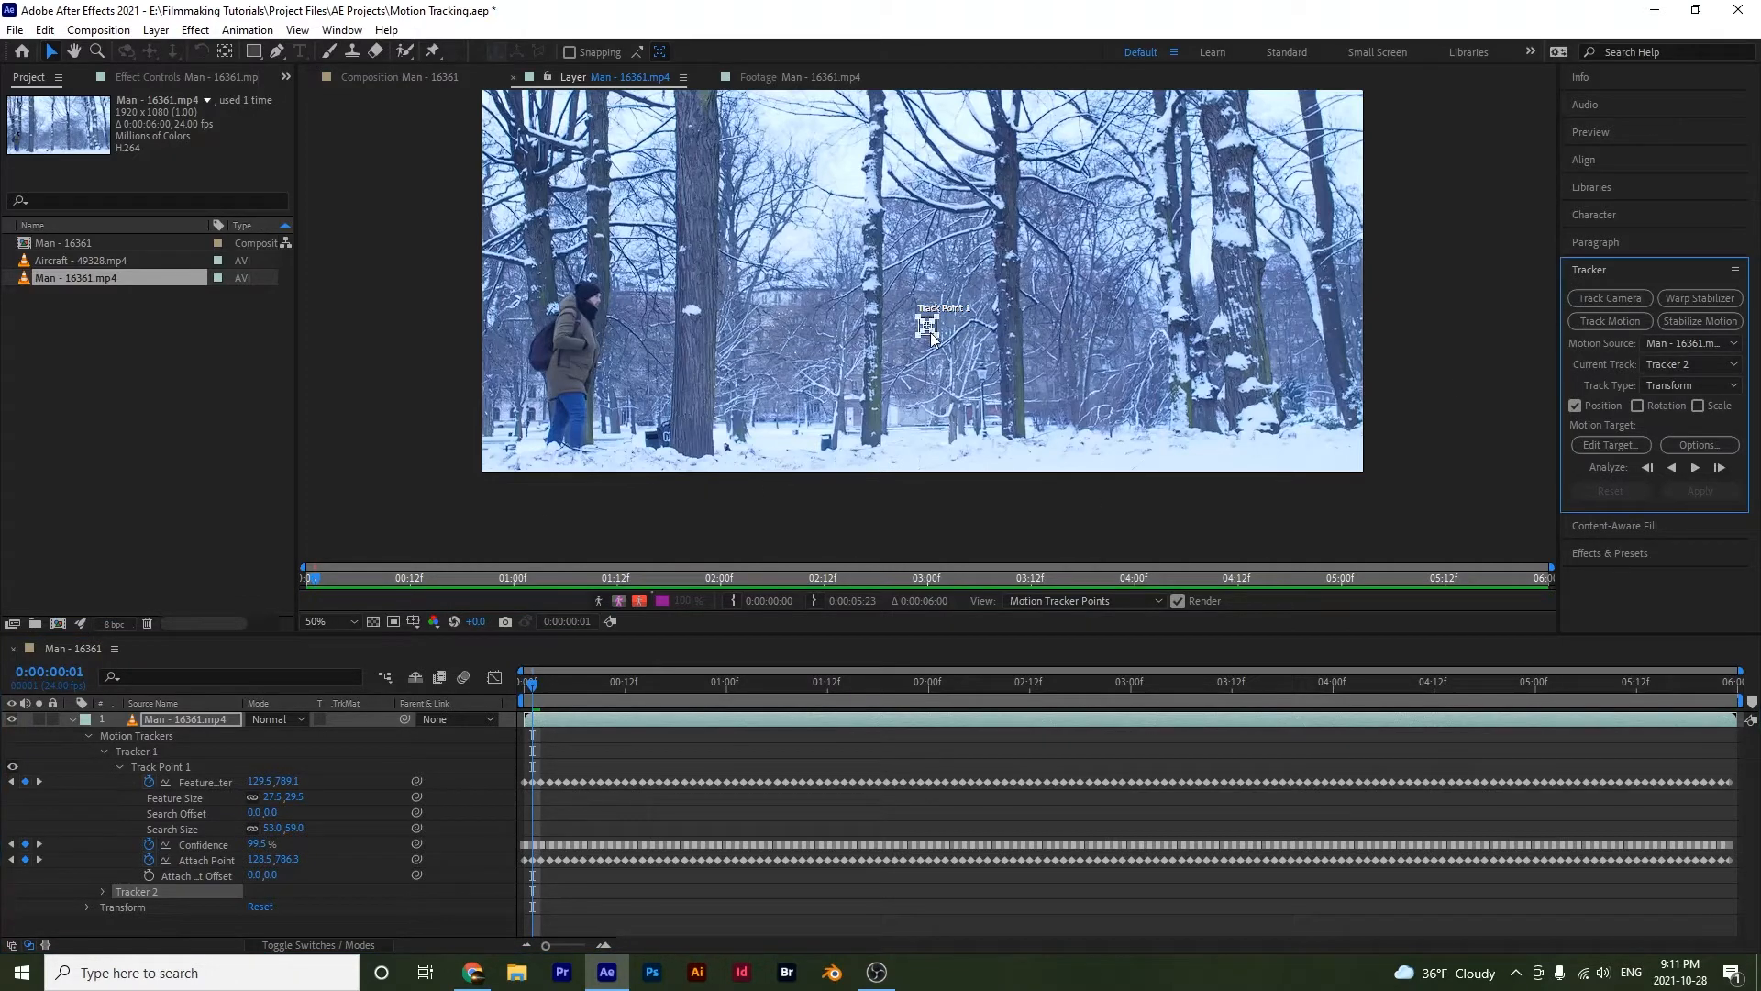
scroll(780, 417, up, 2)
drag(1075, 235, 365, 365)
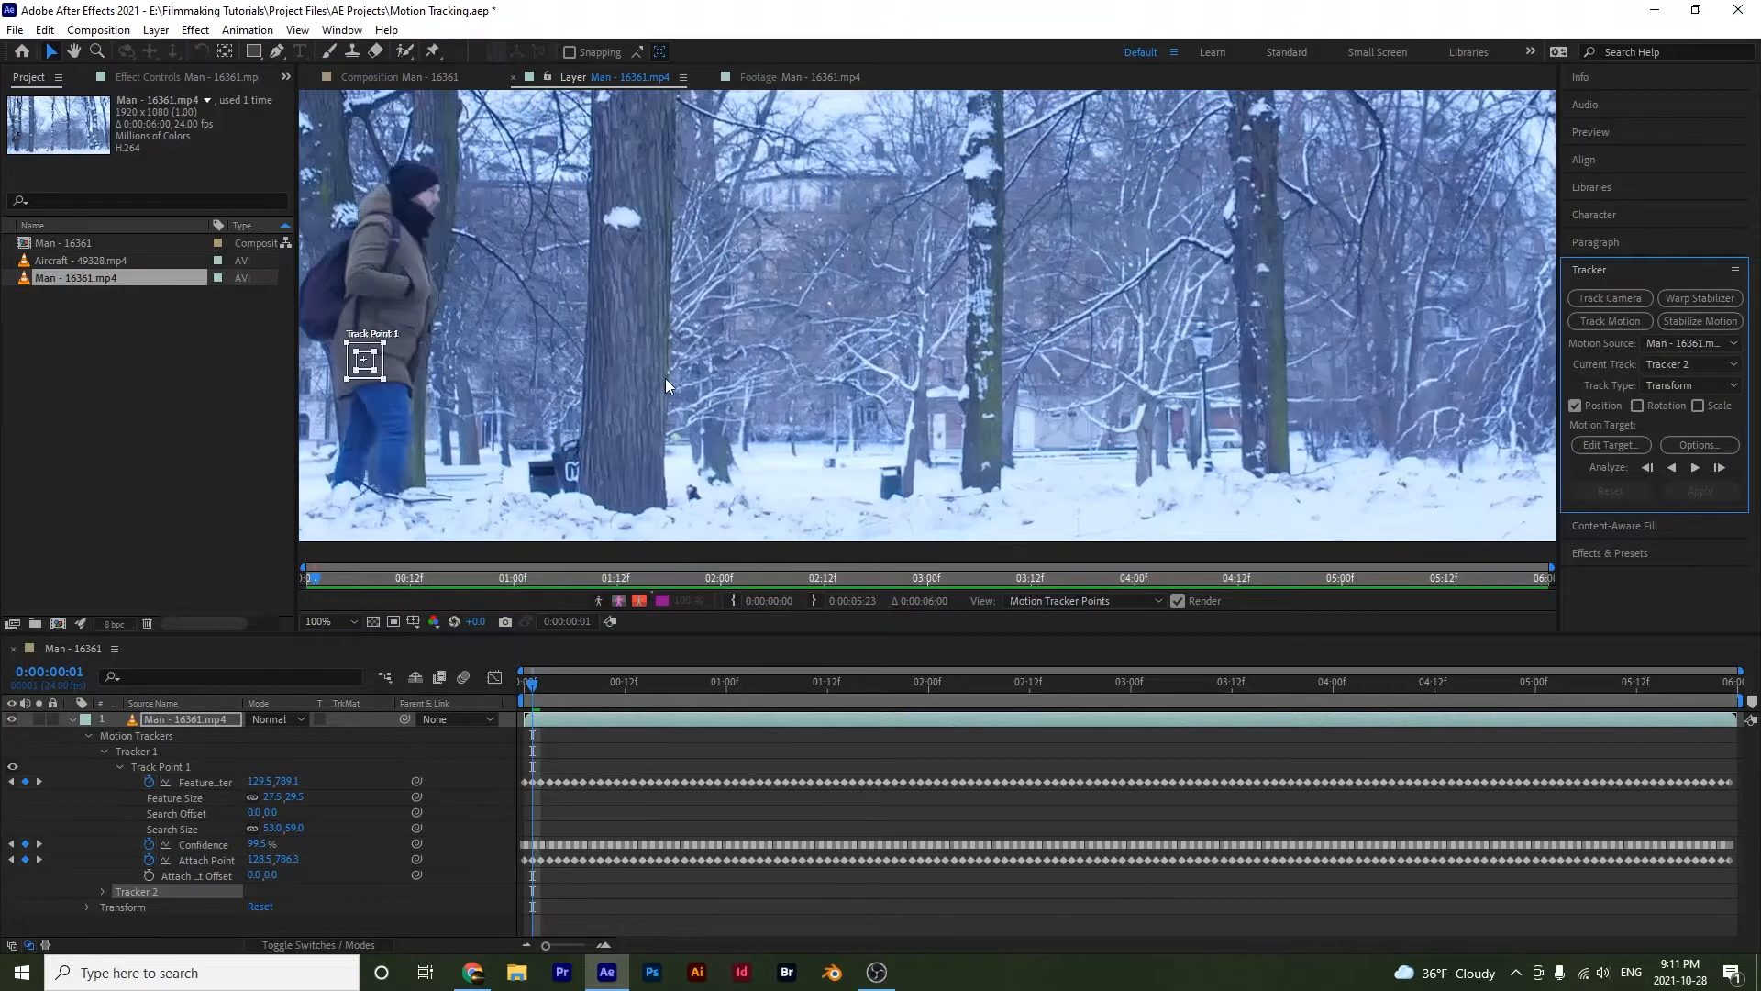
scroll(665, 383, down, 2)
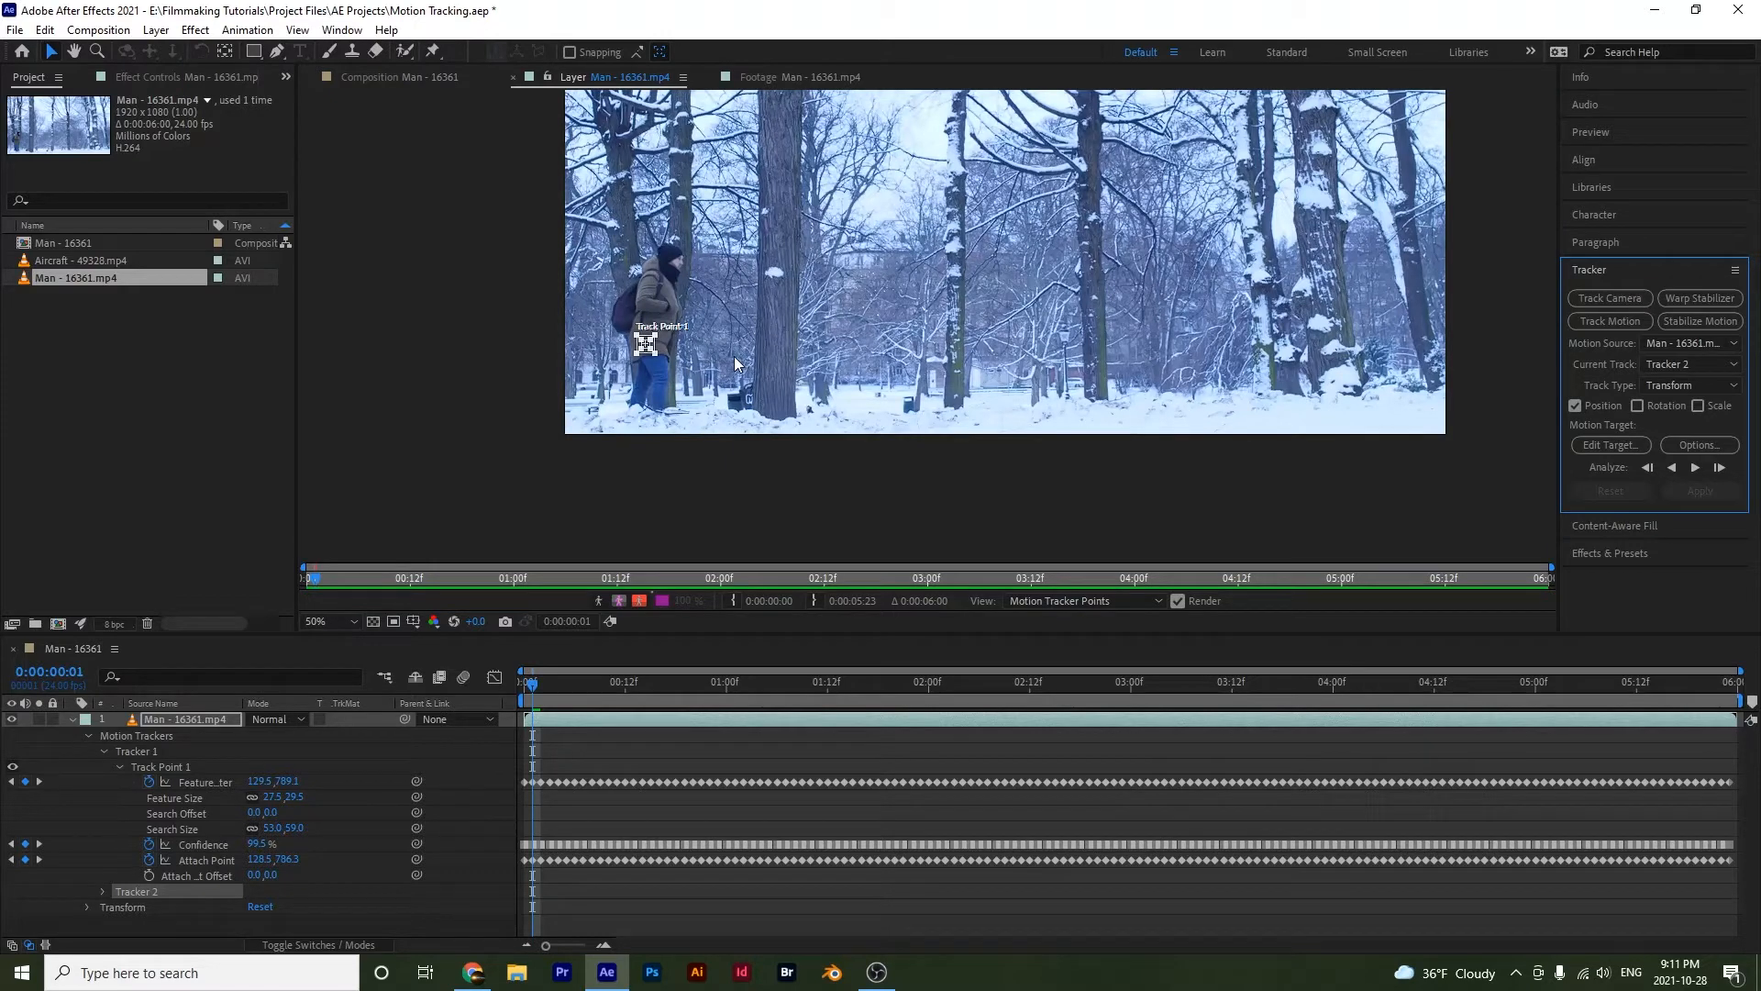
- Analyze Tracker 2 forward, stop at about 0:00:03:11, and return to the first frame
click(1695, 468)
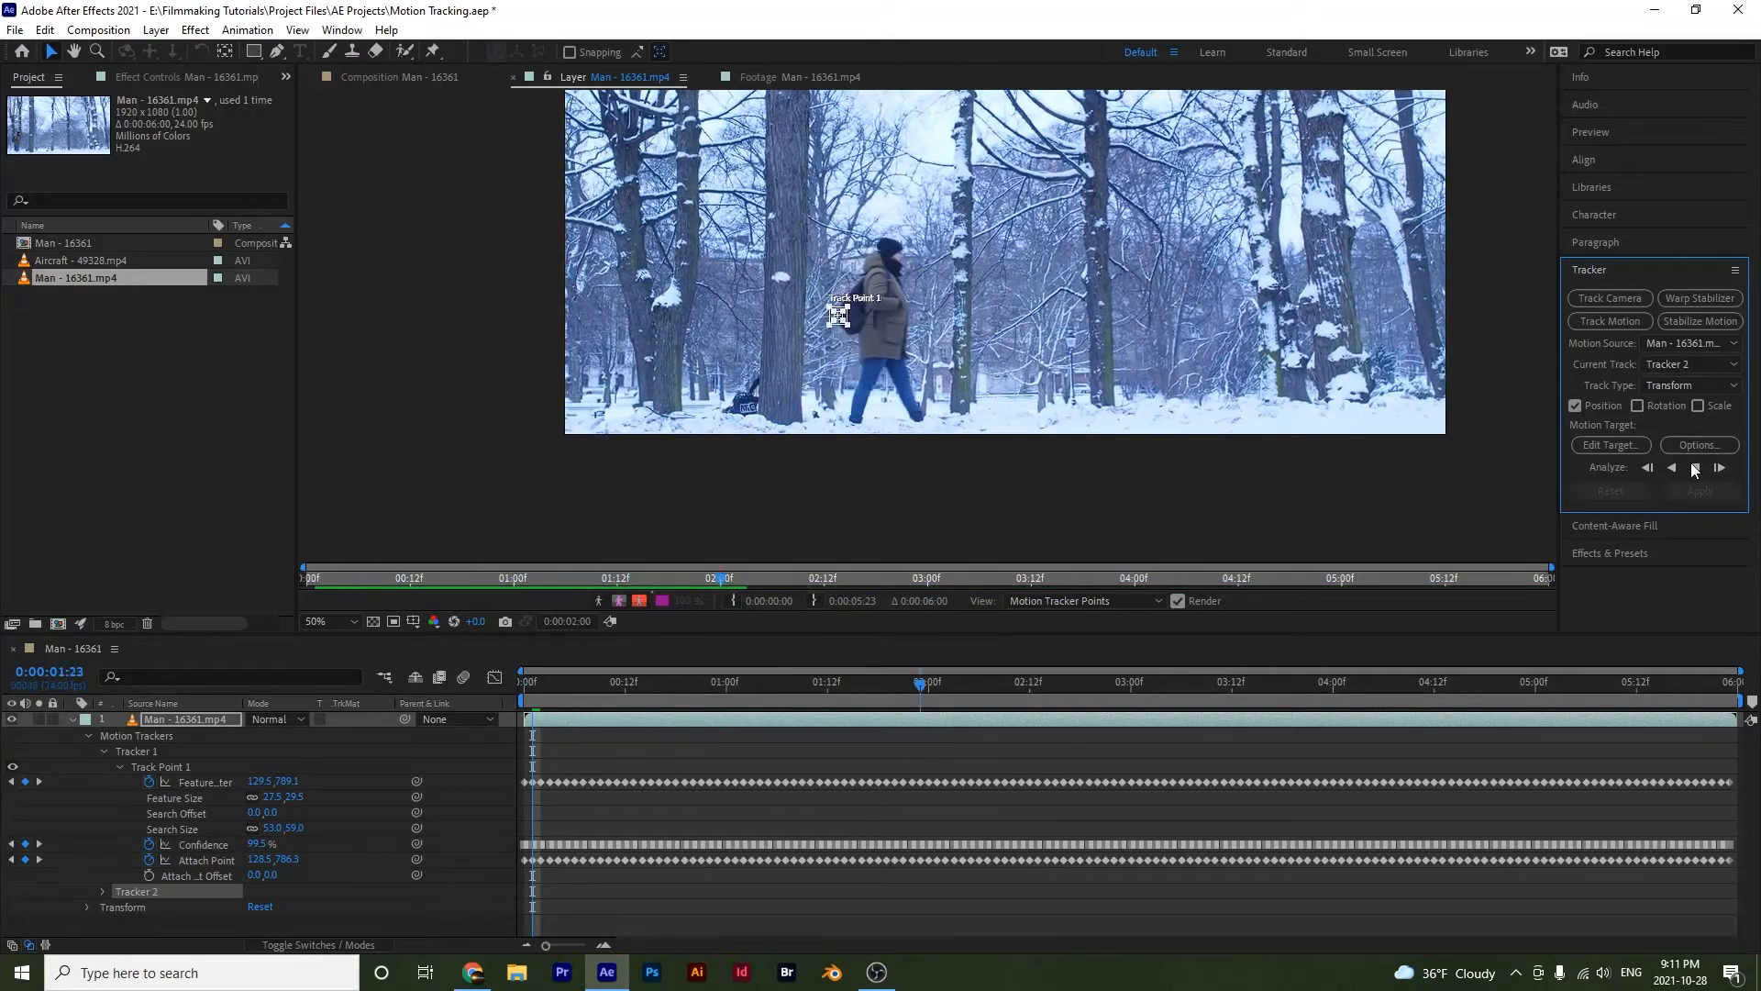
click(963, 410)
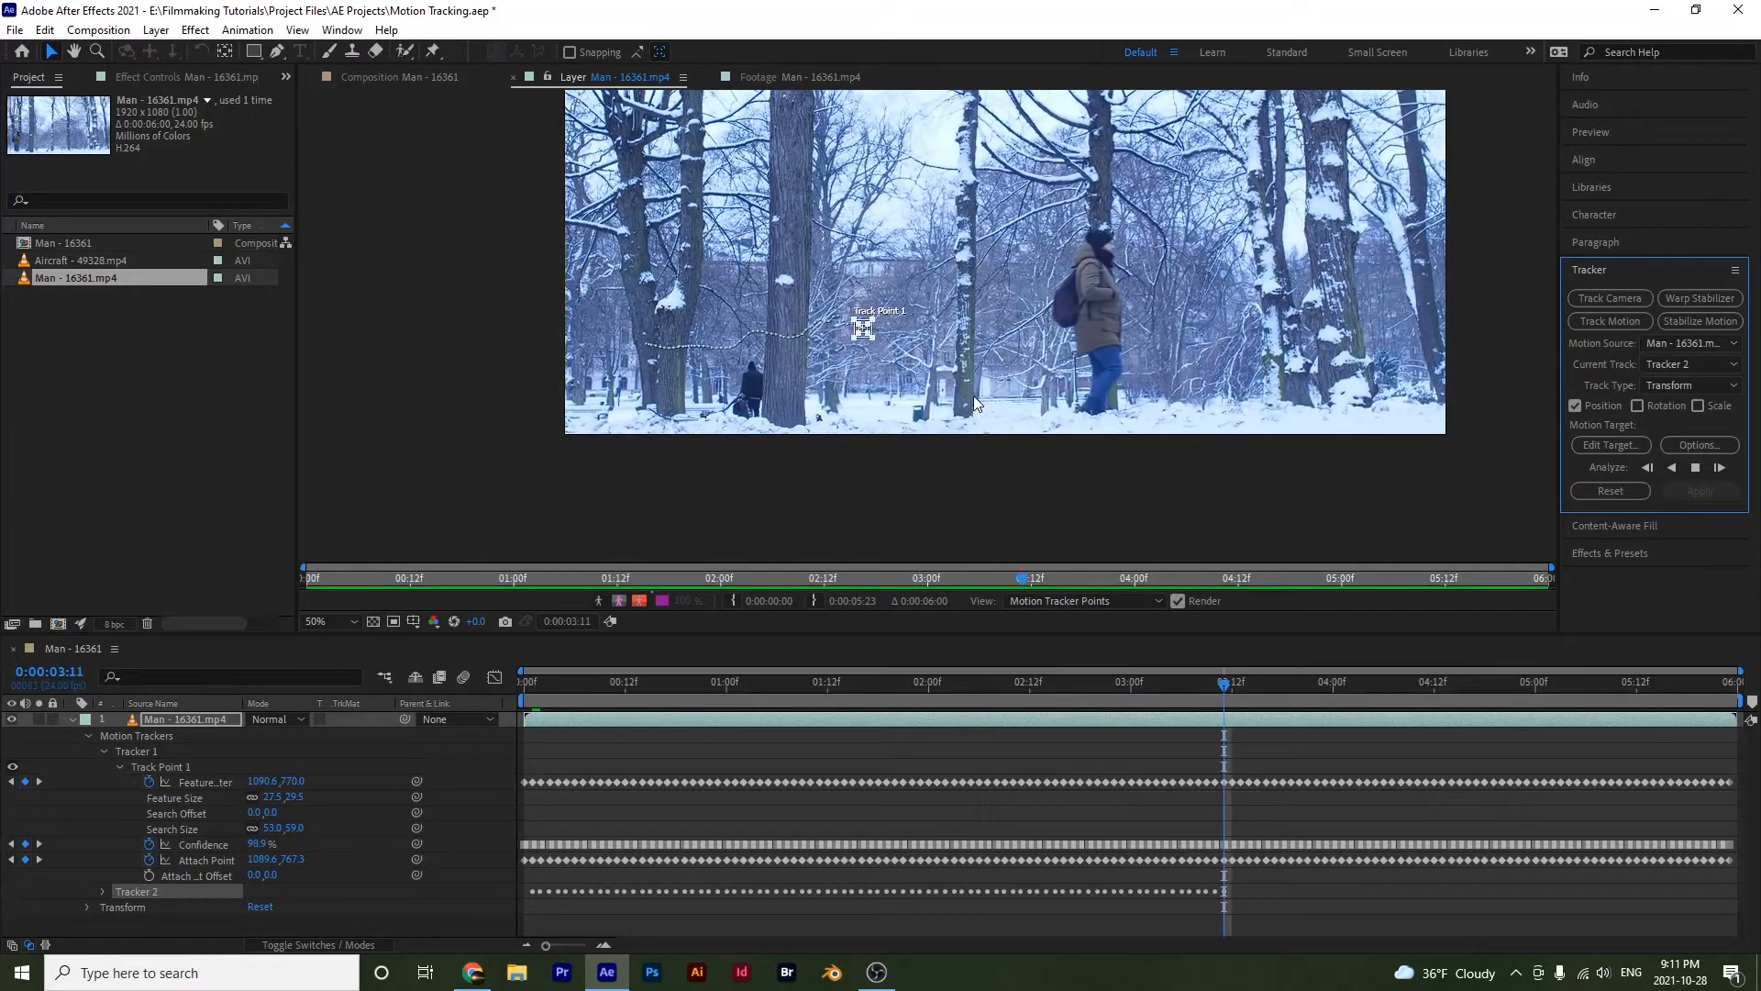
drag(1224, 683, 519, 700)
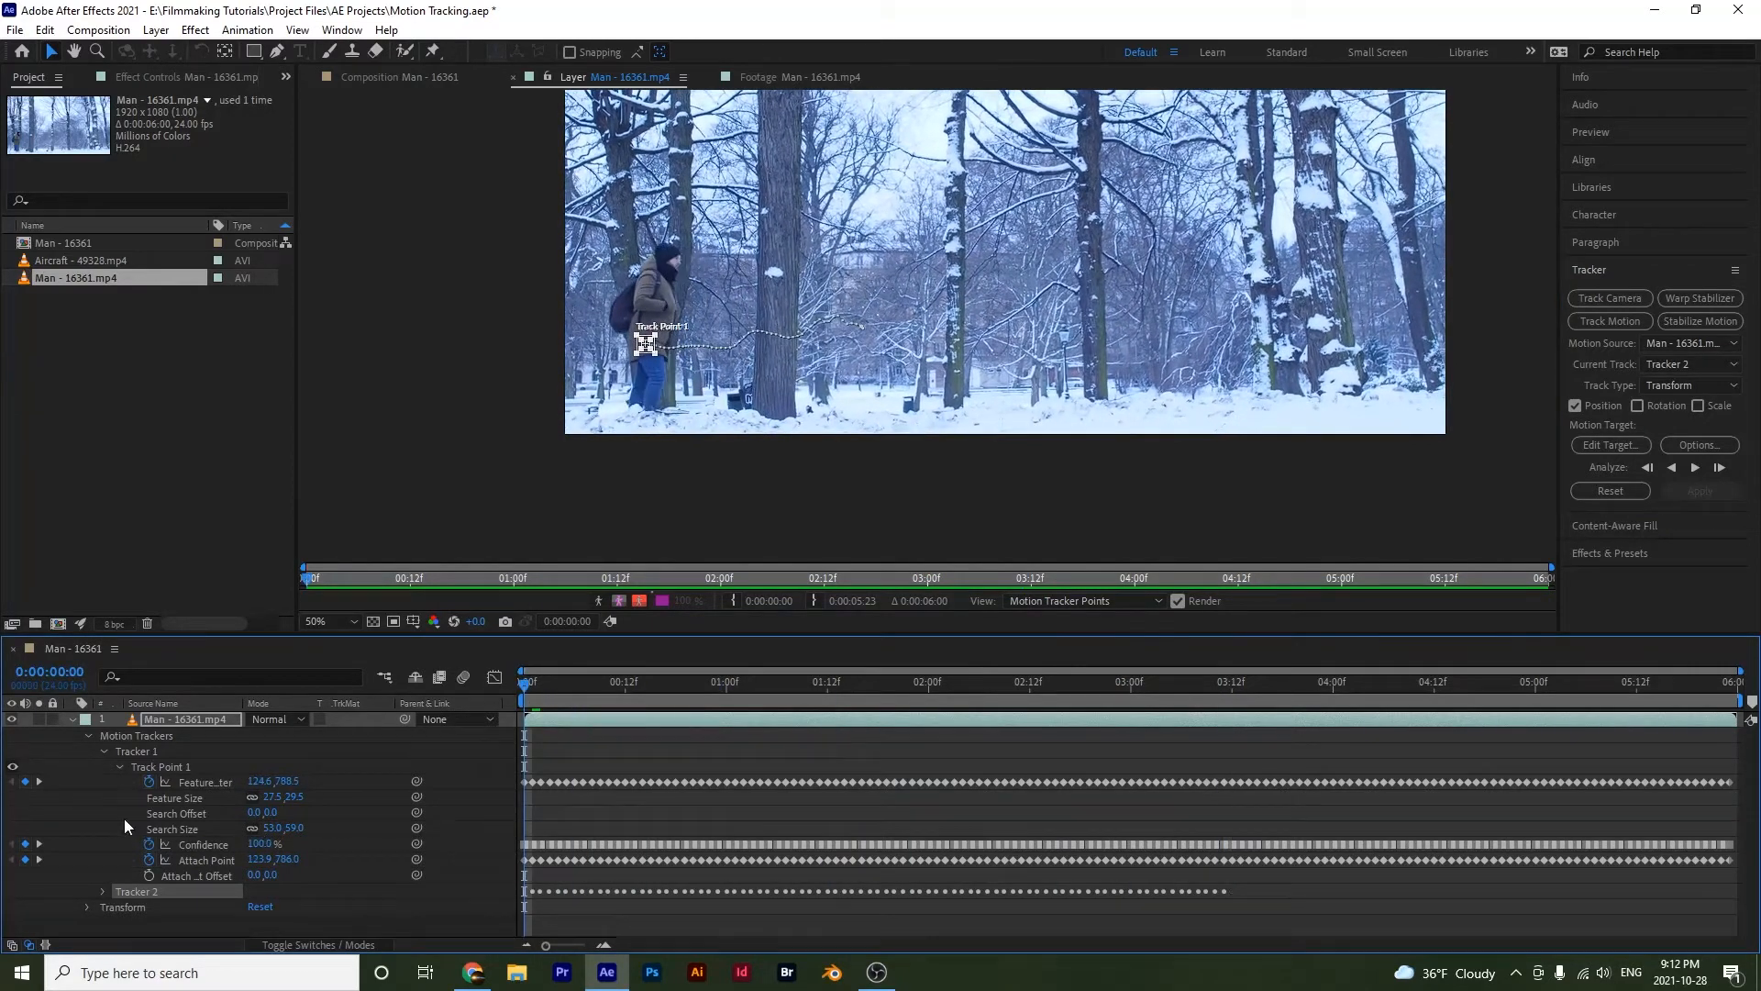
- Collapse Tracker 1 and expand Tracker 2 in the layer's motion trackers
click(119, 767)
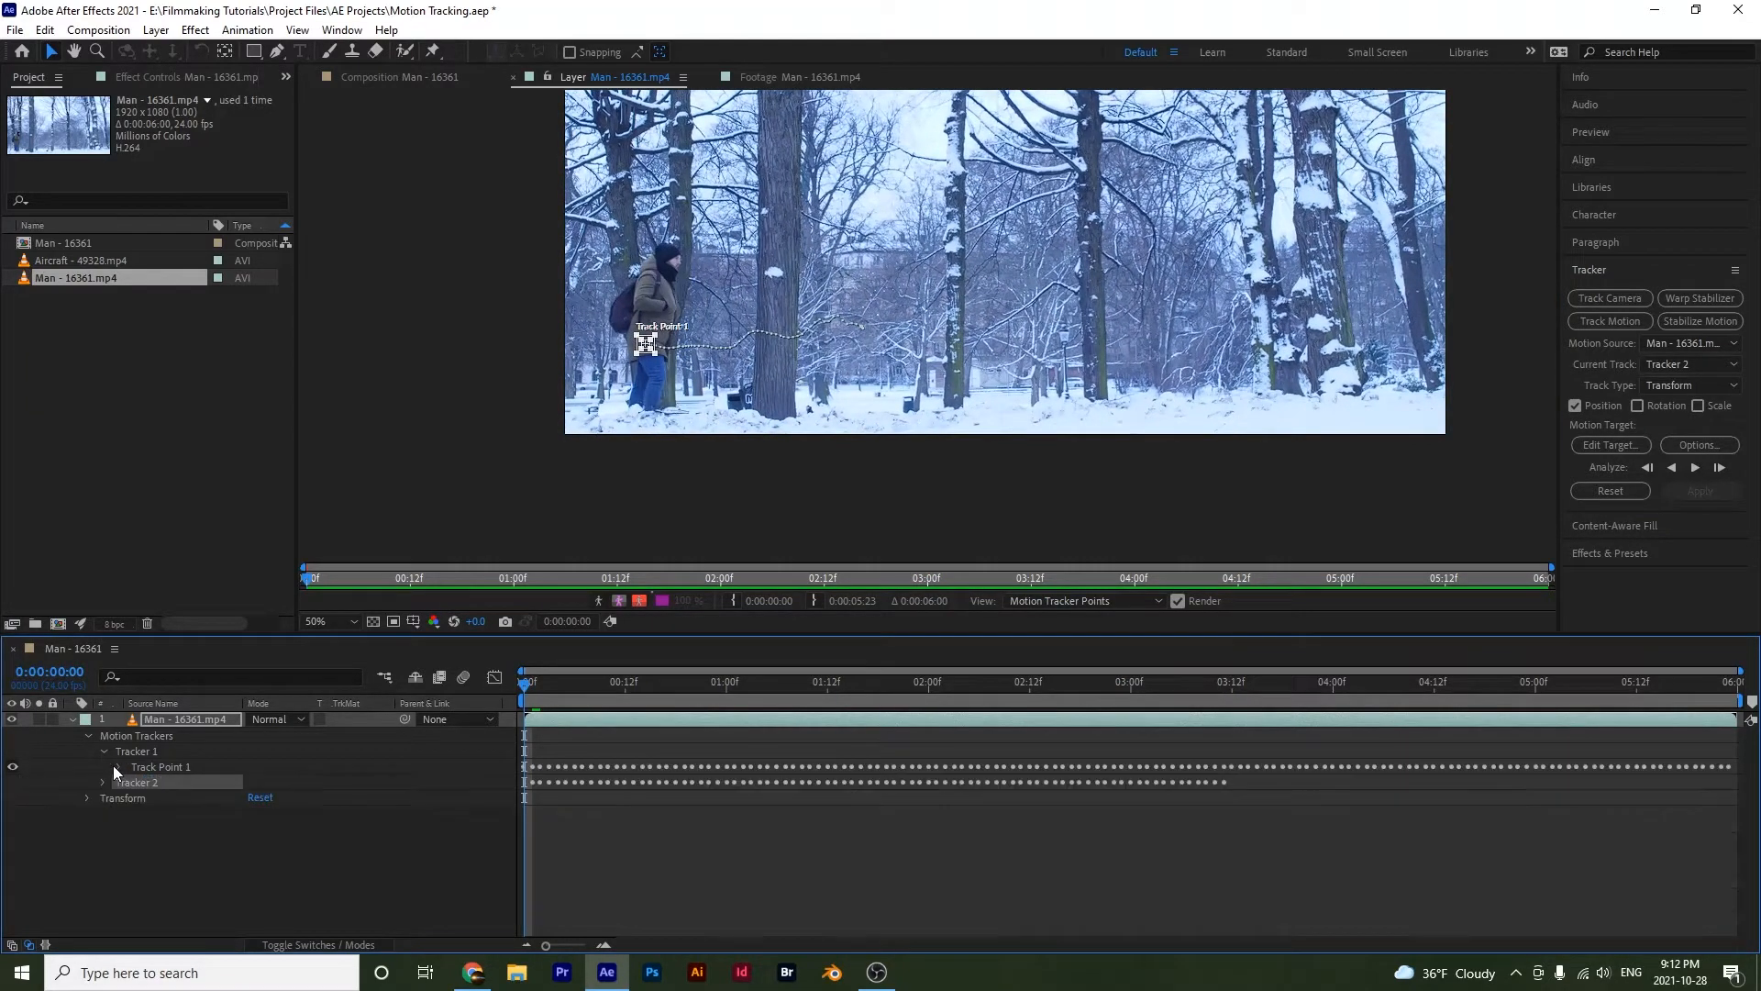
click(104, 752)
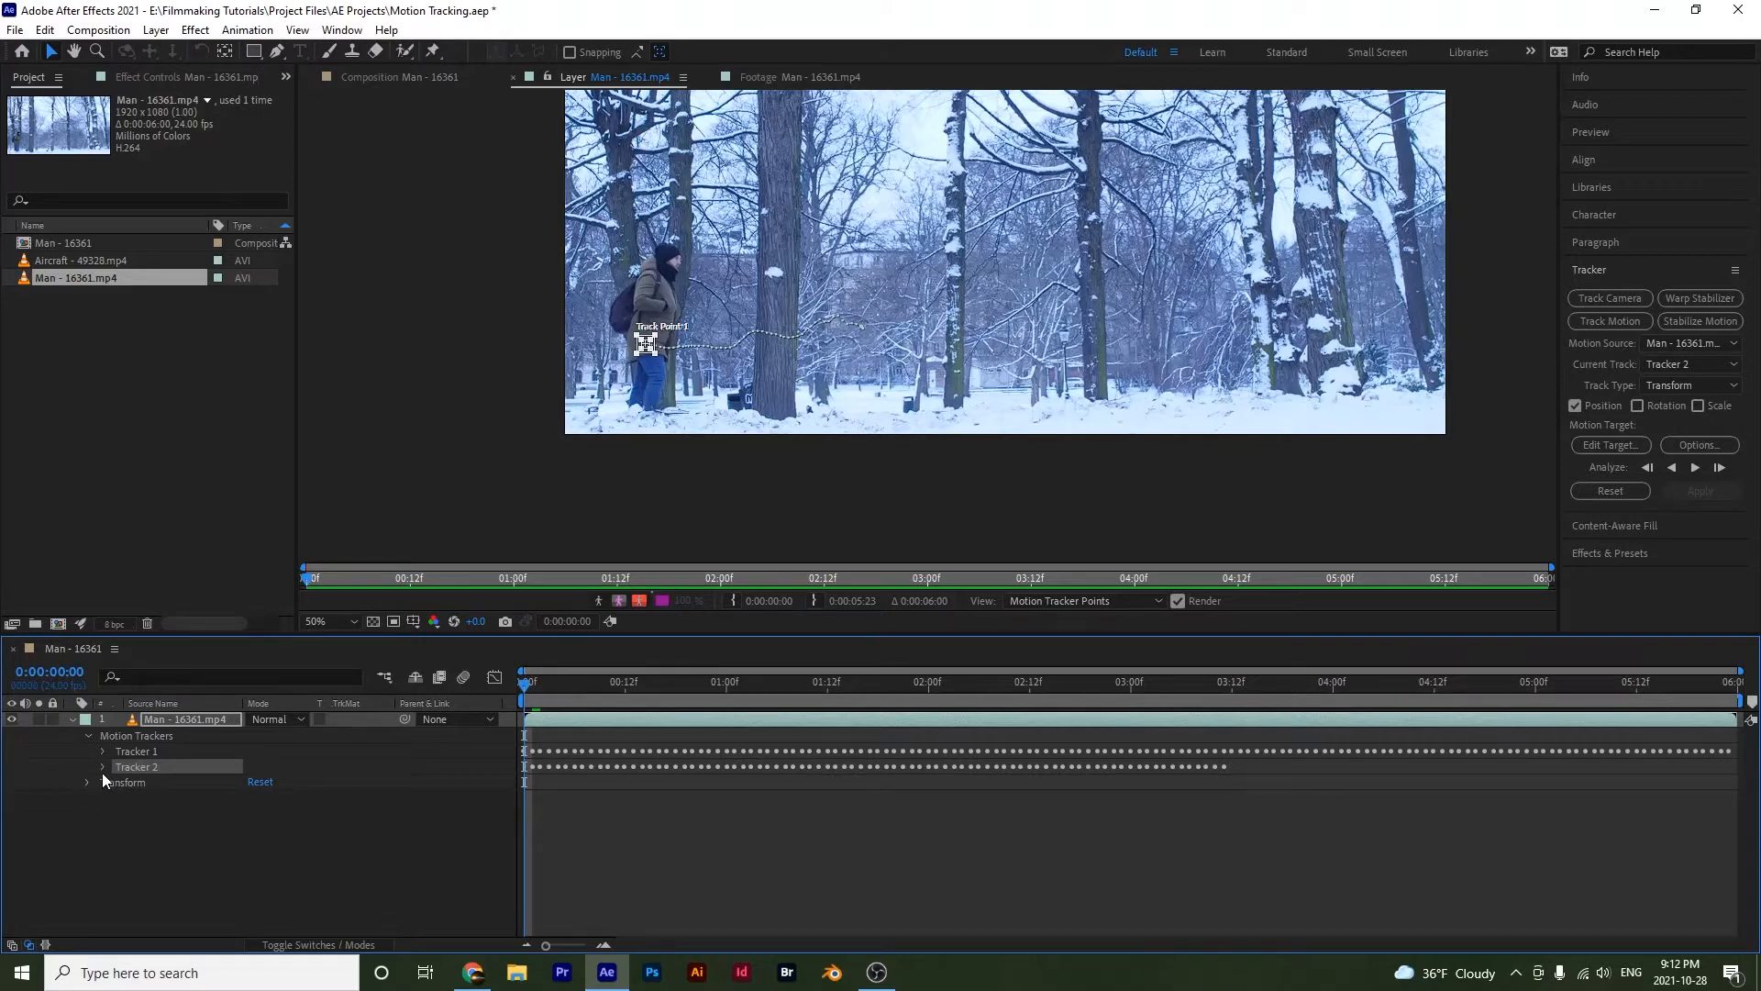
click(103, 767)
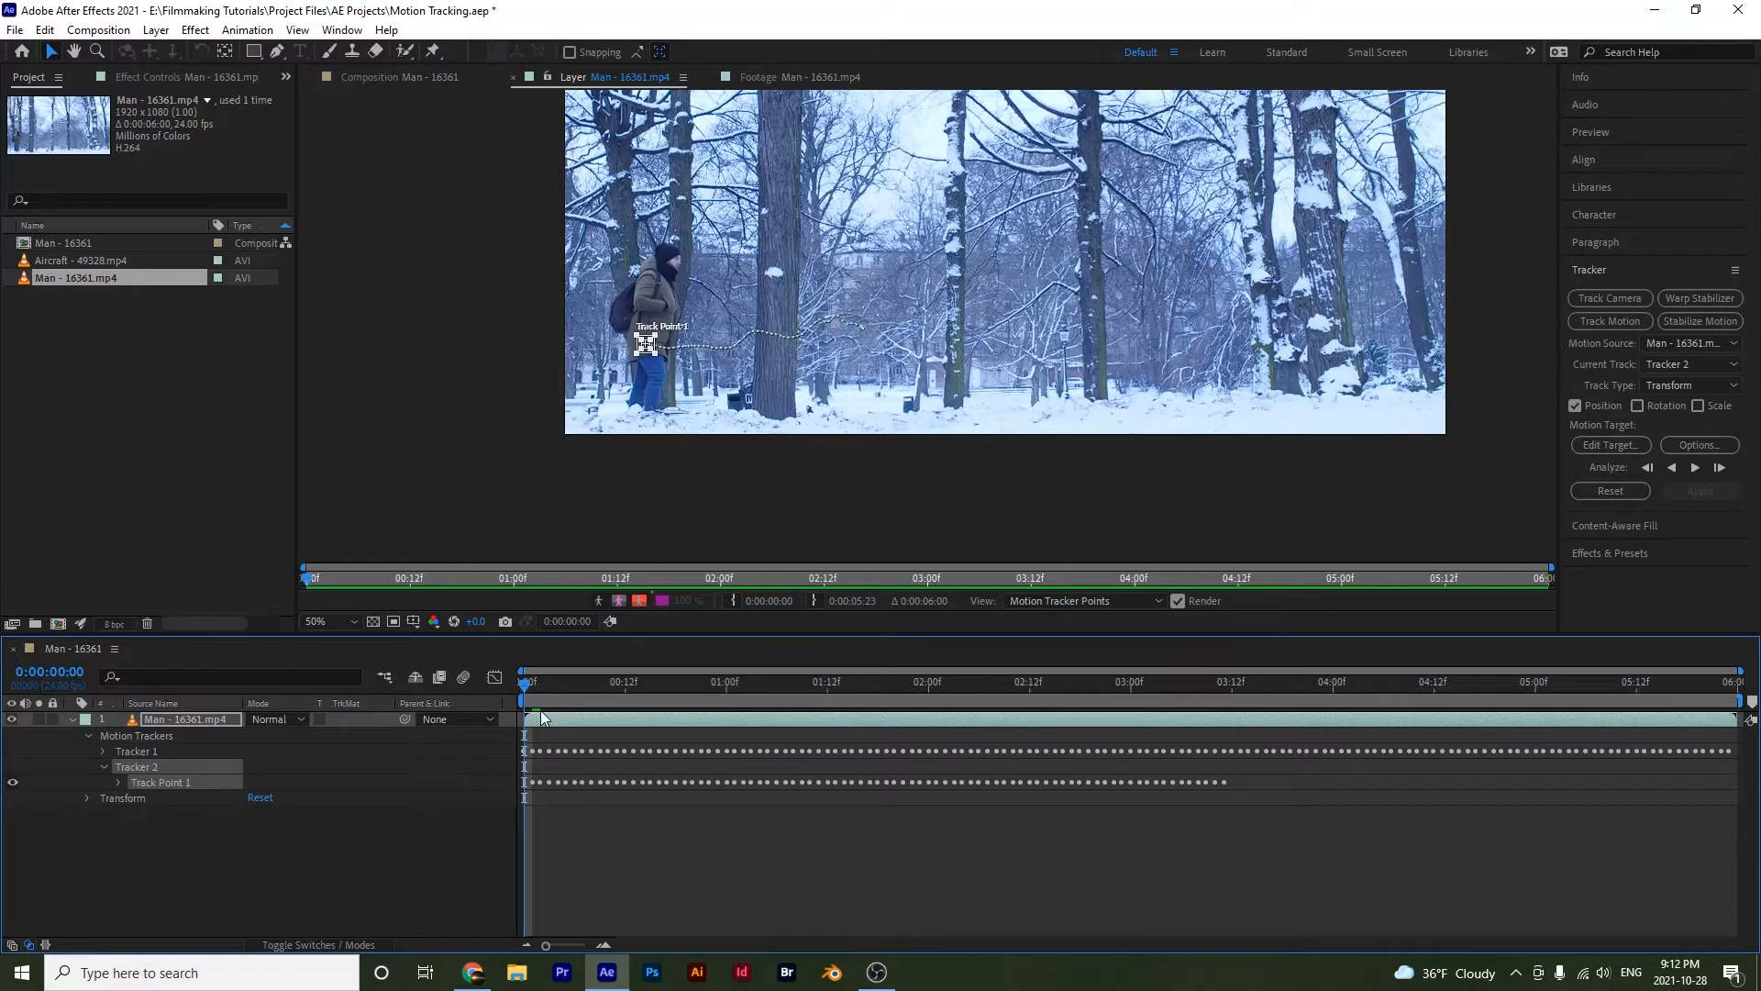
- Examine Tracker 2's track point against the coat frame by frame and settle on 0:00:00:21 as the point to correct from
drag(537, 686, 625, 691)
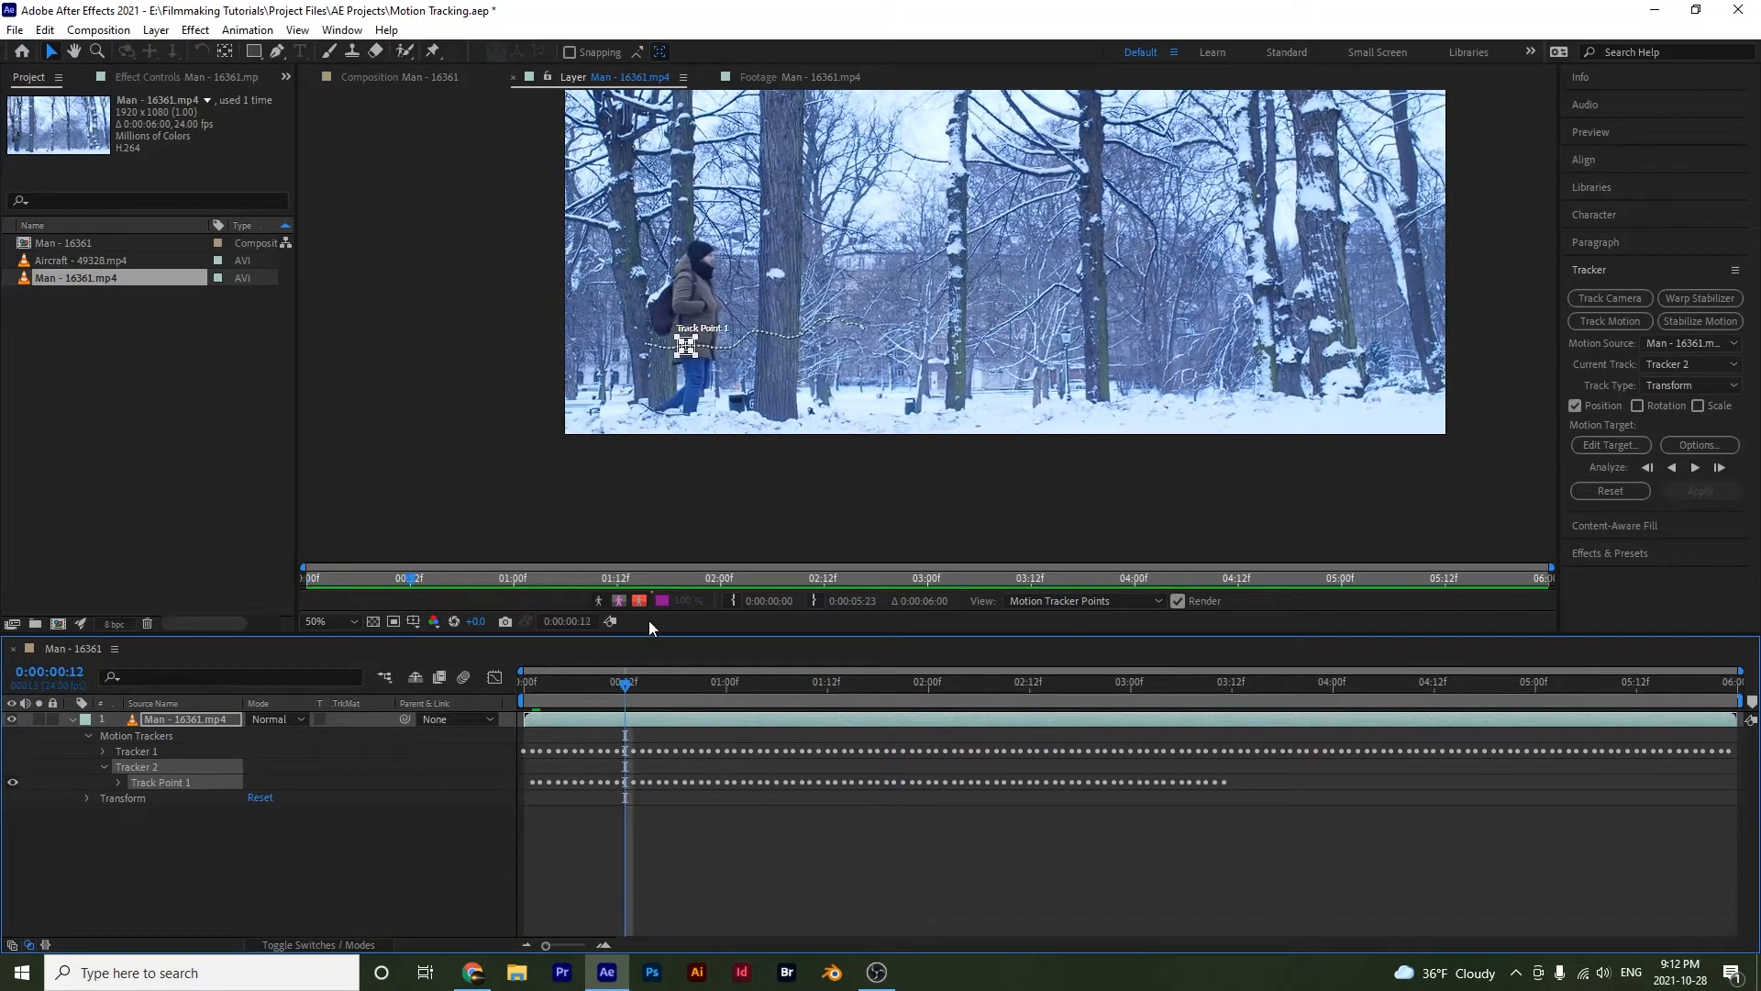
scroll(673, 360, up, 6)
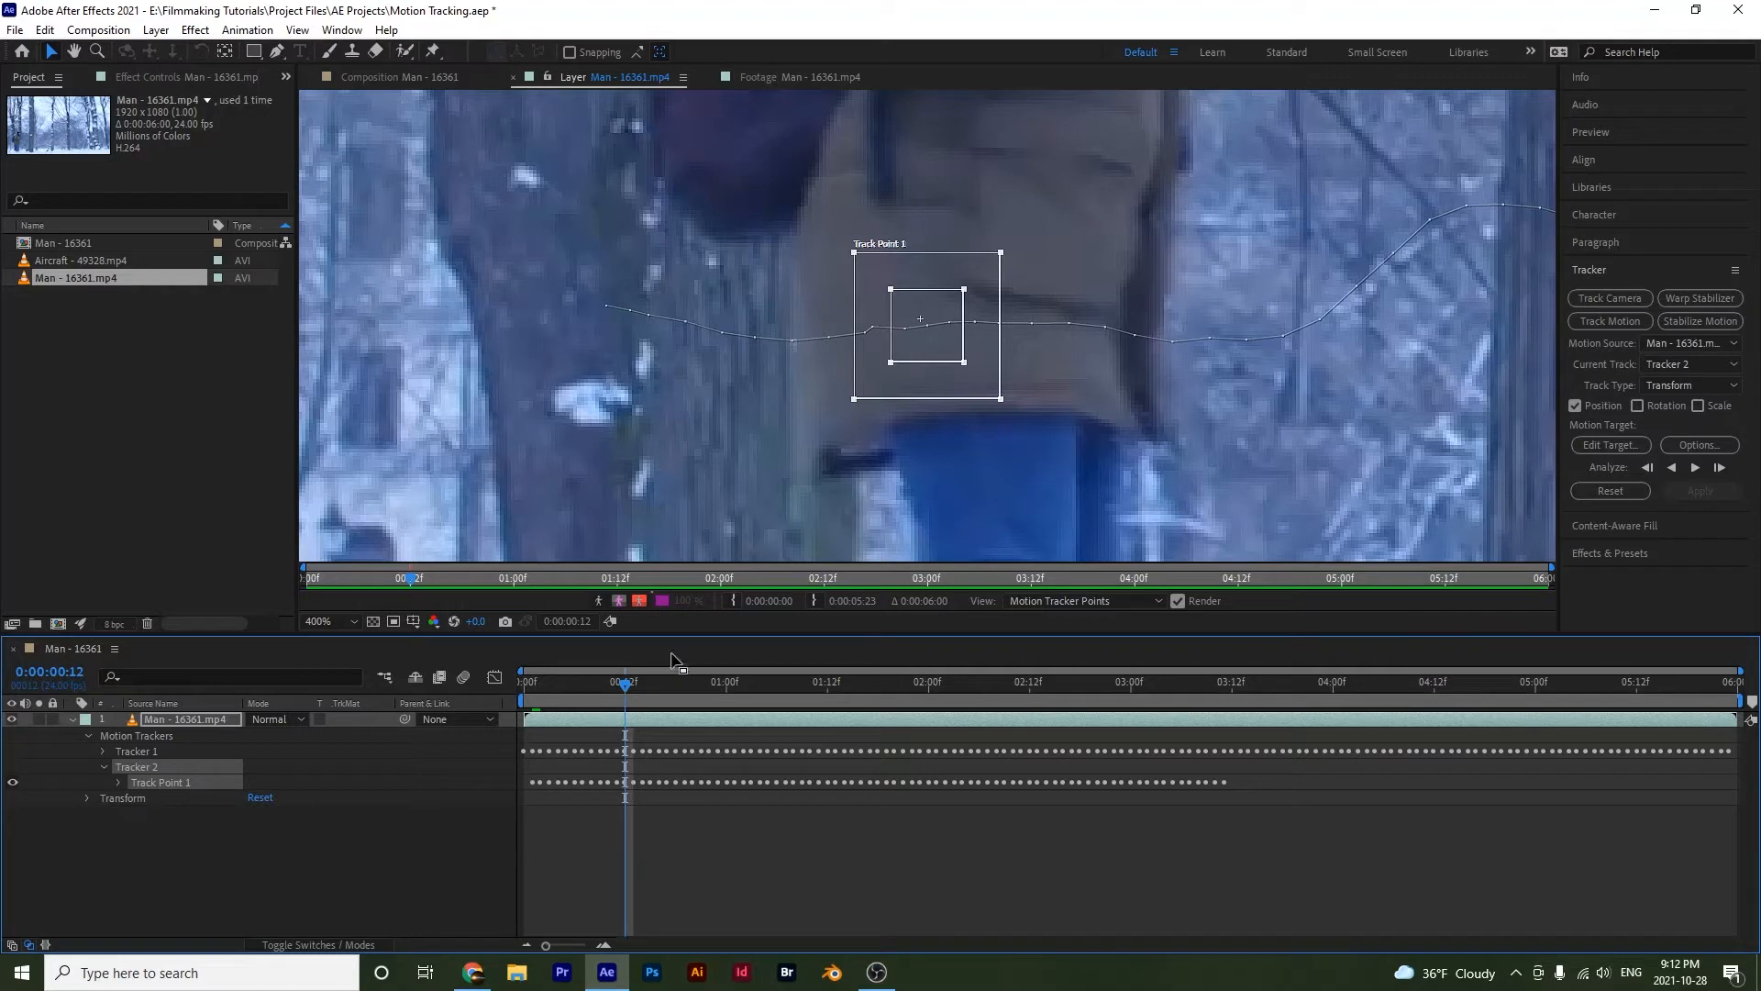
click(640, 818)
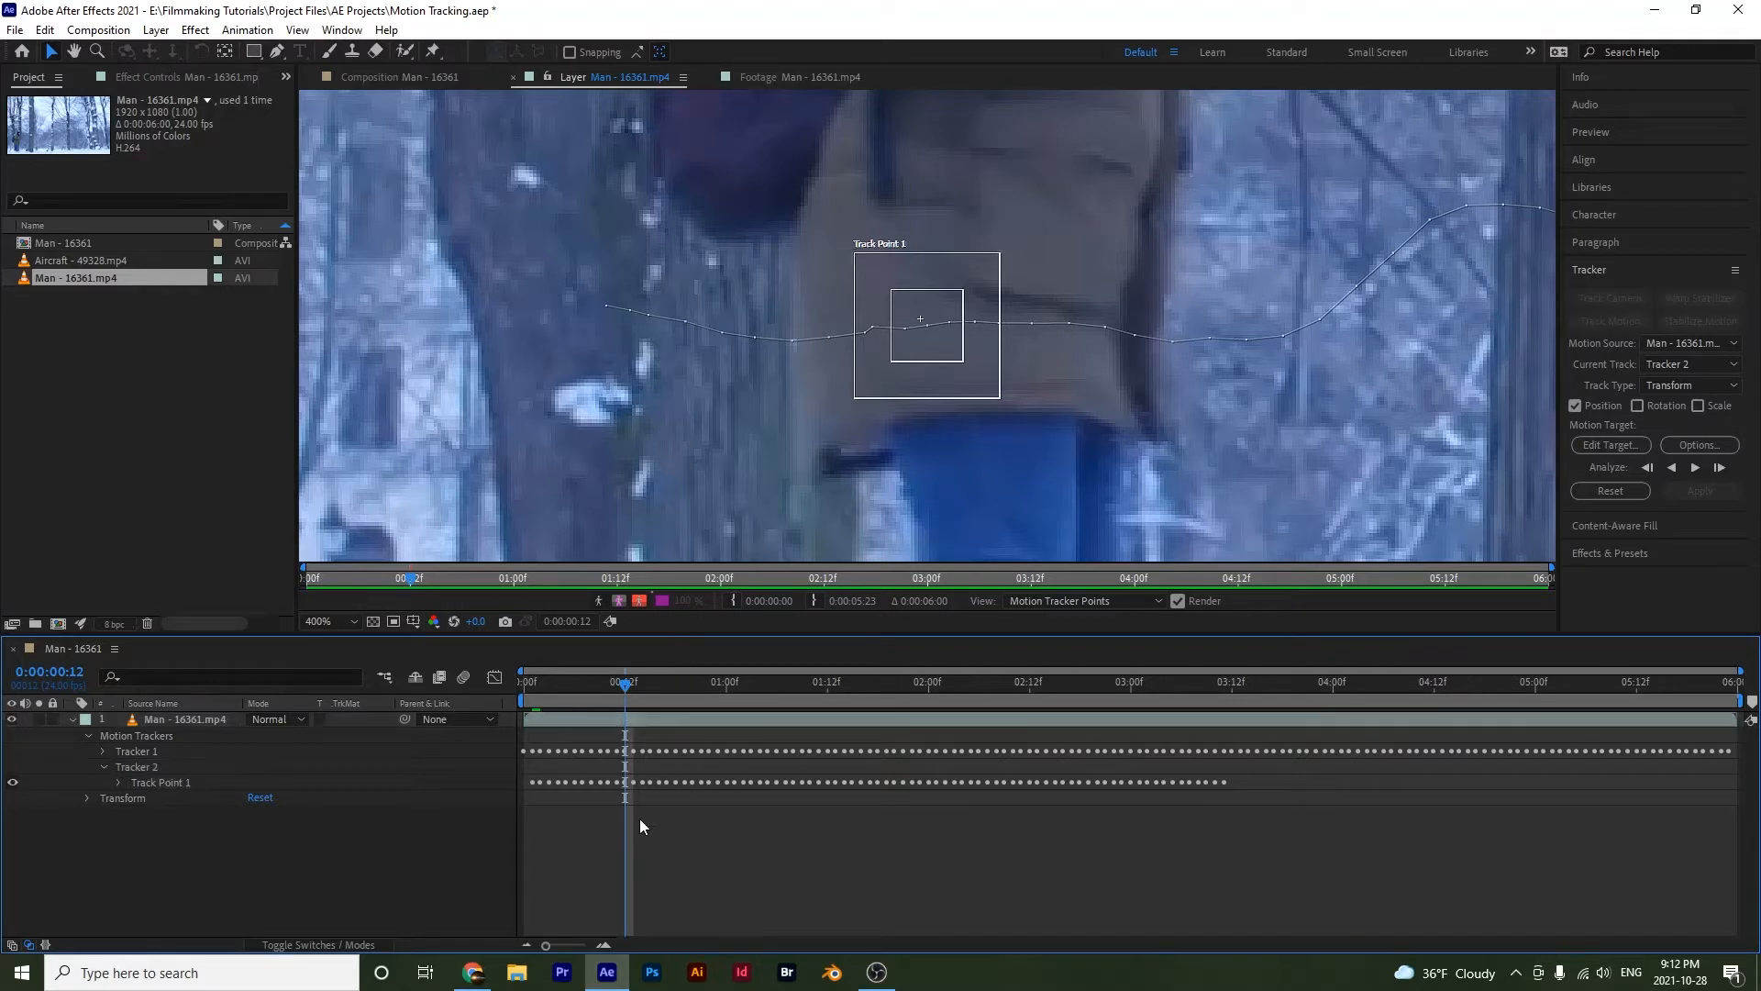
scroll(640, 818, up, 5)
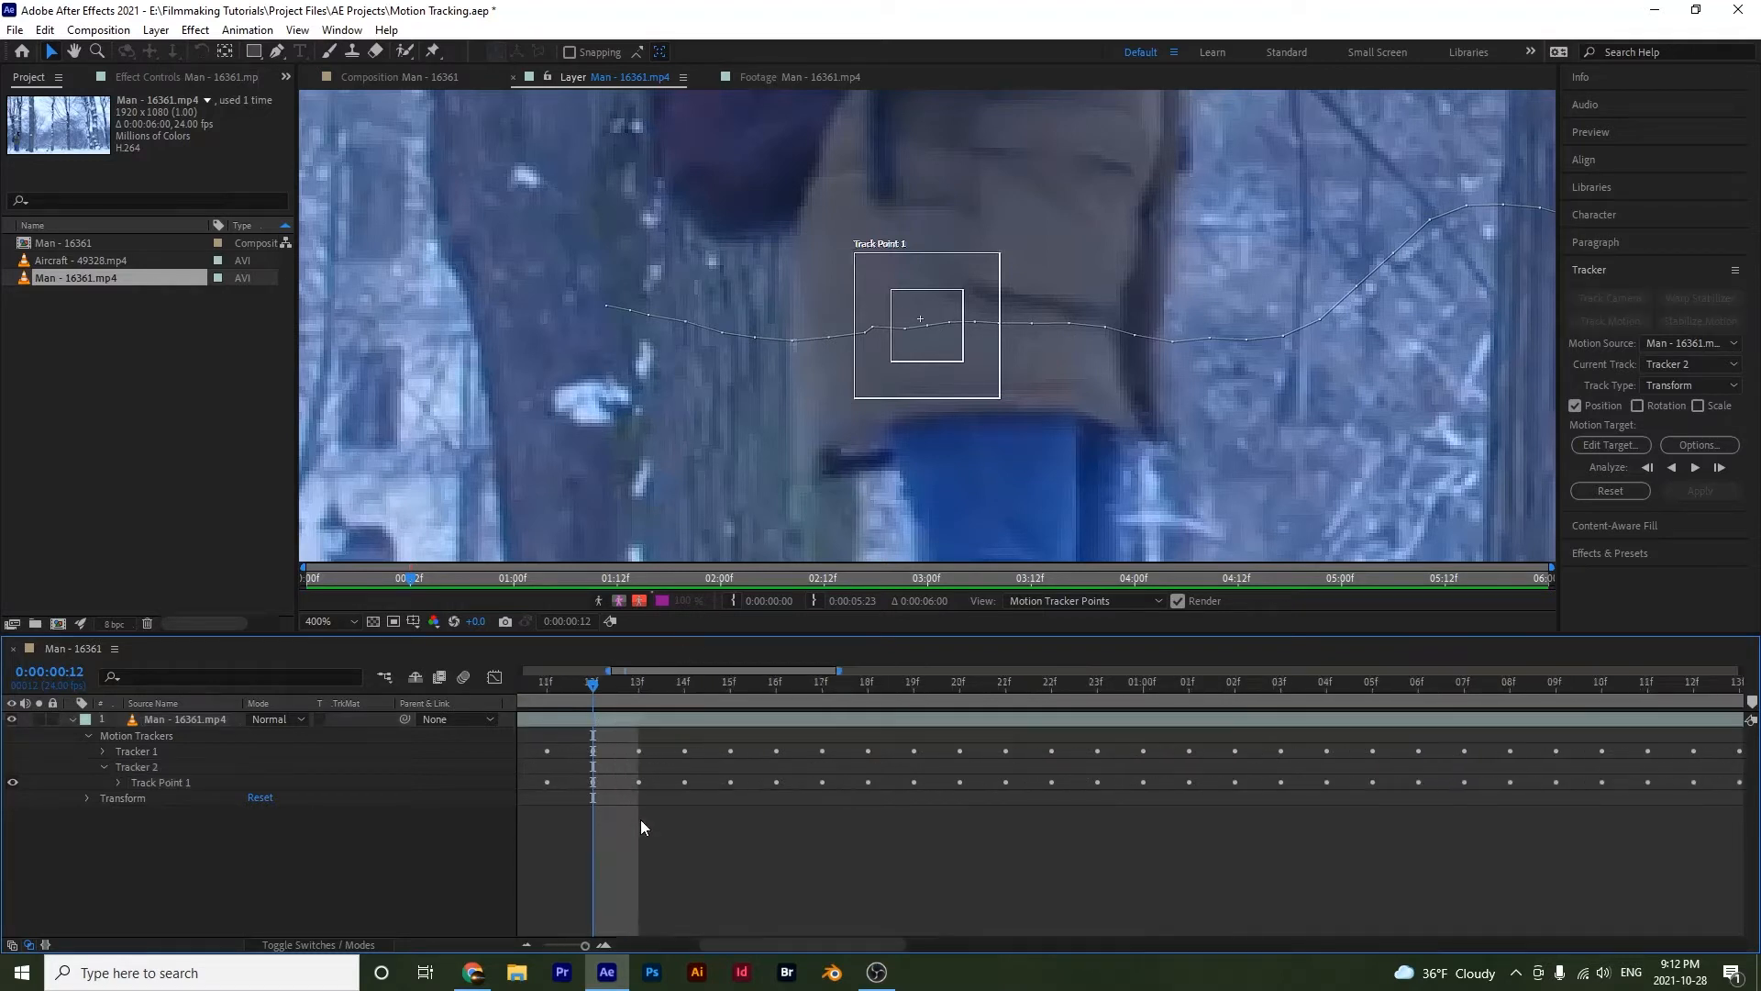
click(119, 782)
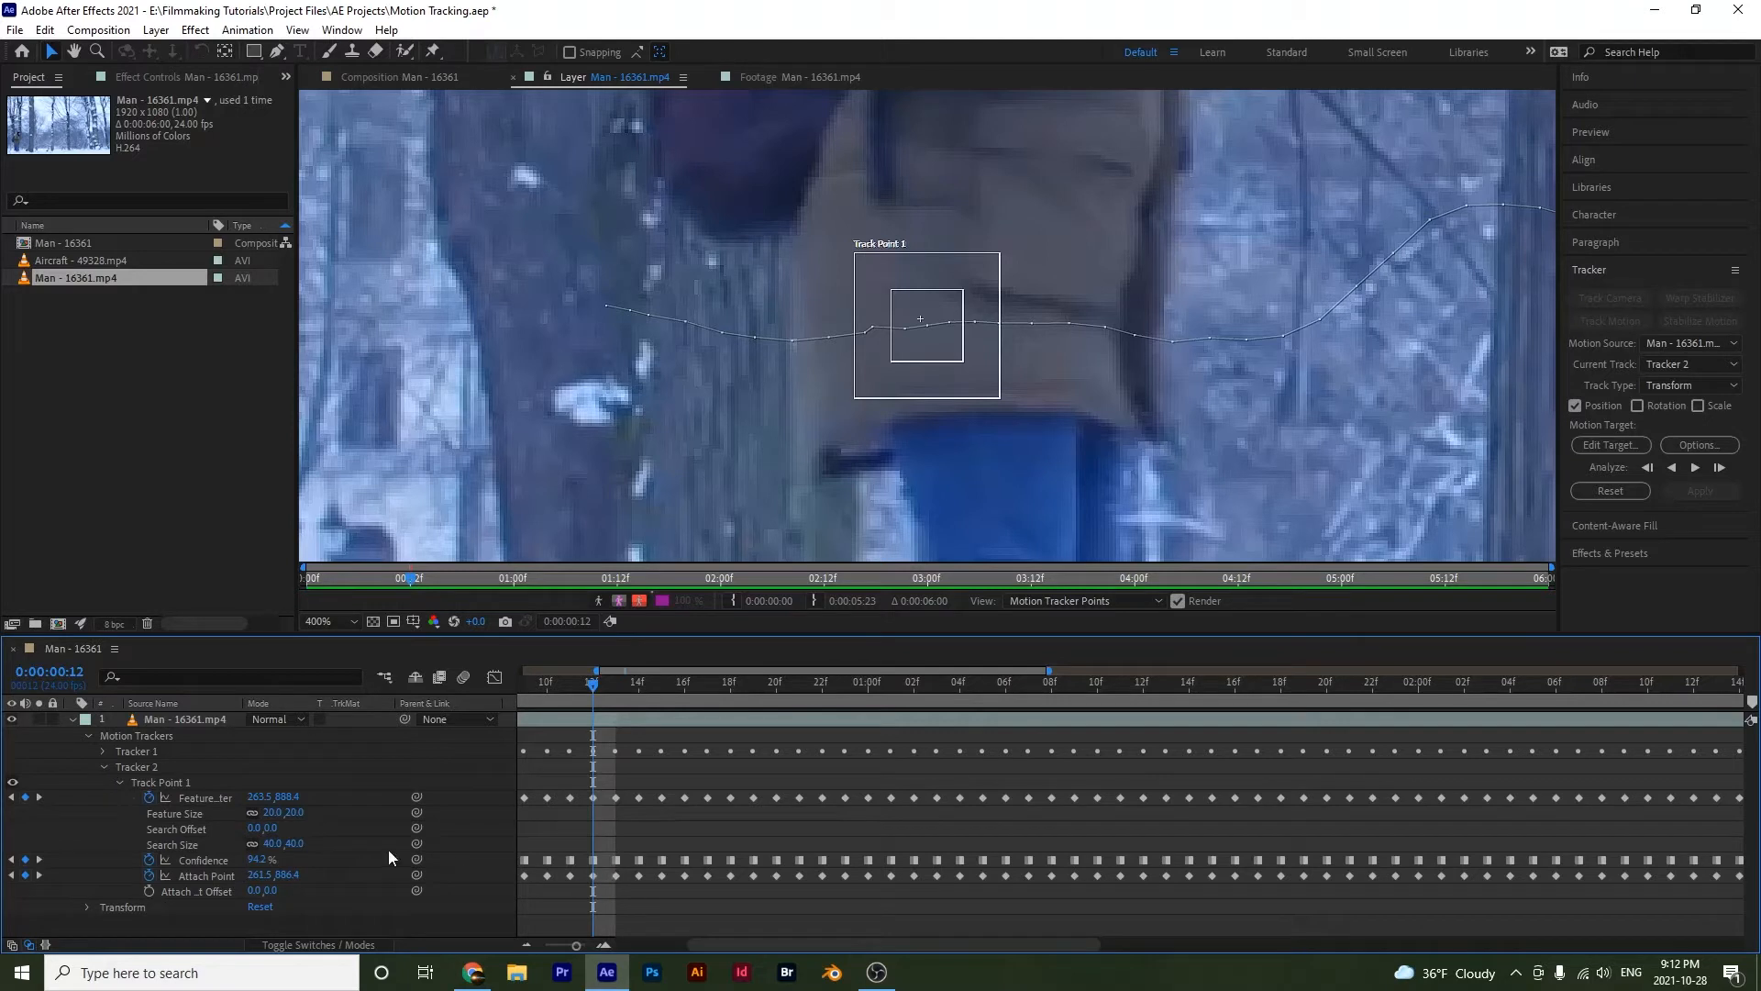
click(189, 783)
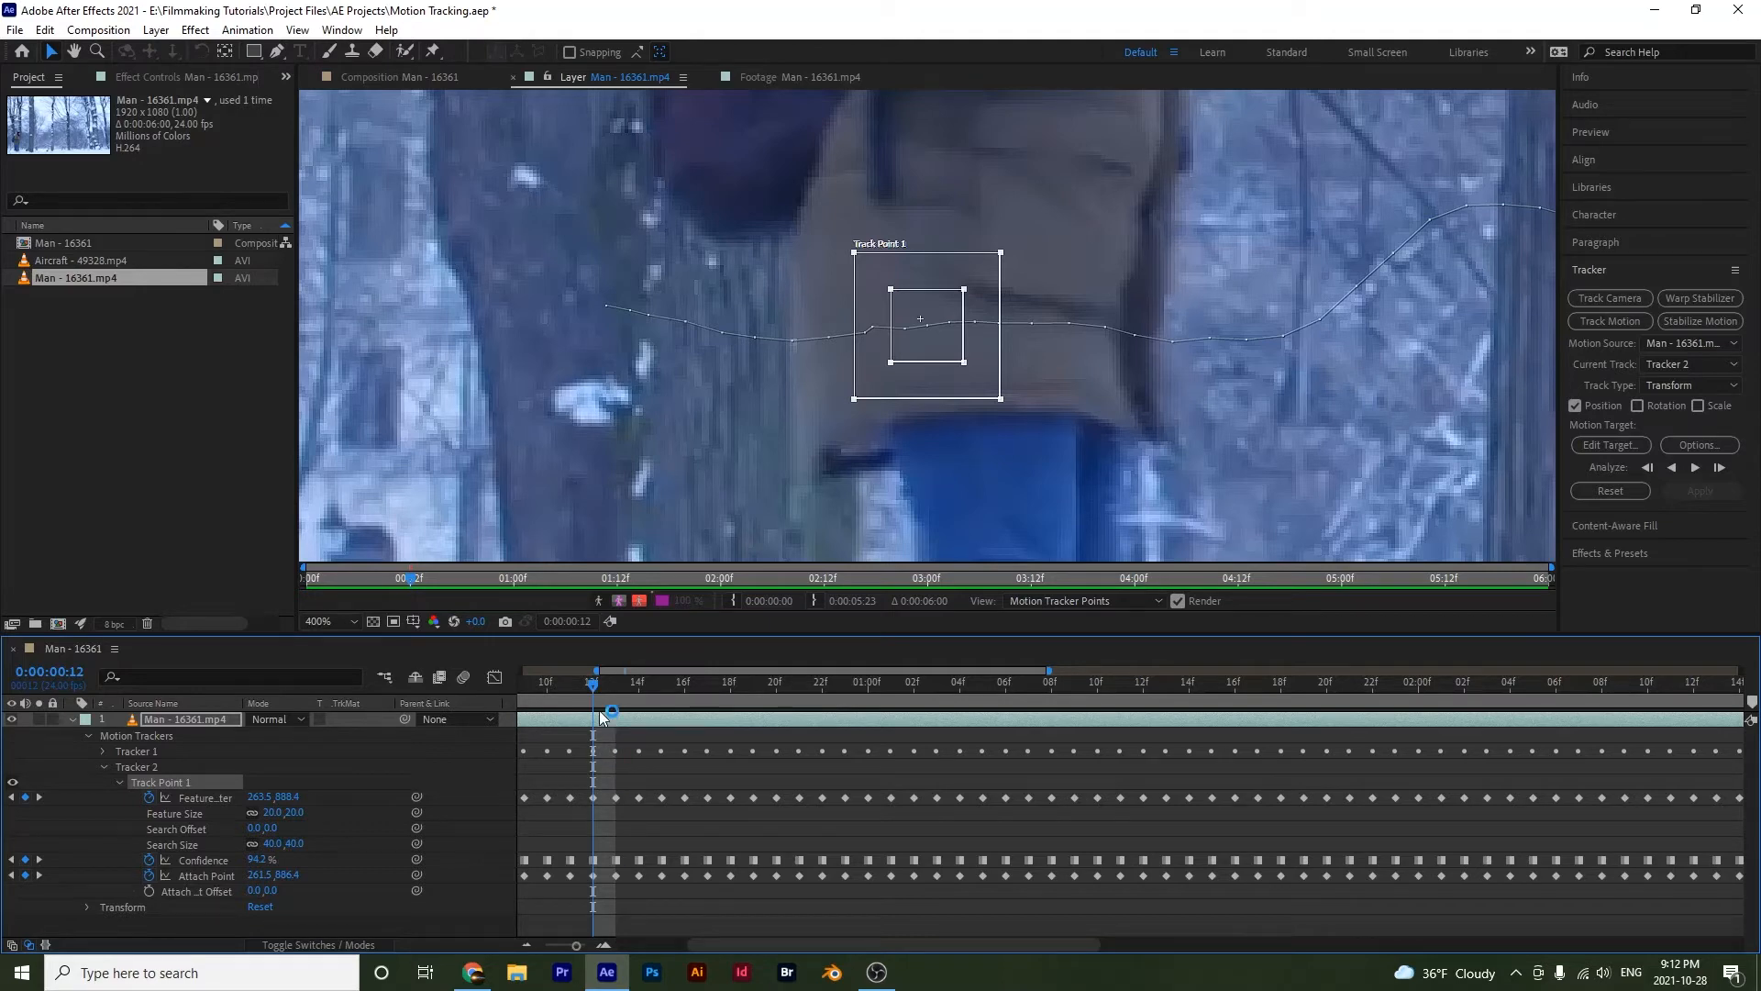
click(633, 688)
drag(633, 690, 831, 687)
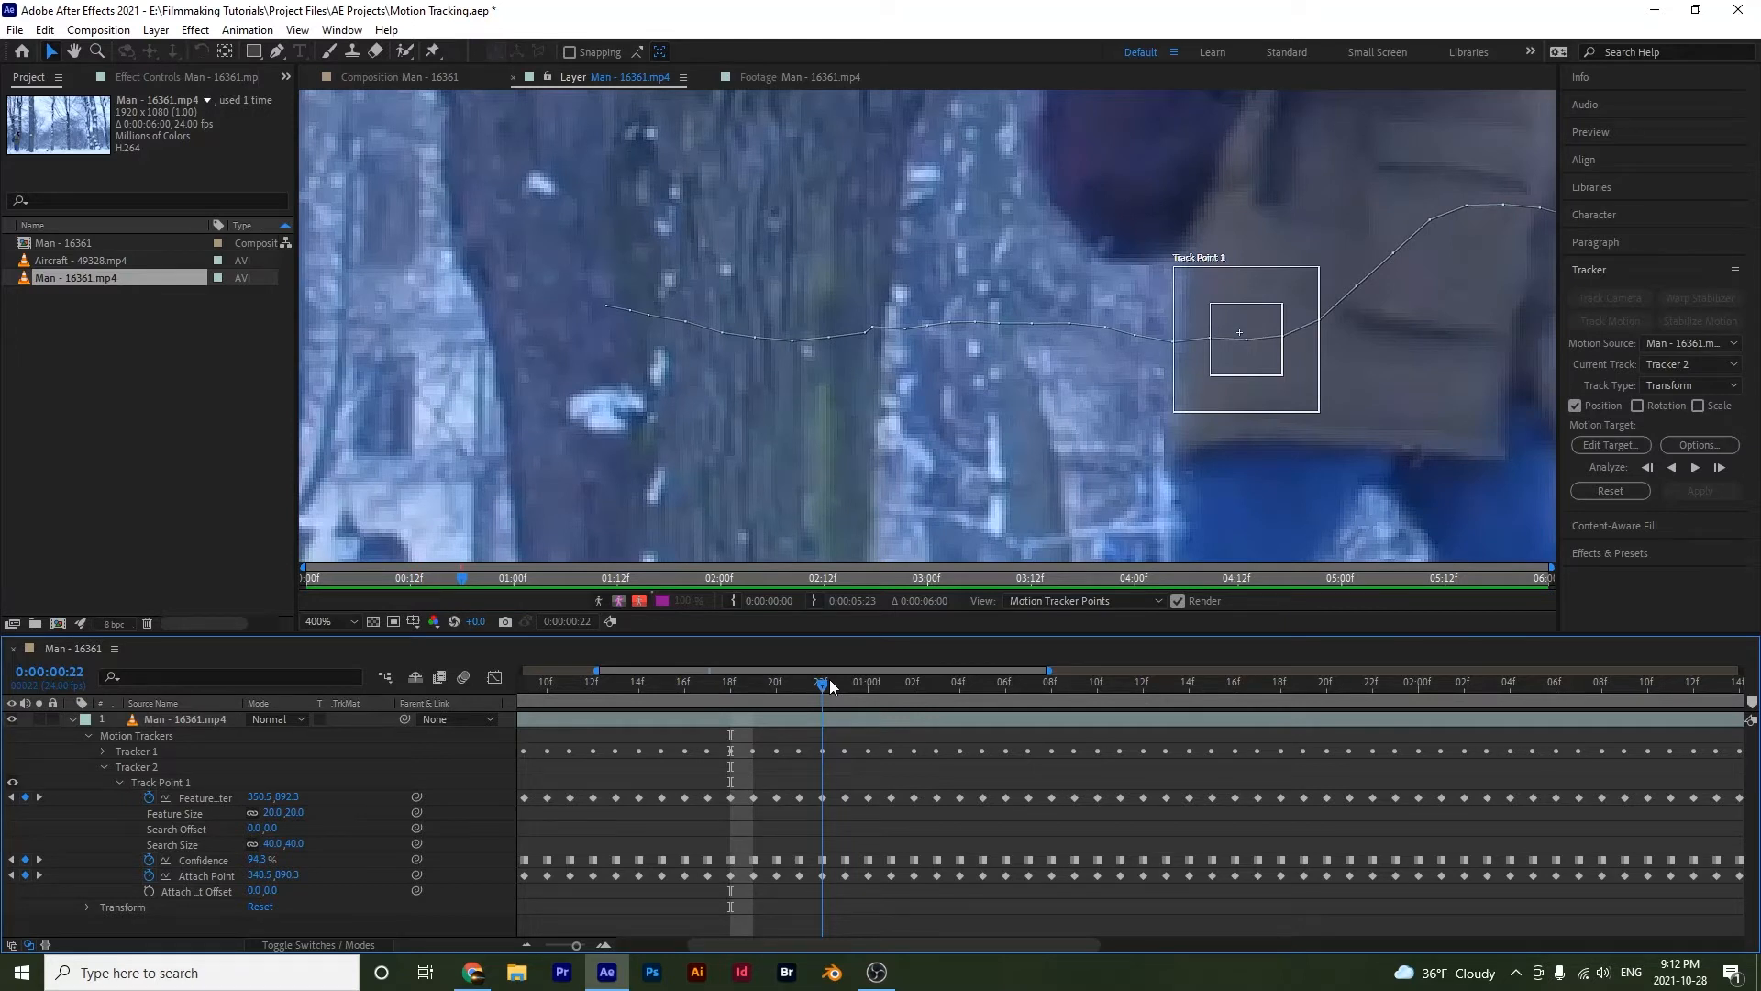
drag(810, 678, 801, 680)
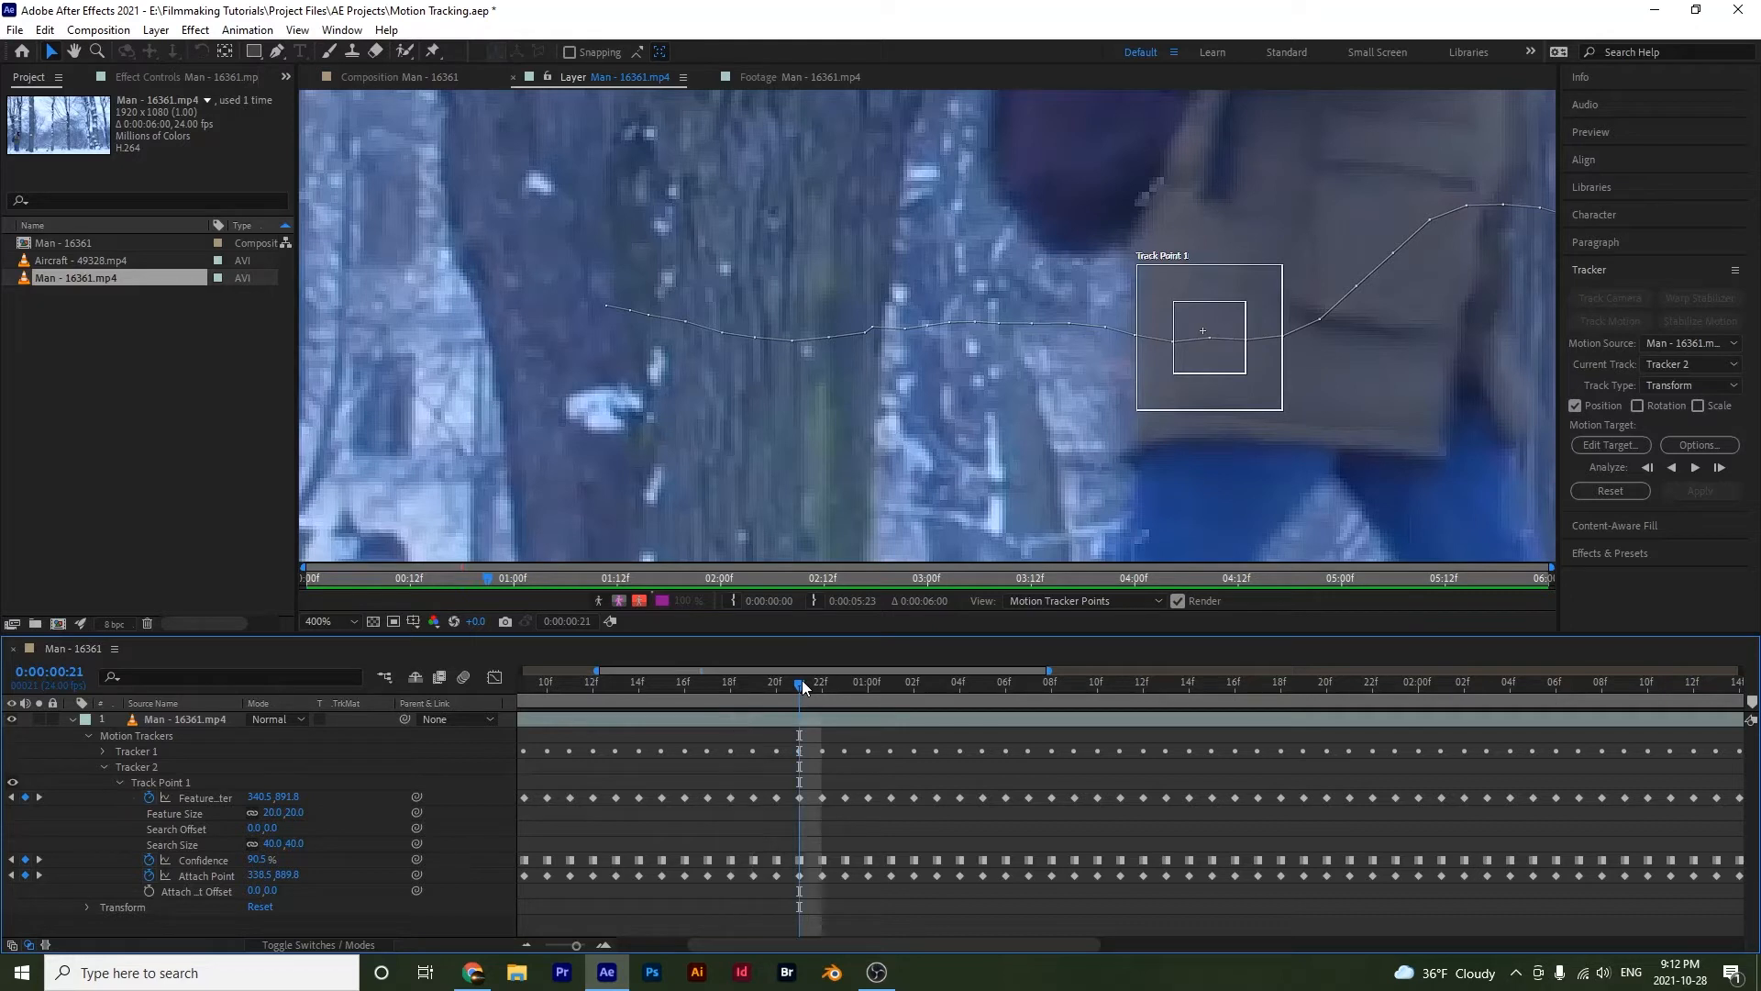
- Delete Tracker 2's keyframes after 0:00:00:21 and reposition its track point on the coat at 0:00:00:22, feature center about 358.5, 892.0
drag(817, 899, 1650, 795)
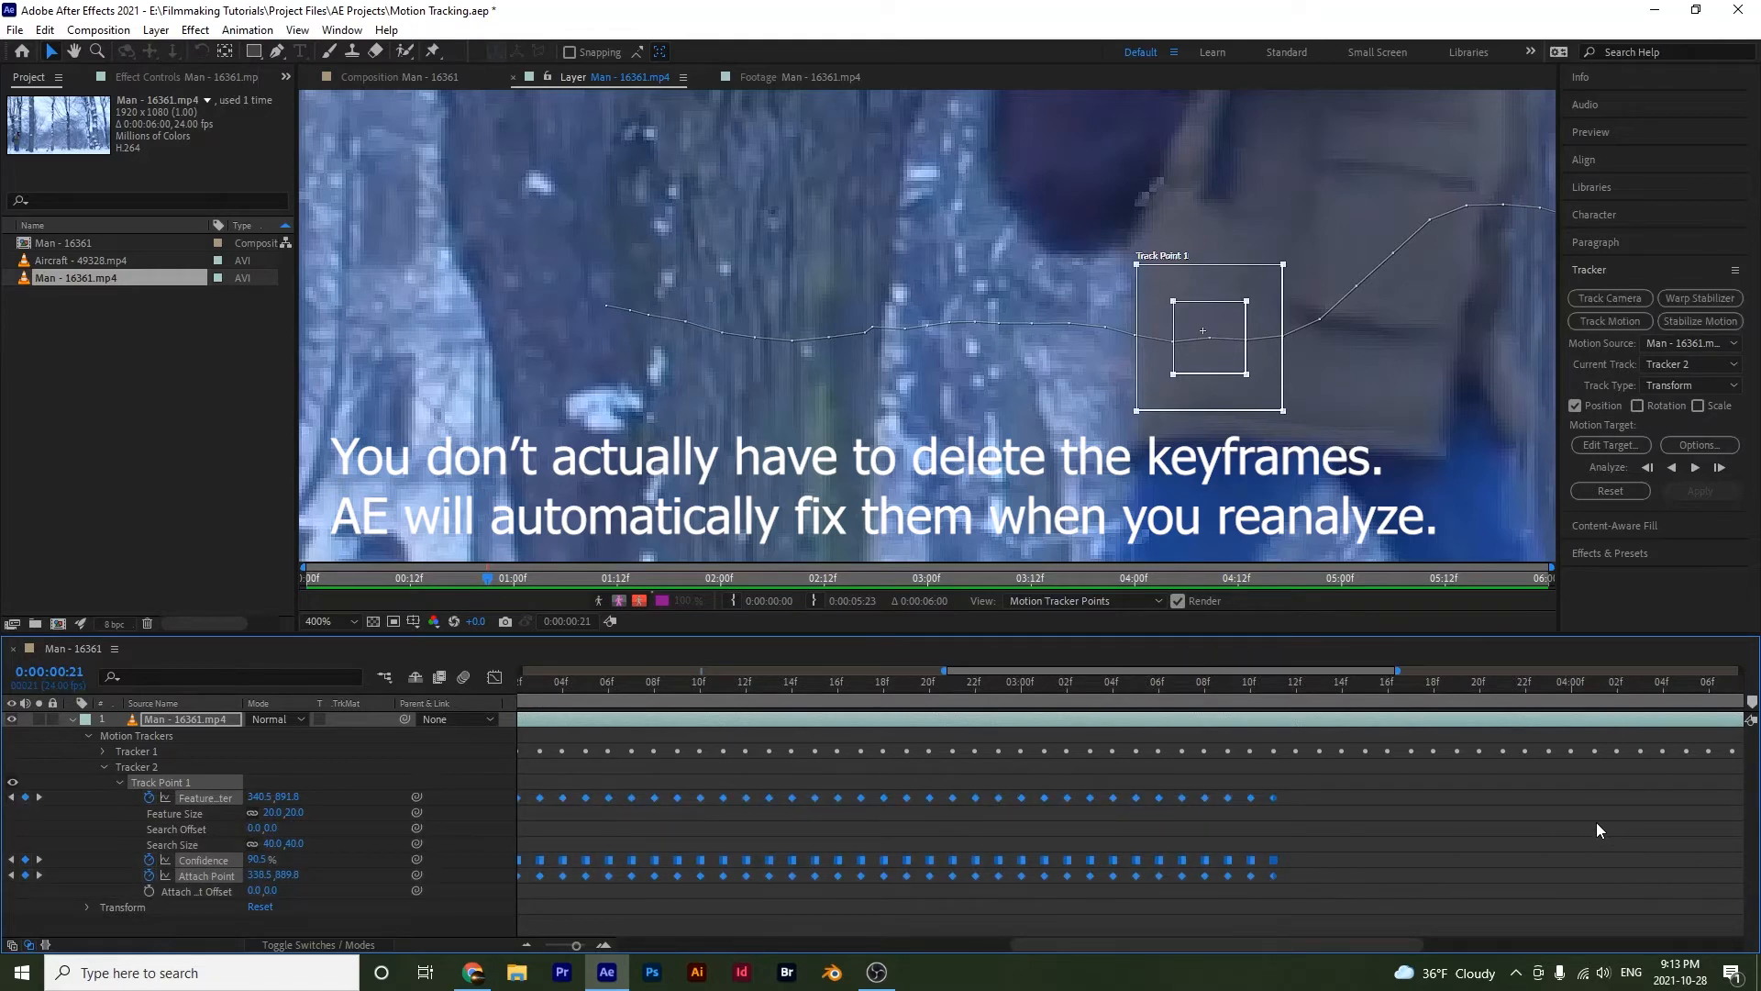
key(Delete)
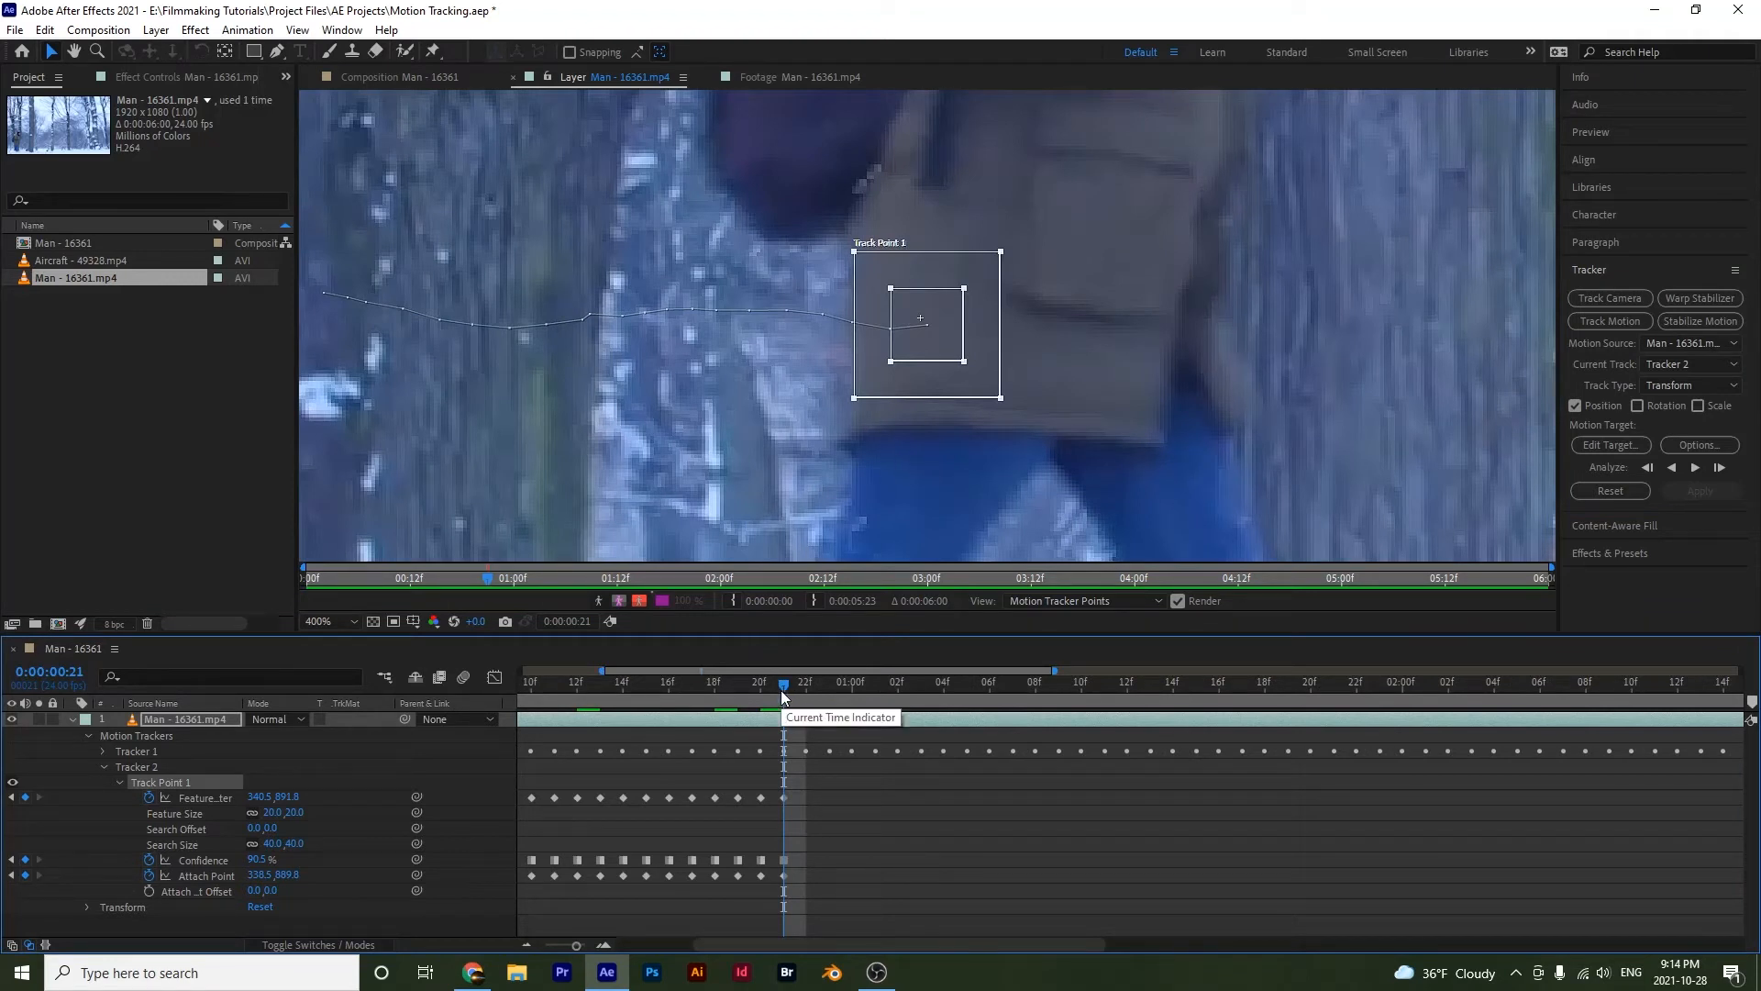
drag(786, 684, 805, 688)
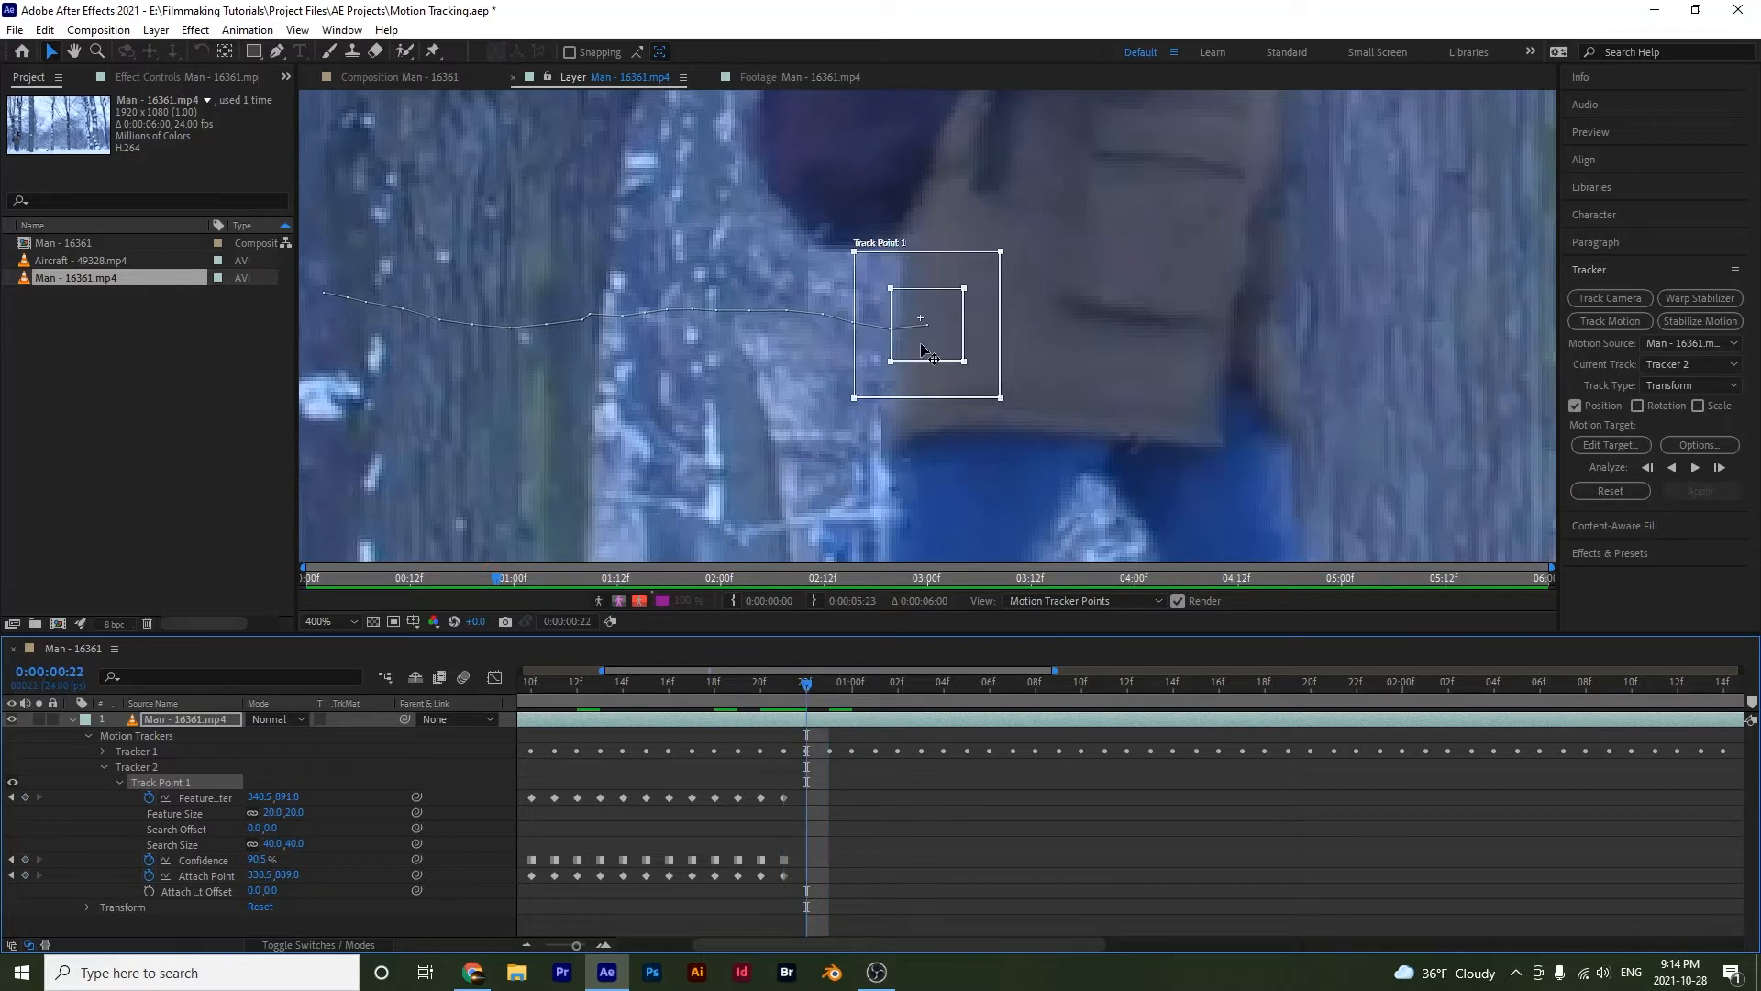
drag(924, 350, 990, 350)
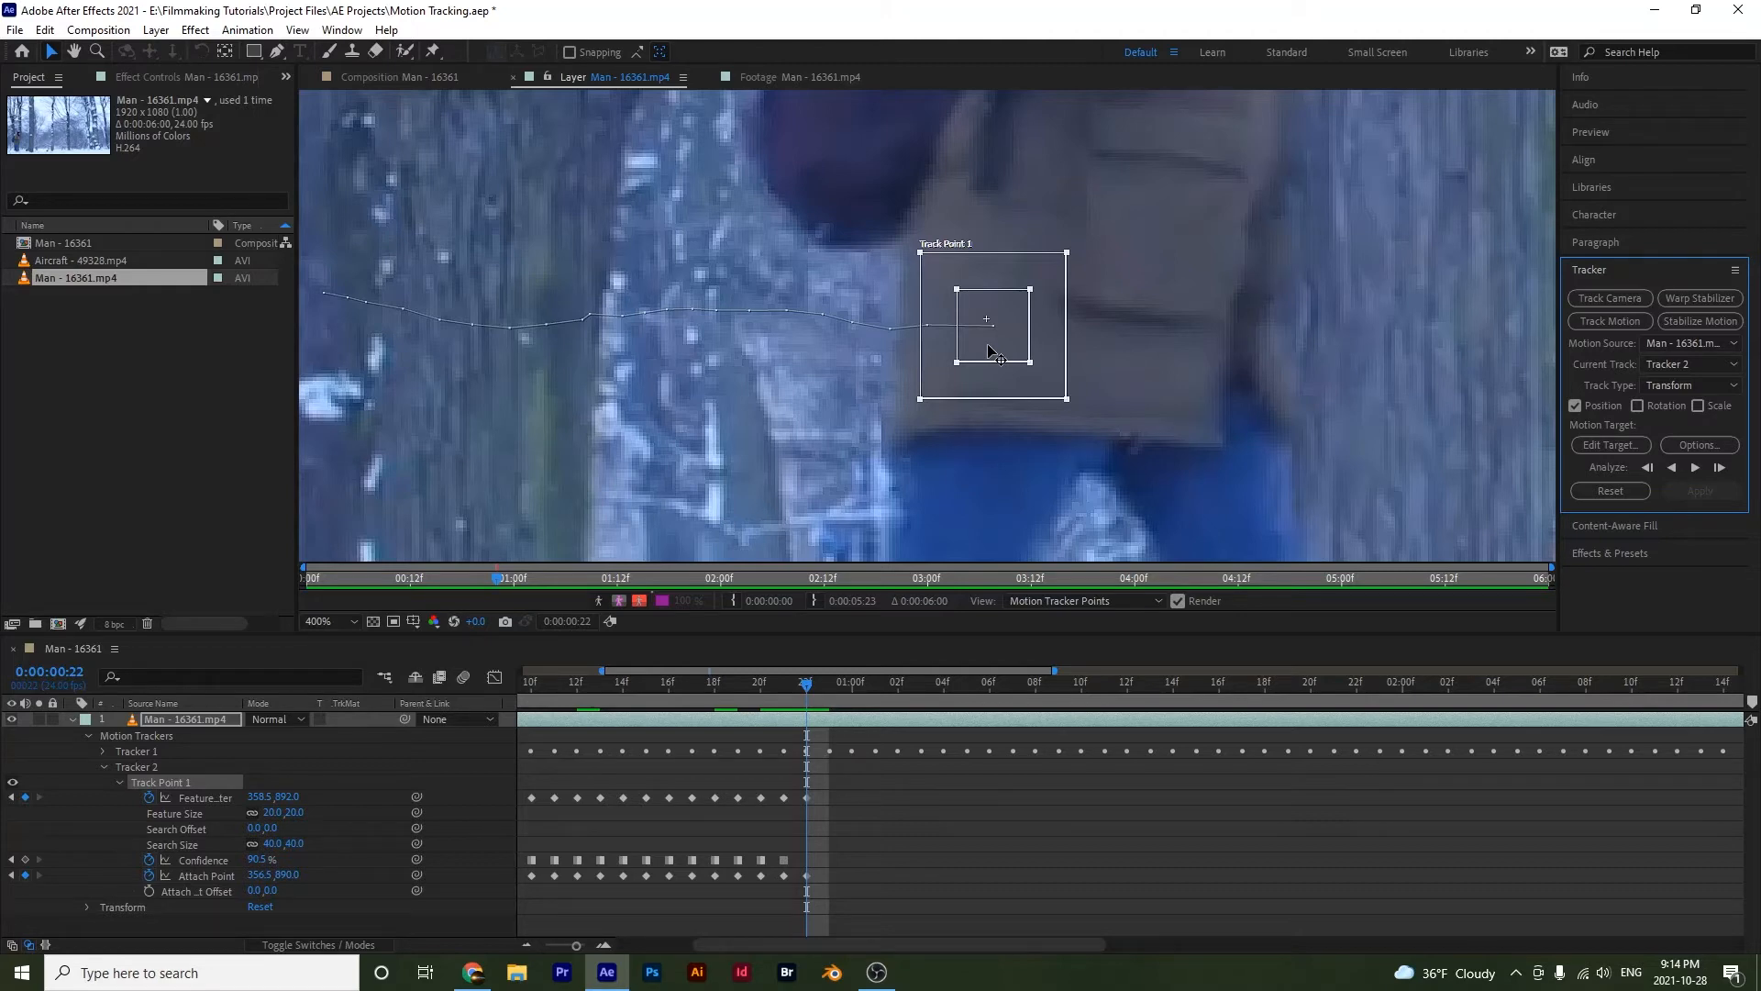
- Reanalyze Tracker 2 forward from 0:00:00:22 to about 0:00:02:04
scroll(991, 394, down, 3)
scroll(995, 398, up, 1)
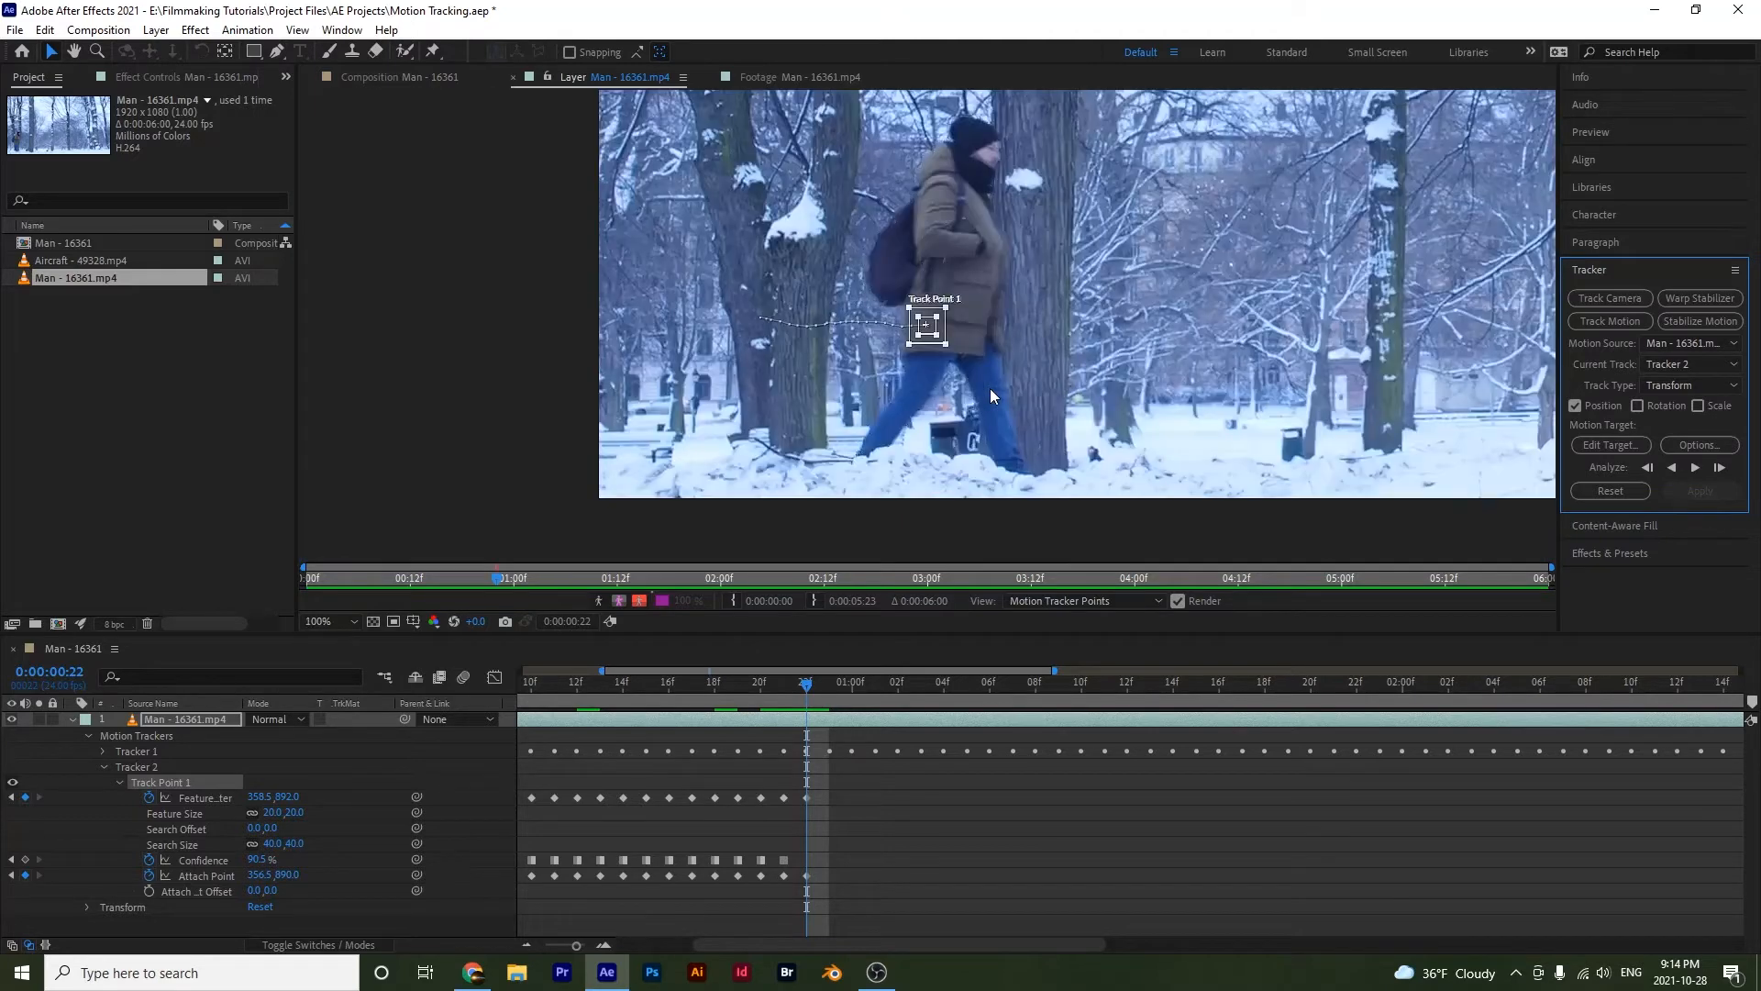
drag(1042, 350, 877, 384)
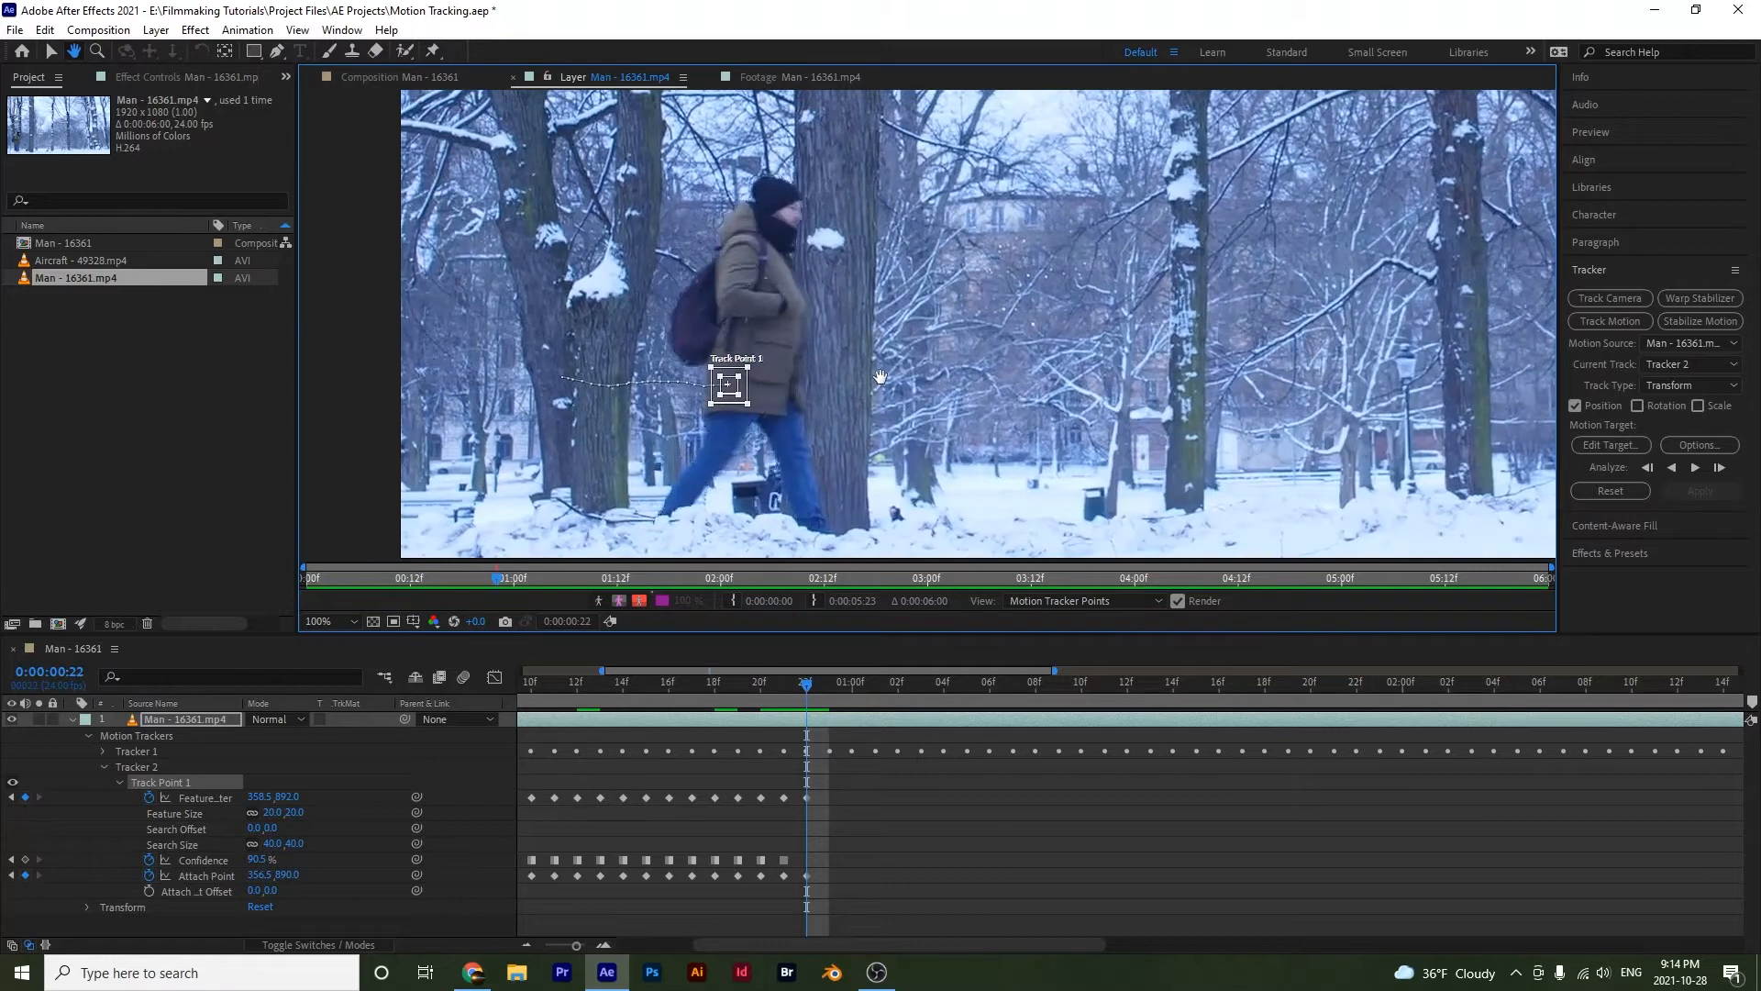
key(v)
key(comma)
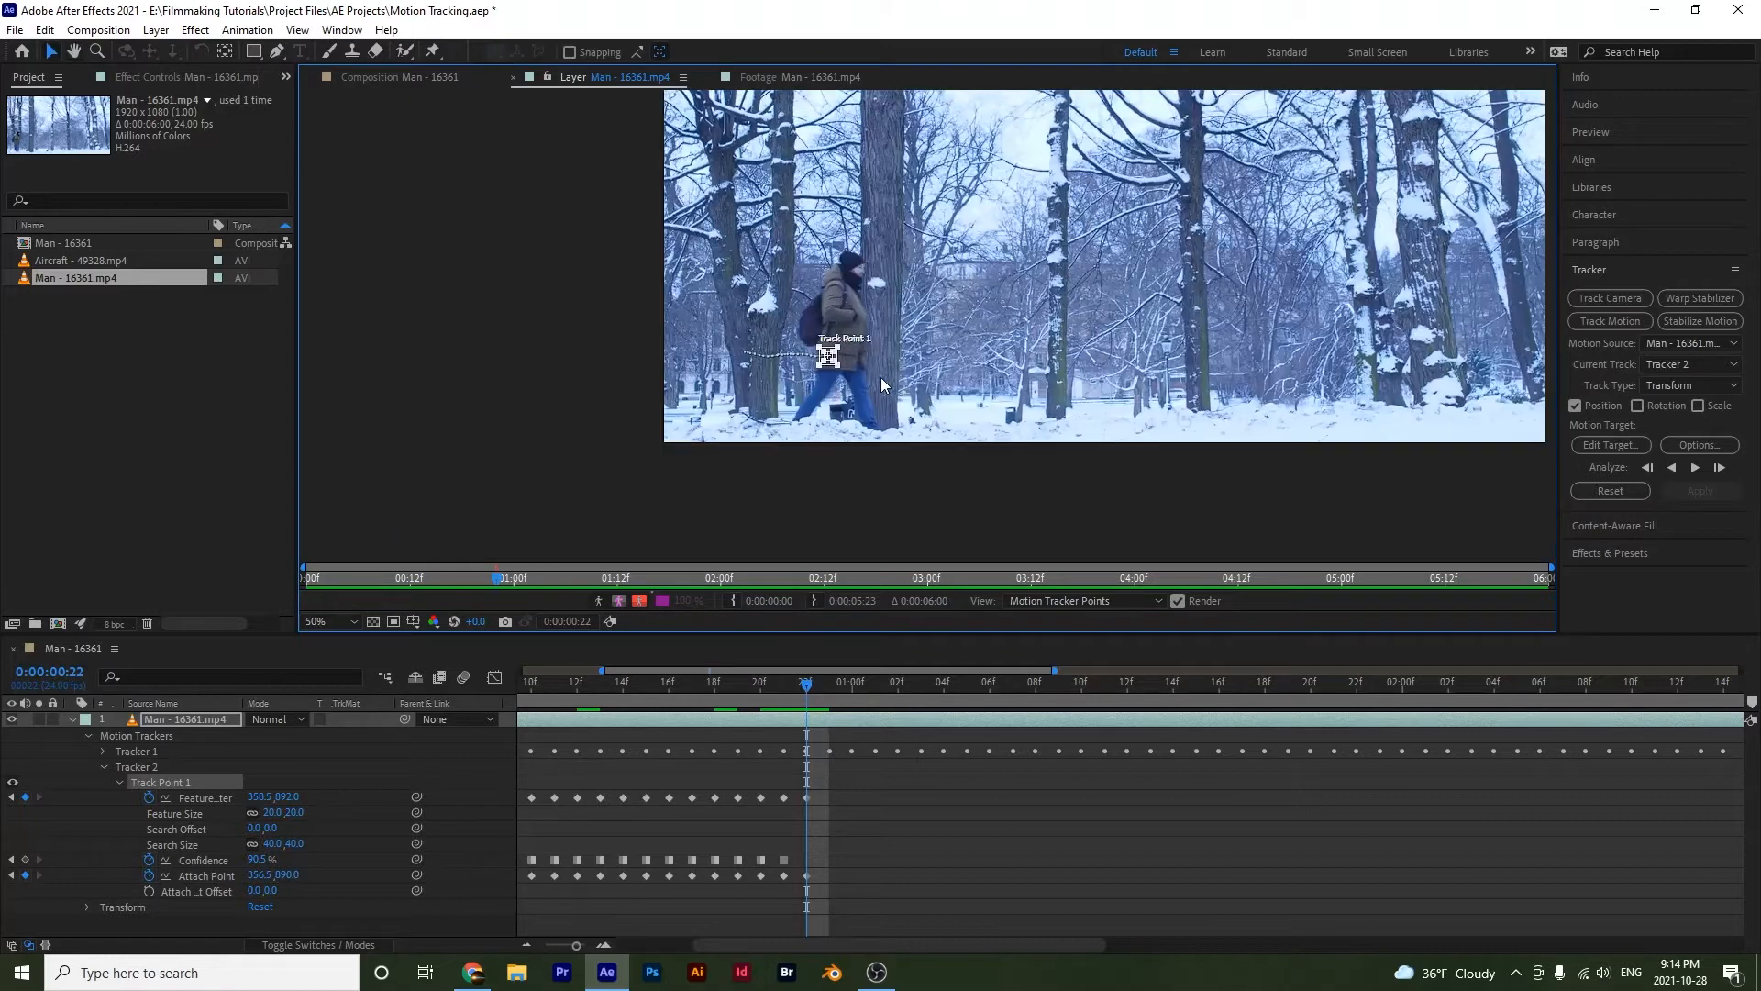
click(1696, 468)
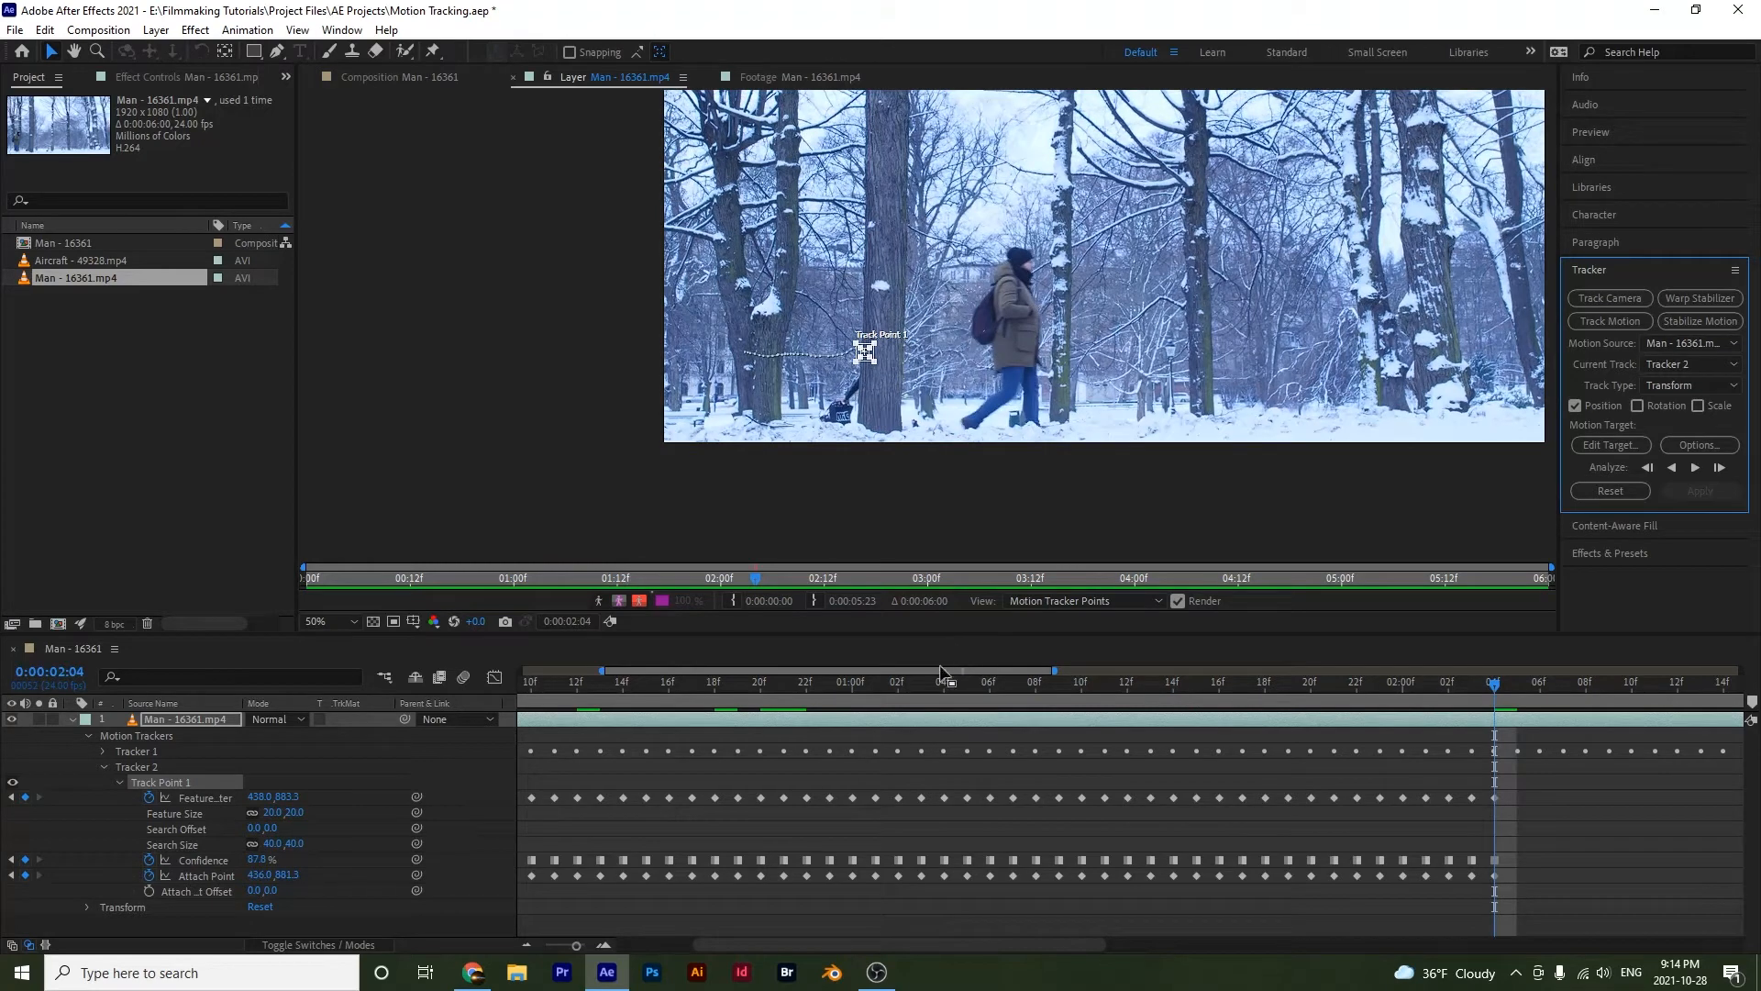
- Go back to 0:00:01:01 and delete Tracker 2's bad keyframes after that frame
mouse_move(868, 679)
mouse_down()
mouse_move(916, 684)
mouse_move(824, 699)
mouse_move(876, 694)
mouse_up()
scroll(943, 399, up, 6)
drag(889, 900, 1064, 780)
- Move Tracker 2's track point further onto the coat at 0:00:01:01, with its feature center at about 402.5, 886.8
drag(863, 397, 891, 397)
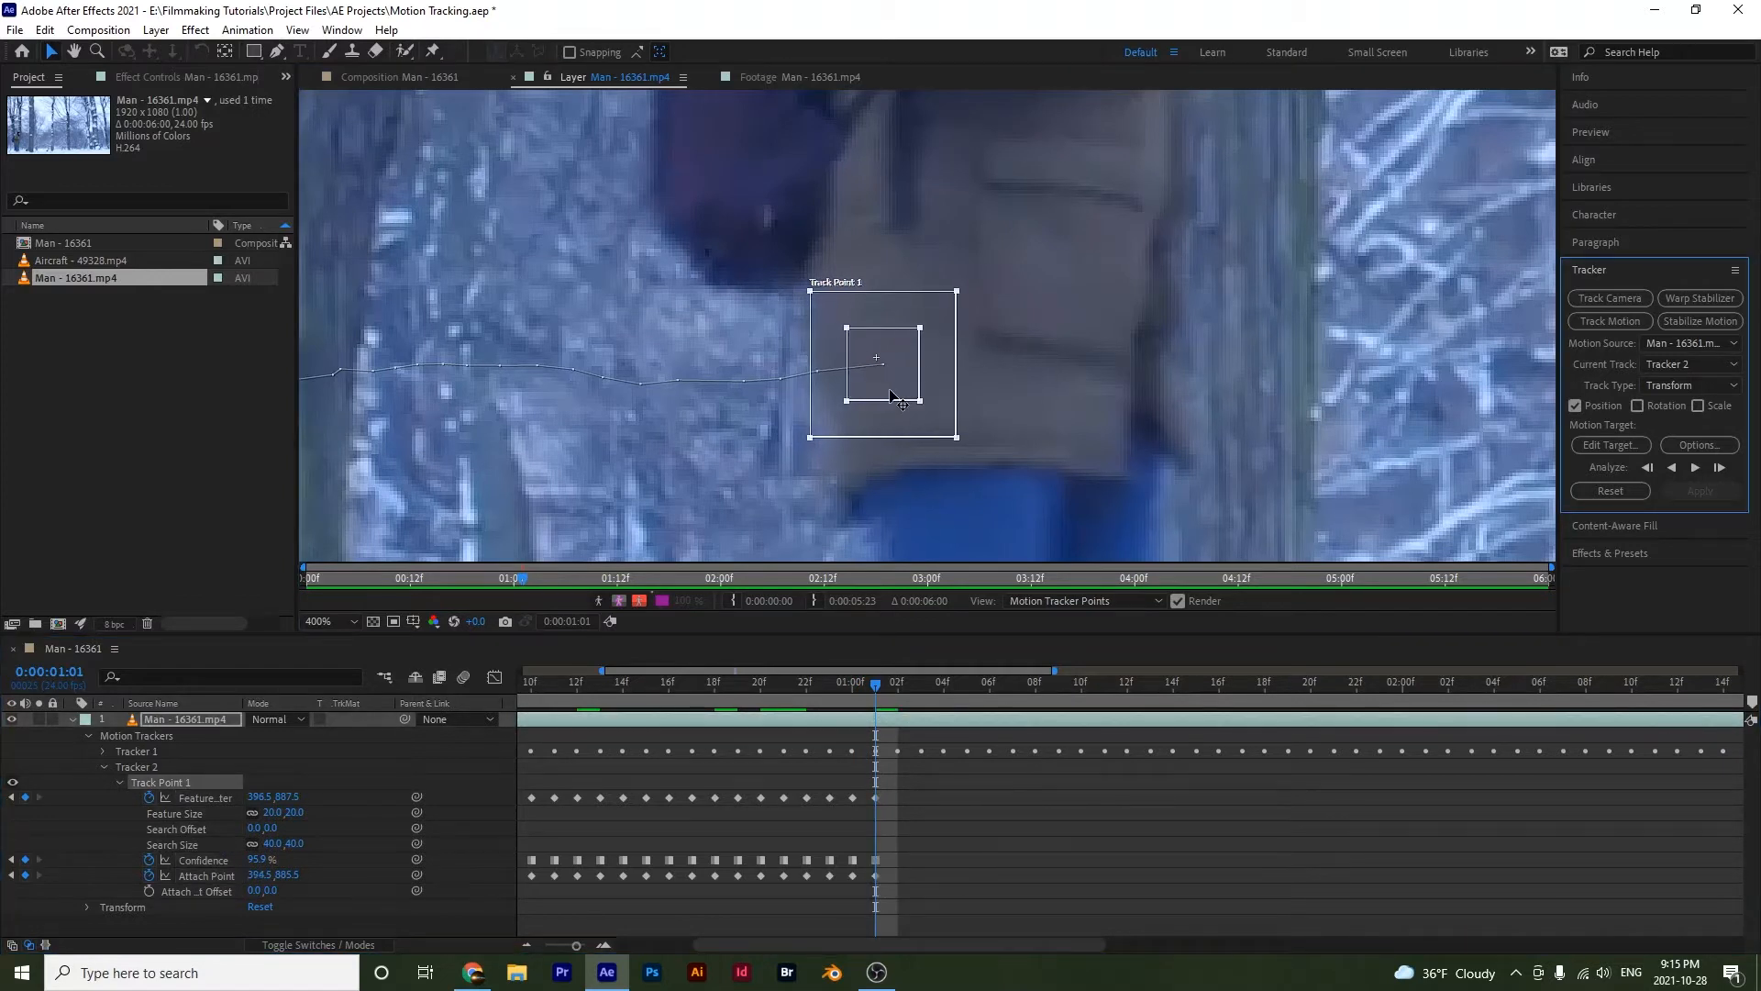
key(ctrl+z)
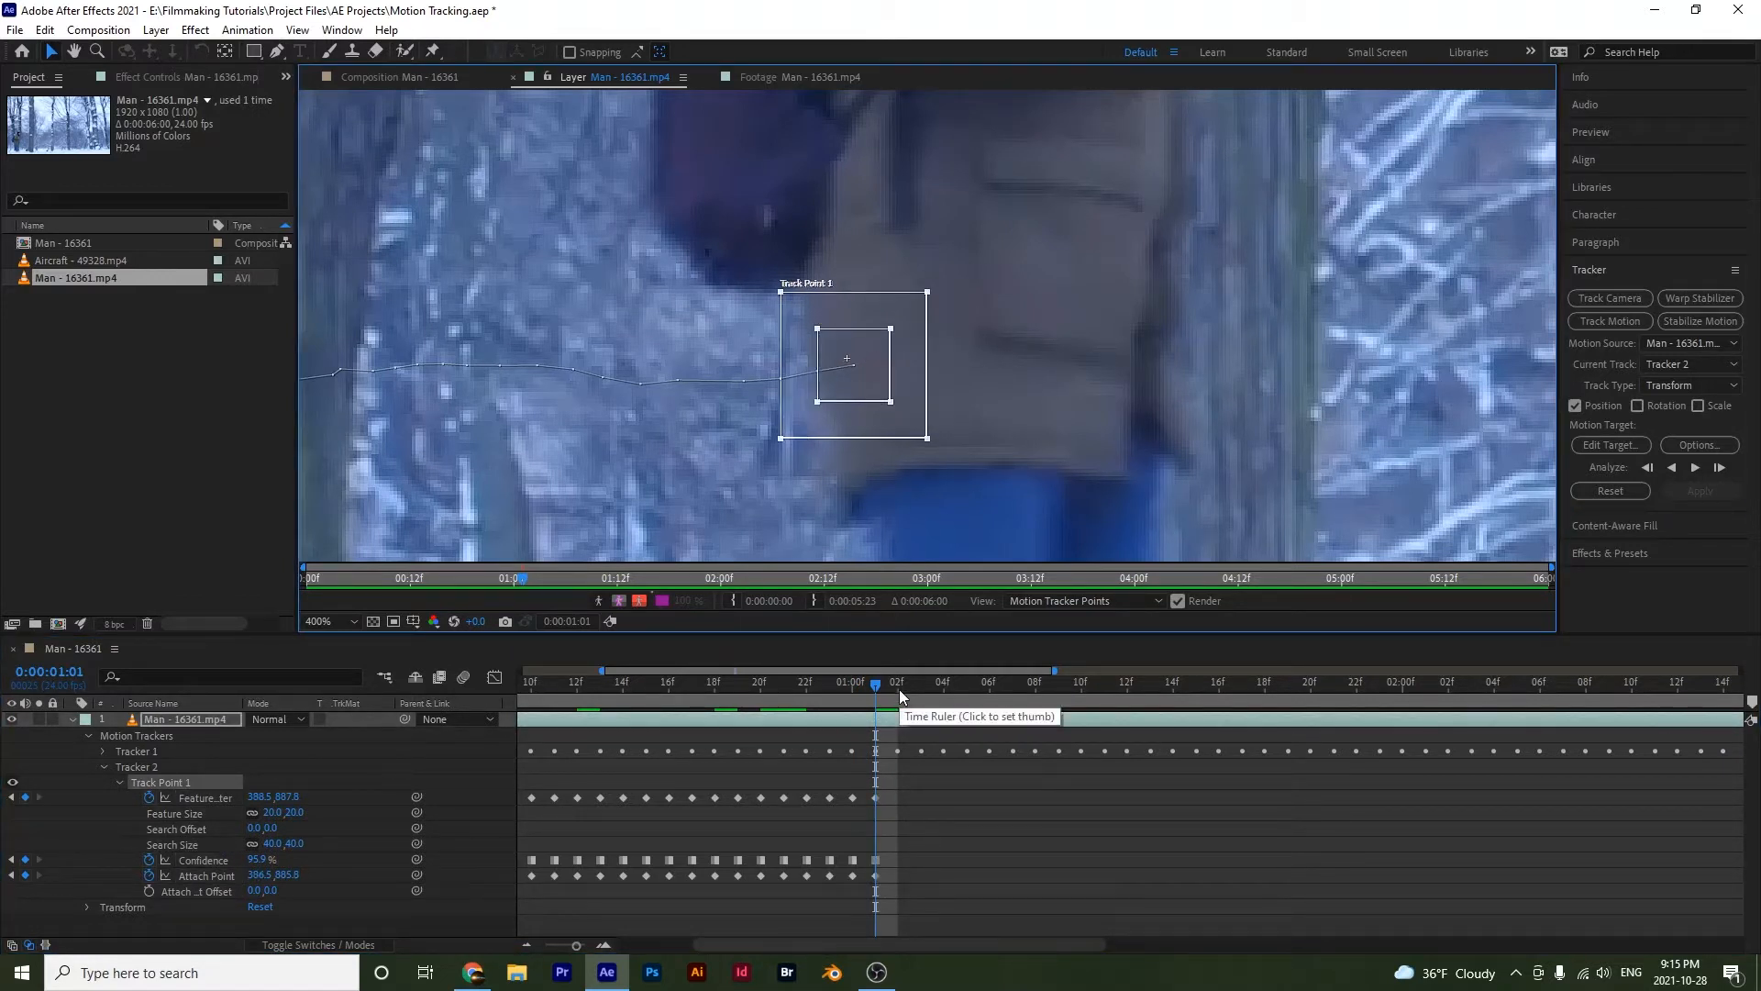
drag(854, 396, 905, 392)
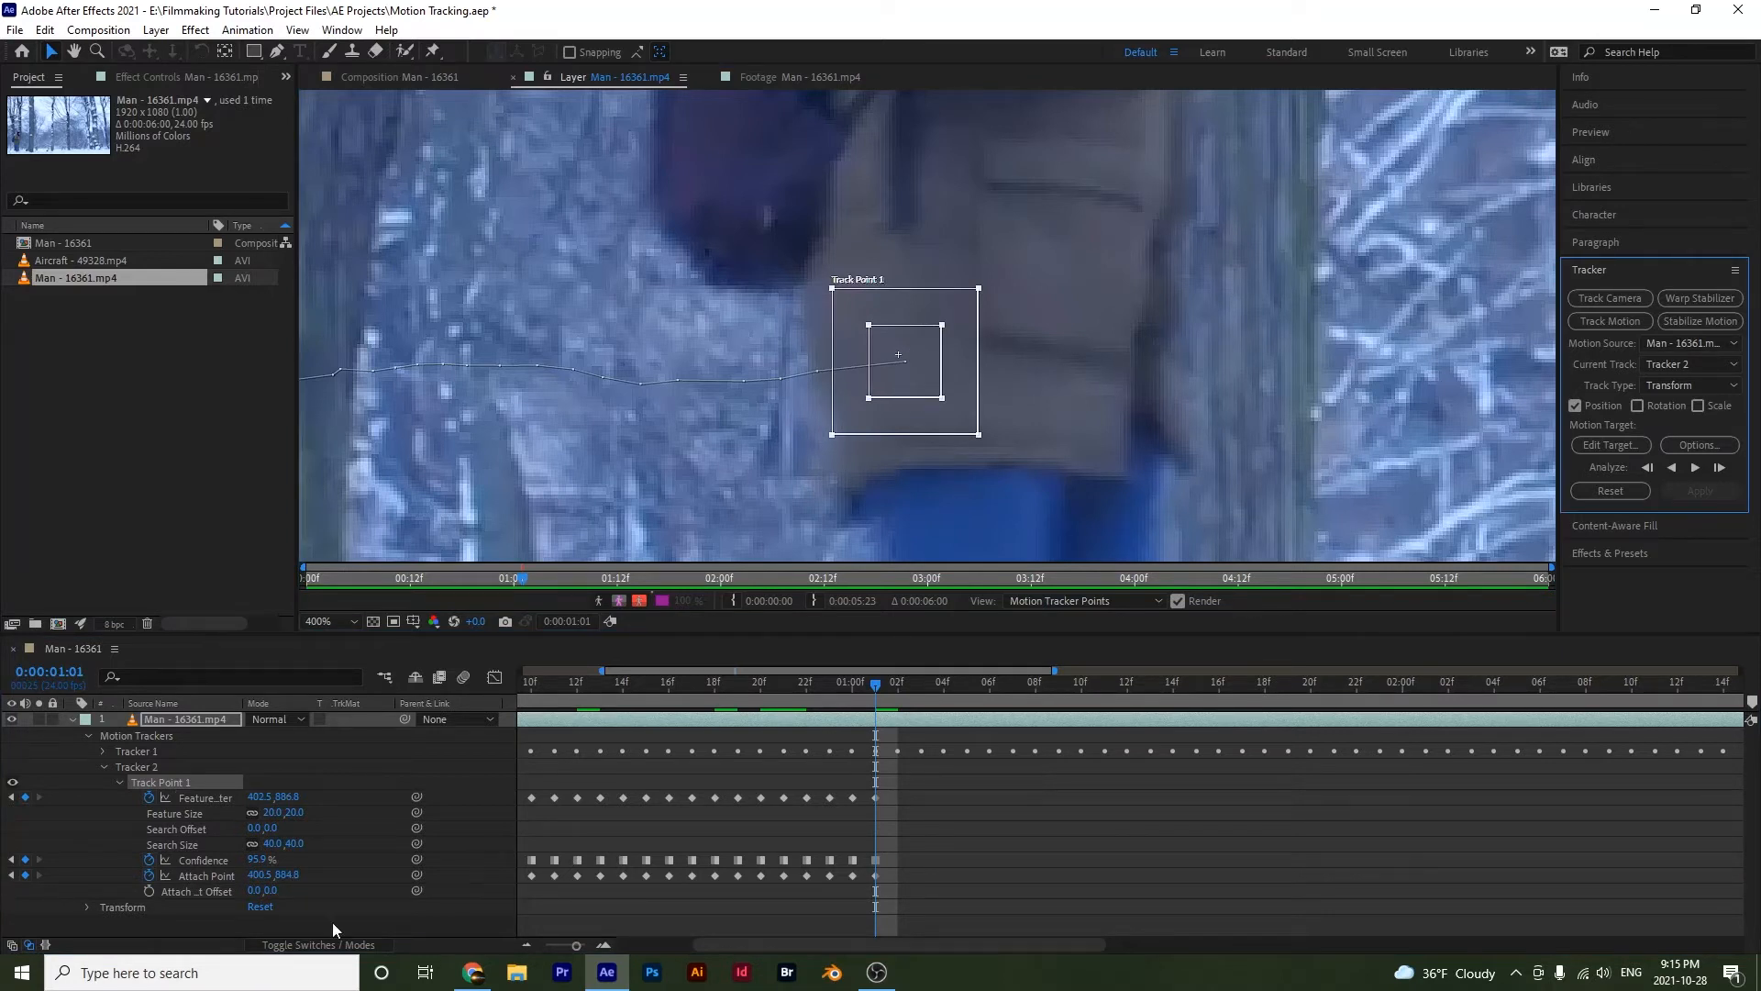
- Select the Attach Point and Feature Center keyframes at 0:00:01:01 and advance to 0:00:01:02 to check the track point
click(876, 875)
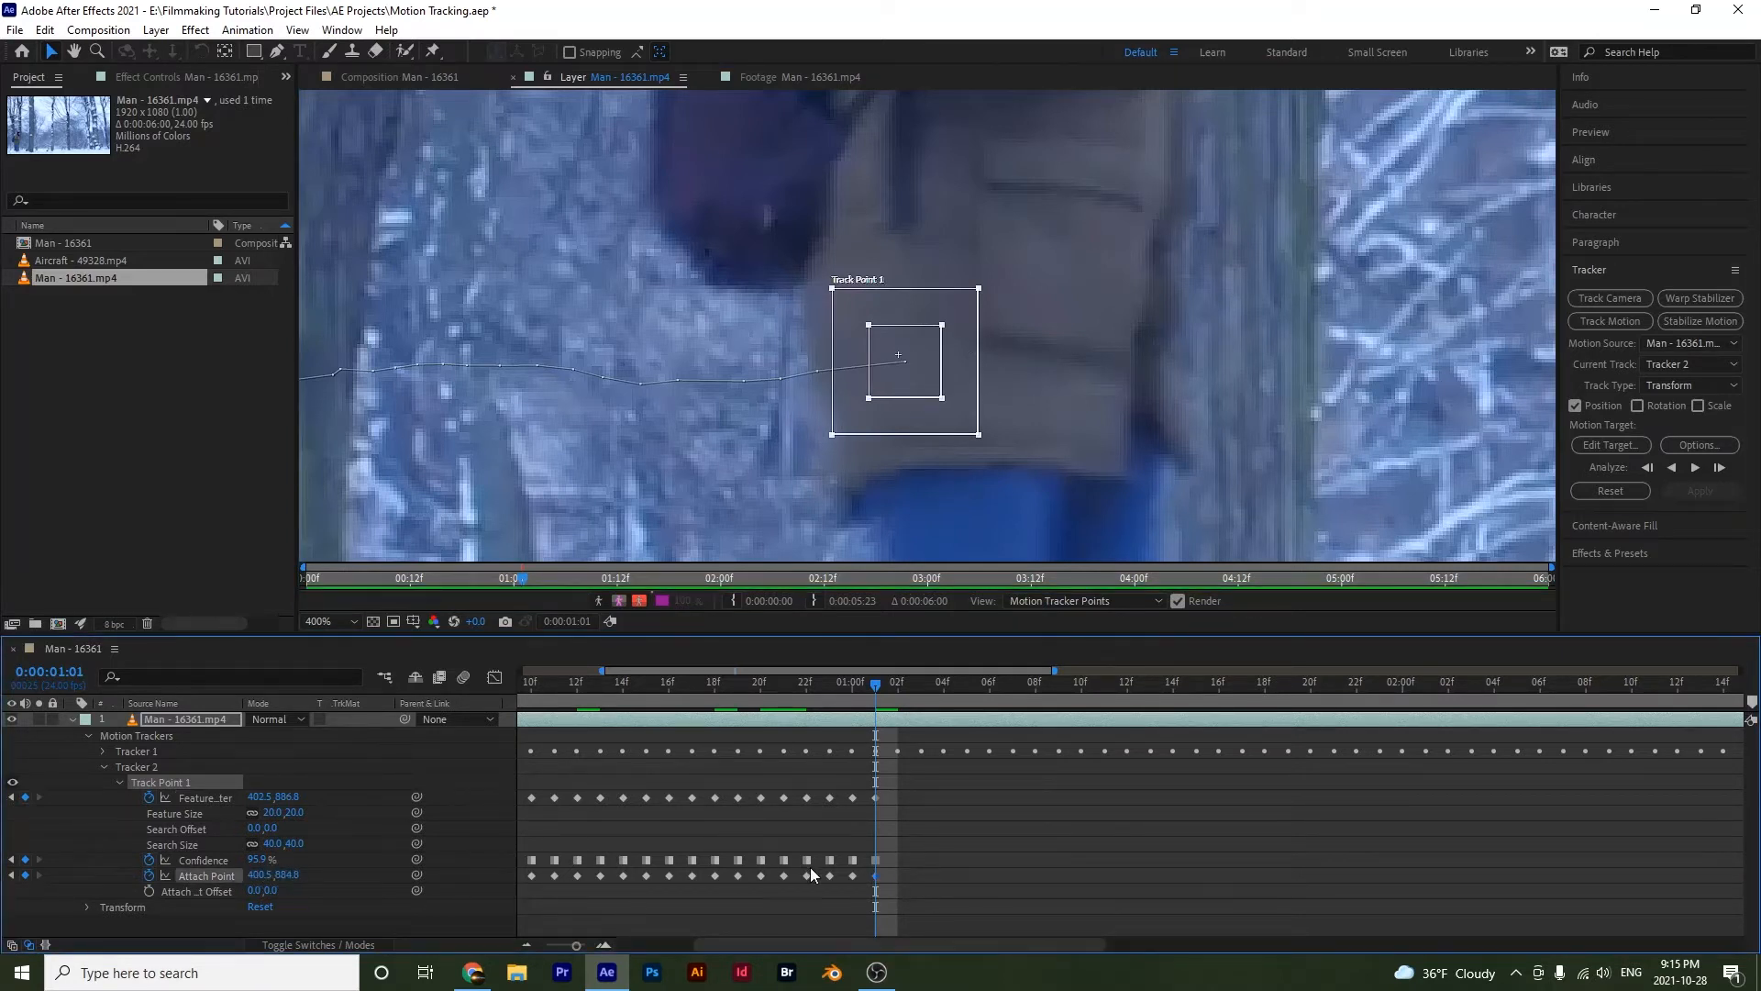
click(876, 797)
click(898, 685)
click(954, 371)
scroll(1045, 338, down, 5)
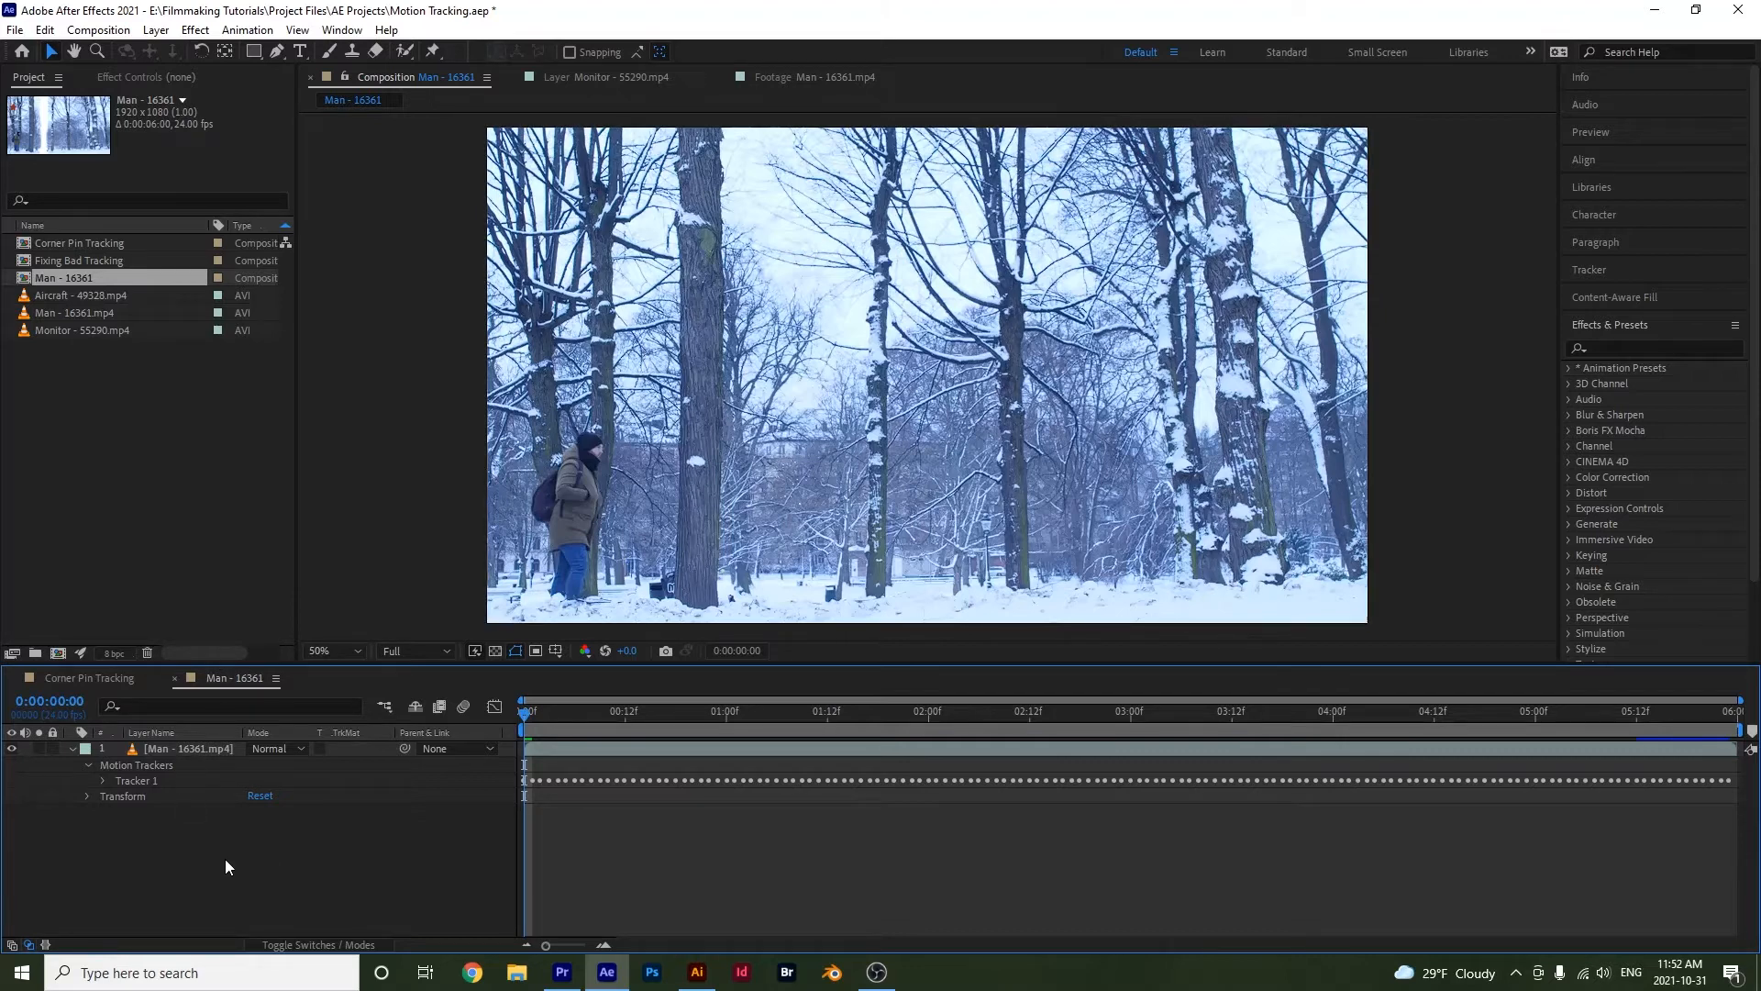
- Draw a small red star with the Star tool near the upper middle of the Man - 16361 composition
click(254, 52)
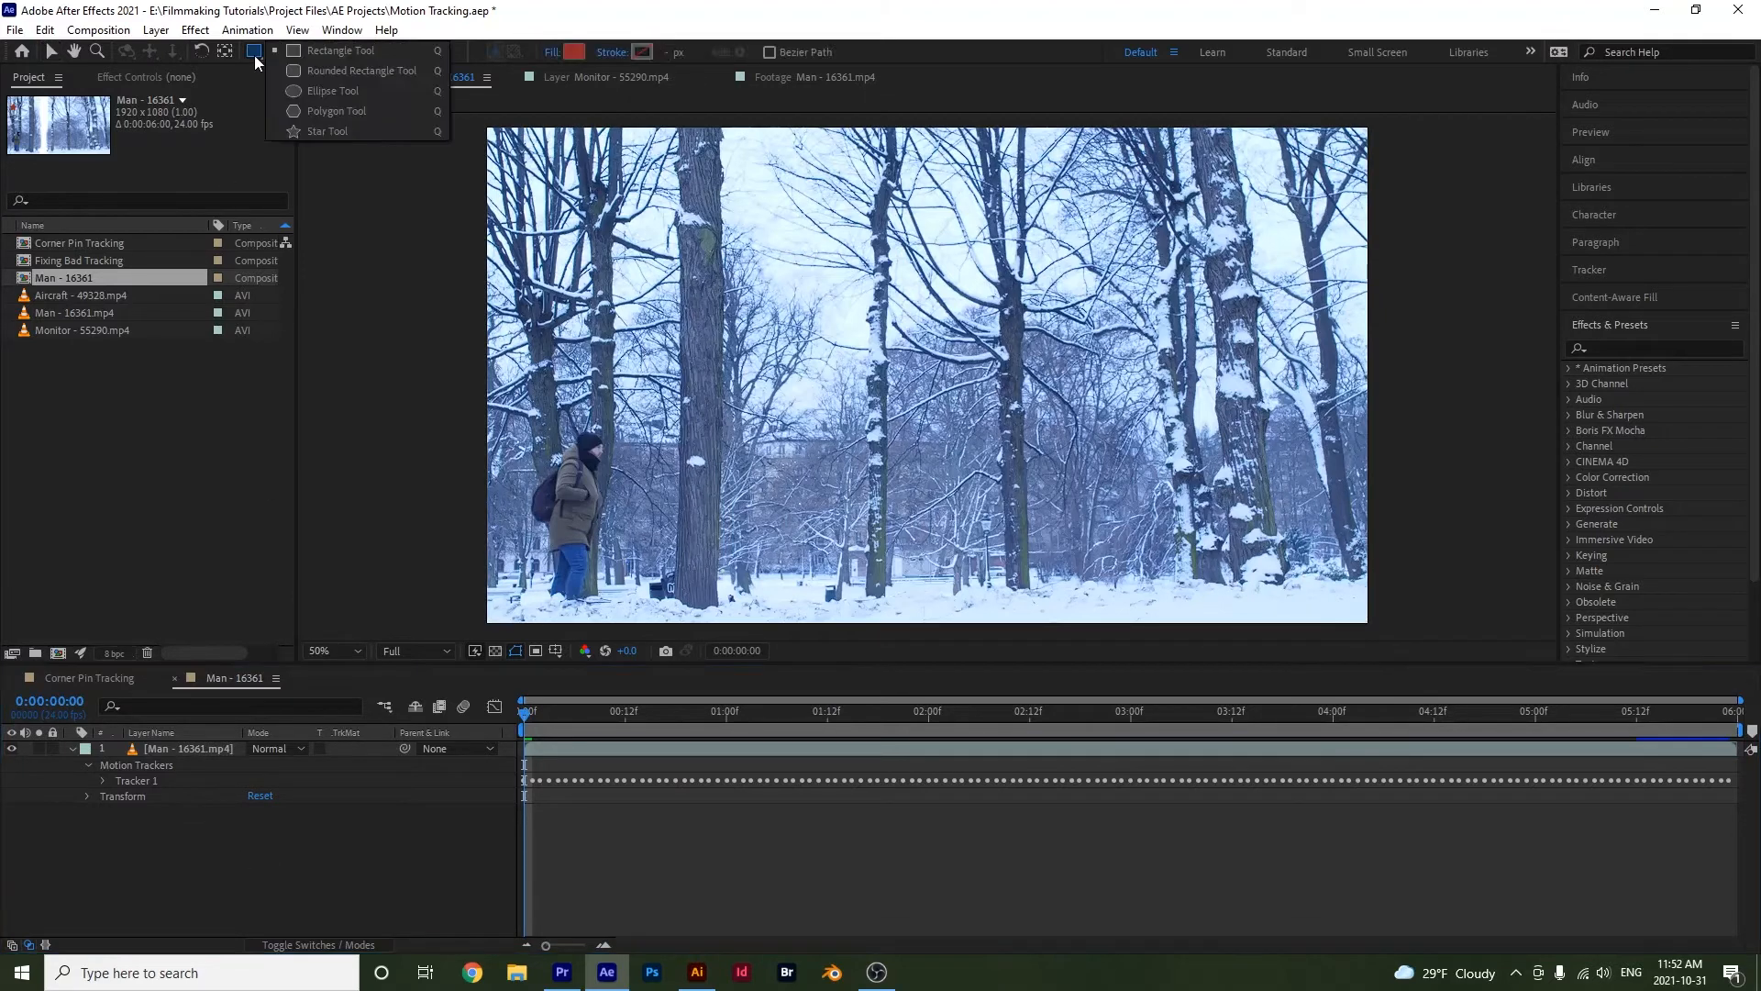
click(327, 131)
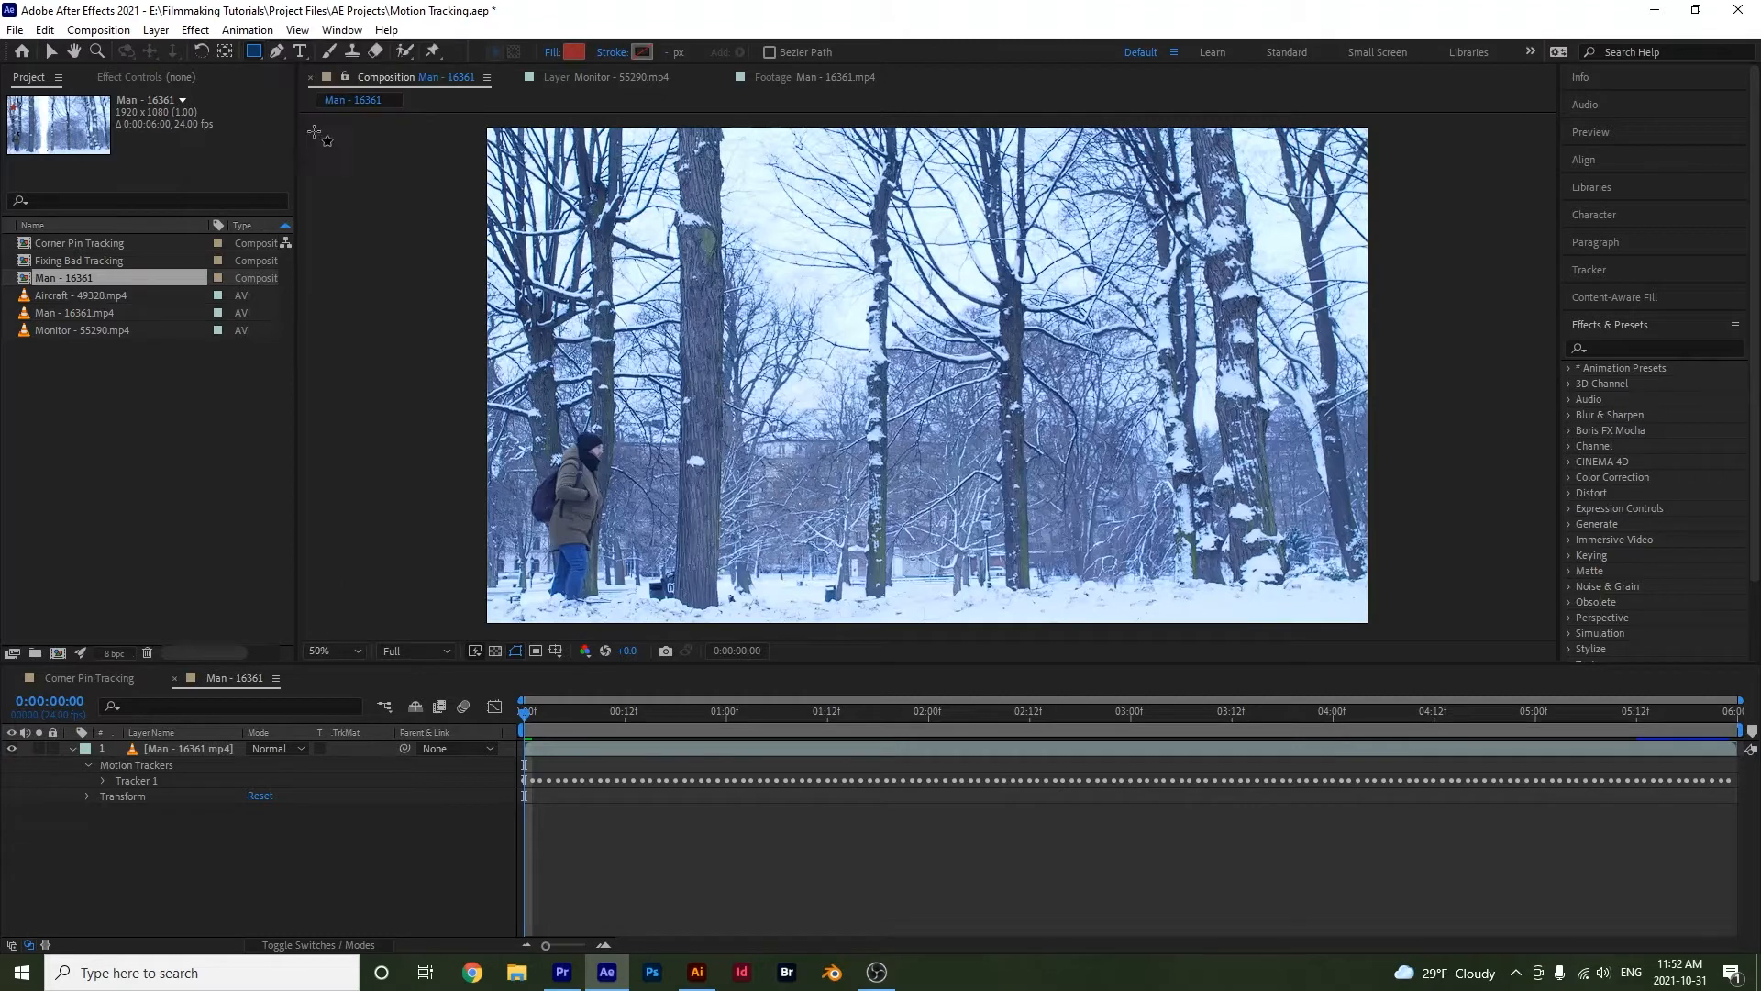
click(922, 249)
mouse_move(908, 240)
mouse_down()
mouse_move(958, 289)
mouse_move(932, 273)
mouse_up()
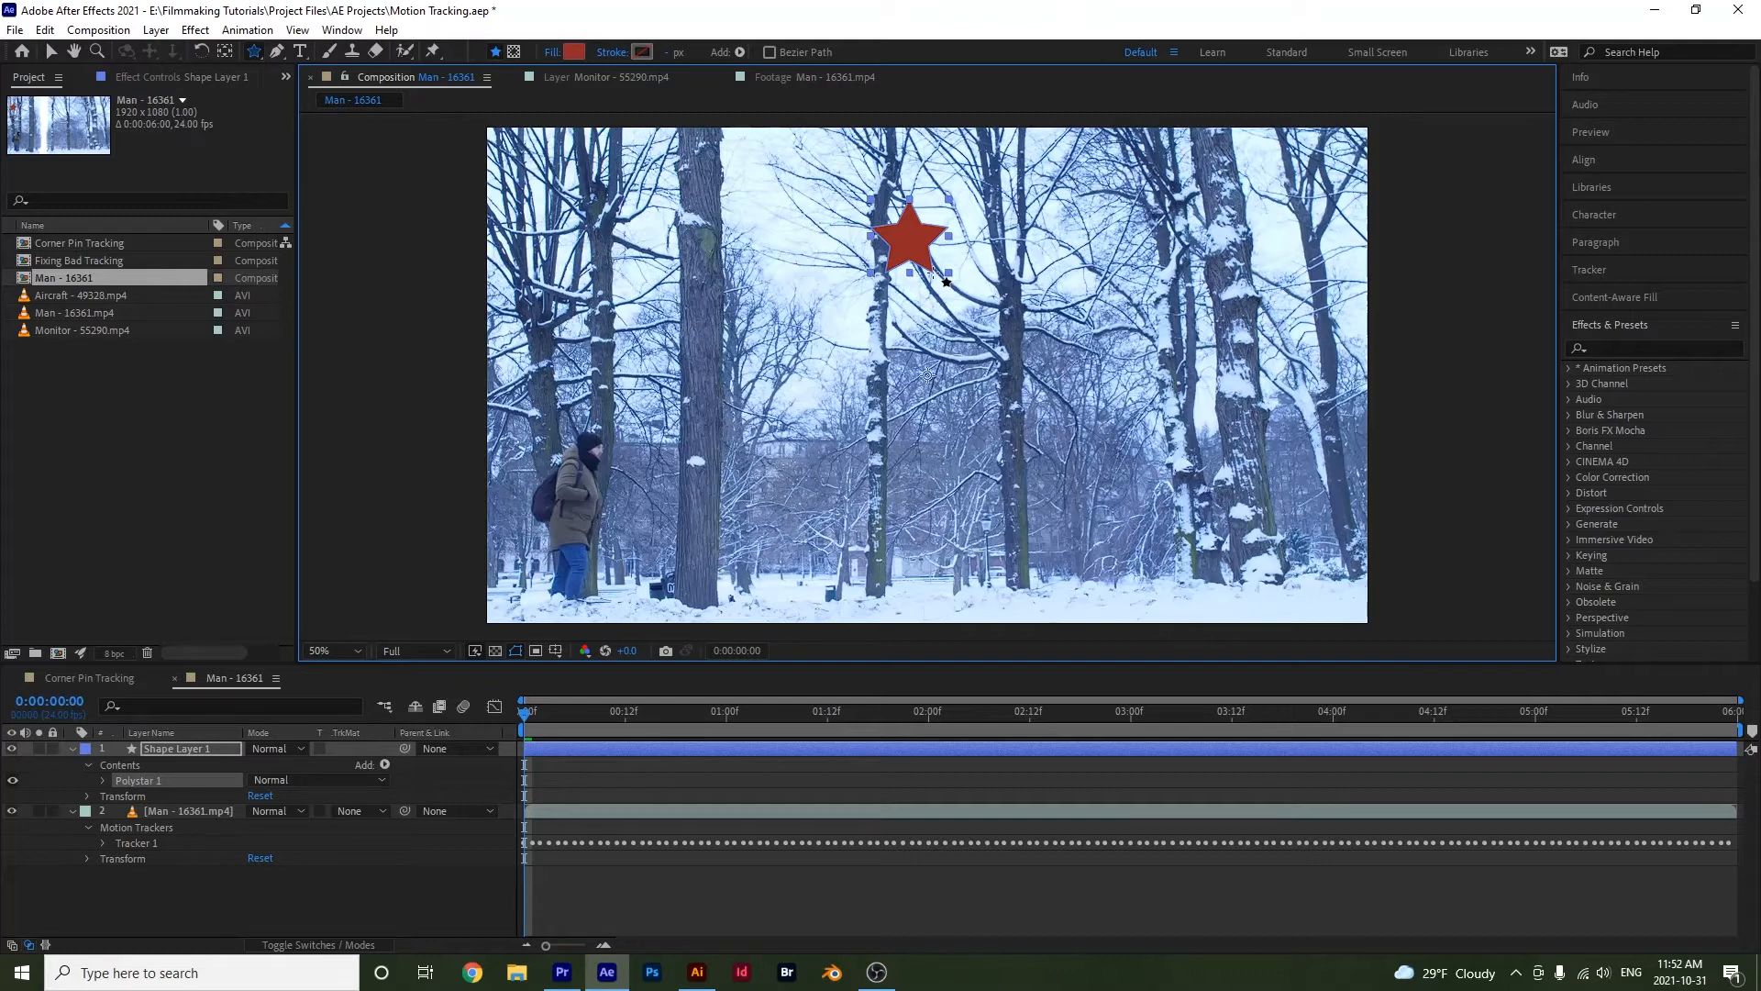
drag(932, 273, 932, 273)
- Open the Man - 16361.mp4 layer in its own viewer and set Tracker 1's track type to Transform
click(168, 815)
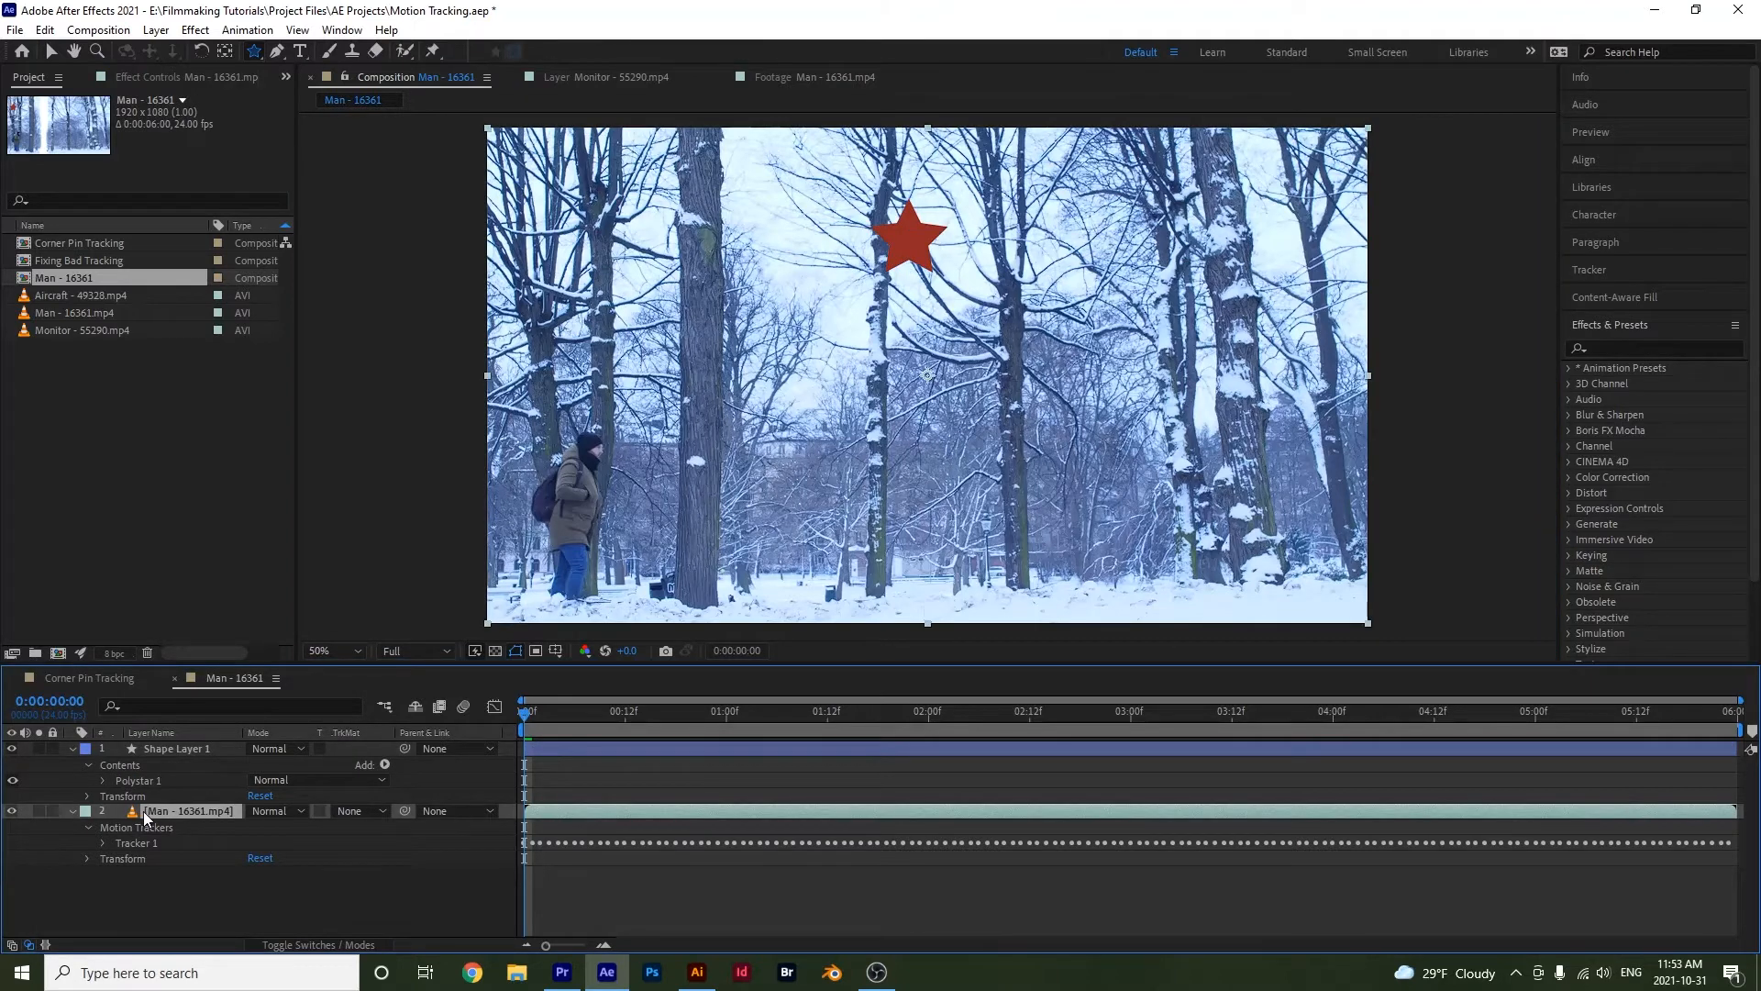
double_click(143, 811)
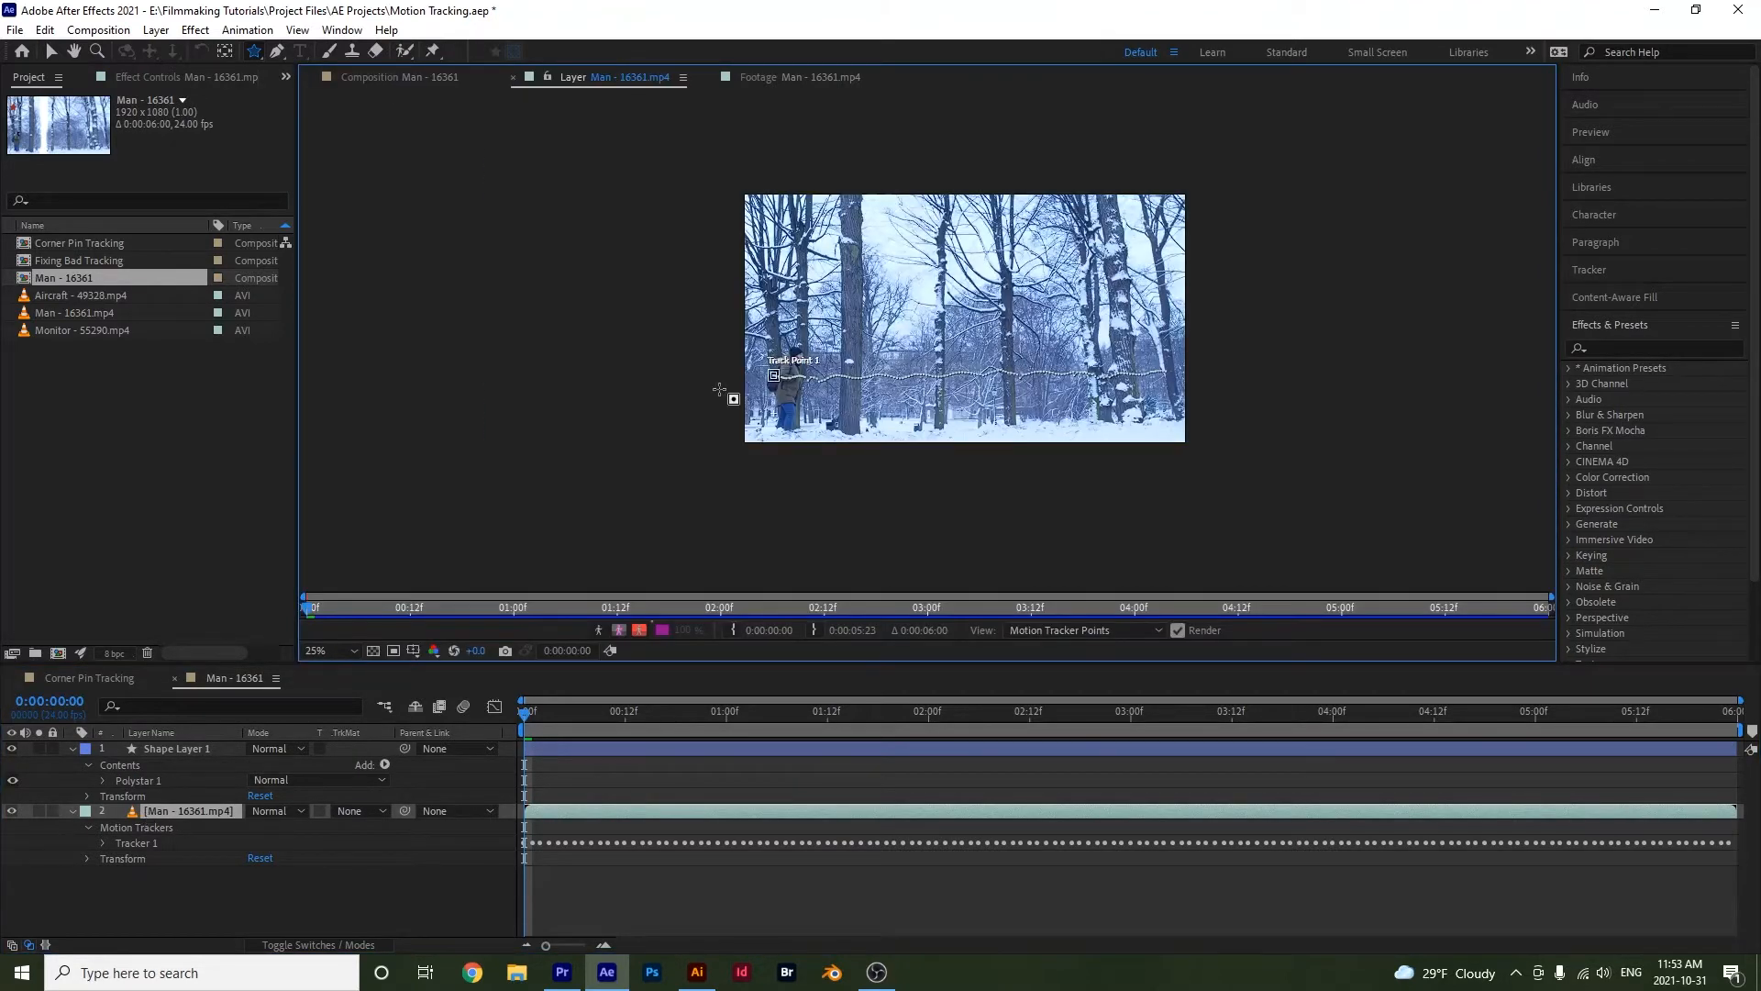
click(1598, 272)
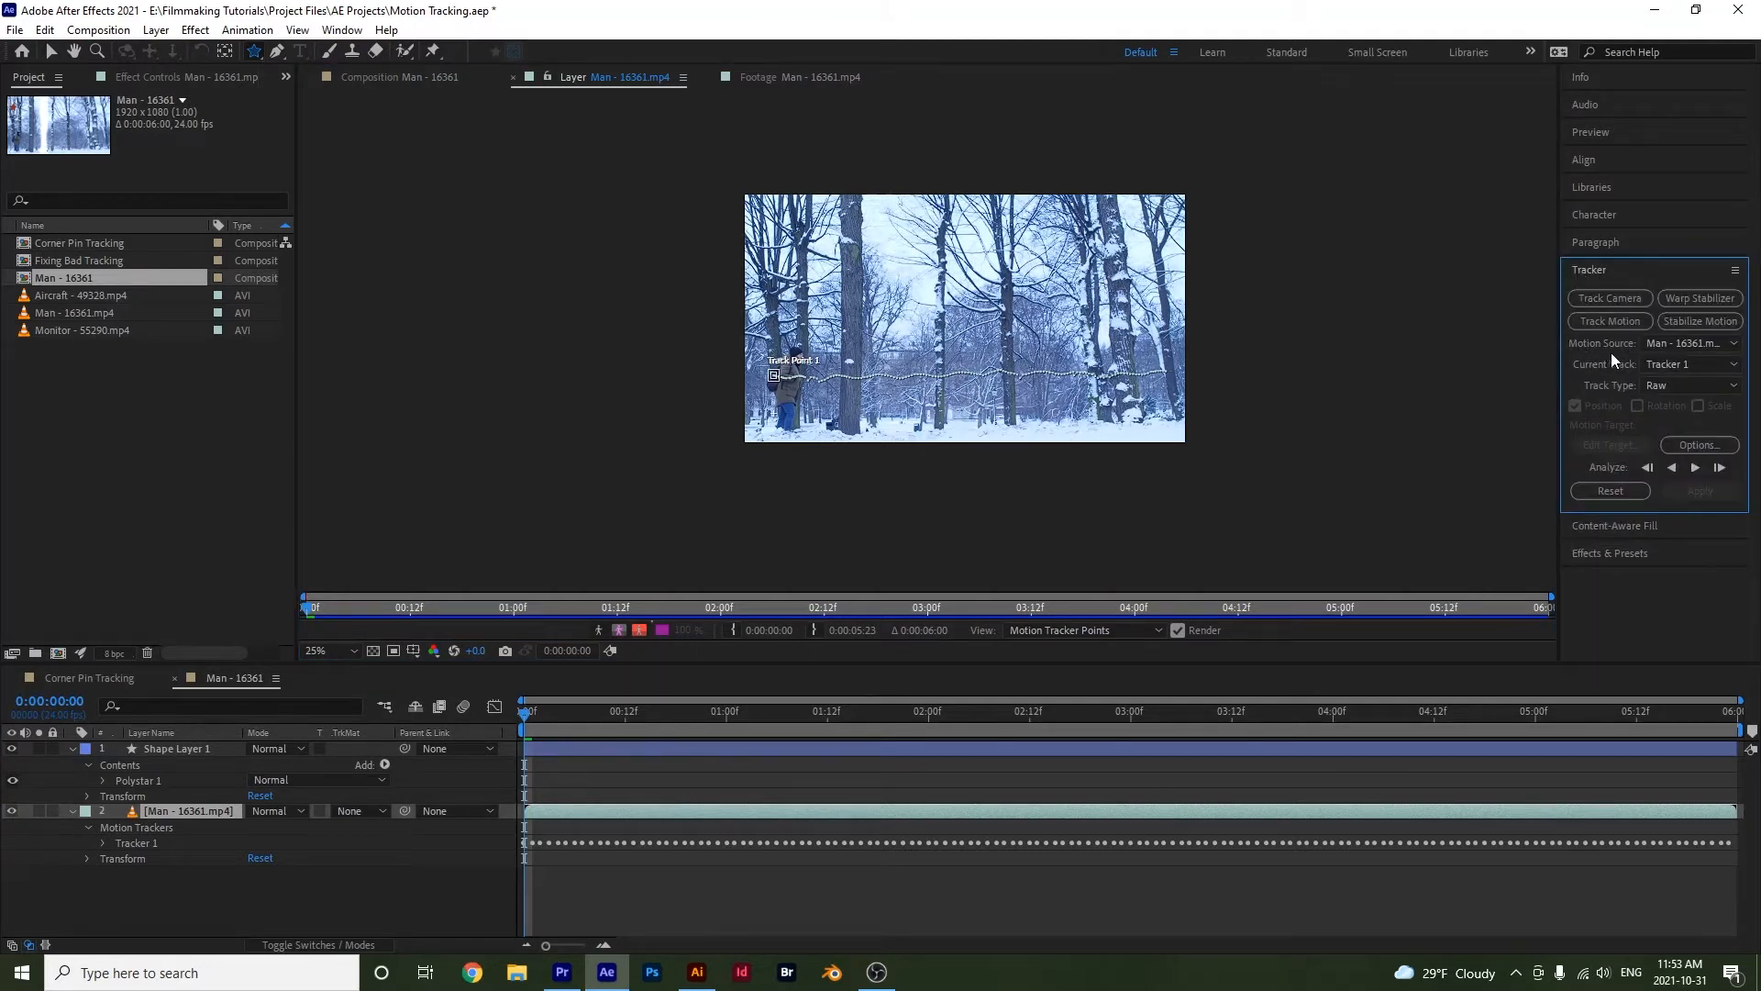
click(1661, 386)
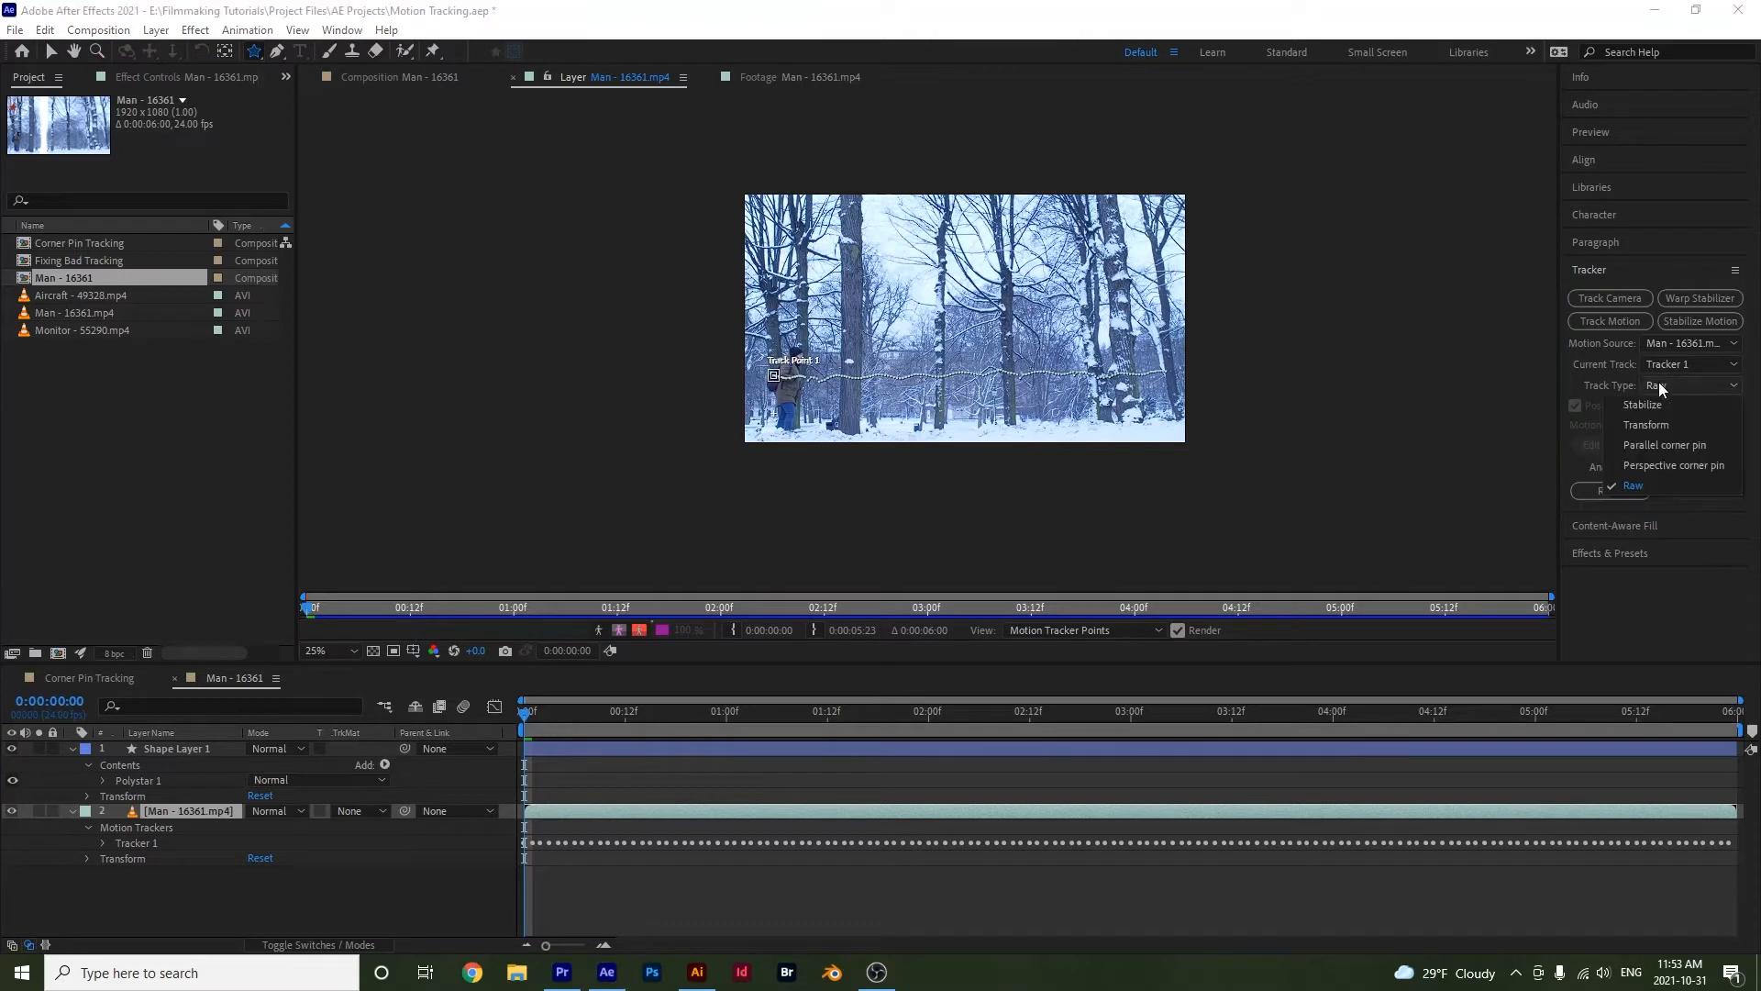
click(1643, 427)
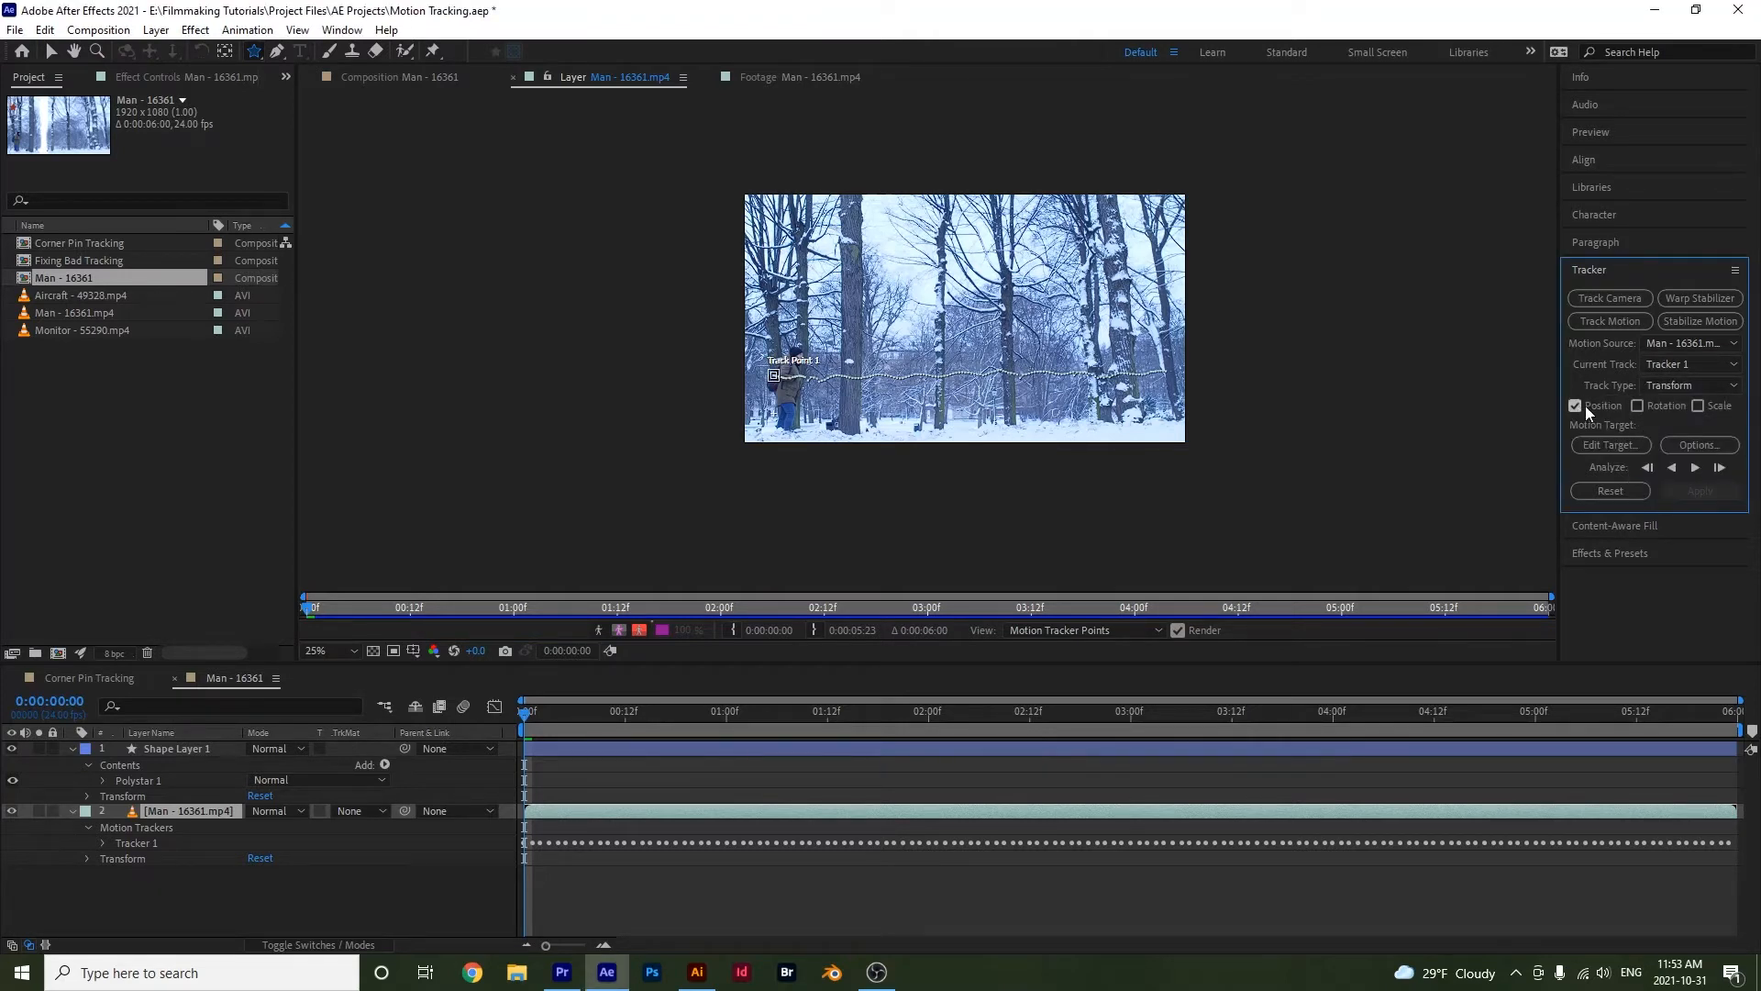
- Set Tracker 1's motion target to the layer Shape Layer 1
click(1620, 447)
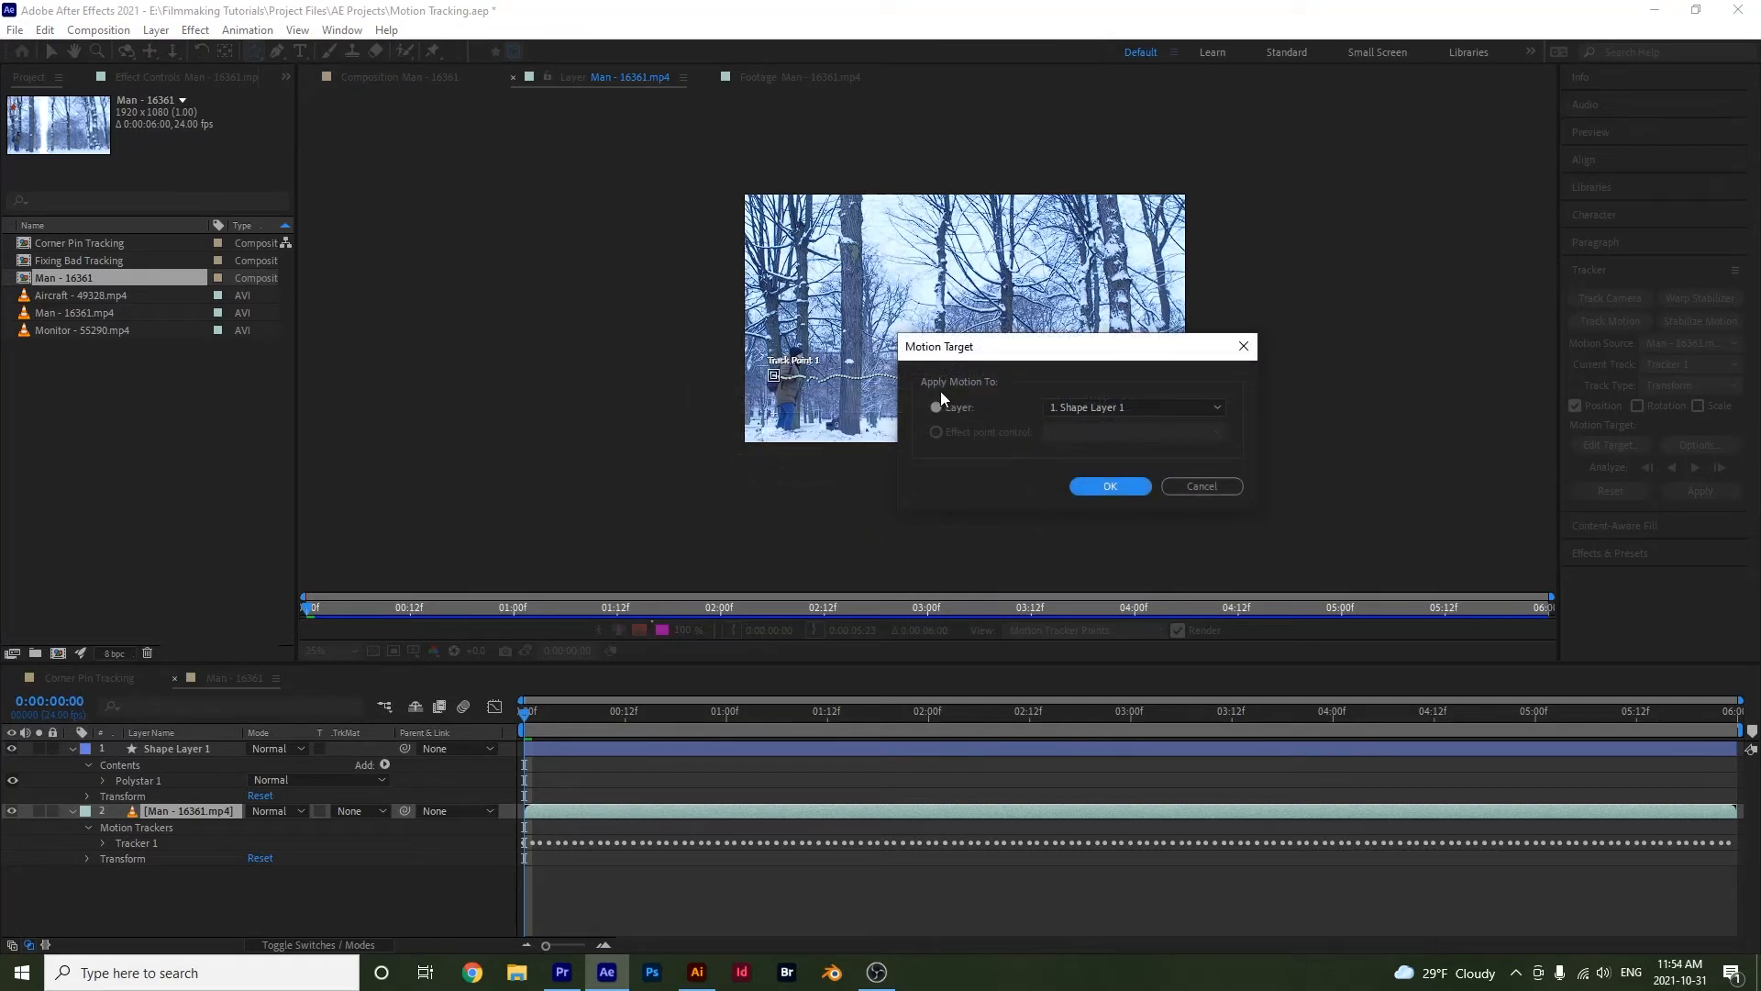
click(1057, 407)
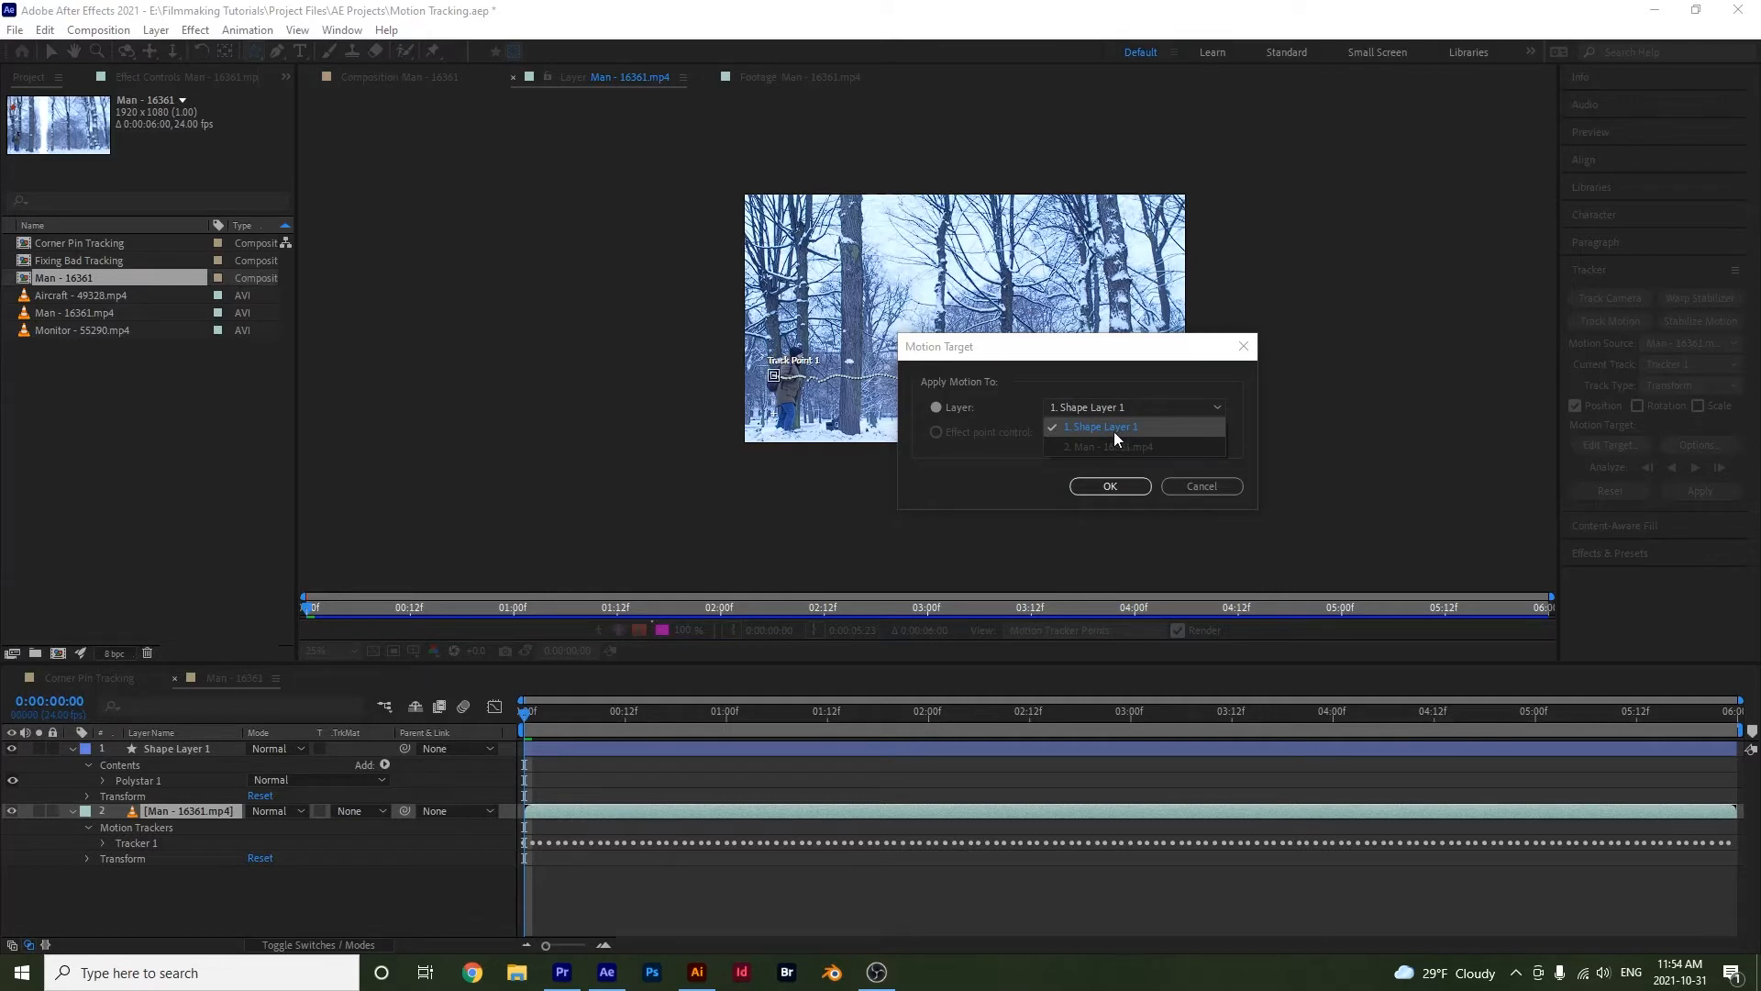
click(1115, 429)
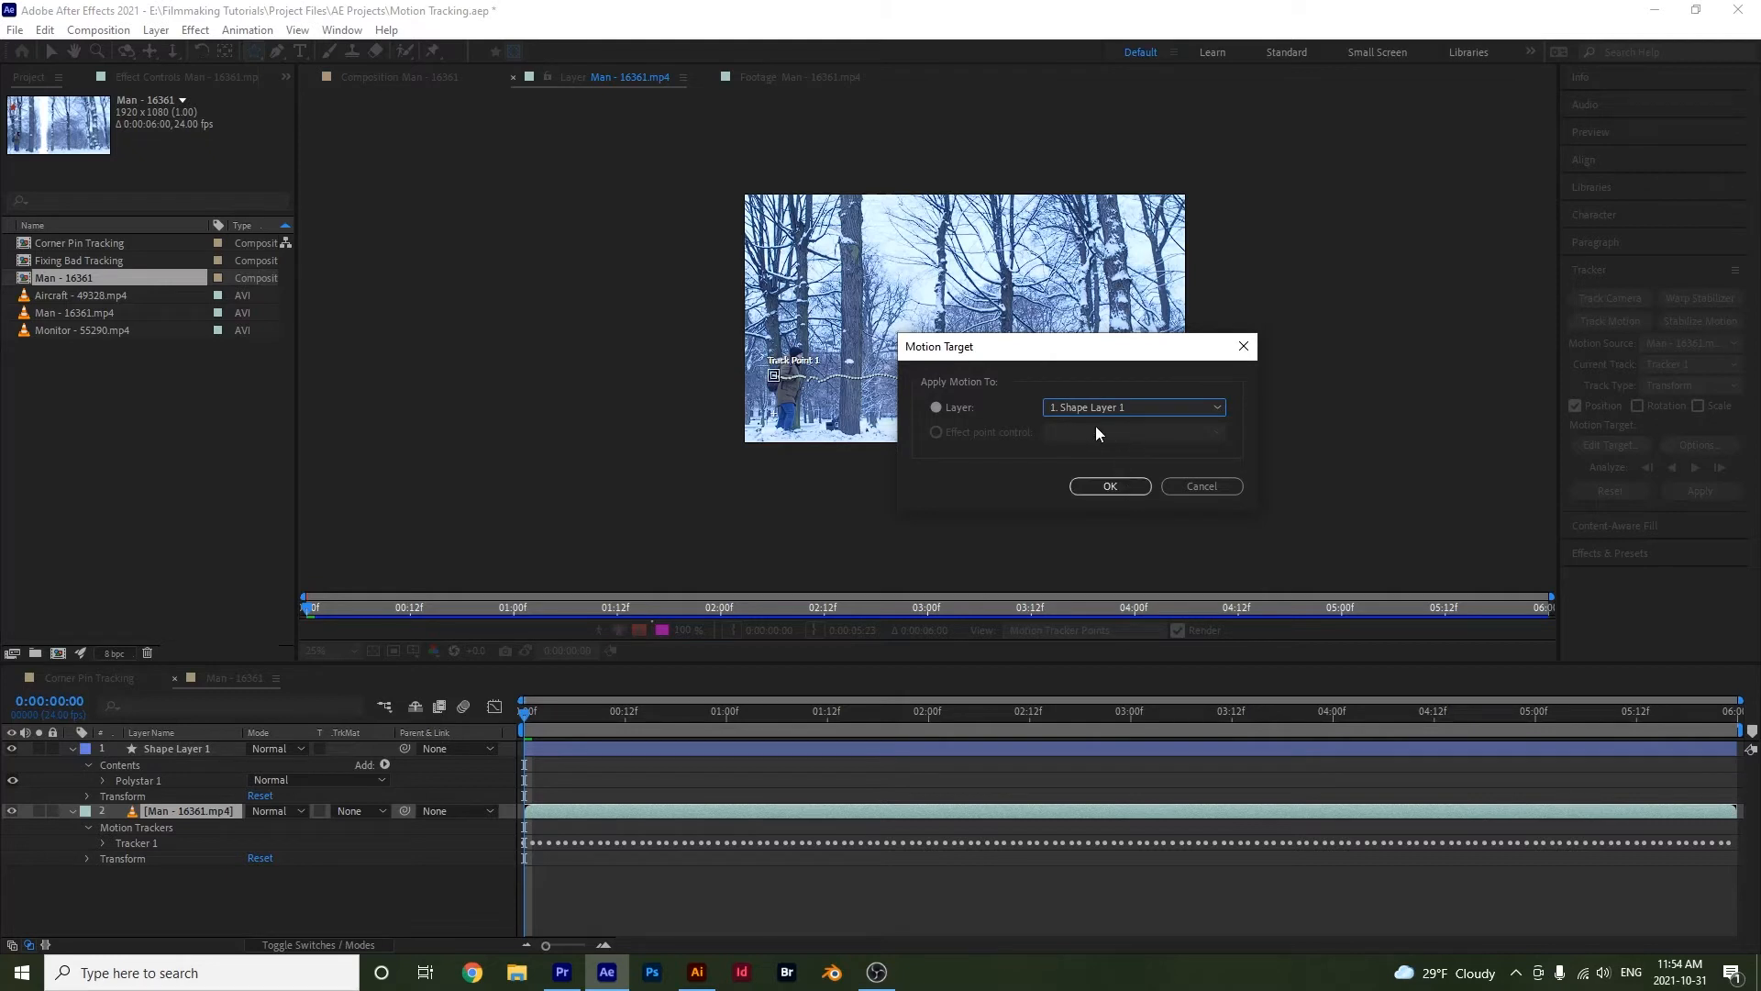
click(1109, 485)
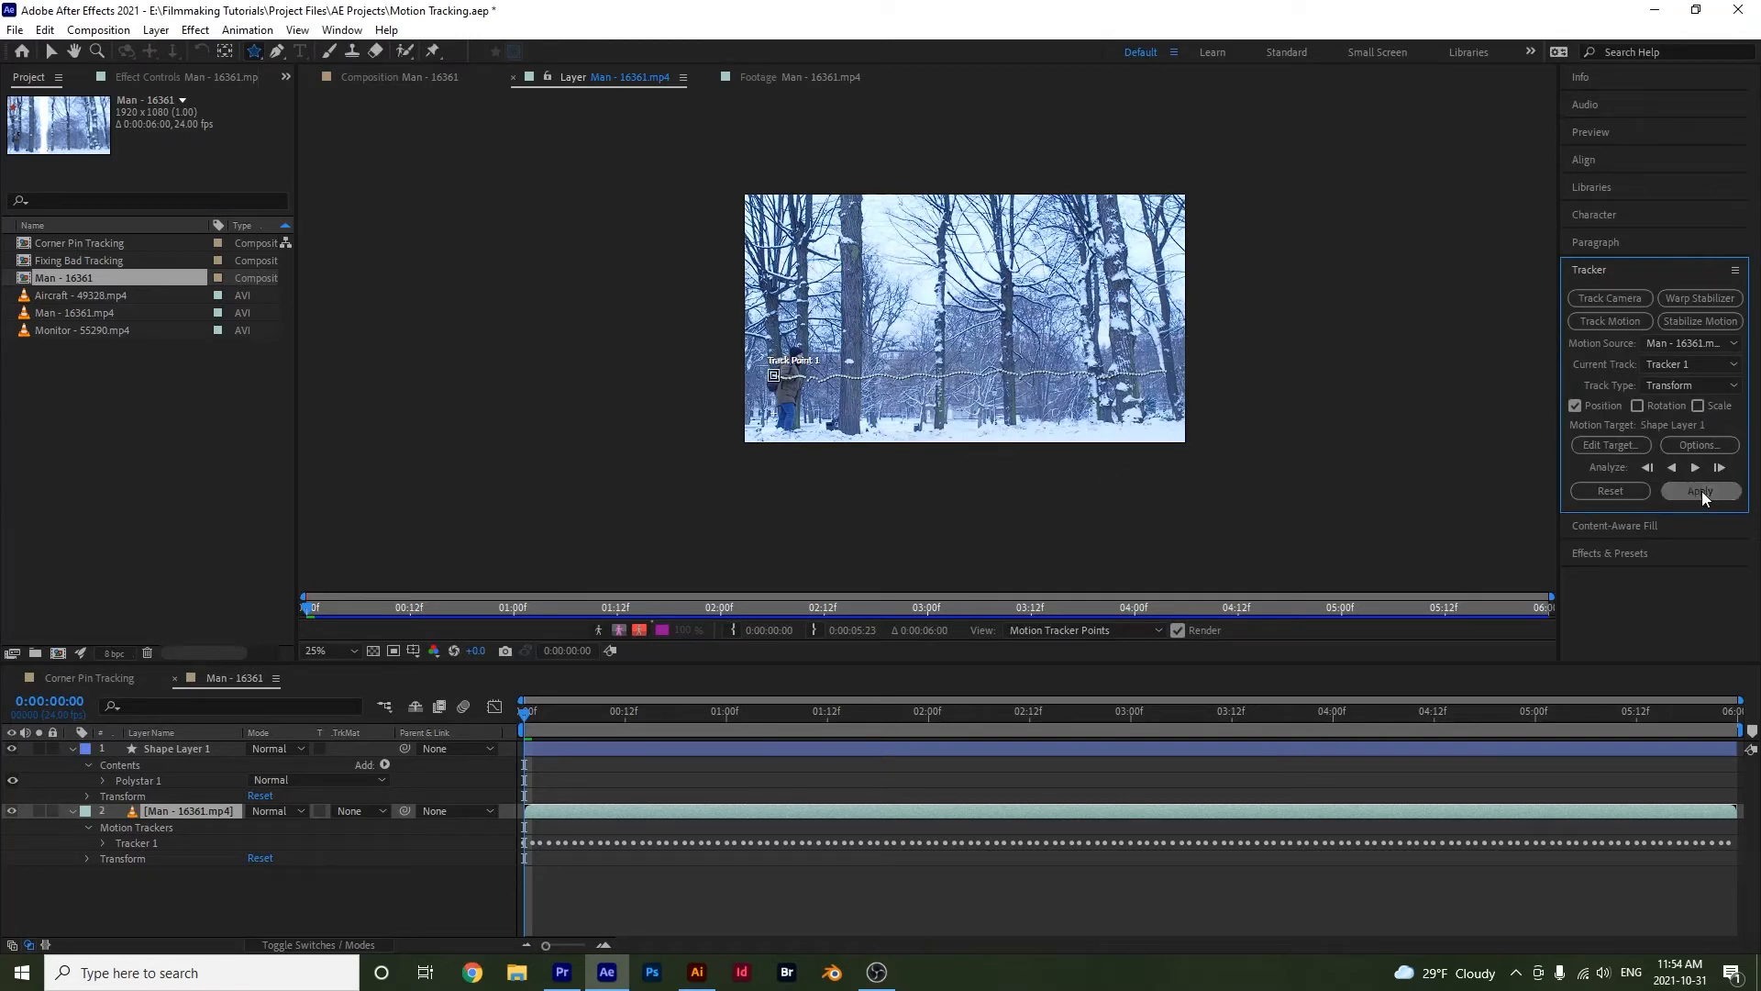
- Apply Tracker 1's motion to the star's layer in both the X and Y dimensions
click(1703, 491)
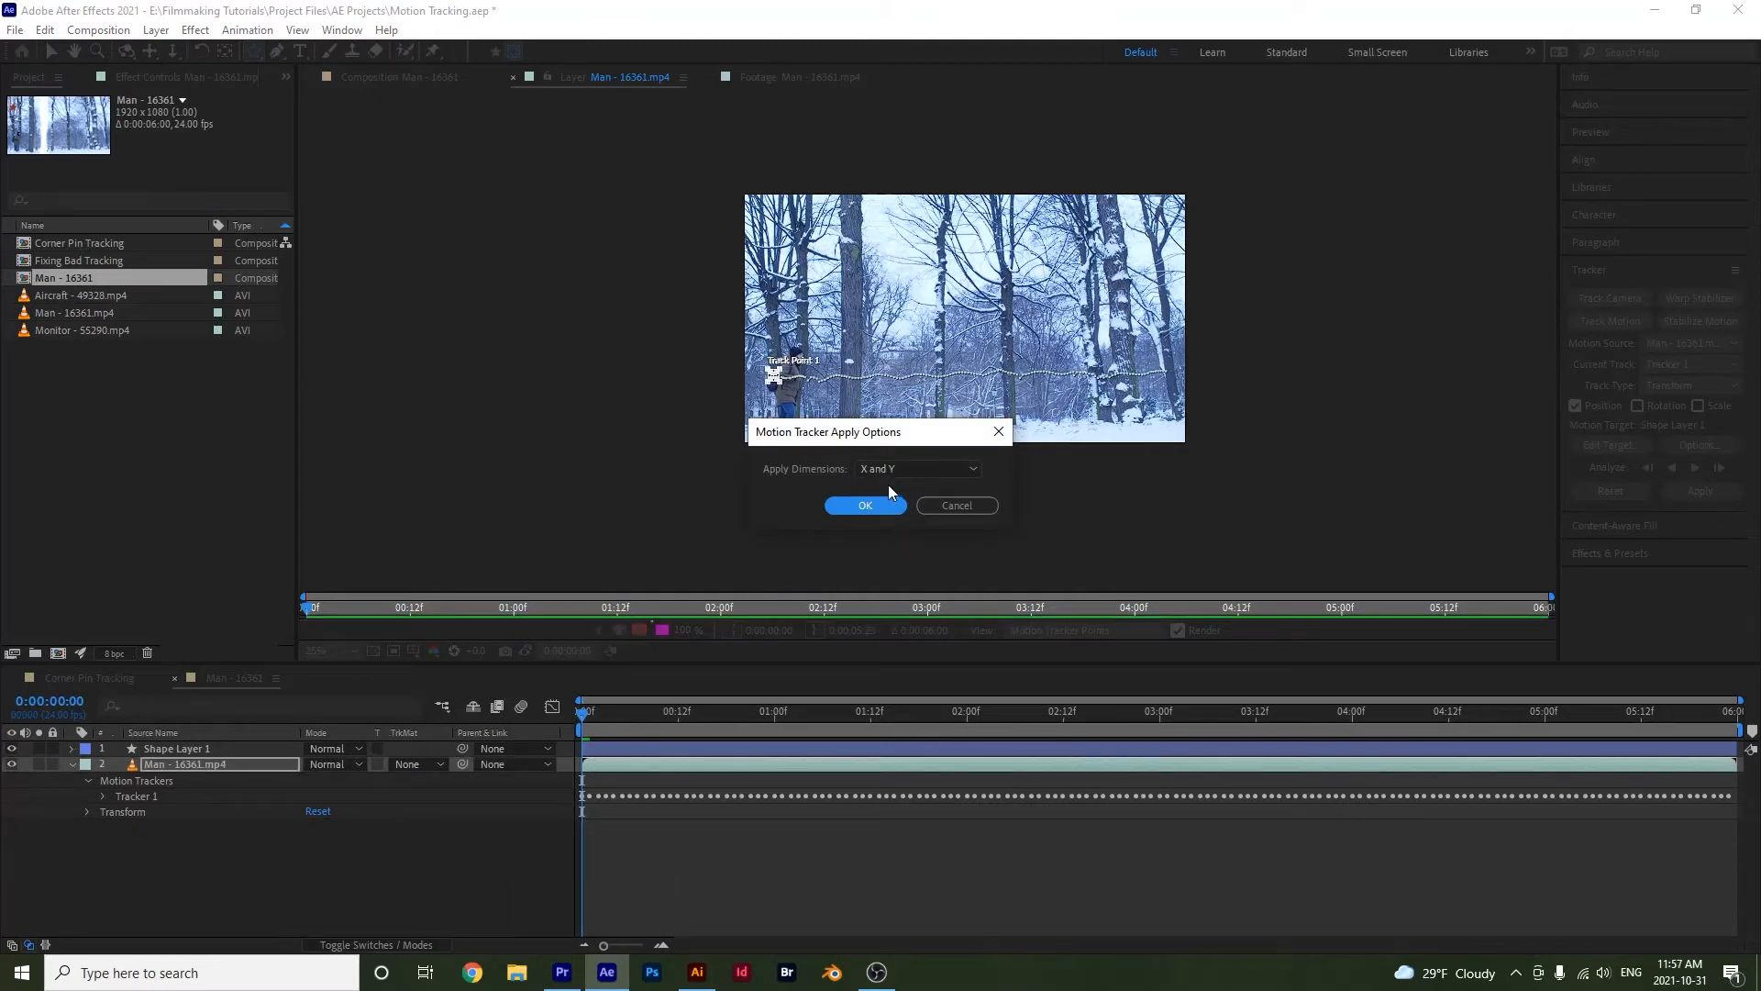
click(899, 468)
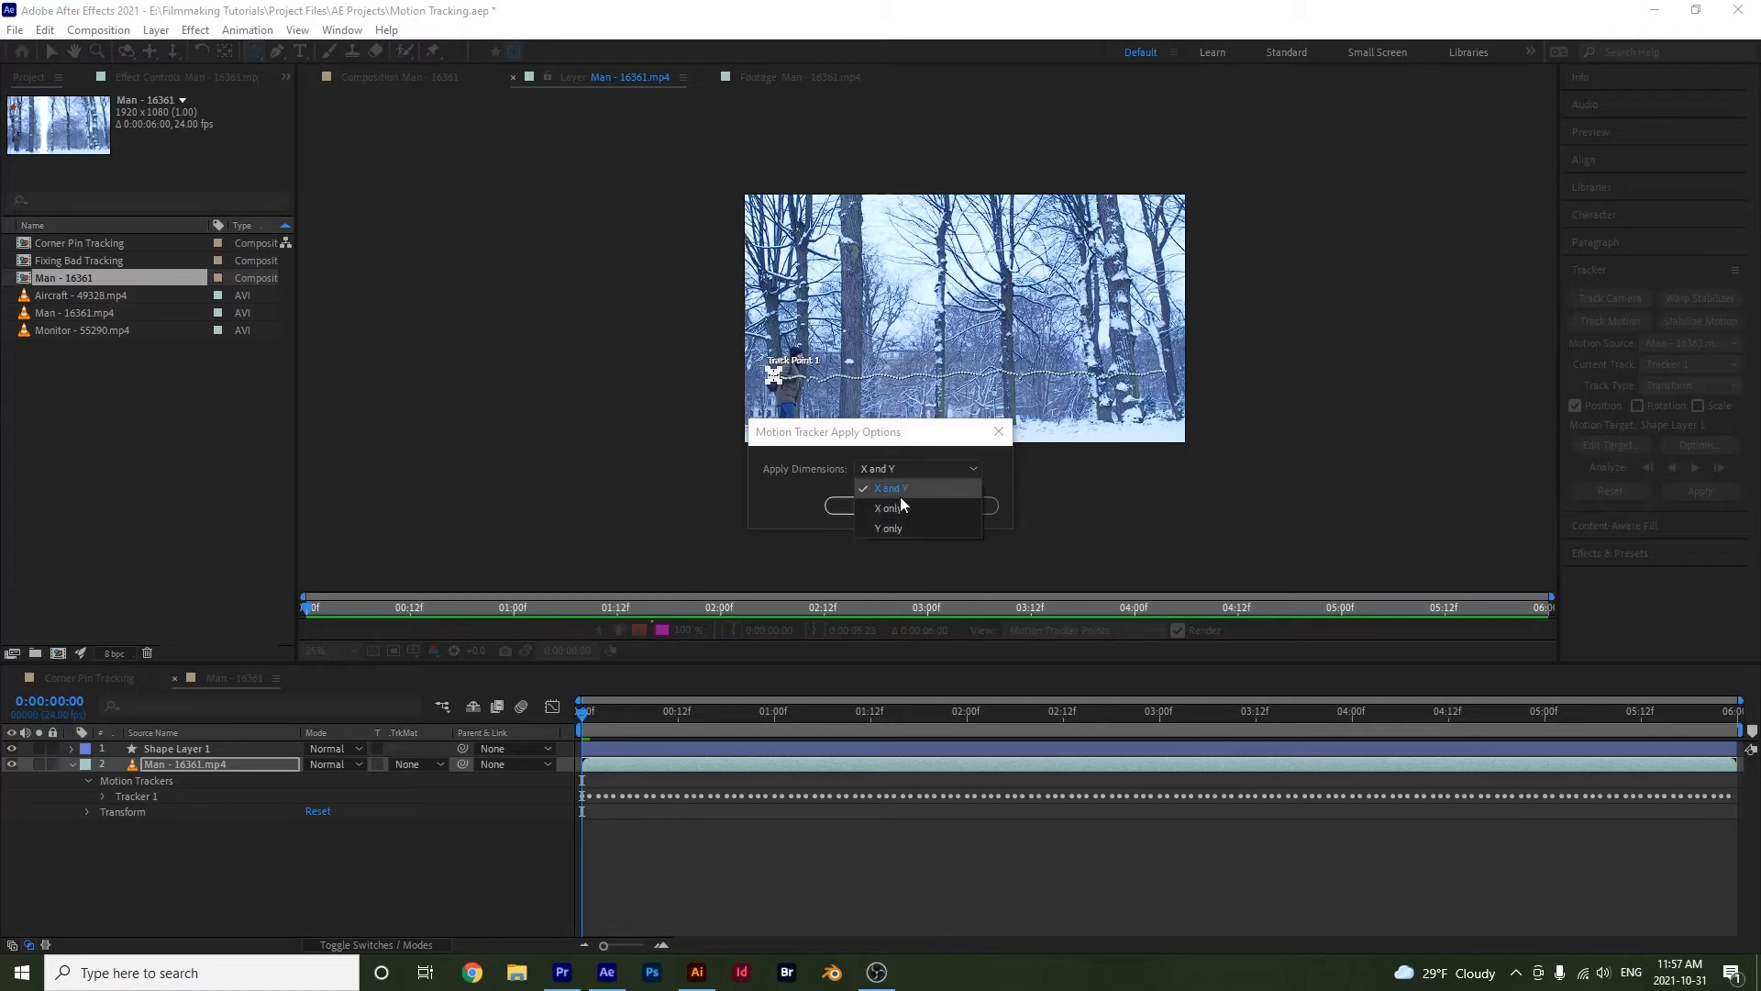
click(901, 492)
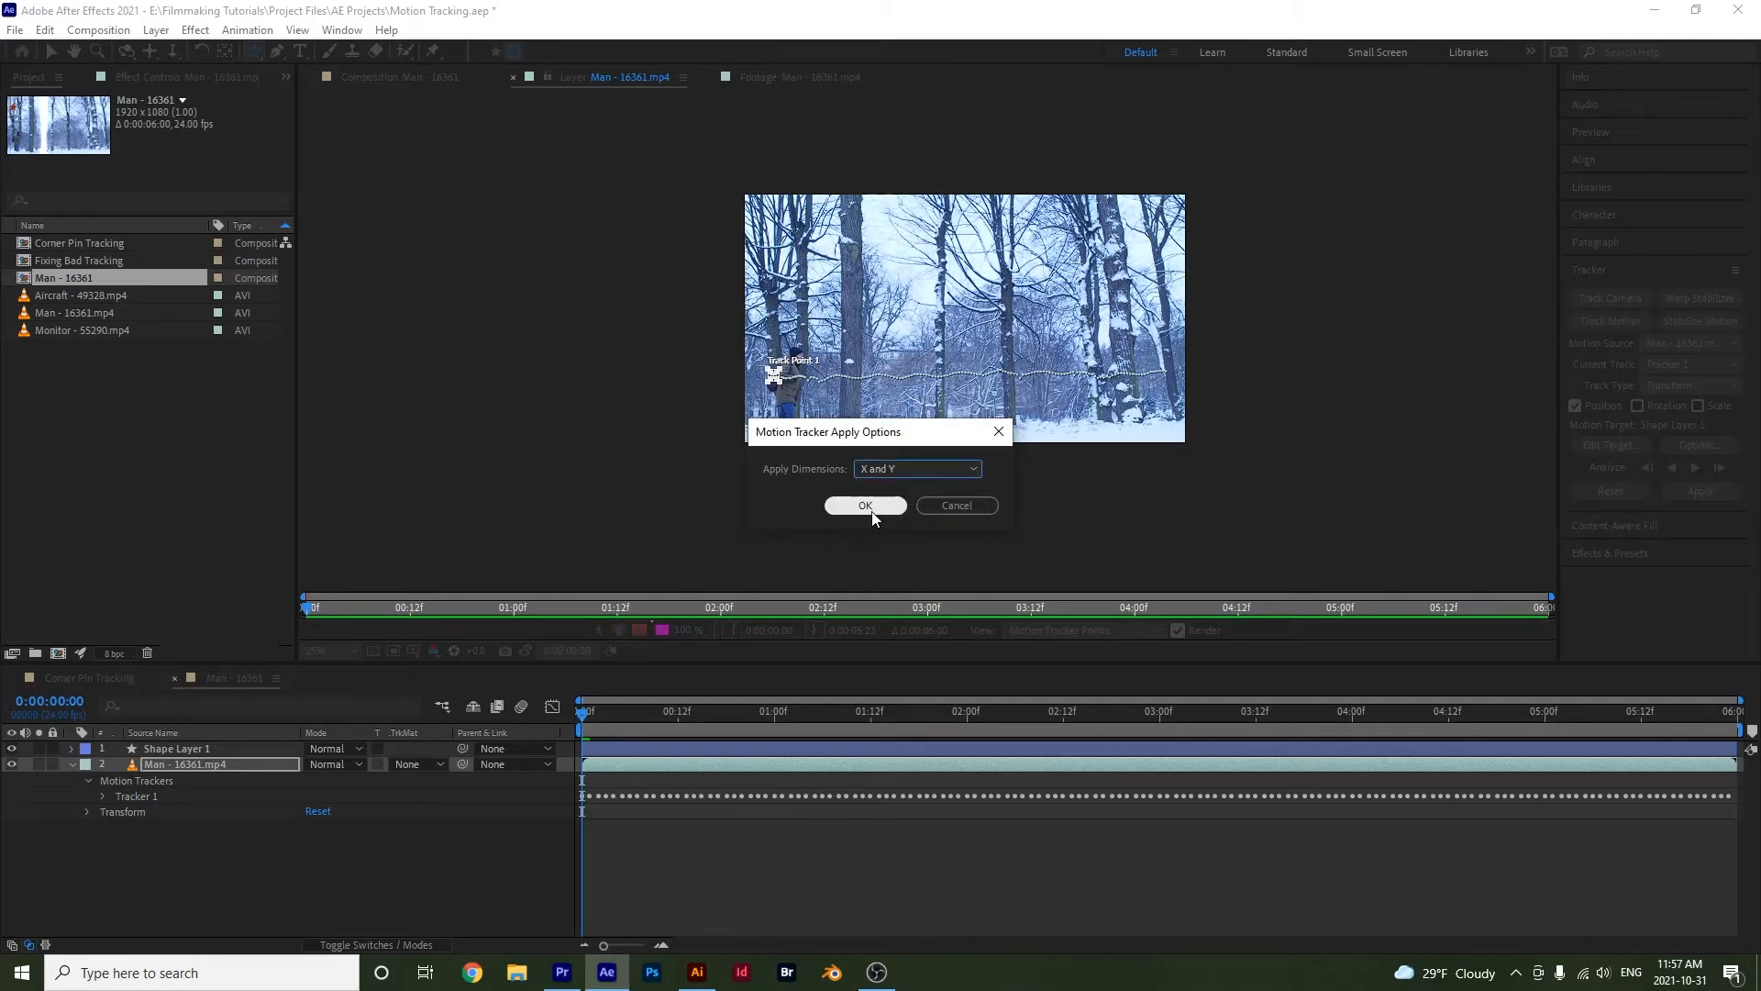
click(868, 507)
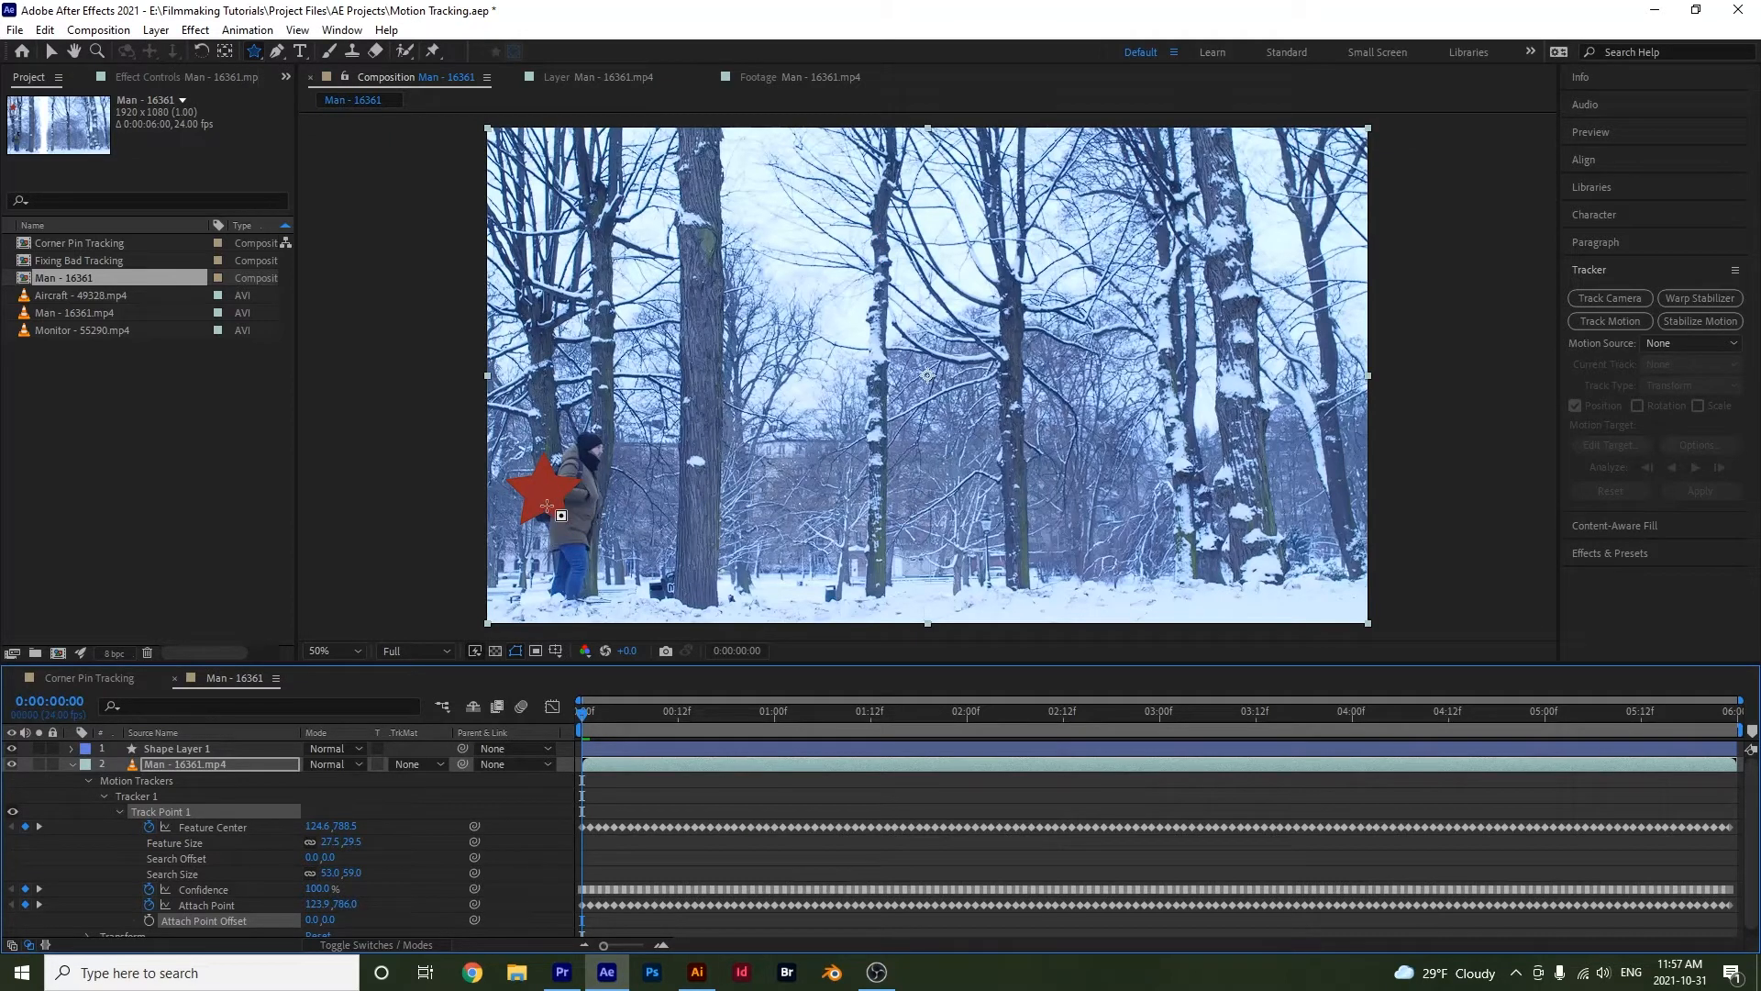
- Rename Shape Layer 1 as Star
click(159, 748)
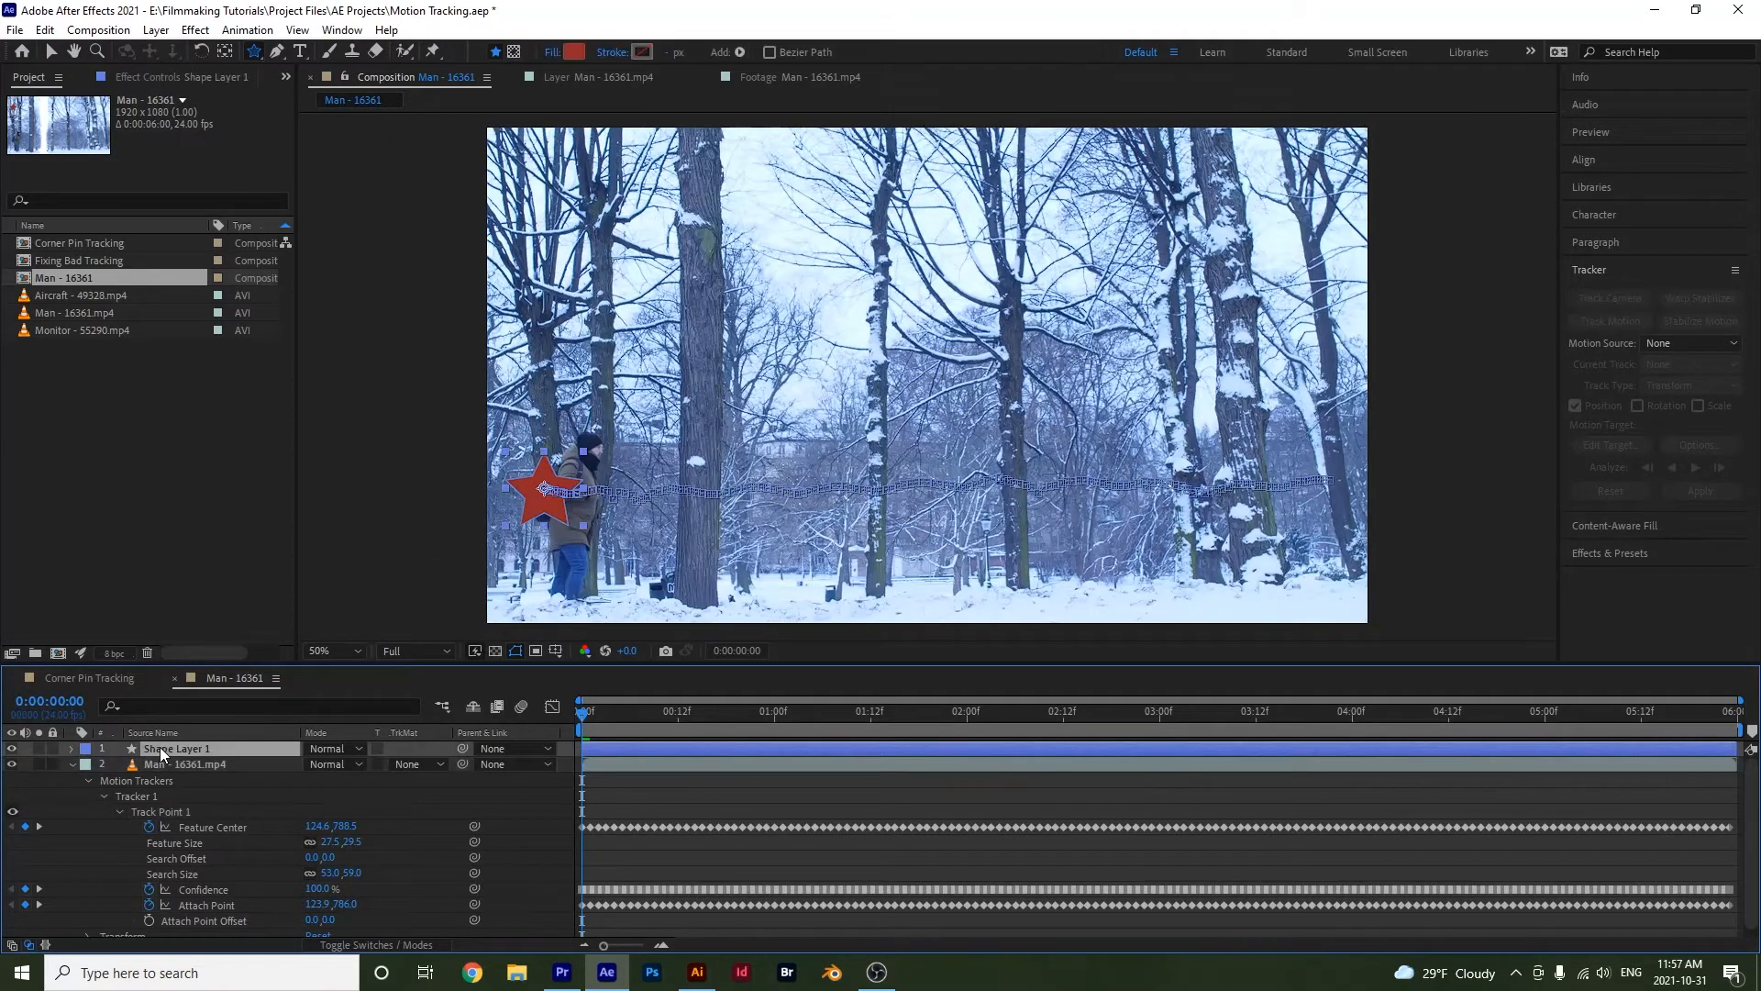
key(Return)
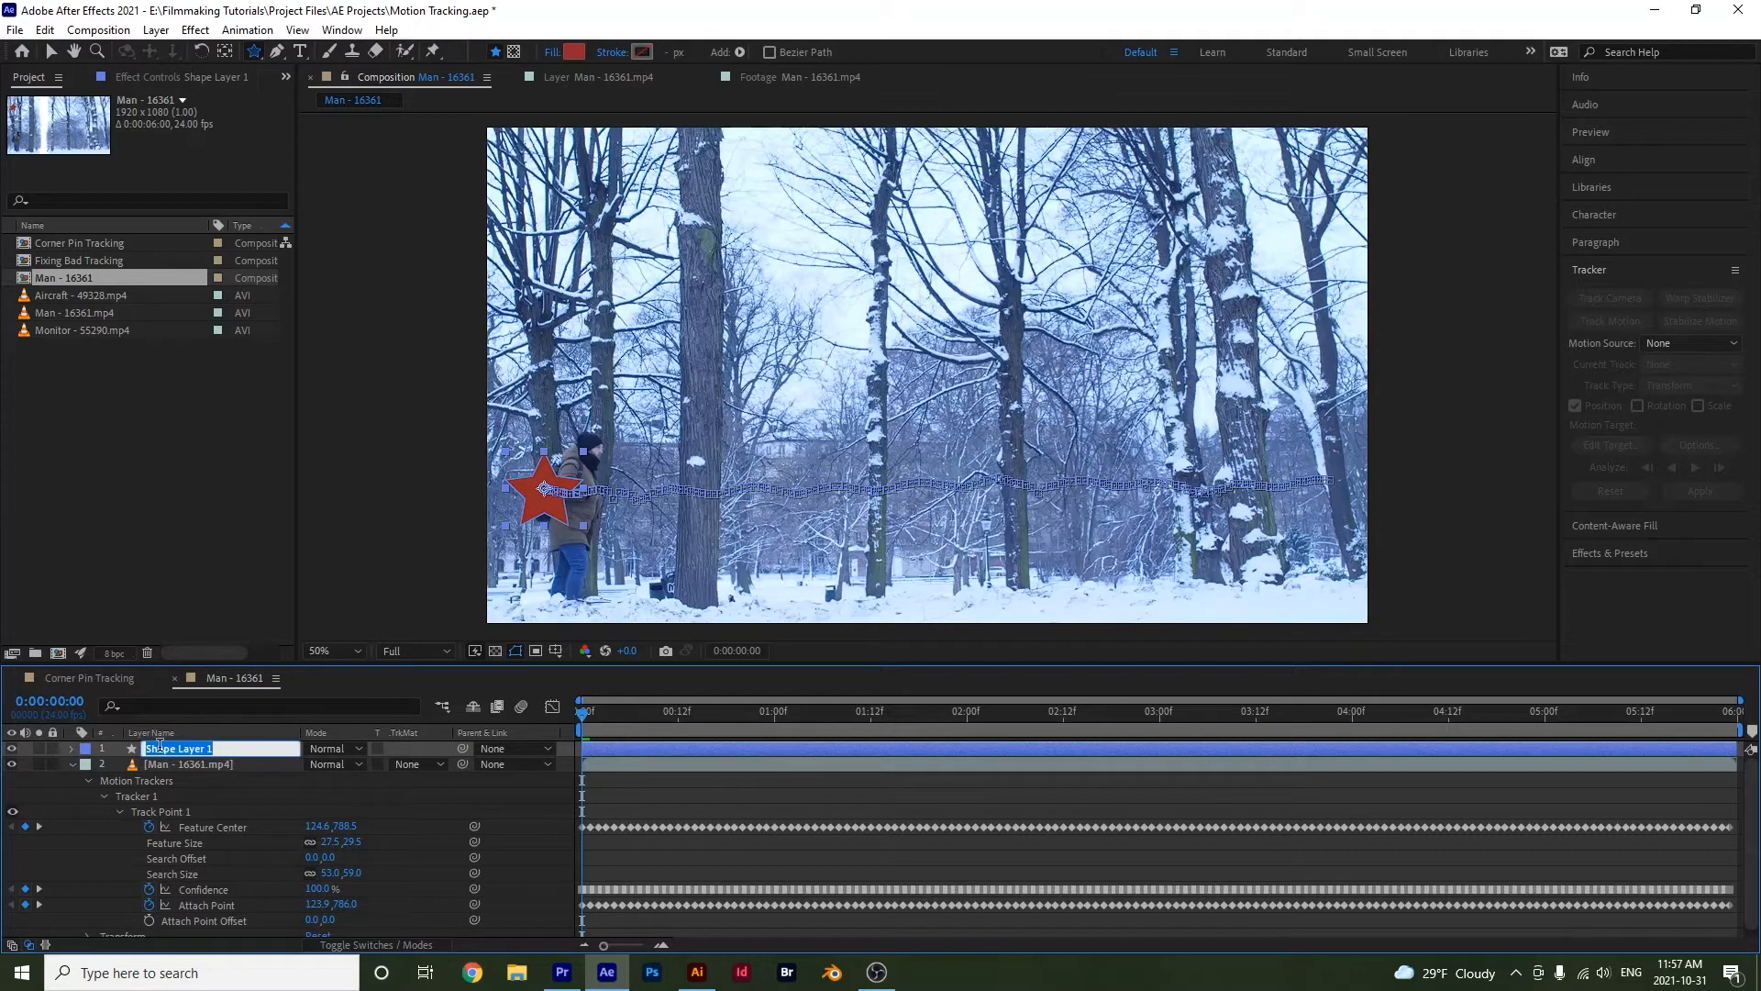
text(Sta)
key(Return)
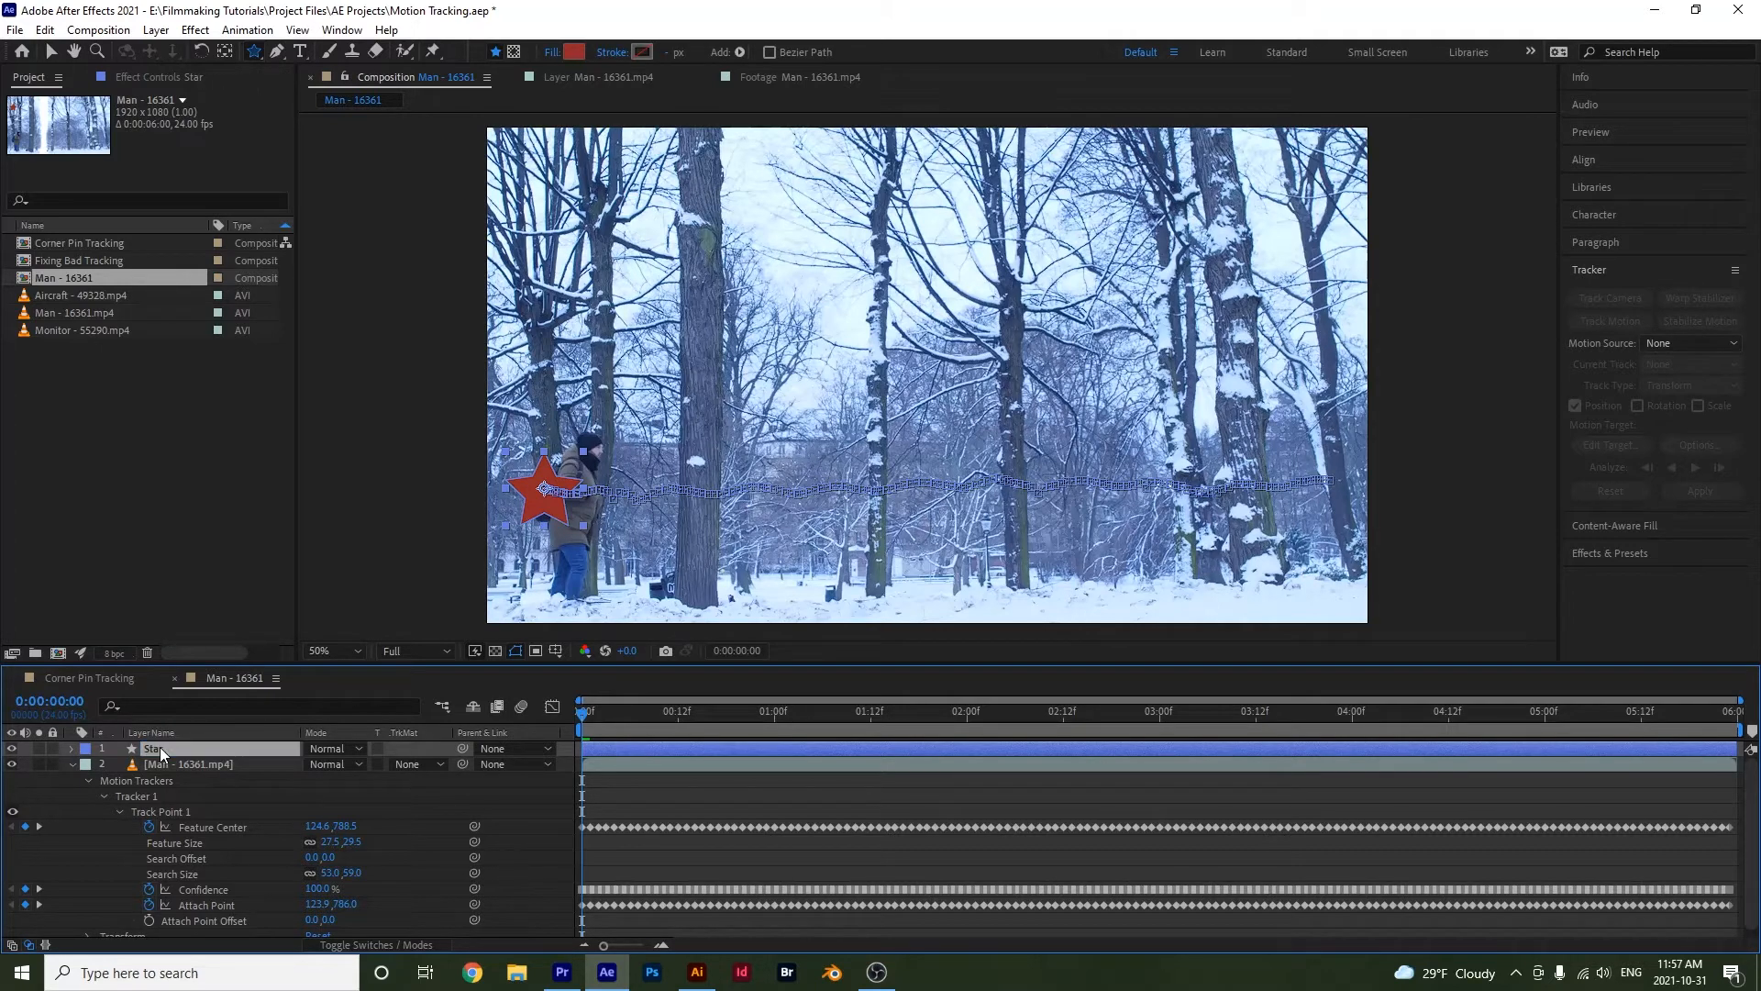
- Play the composition to check how the star follows the walking man
click(754, 805)
key(space)
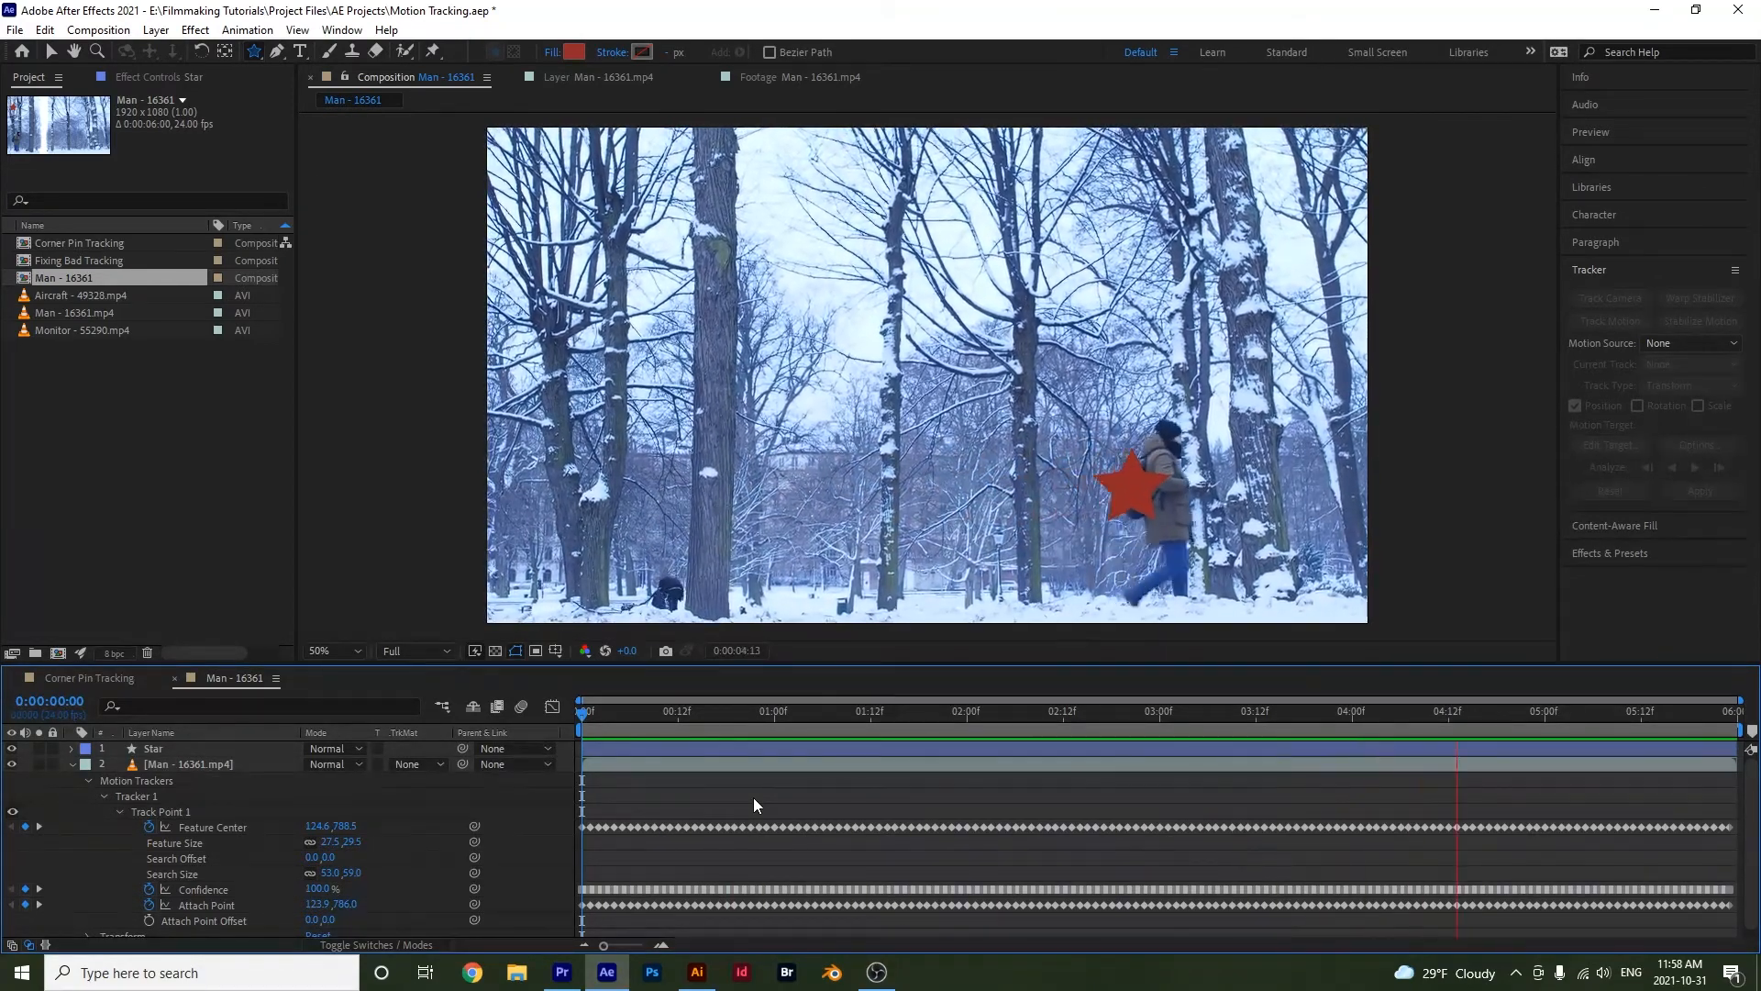
key(space)
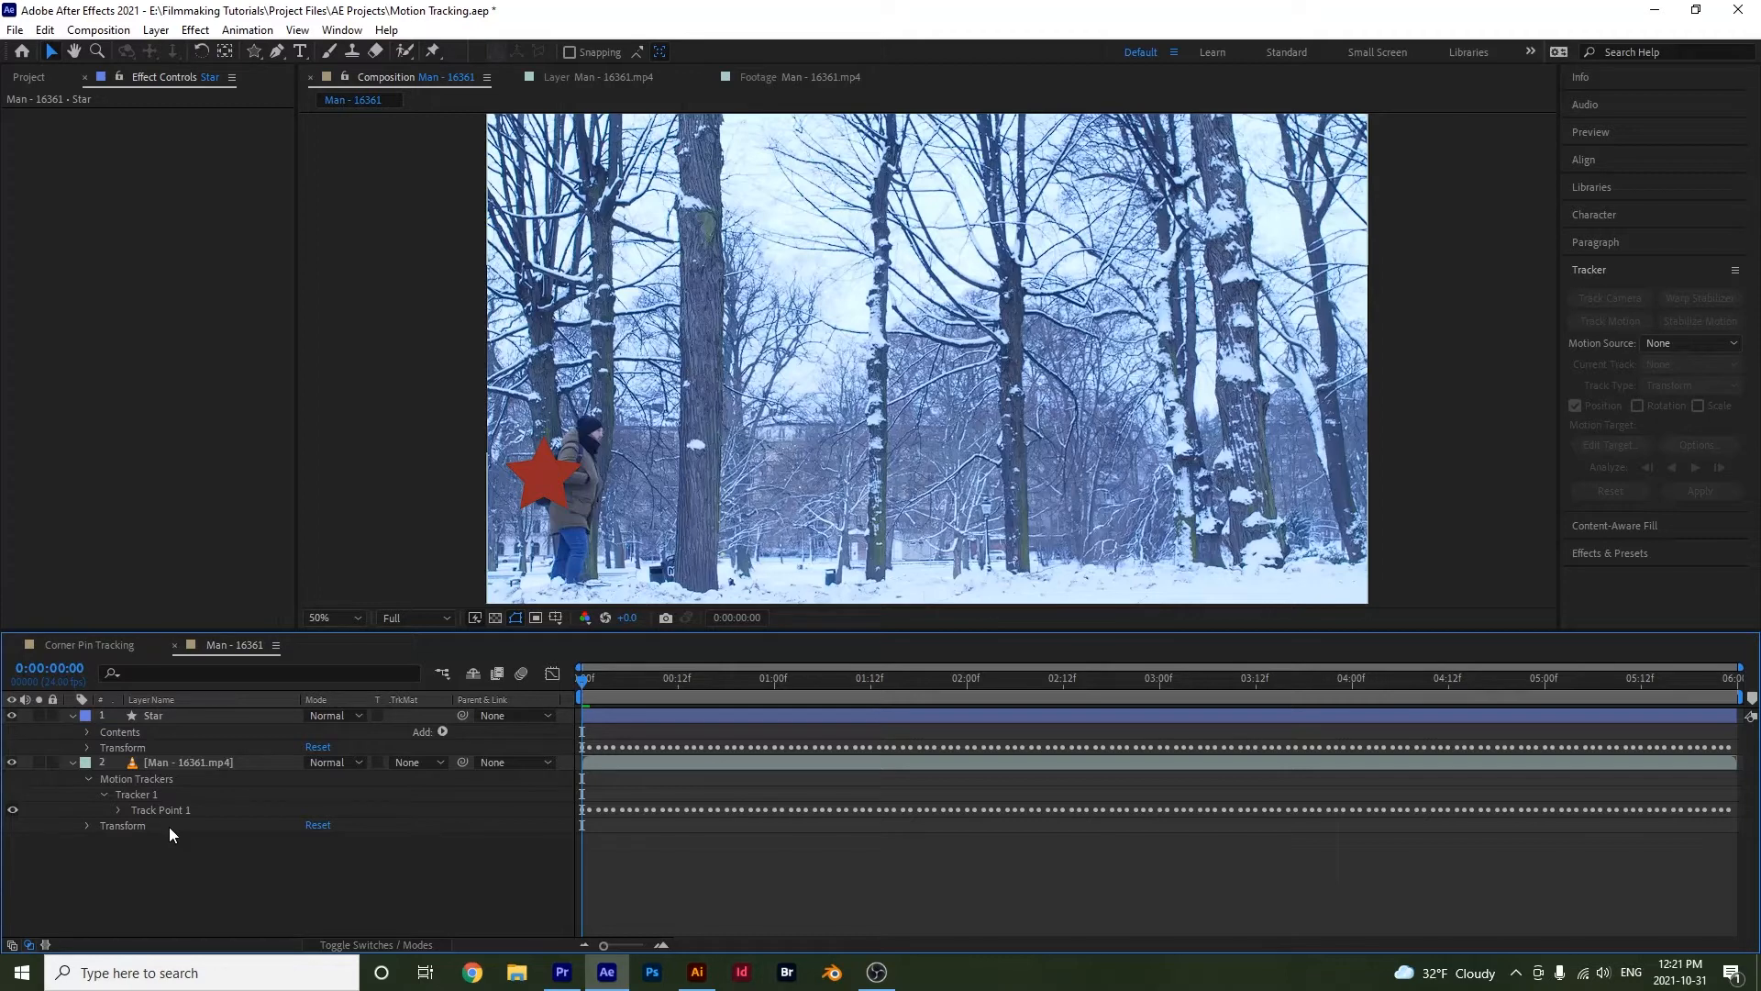
- Compare Track Point 1's properties with the Star layer's Position keyframes and preview the motion again
click(143, 795)
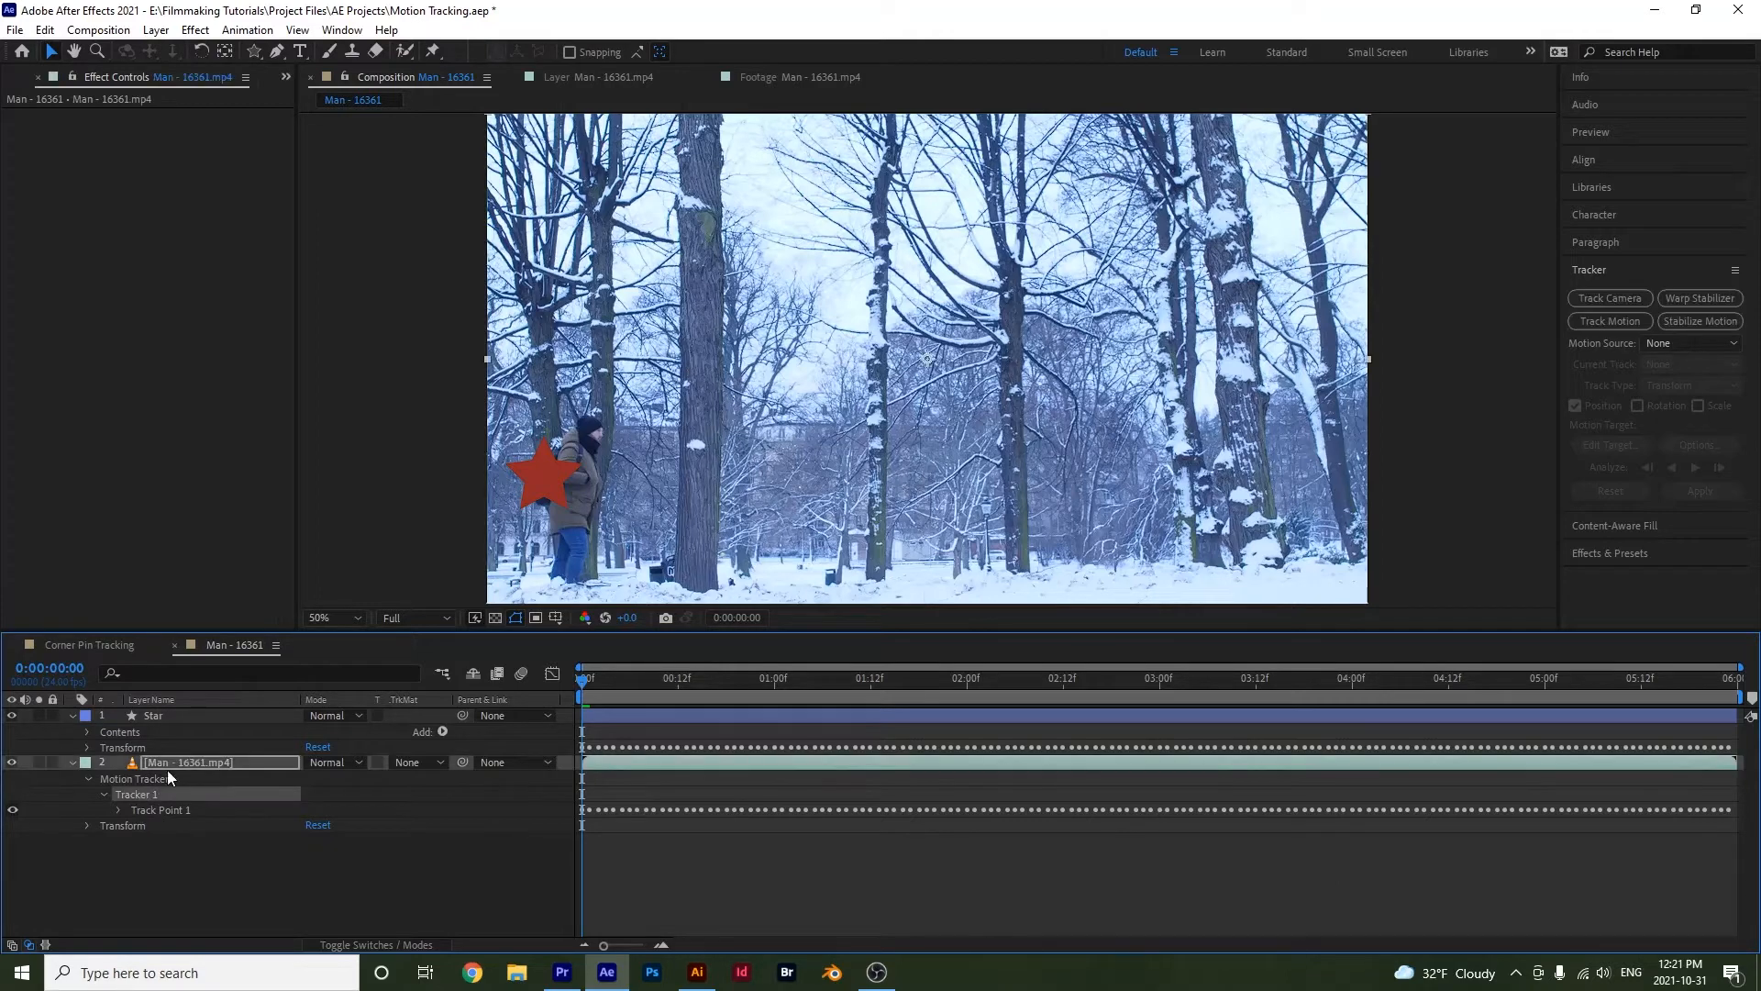
click(117, 811)
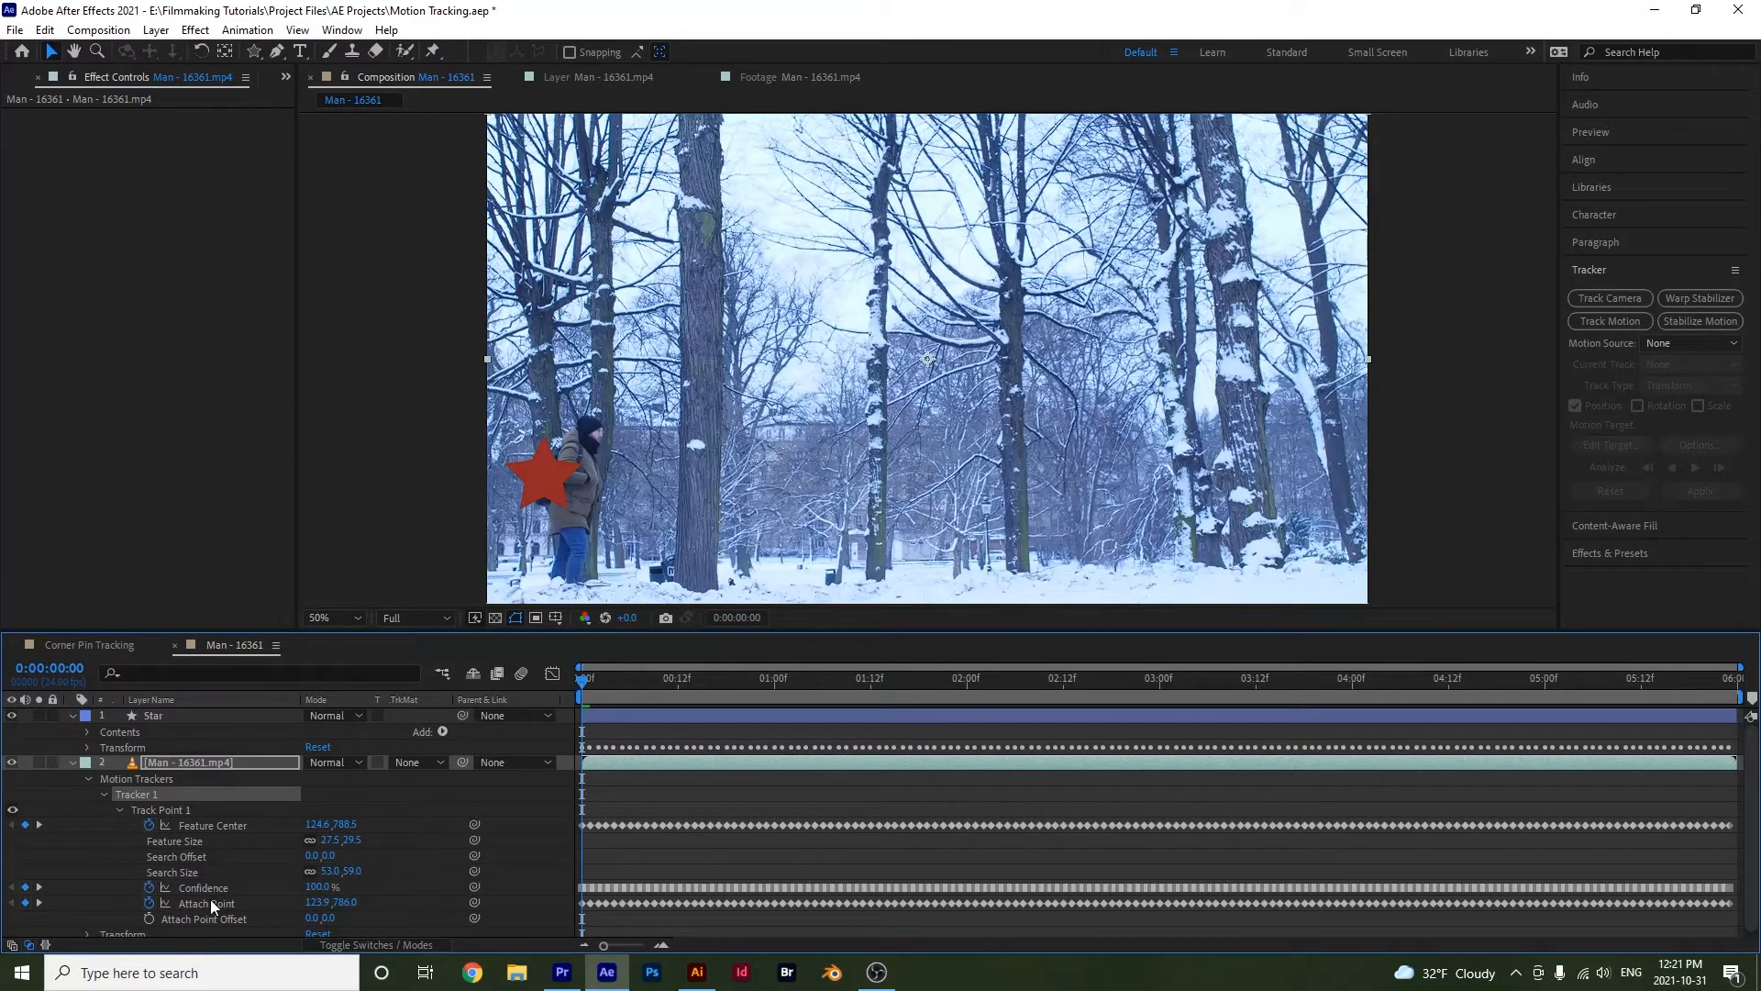
click(167, 713)
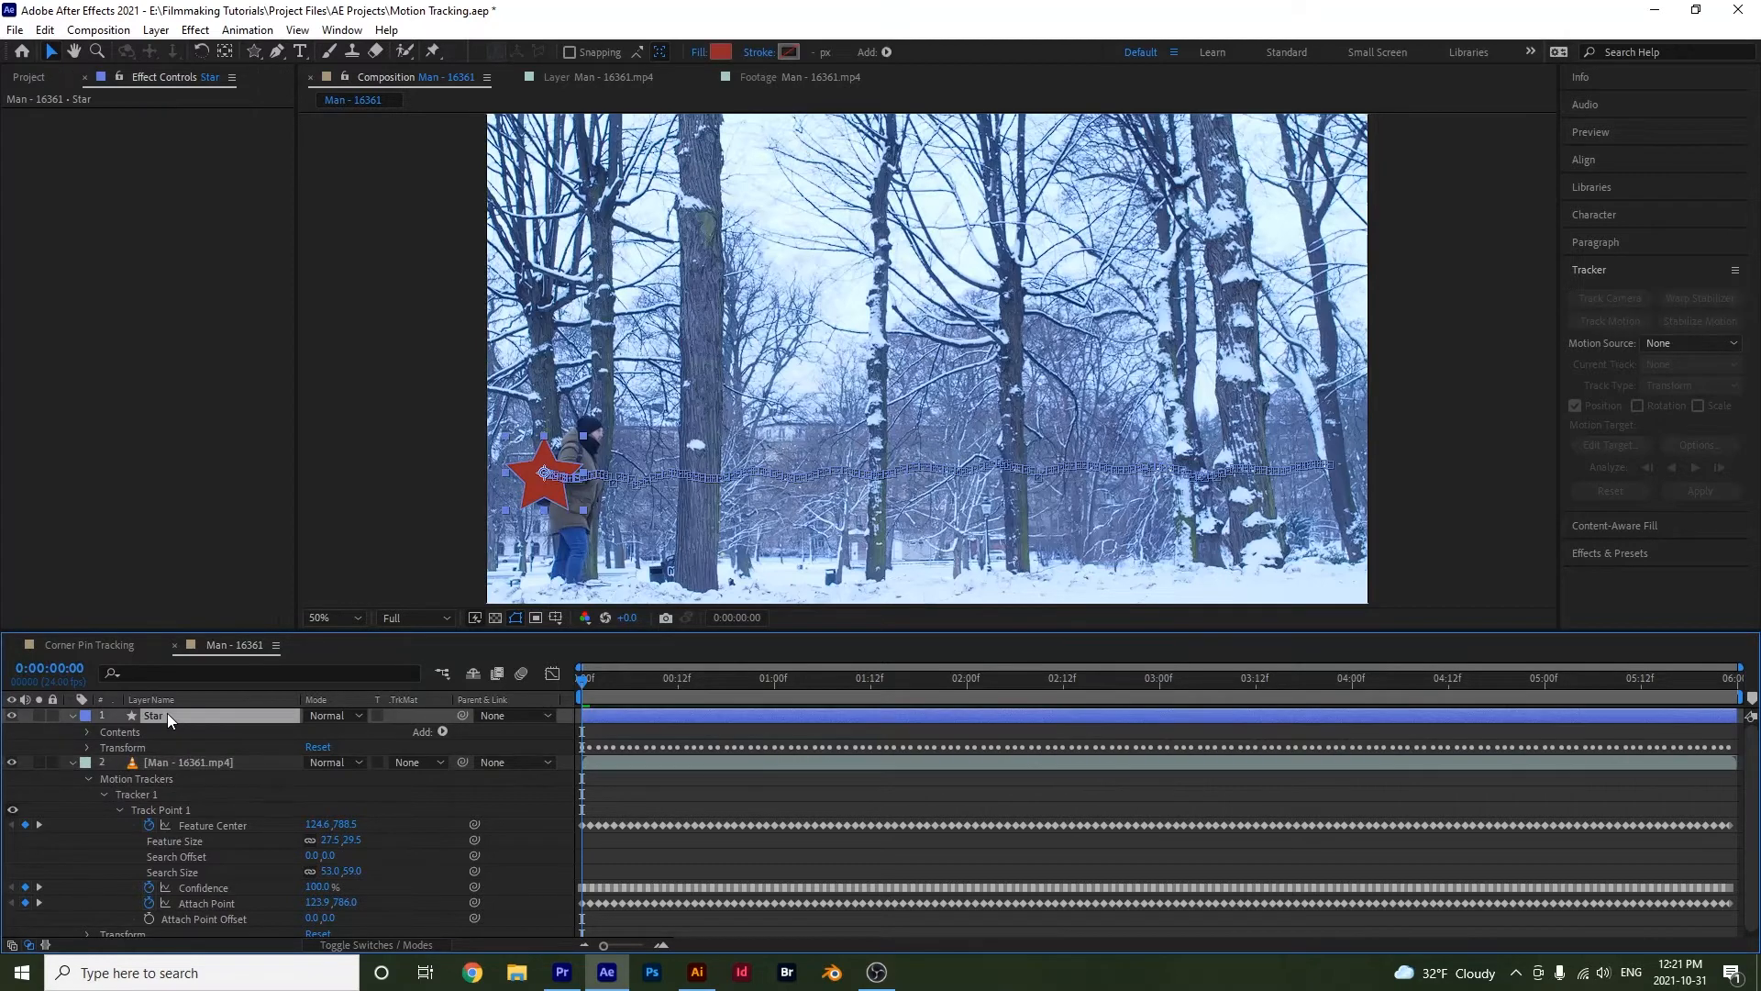
click(86, 749)
click(178, 775)
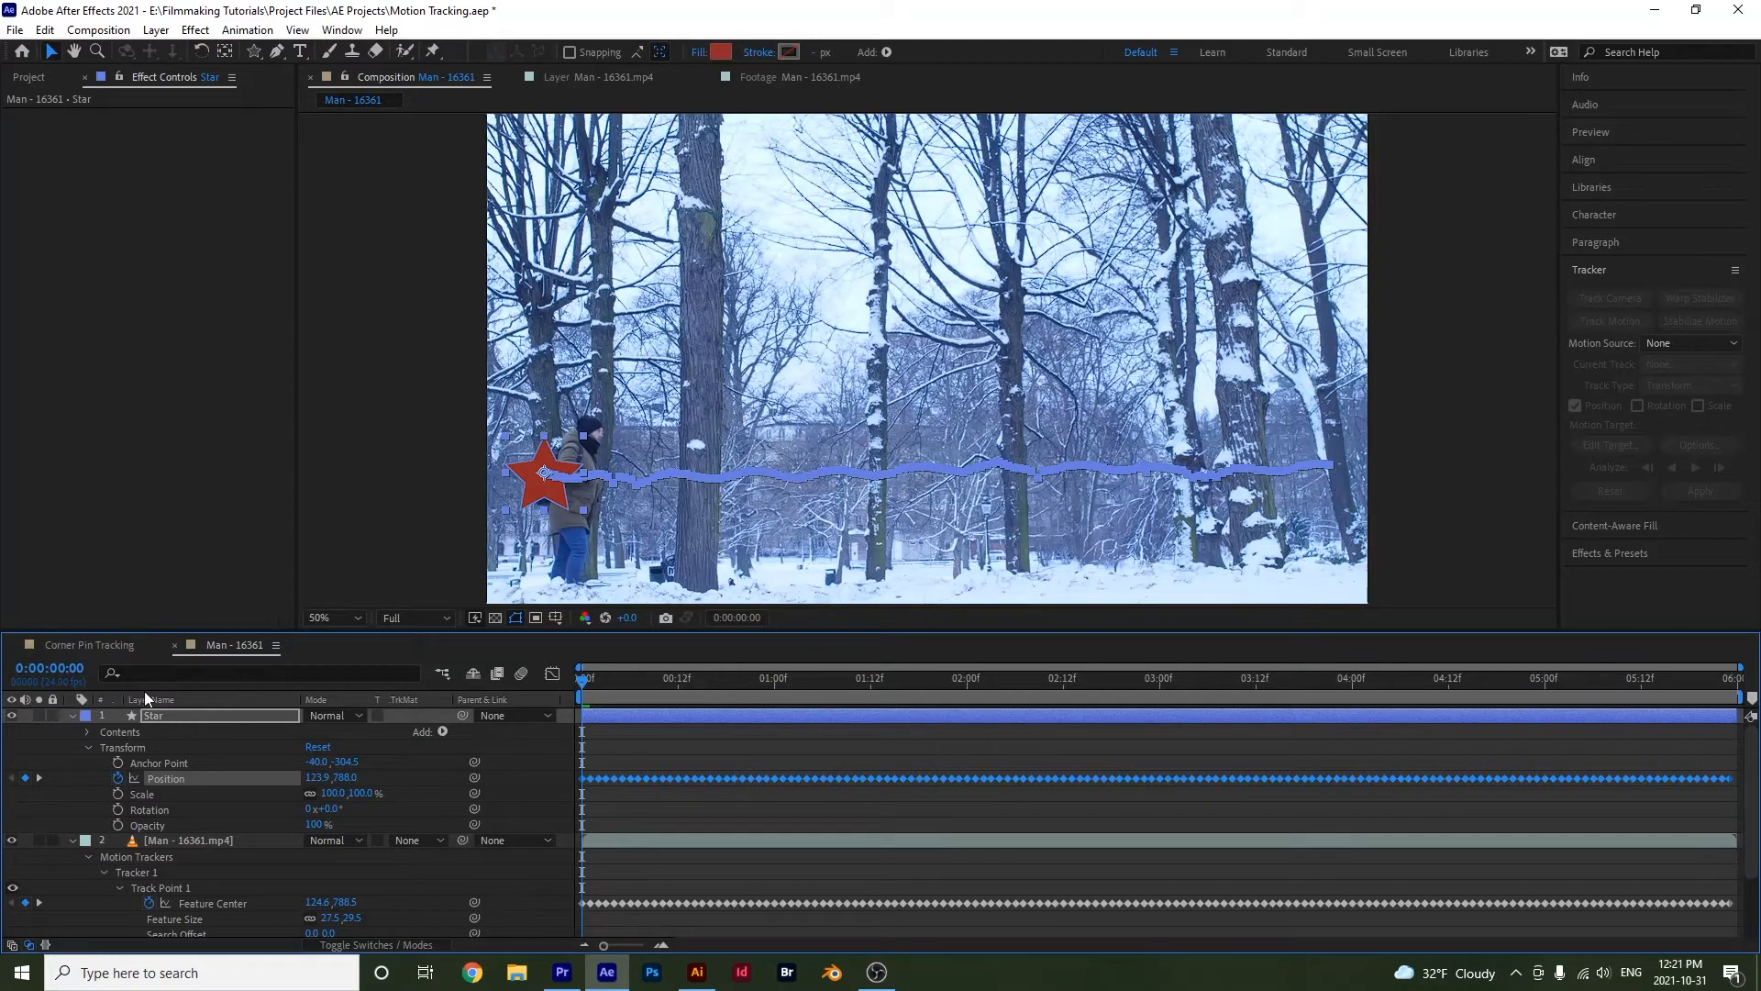
key(space)
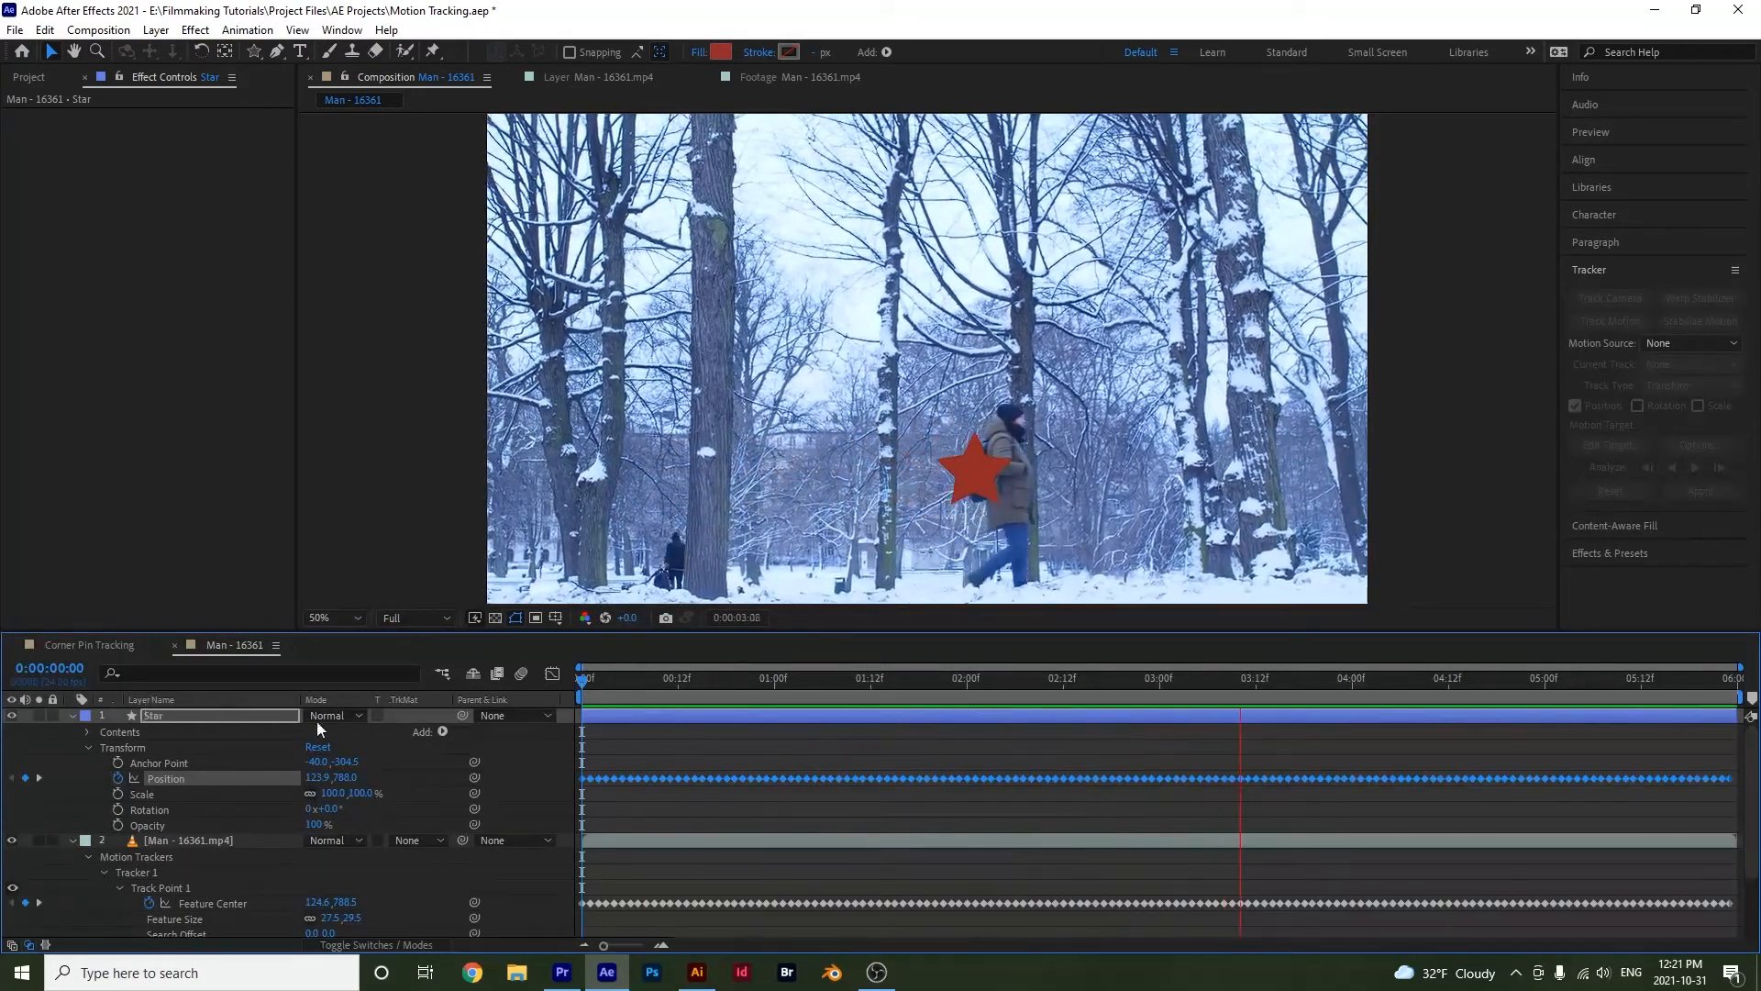
key(space)
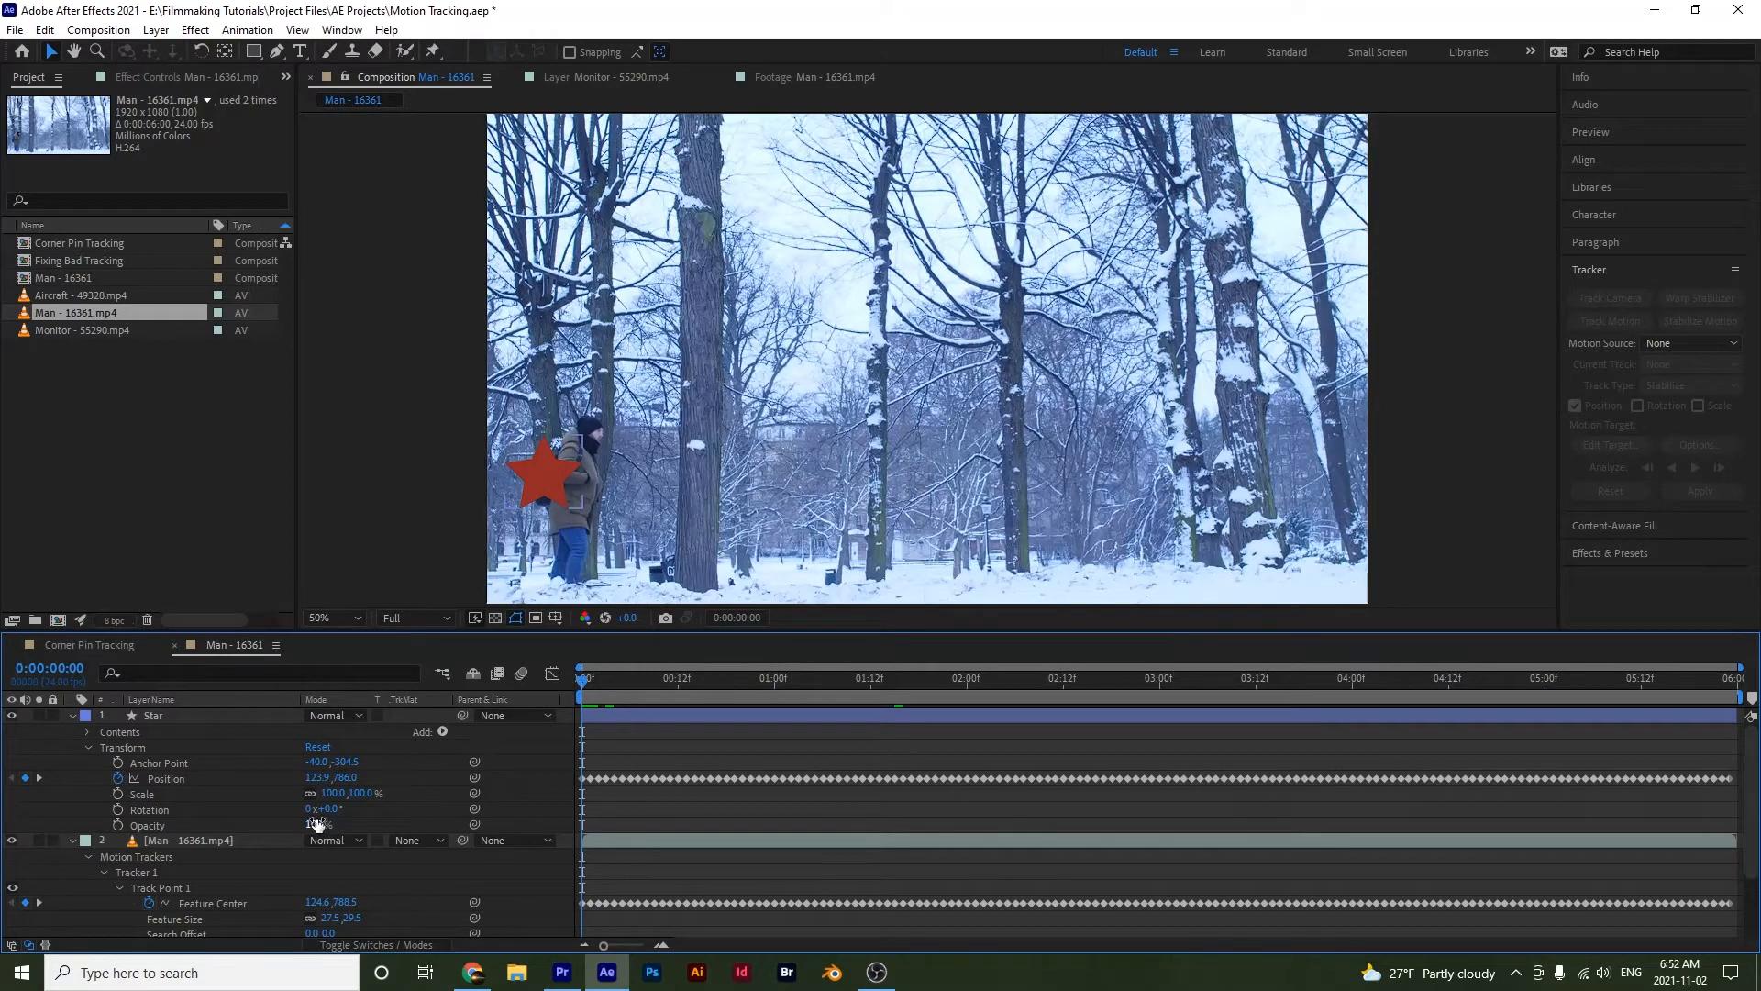
- Check Track Point 1's Attach Point Offset property and delete all Position keyframes from the Star layer
scroll(367, 835, down, 3)
click(216, 910)
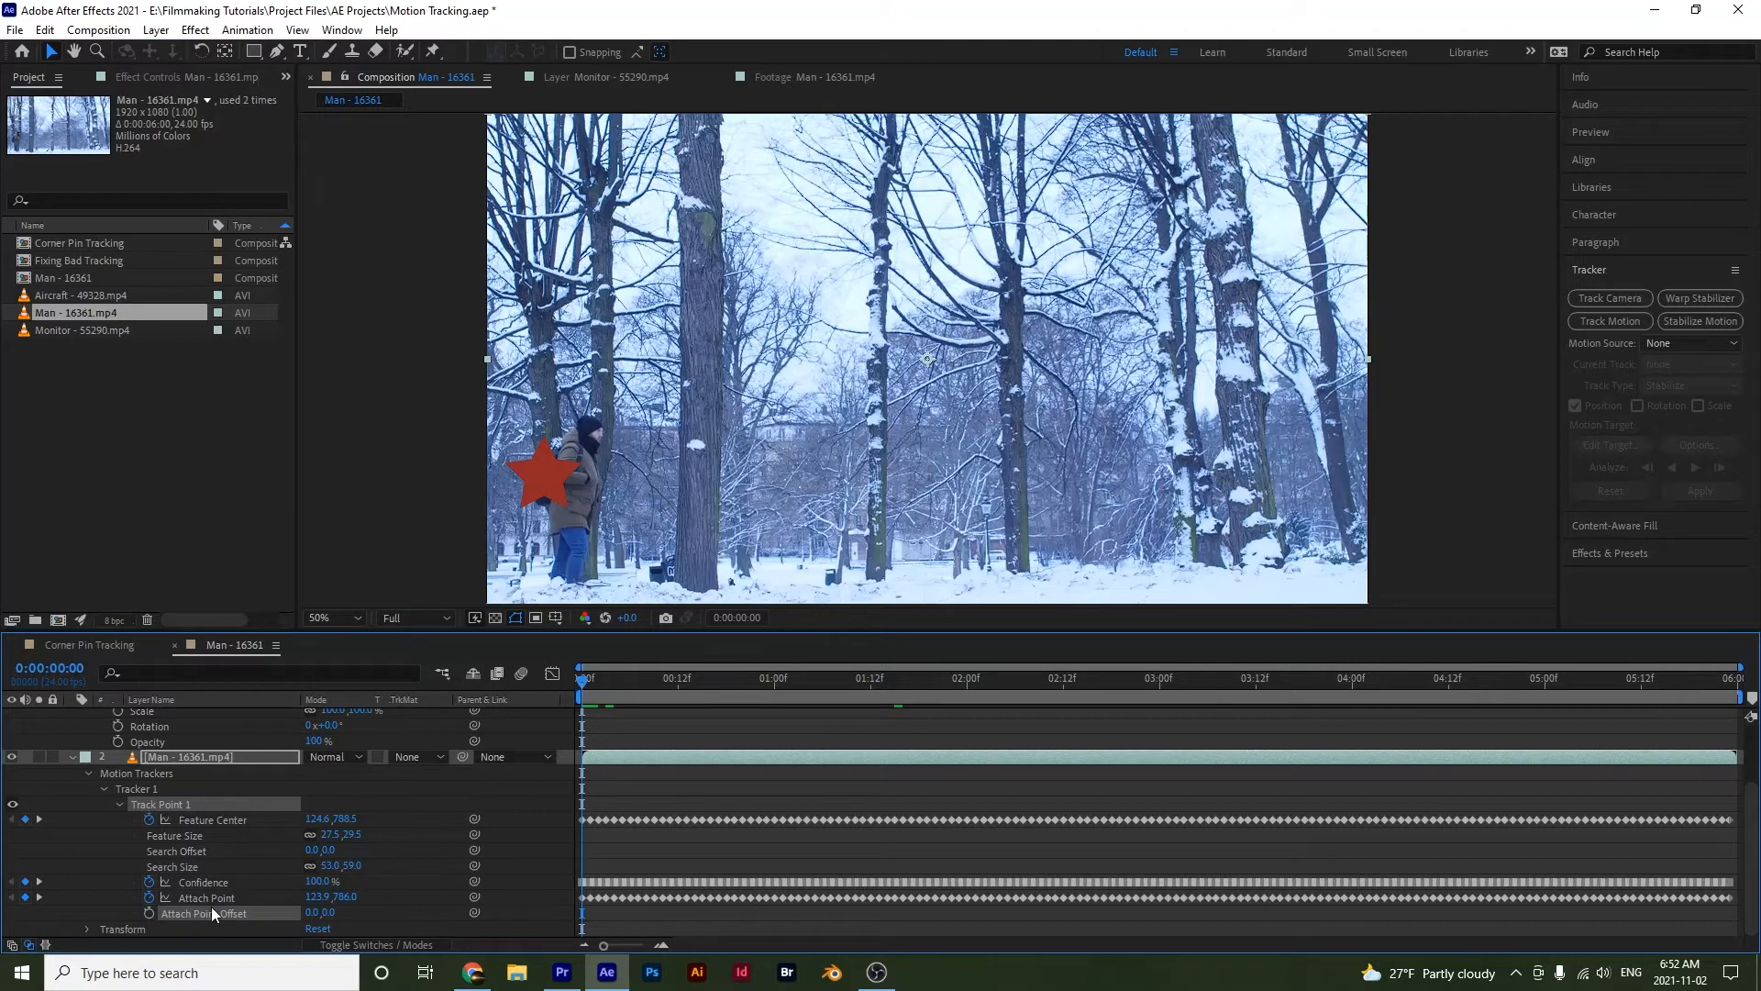
scroll(300, 868, up, 2)
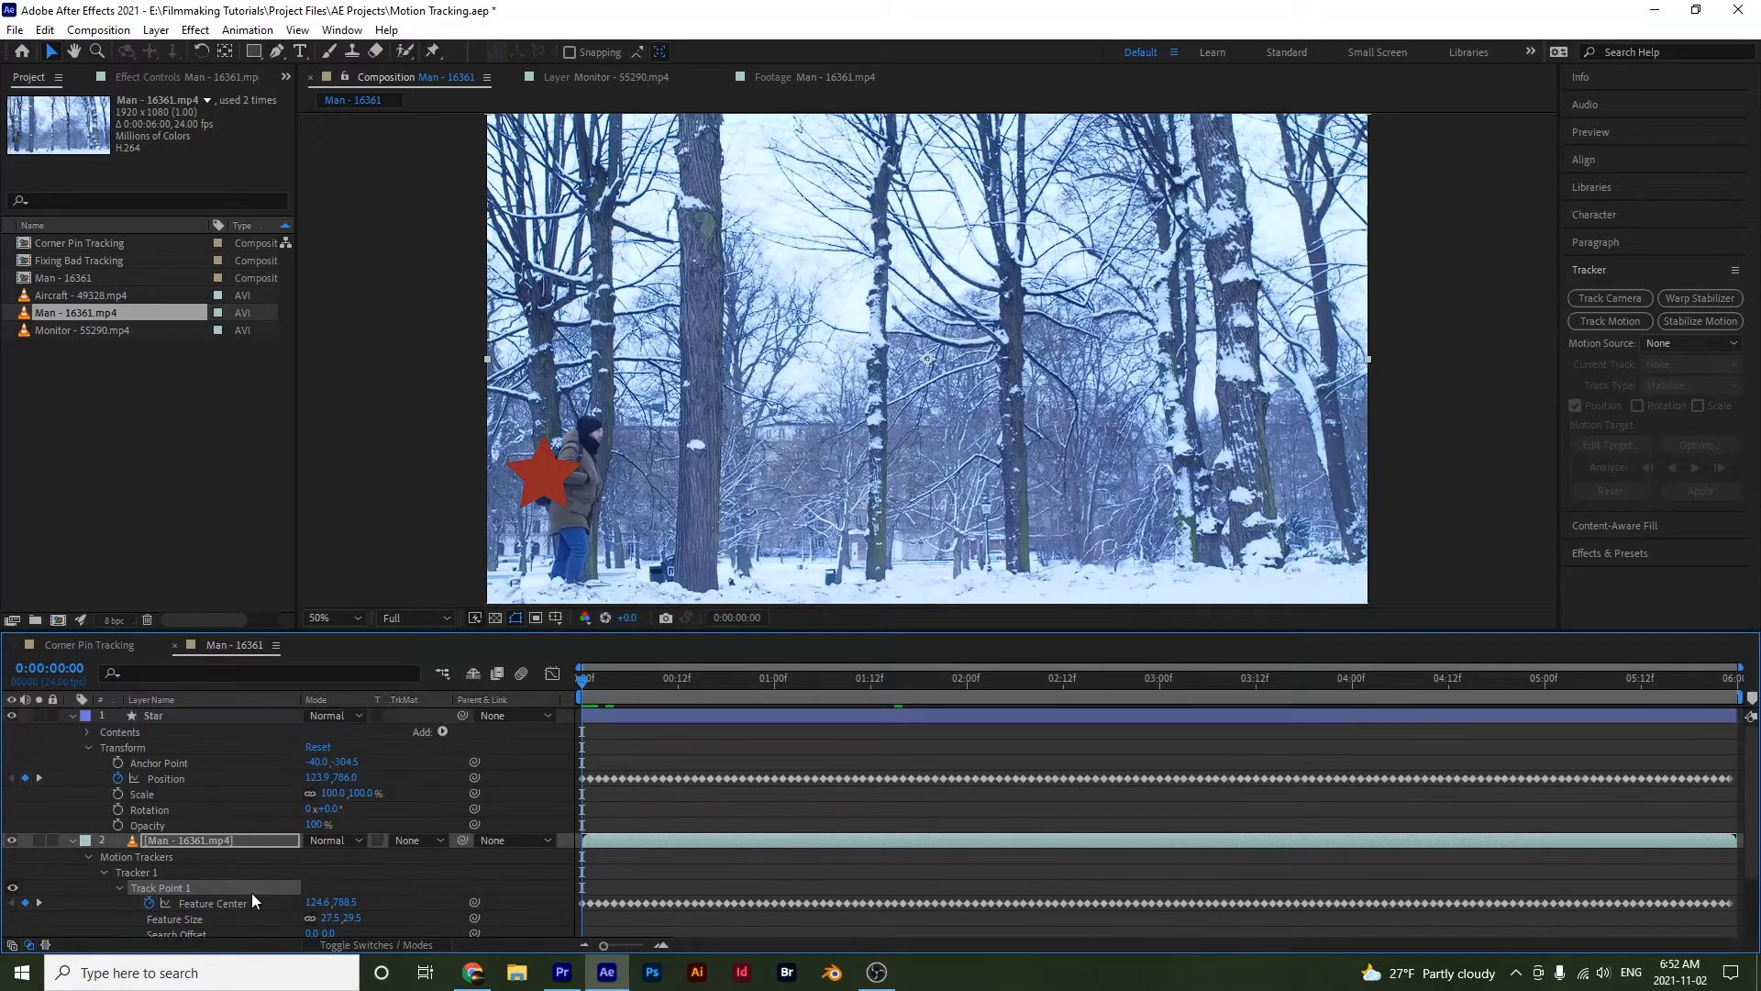
click(165, 779)
key(Delete)
- Open the Man - 16361.mp4 layer in its viewer and set Track Point 1's Attach Point Offset to -46.0, 103.0
scroll(162, 778, down, 2)
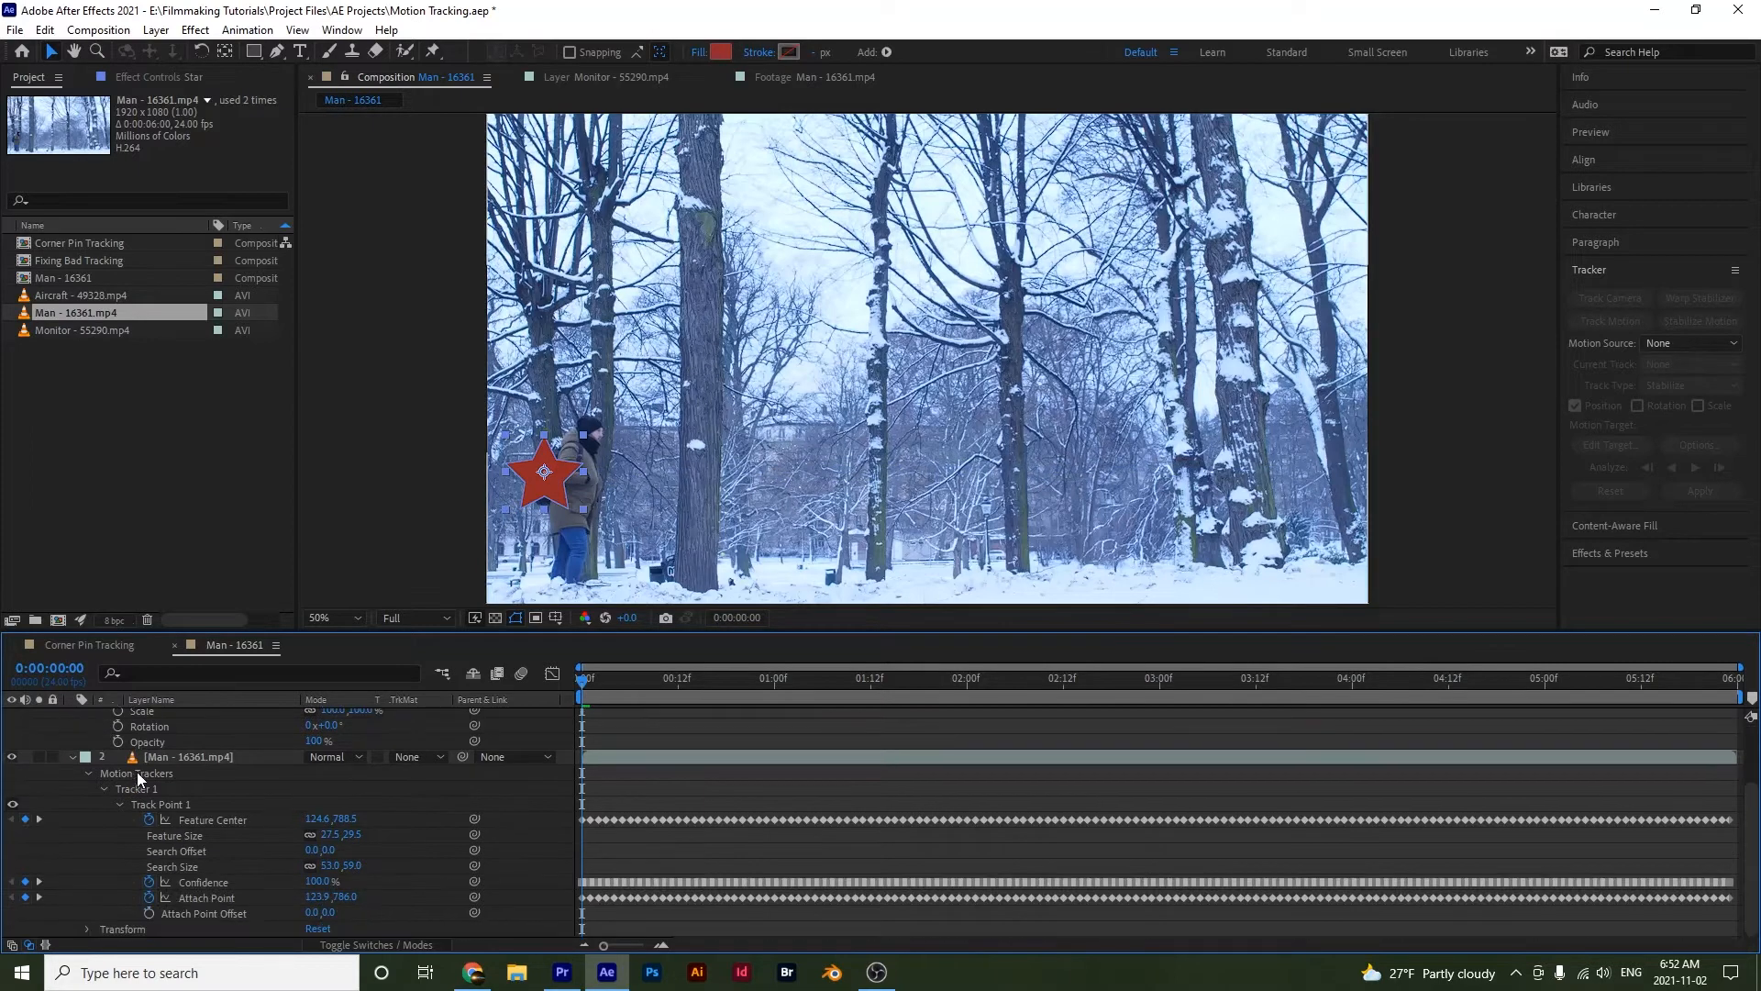
double_click(158, 760)
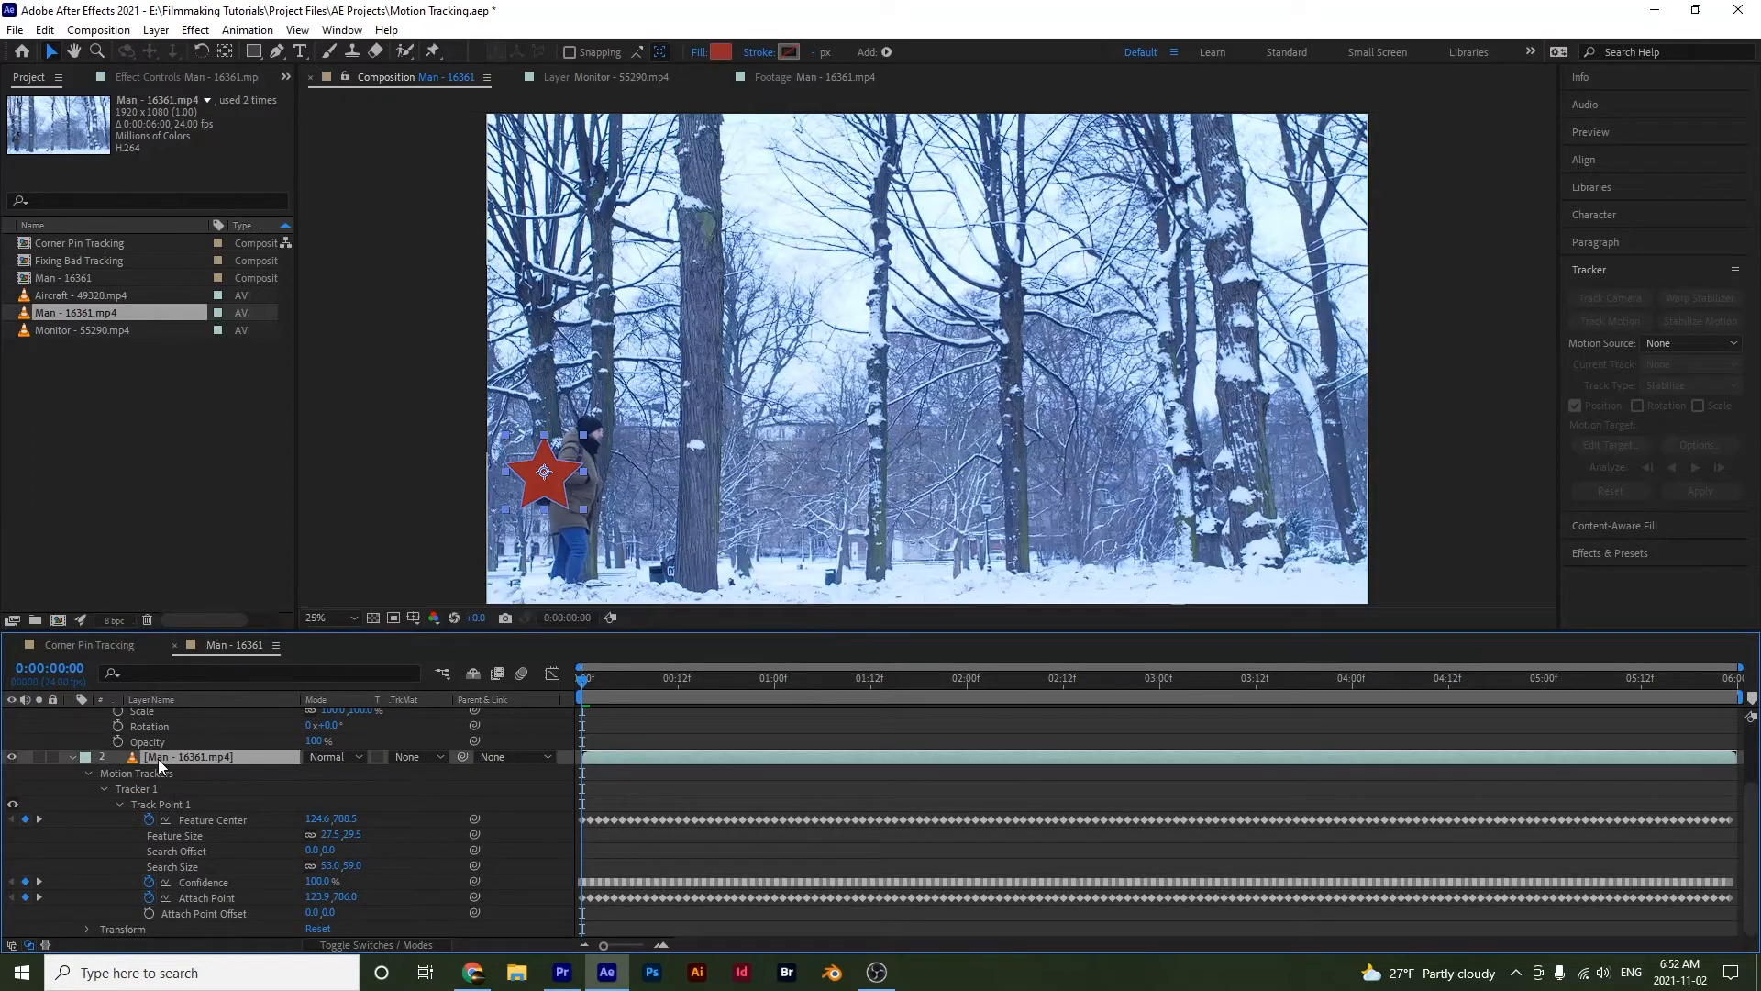
scroll(747, 444, up, 4)
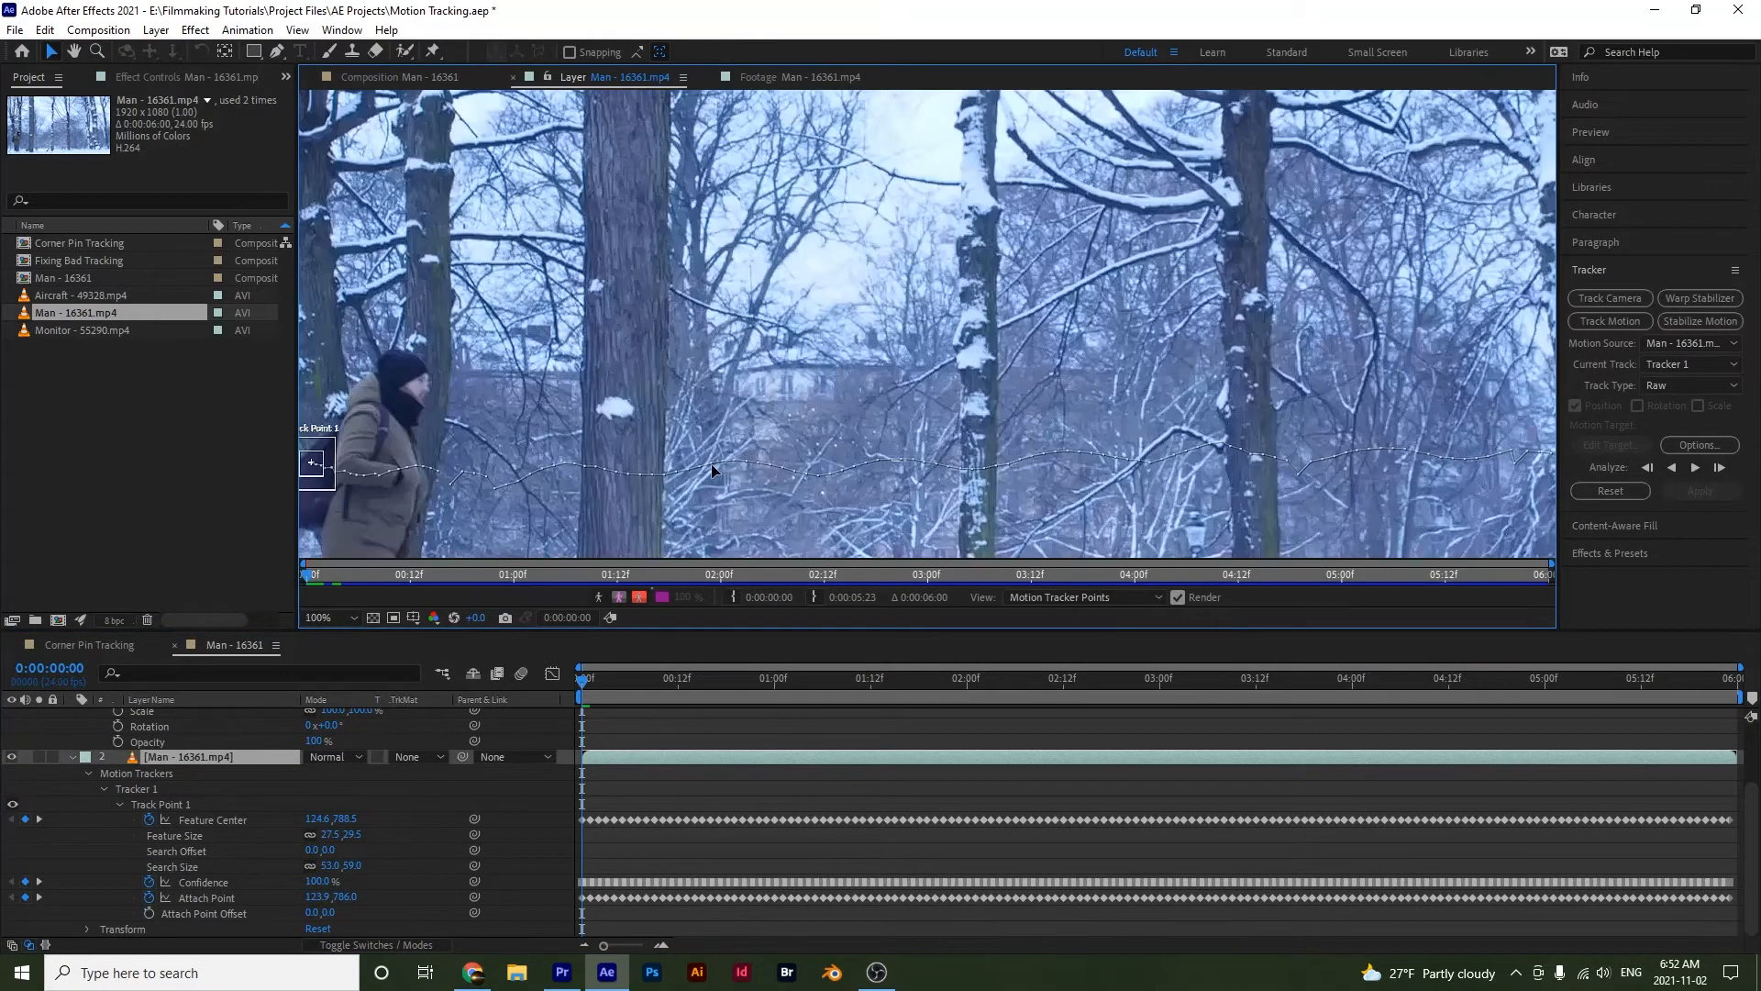
key(h)
drag(458, 444, 939, 385)
key(v)
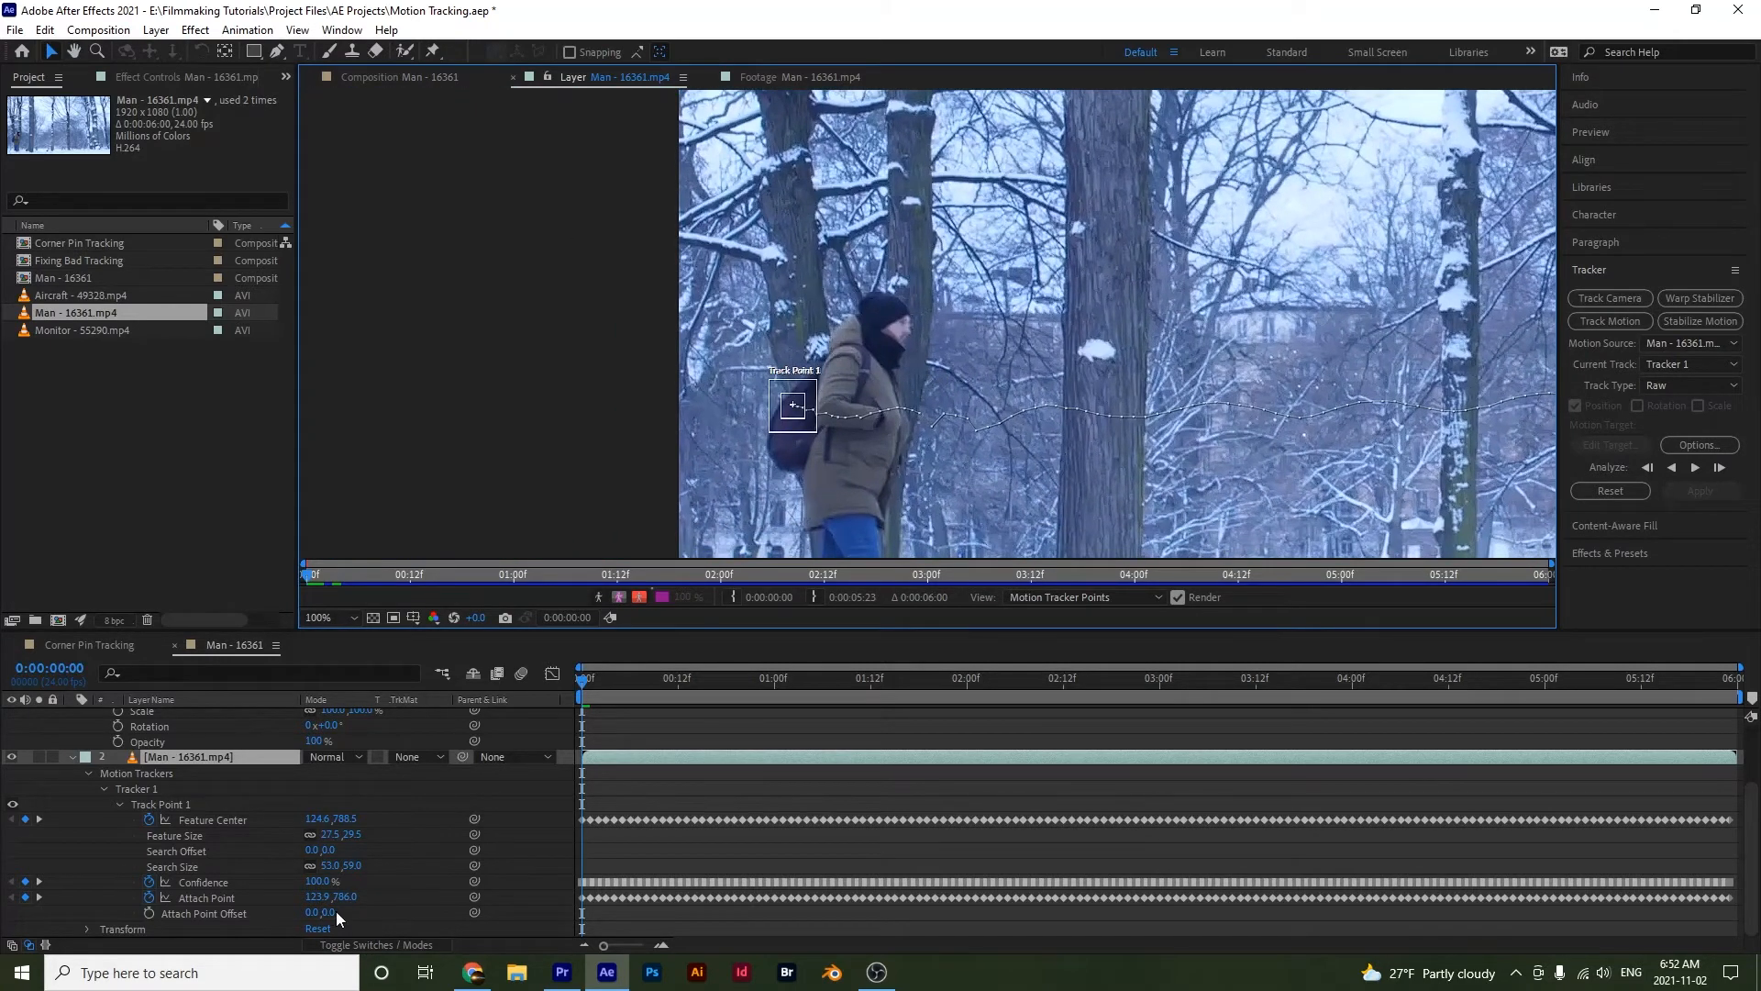
drag(335, 911, 418, 905)
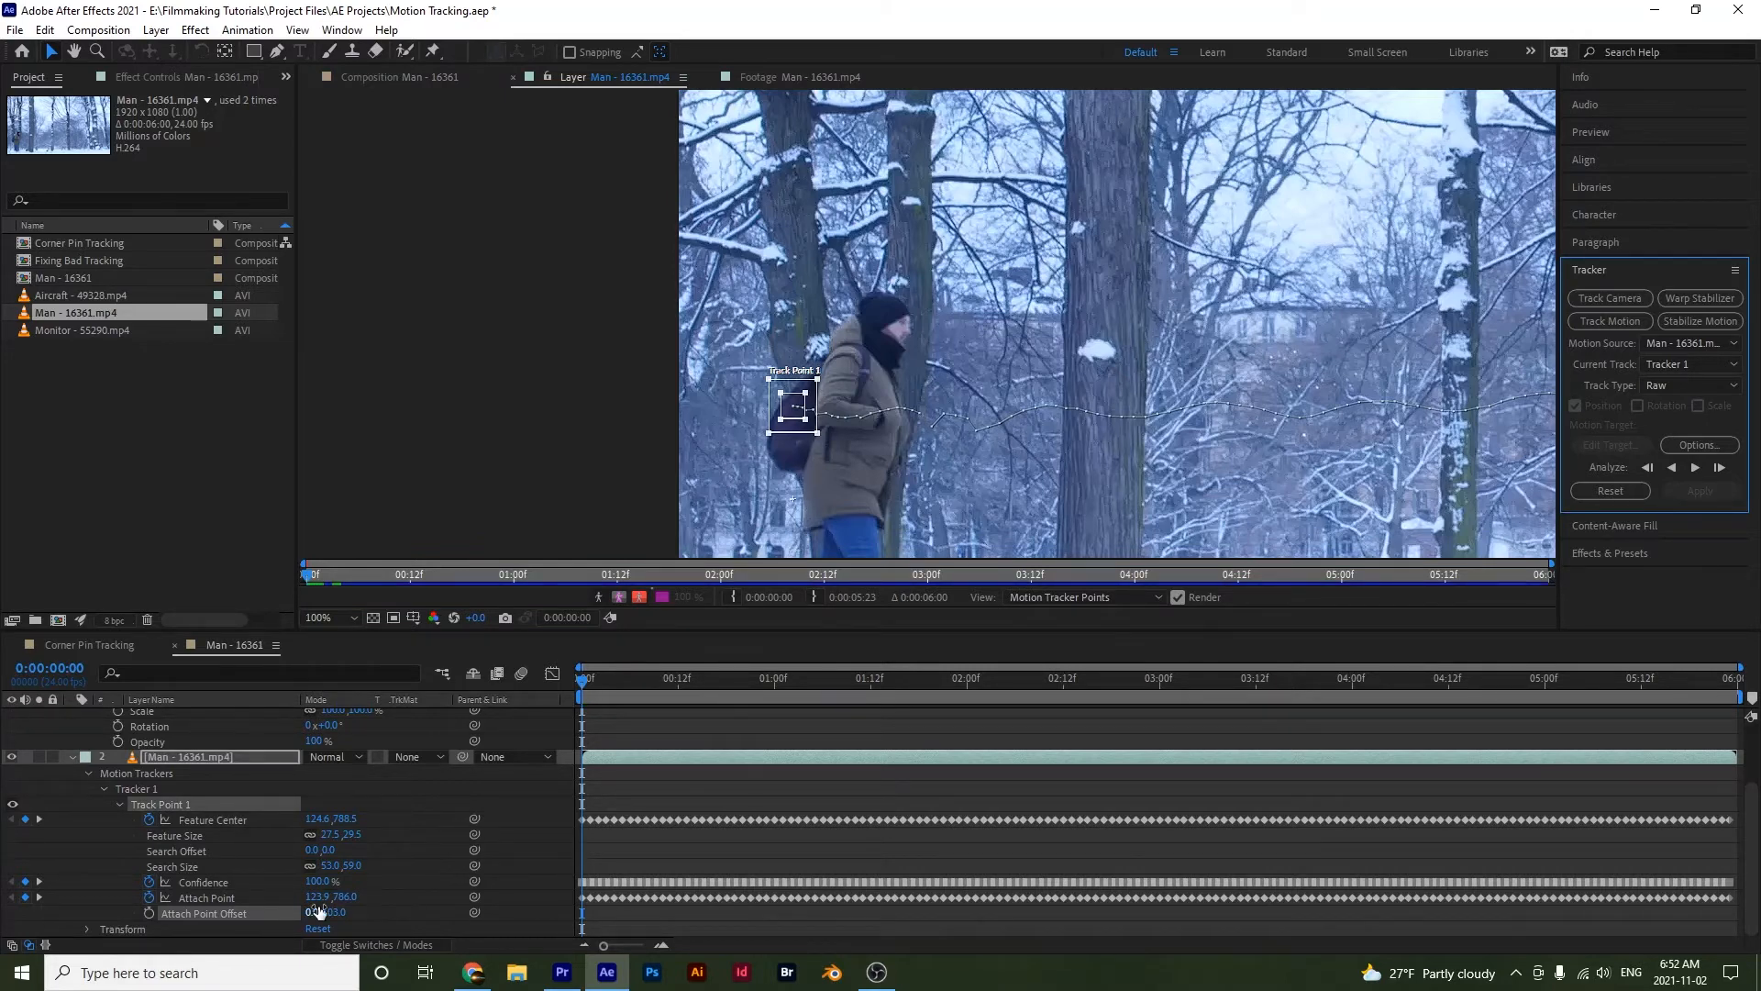
drag(312, 912, 266, 895)
- Set Tracker 1's track type to Transform with the Star layer as motion target, apply it in X and Y, and preview the result
click(1693, 383)
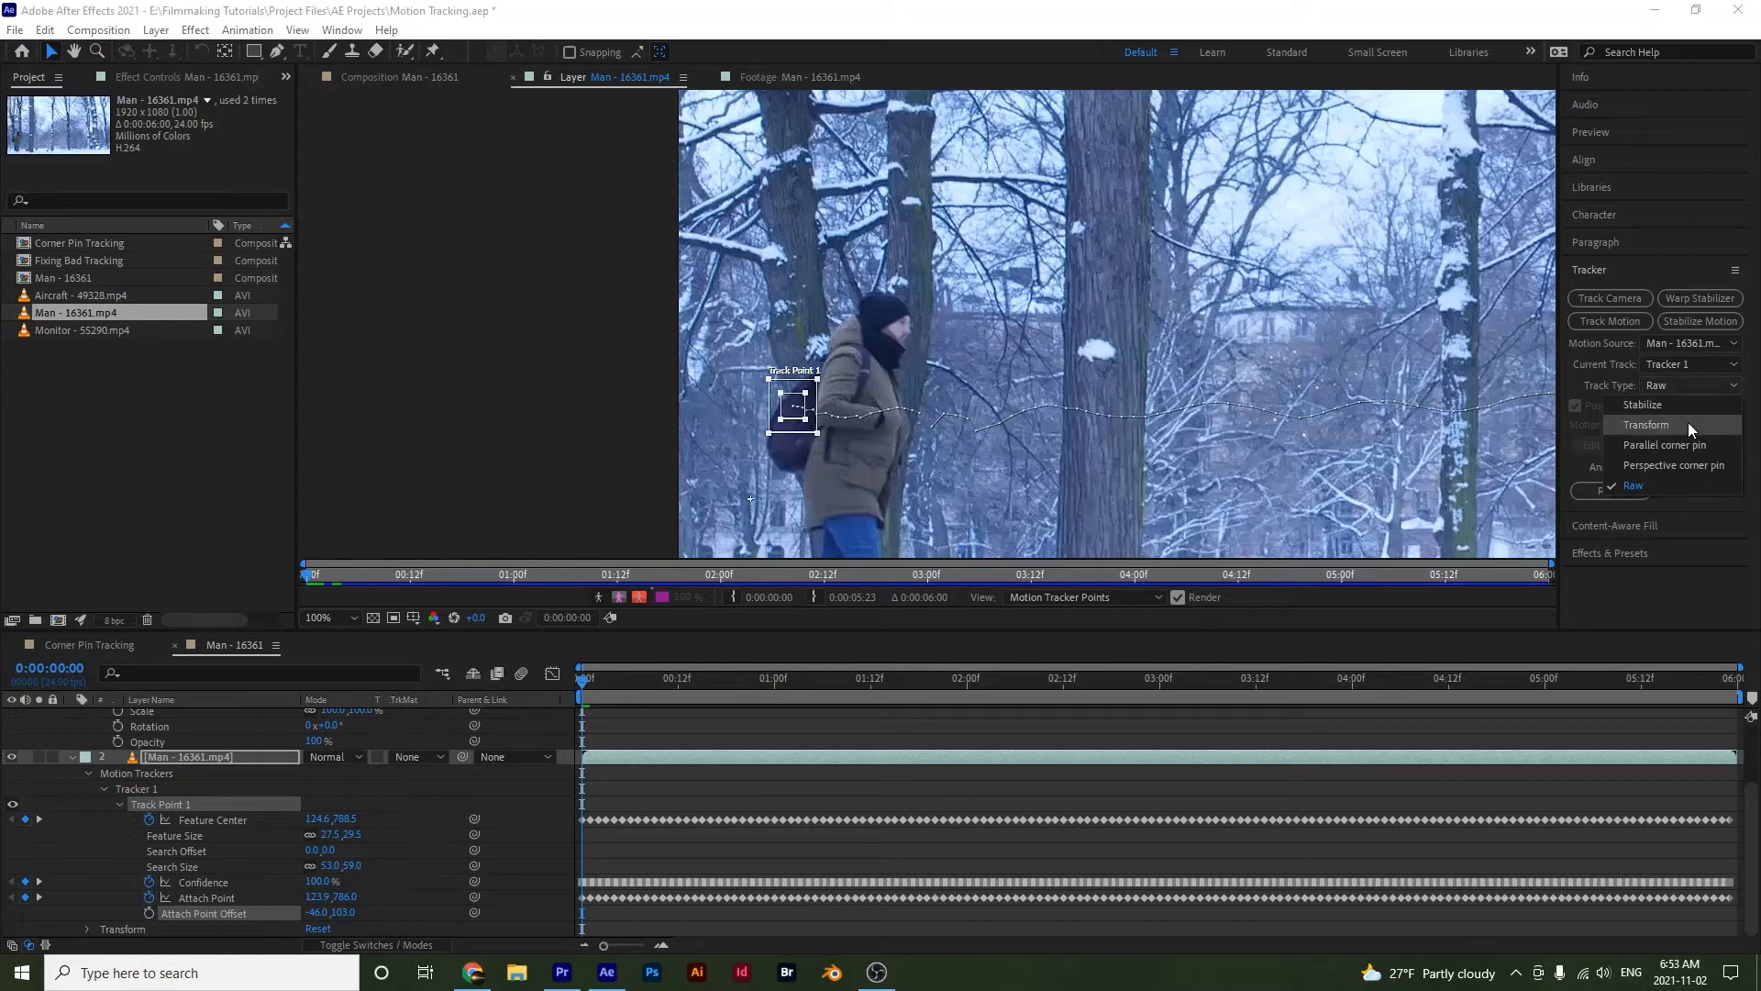
click(1688, 422)
click(1616, 444)
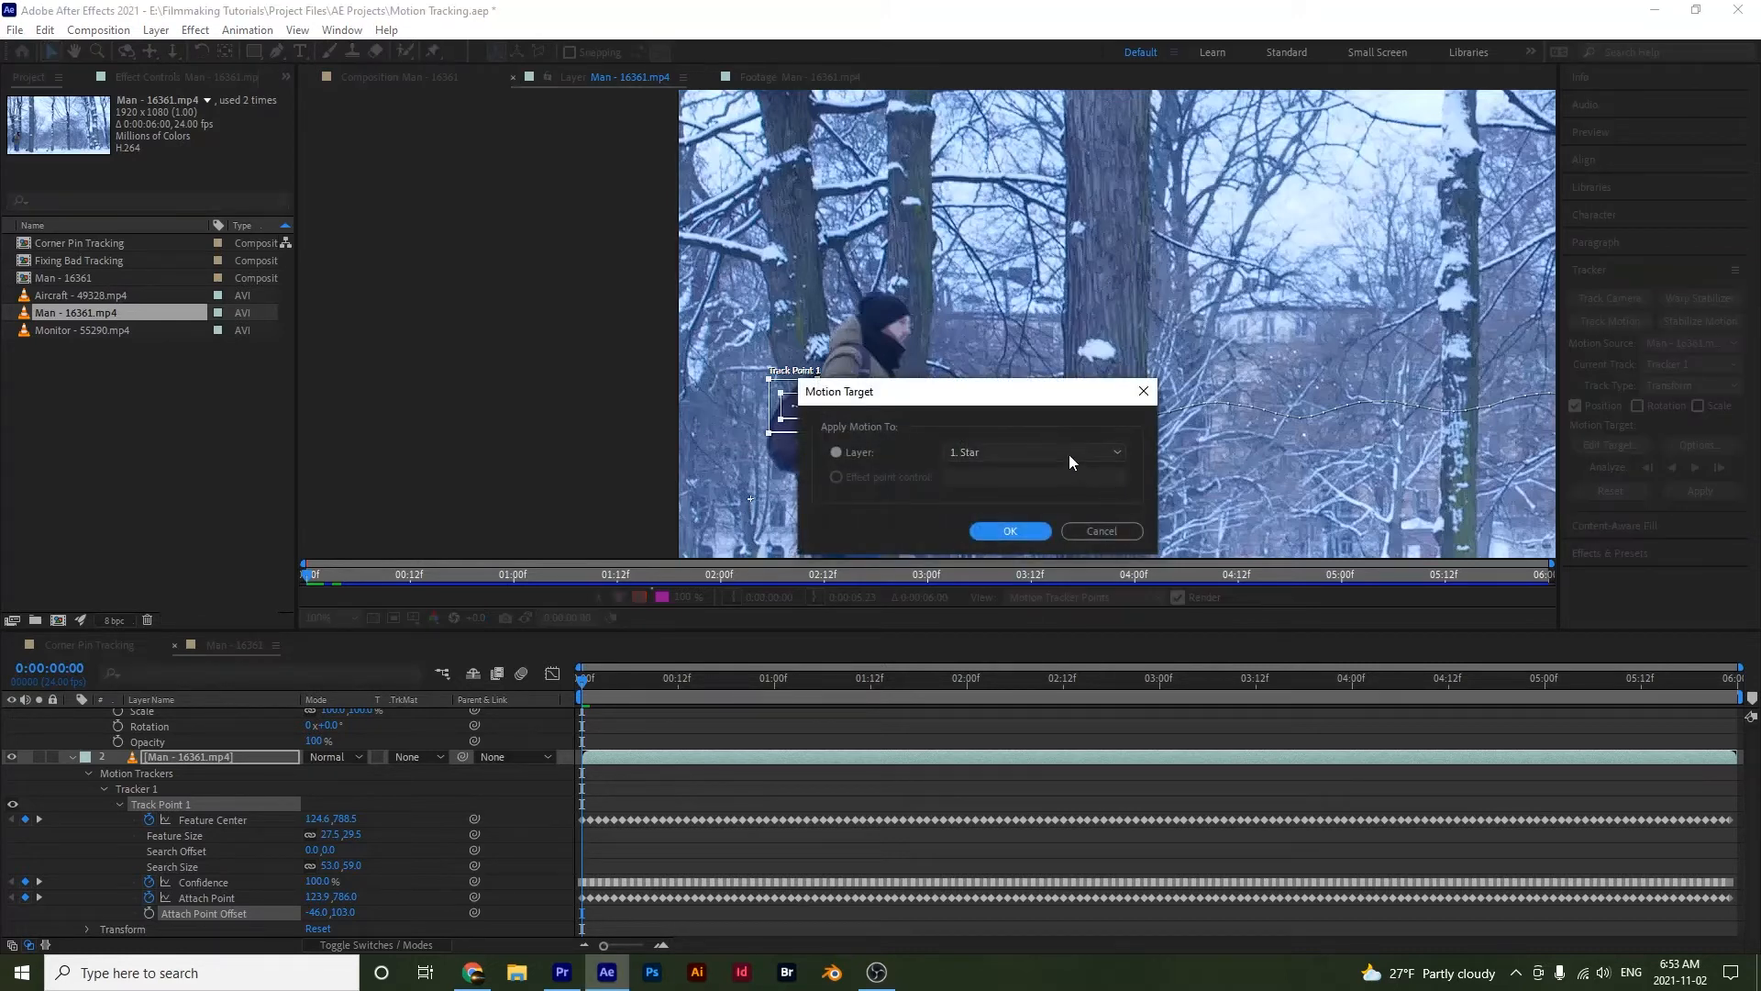
click(1009, 532)
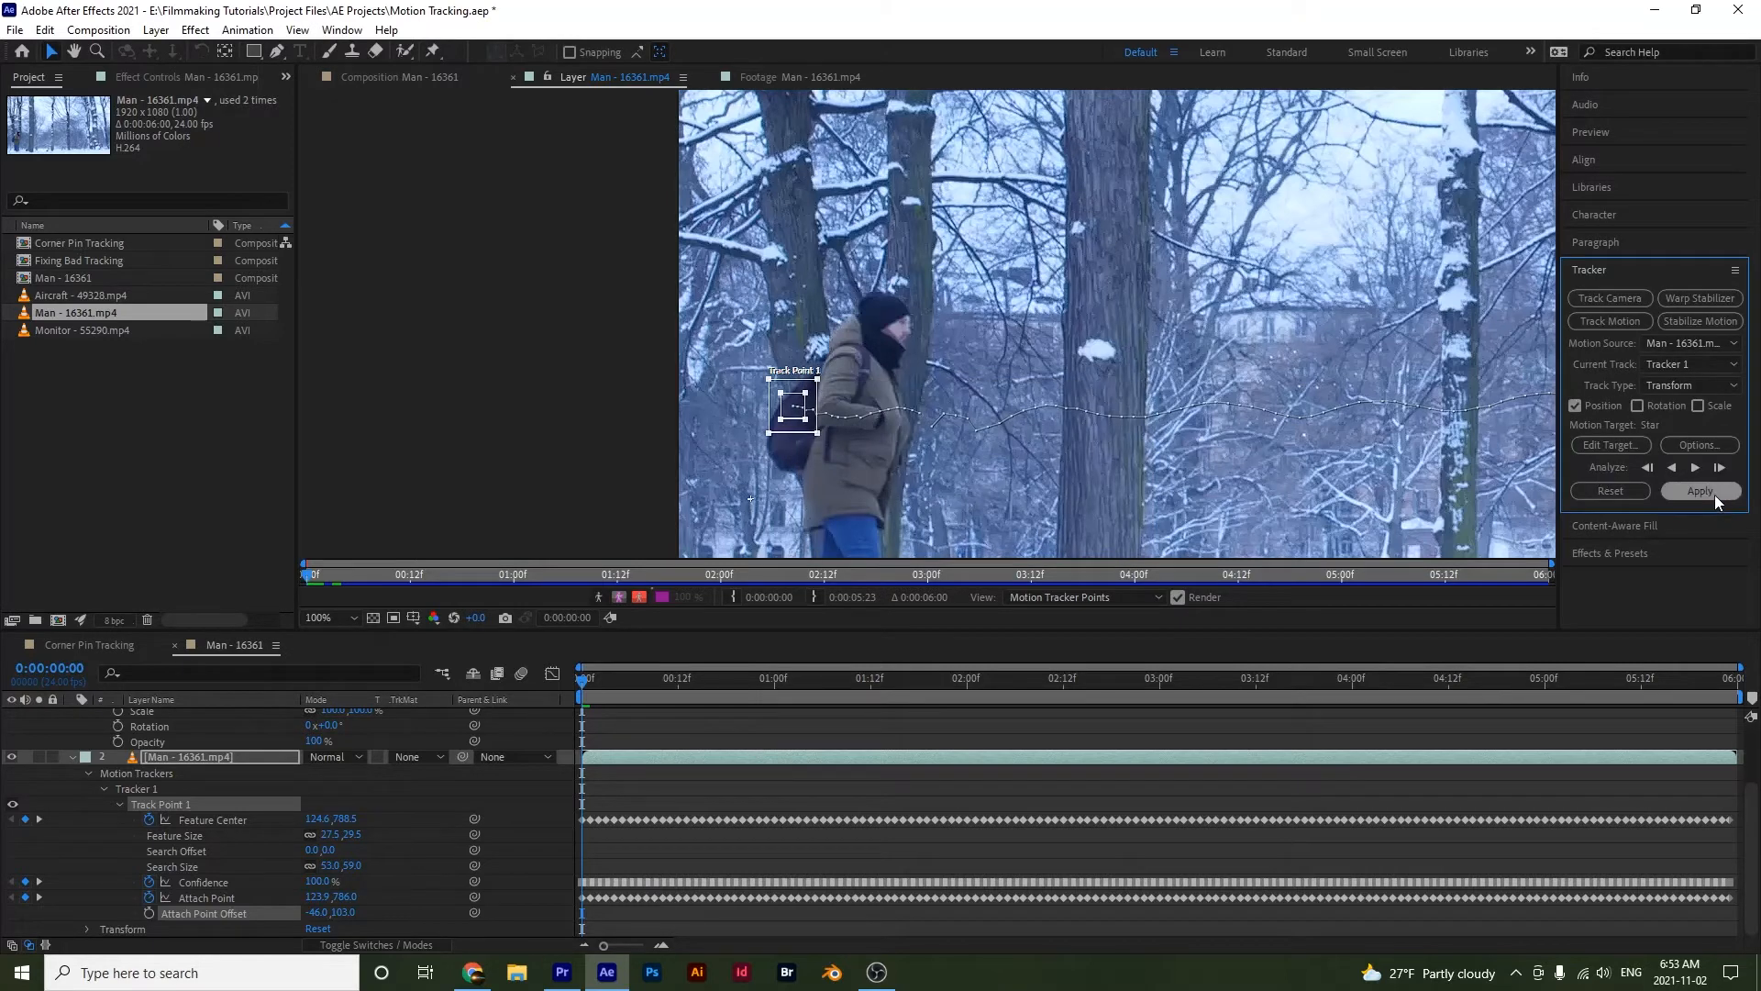
click(1698, 491)
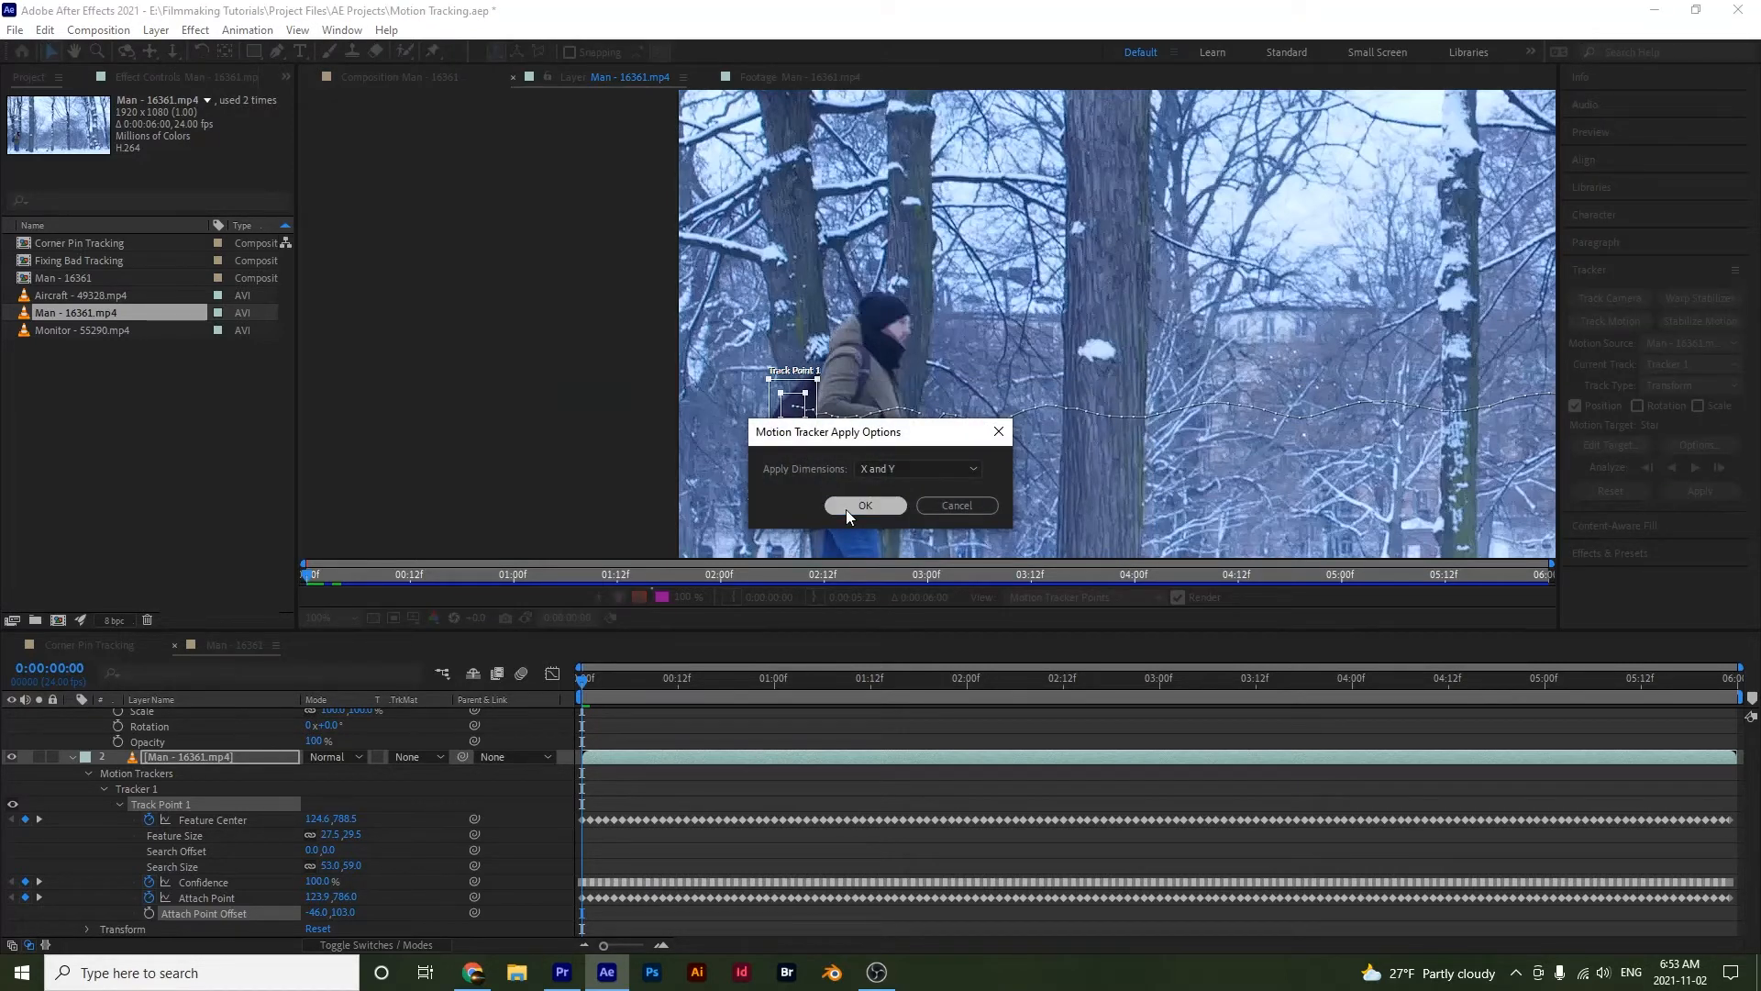
click(844, 507)
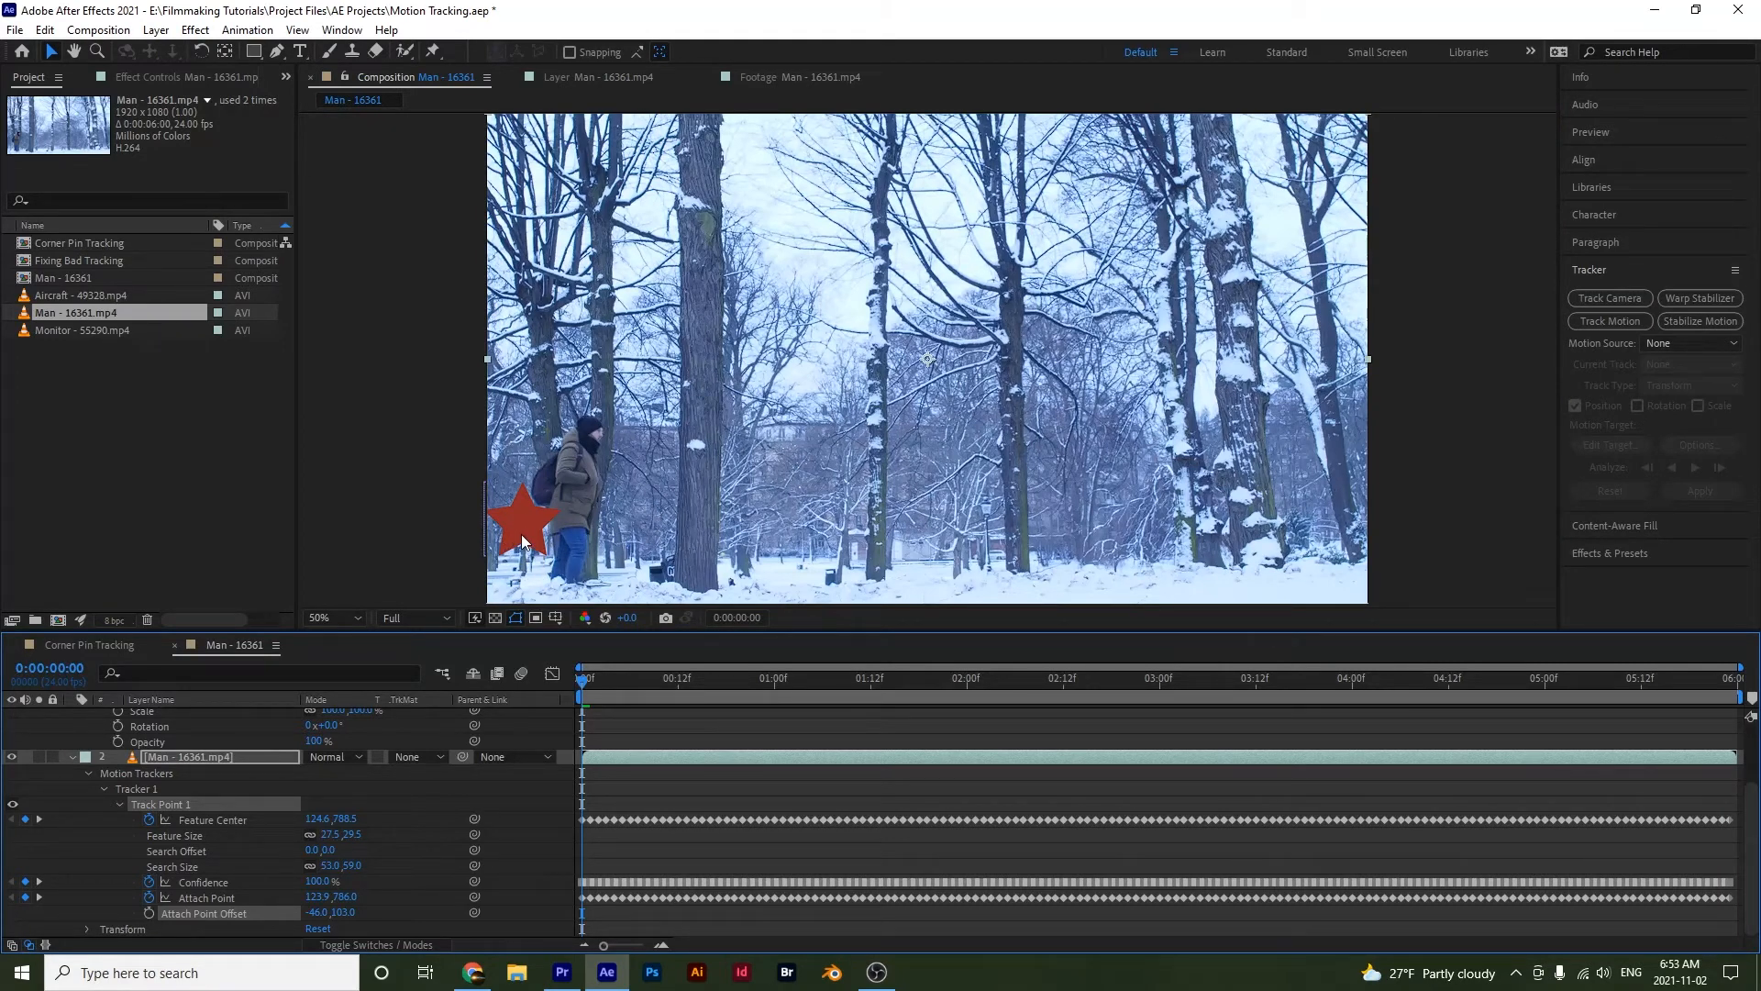
key(space)
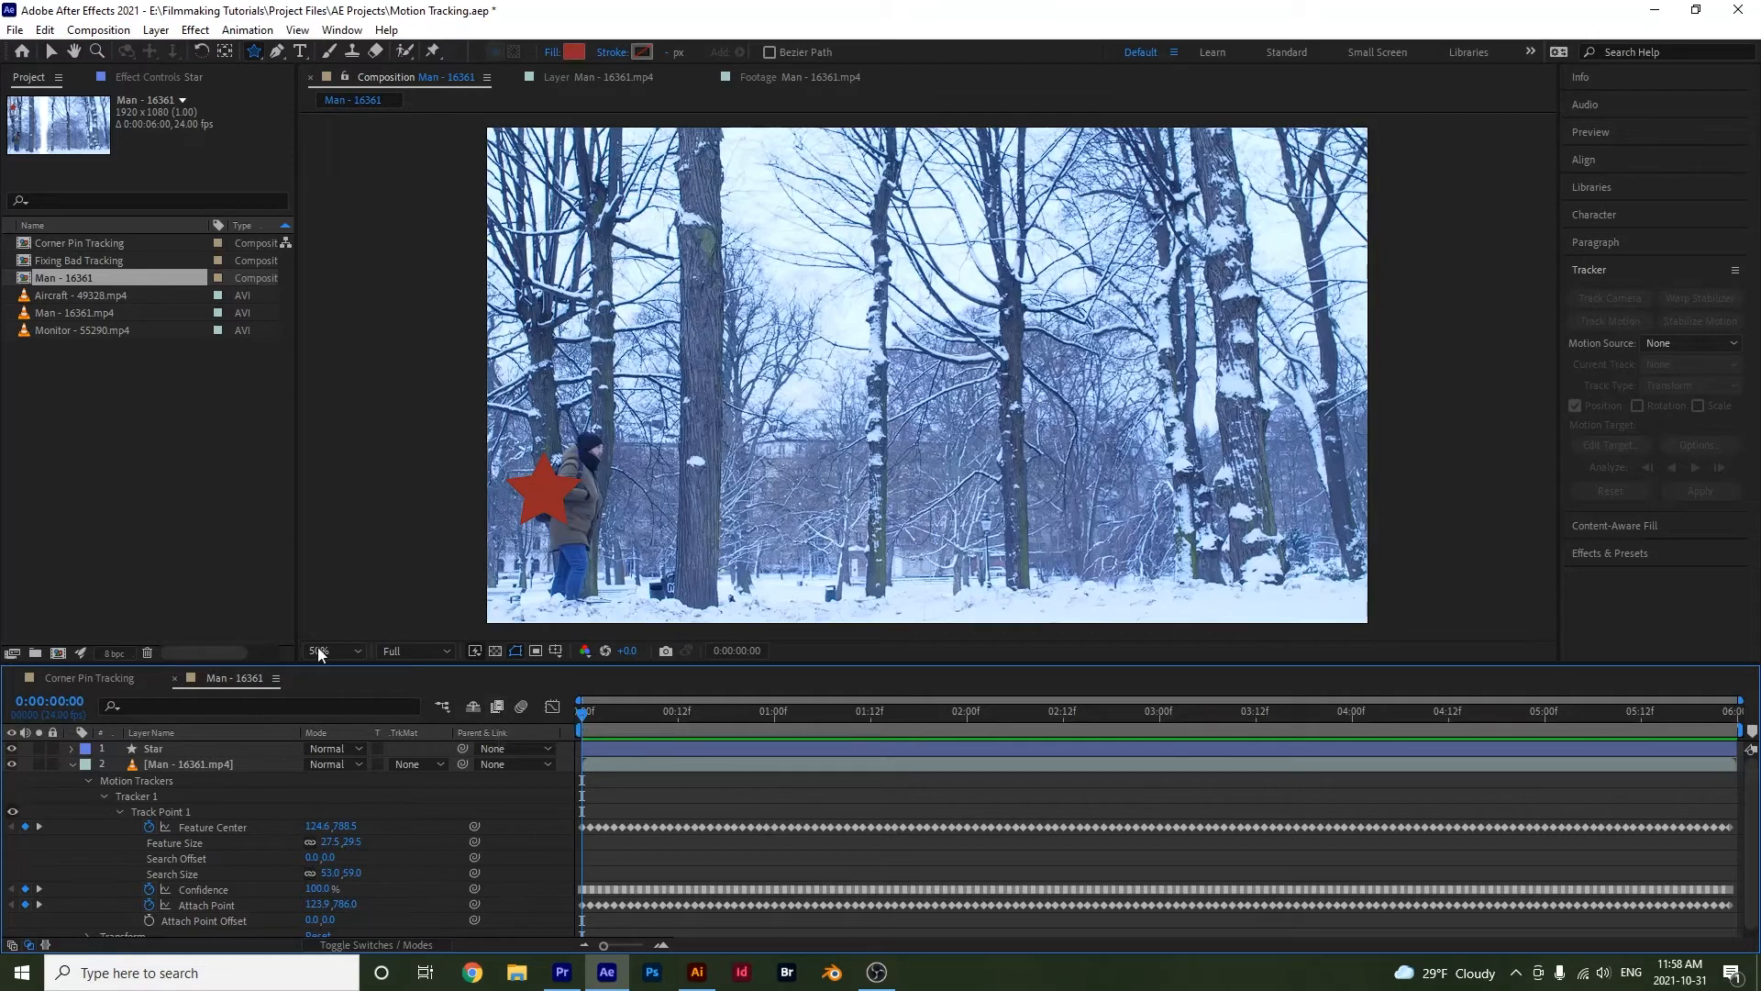
- Find the CC Light Sweep effect and apply it to the Man - 16361.mp4 layer
drag(317, 664, 326, 631)
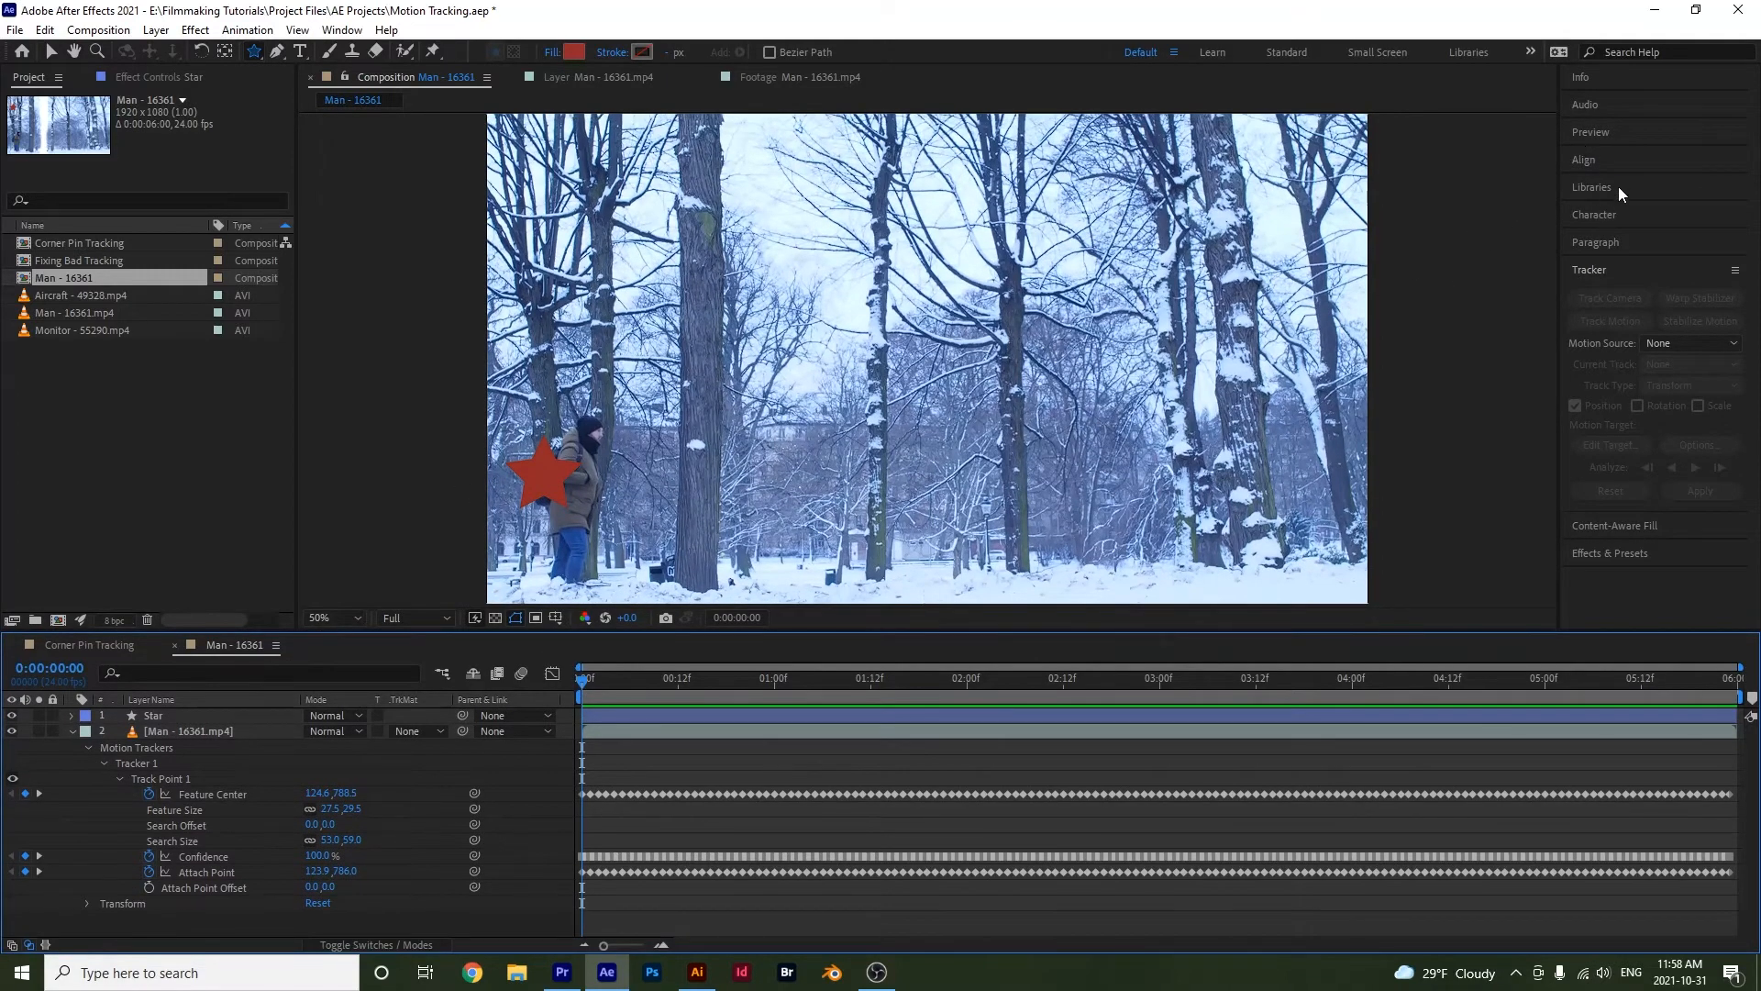
key(ctrl+5)
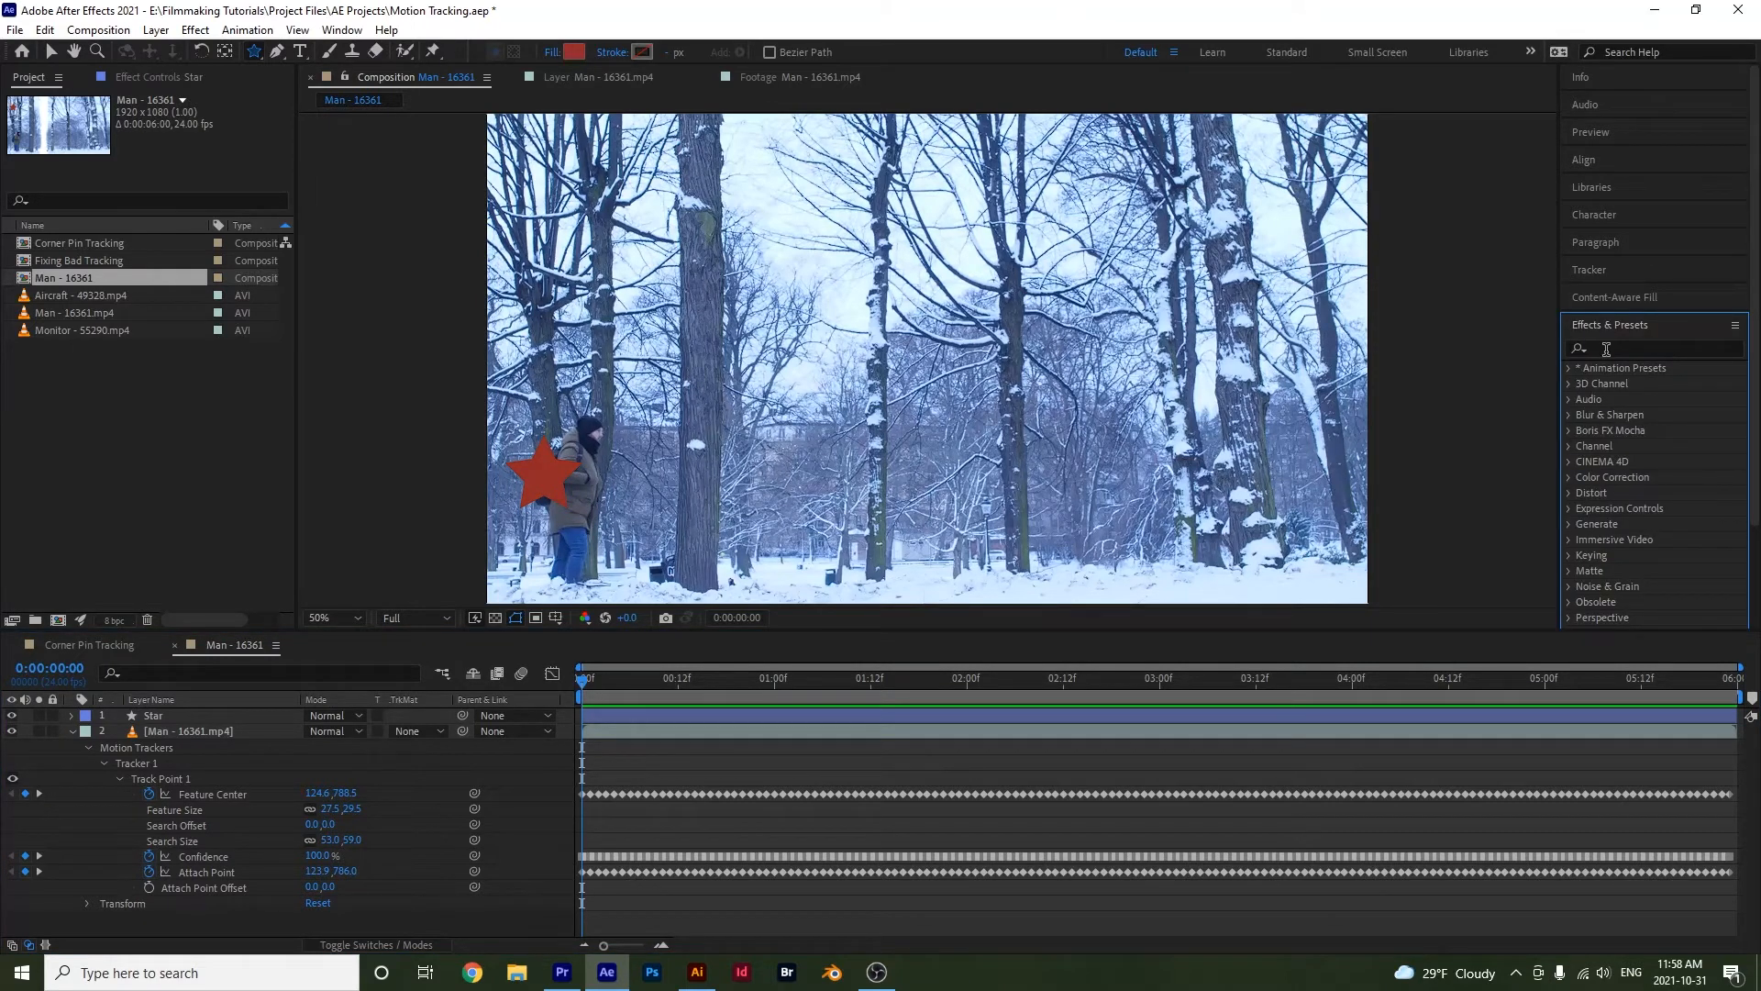
click(1606, 349)
text(cc)
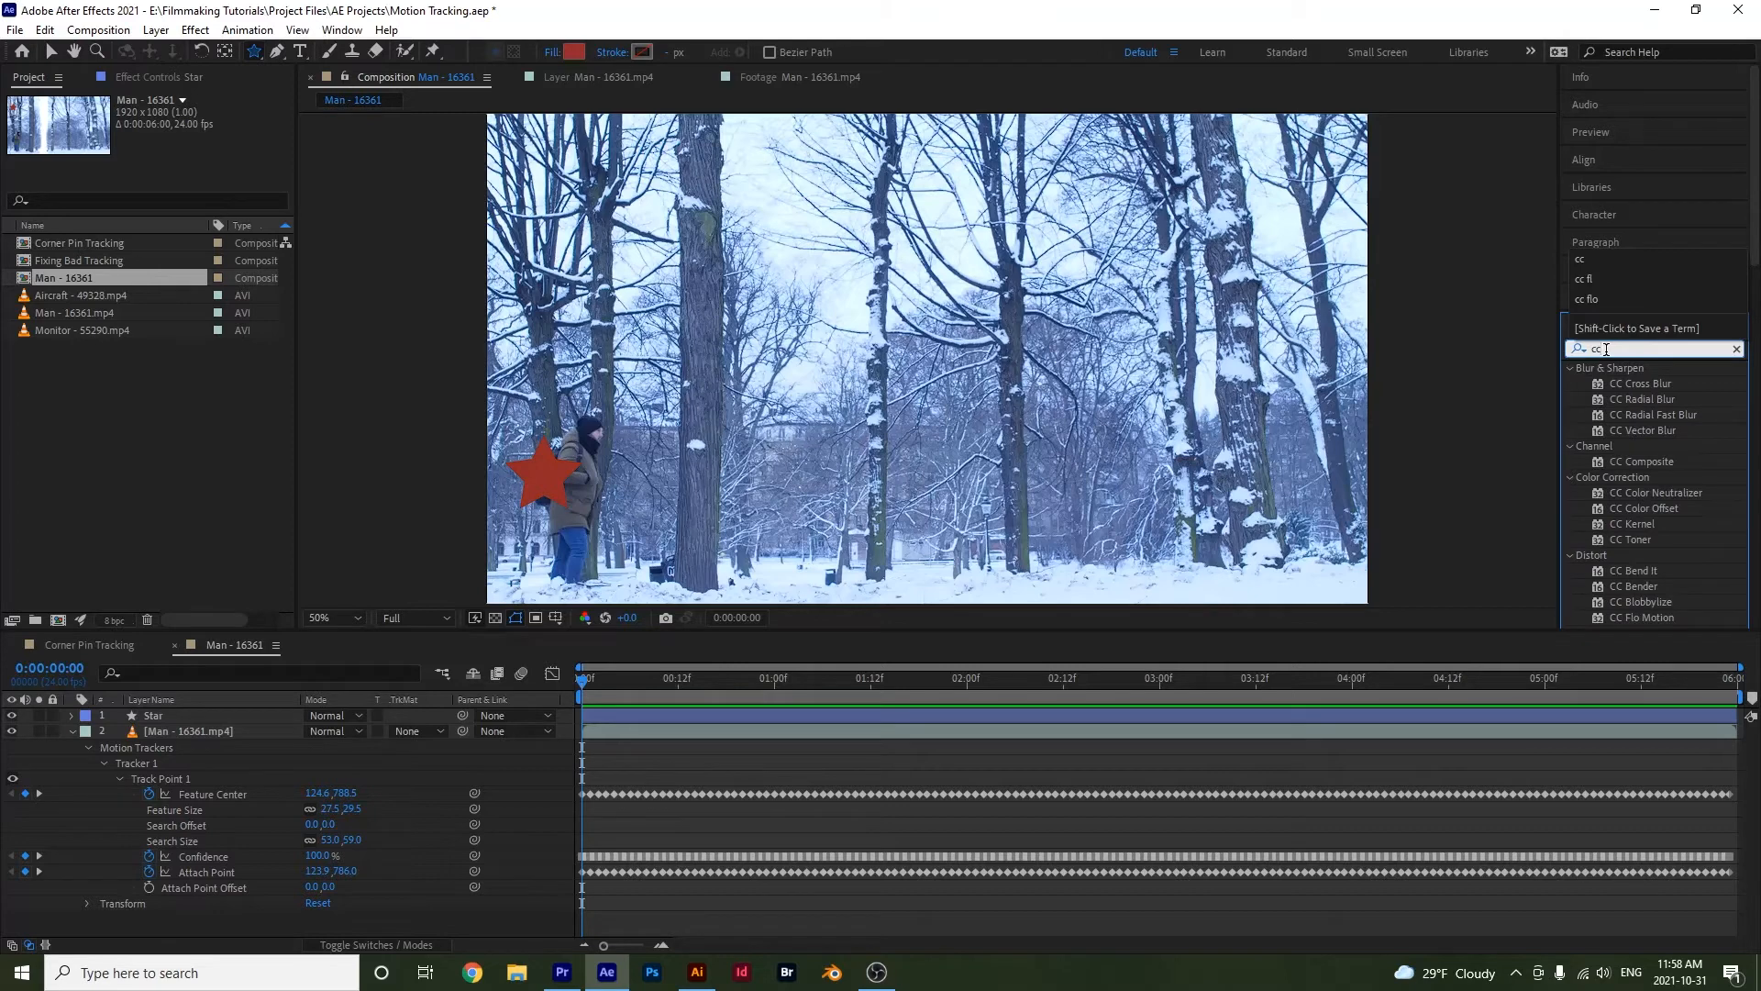
text( l)
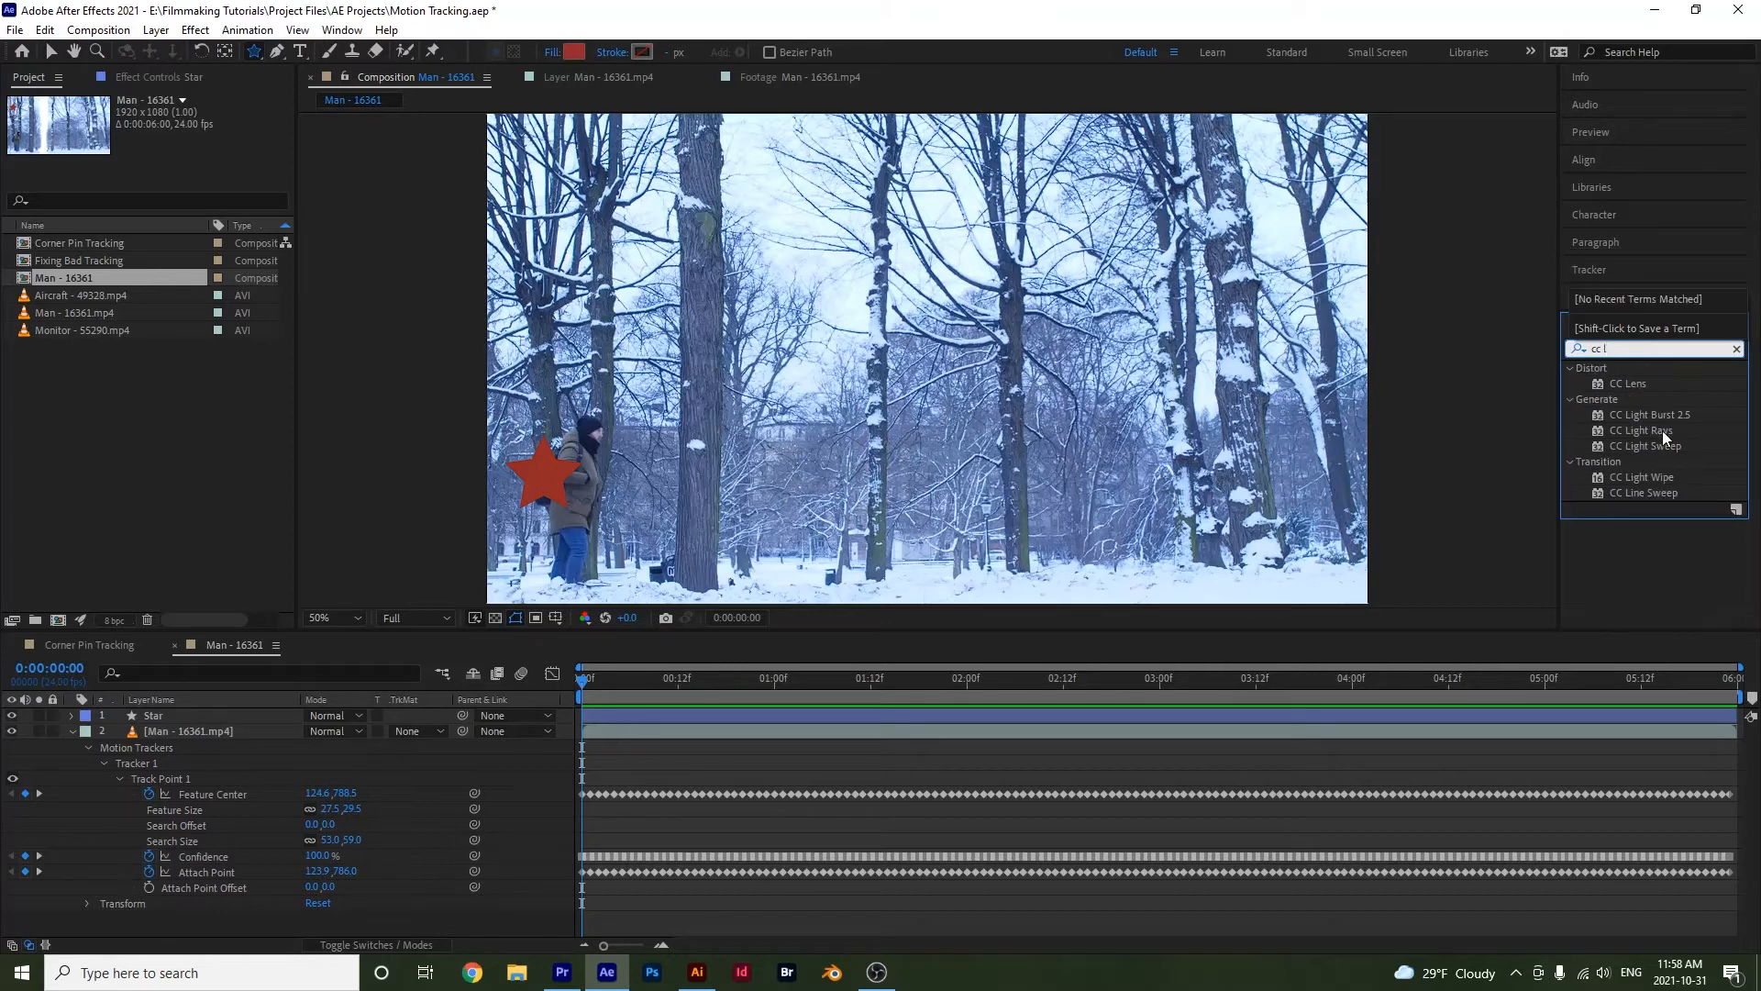
drag(1654, 448, 197, 731)
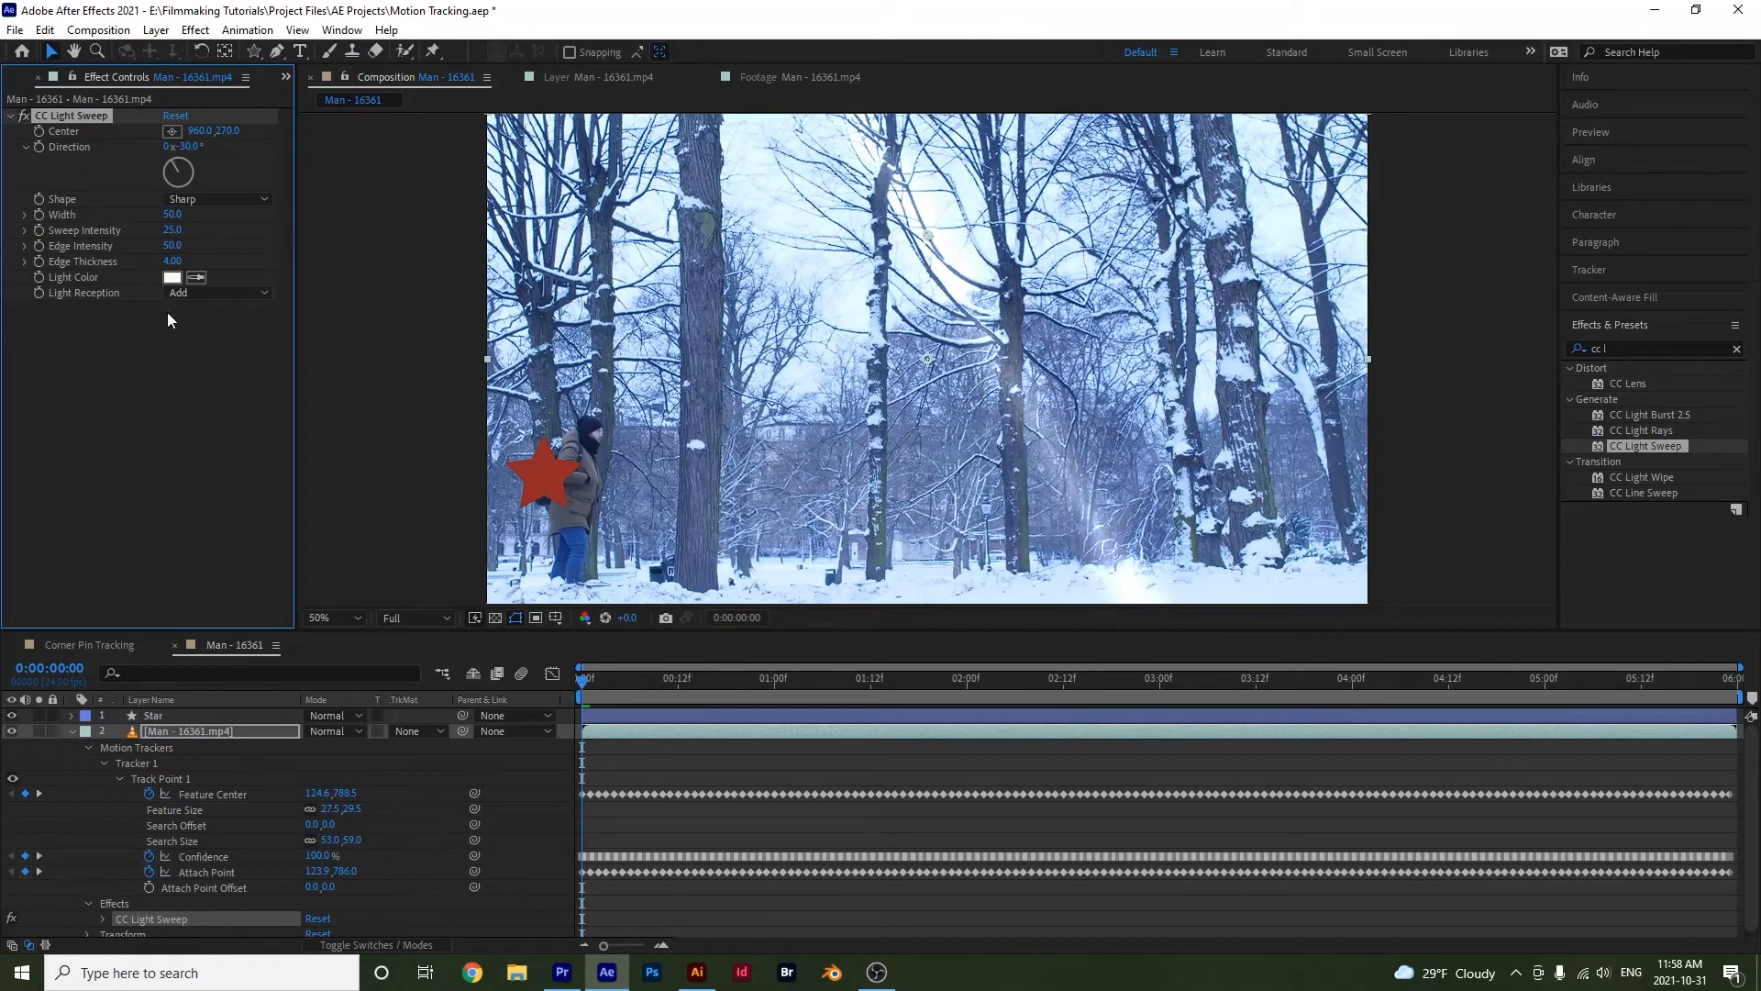
- Set CC Light Sweep's Width to 79, Sweep Intensity to 112 and Direction to 0°
drag(171, 214, 197, 214)
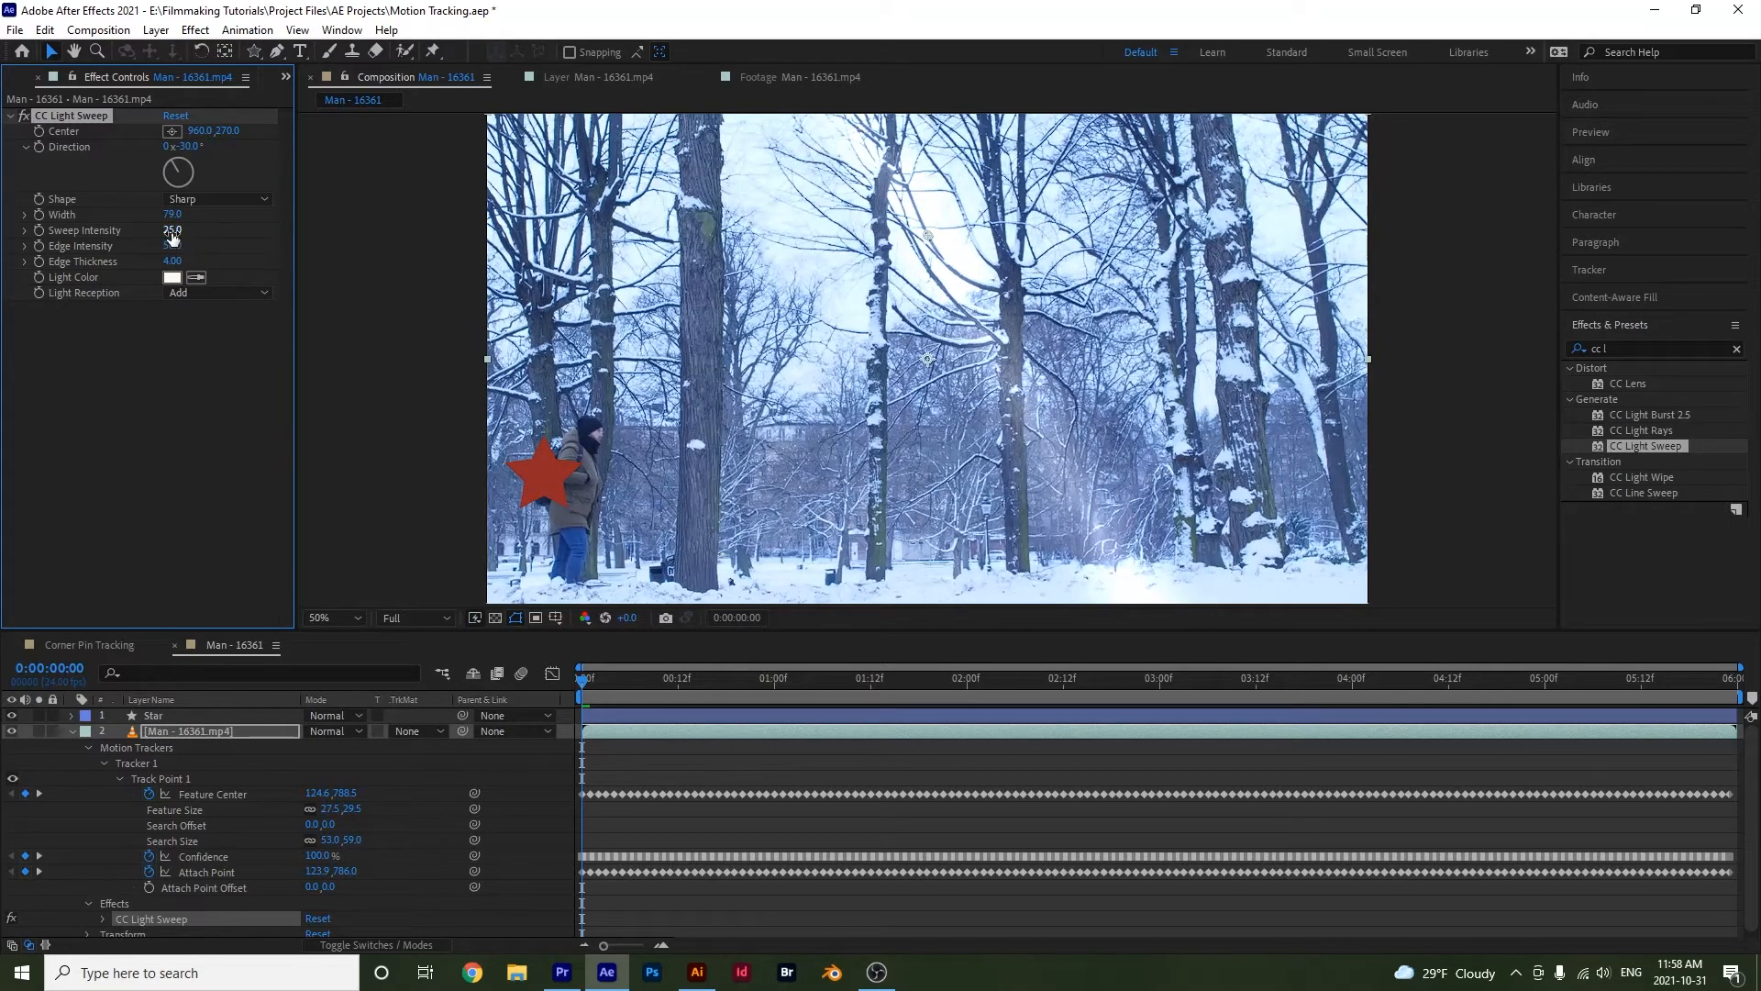
drag(172, 231, 236, 217)
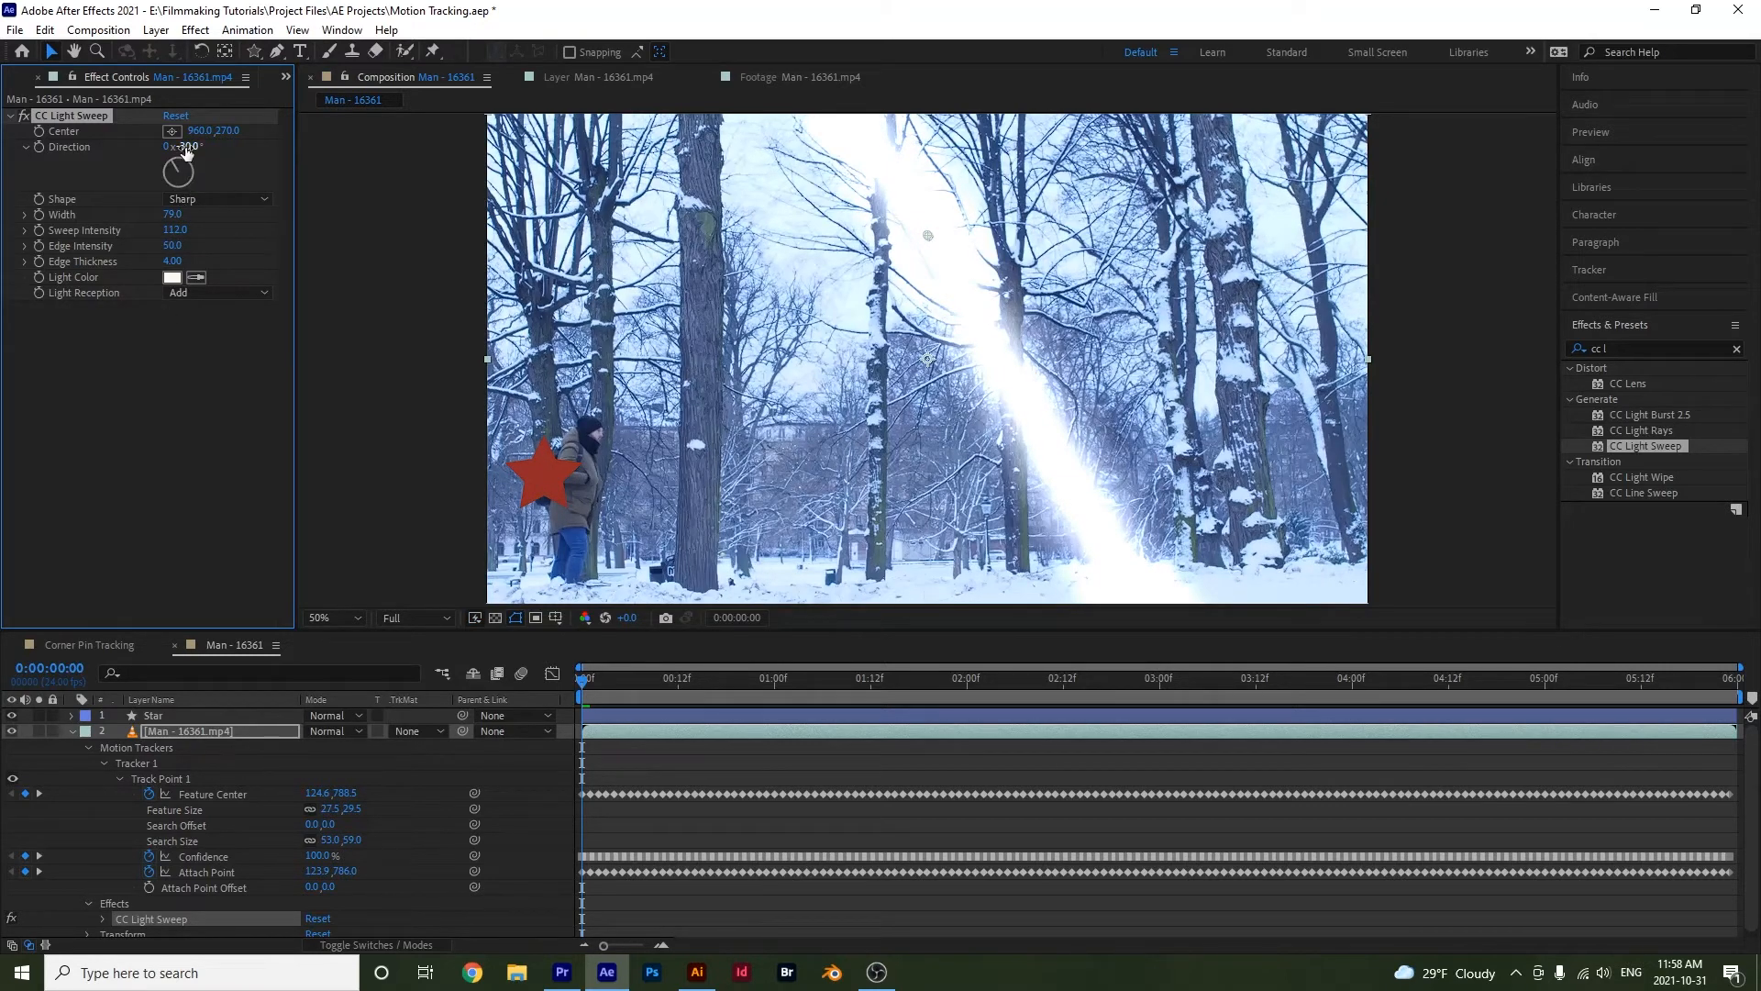
drag(185, 149, 211, 146)
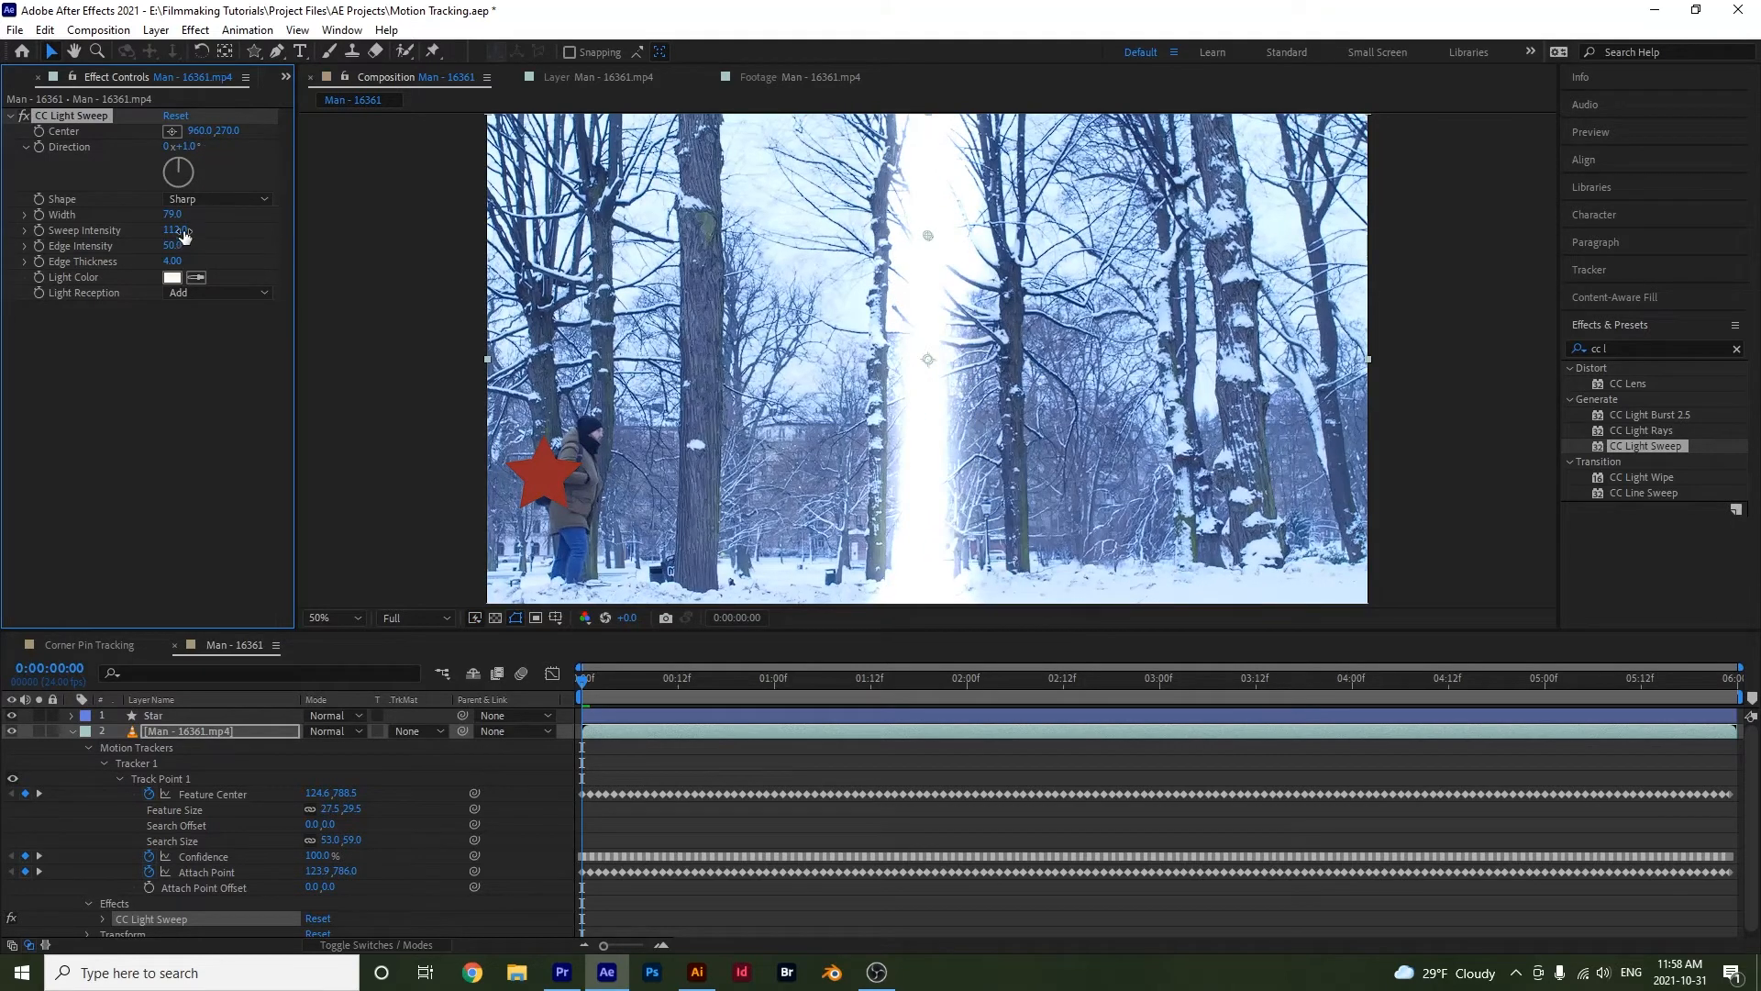
click(187, 146)
text(0)
key(Return)
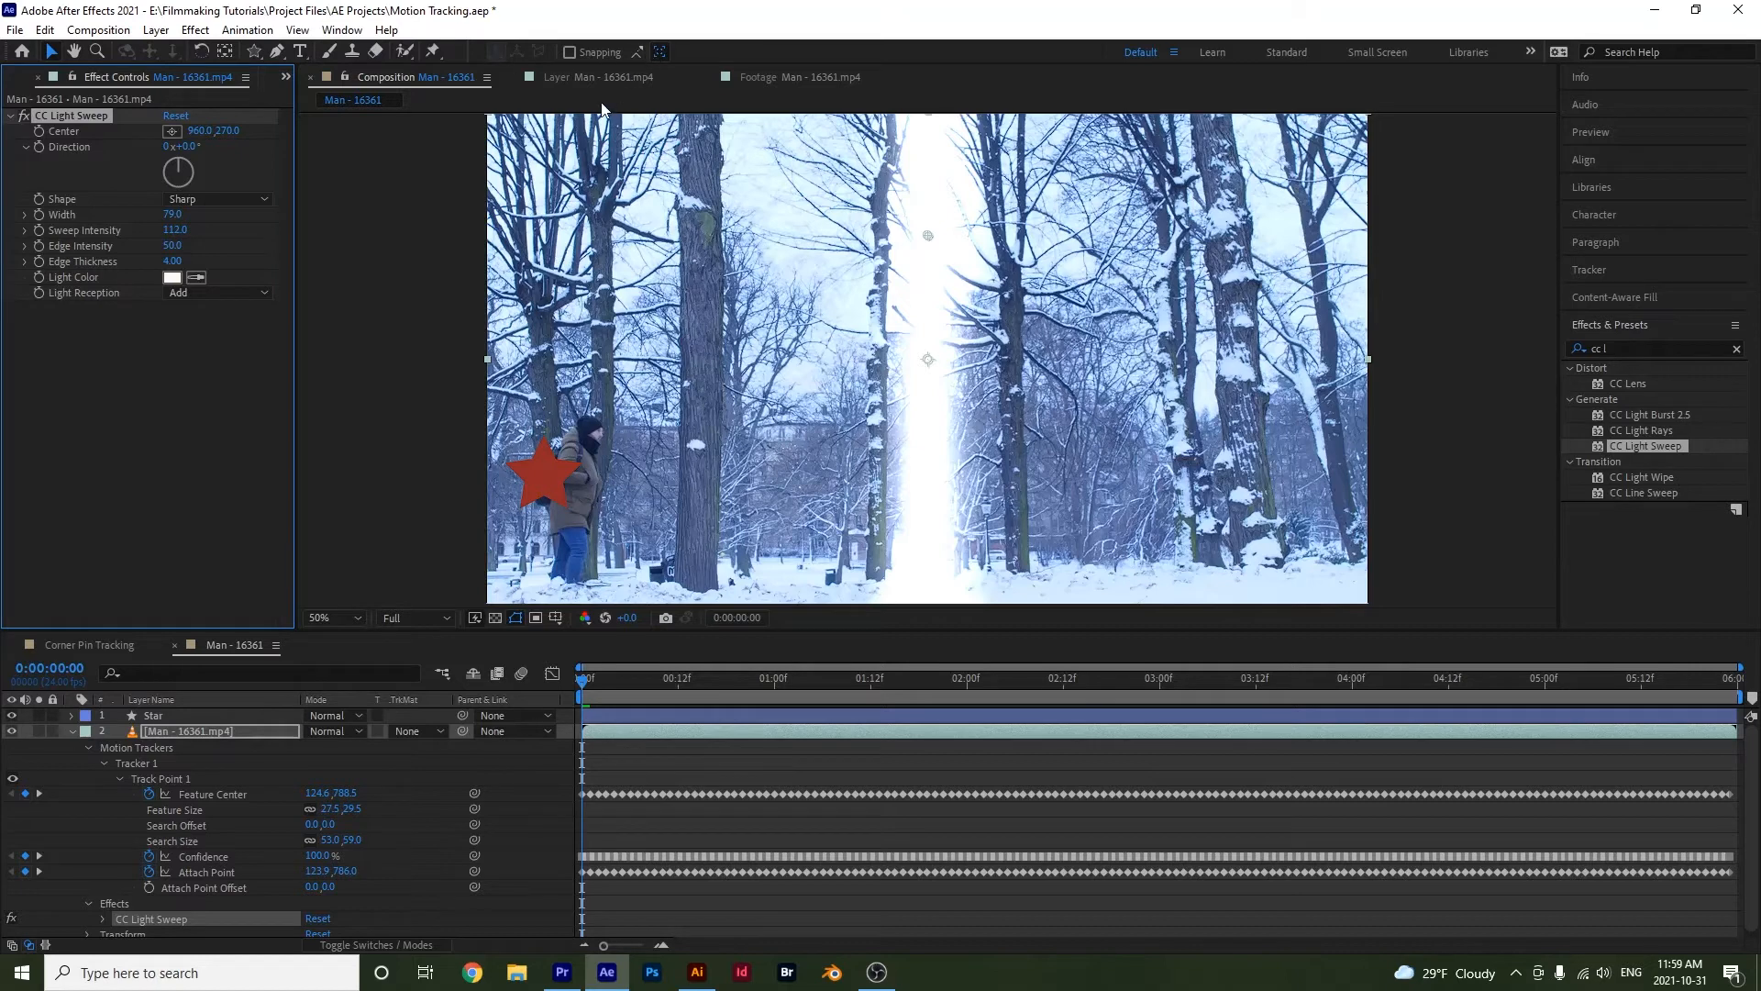
- Load Tracker 1 in the Man - 16361.mp4 layer viewer and set its motion target to the effect point control CC Light Sweep/Center
click(619, 79)
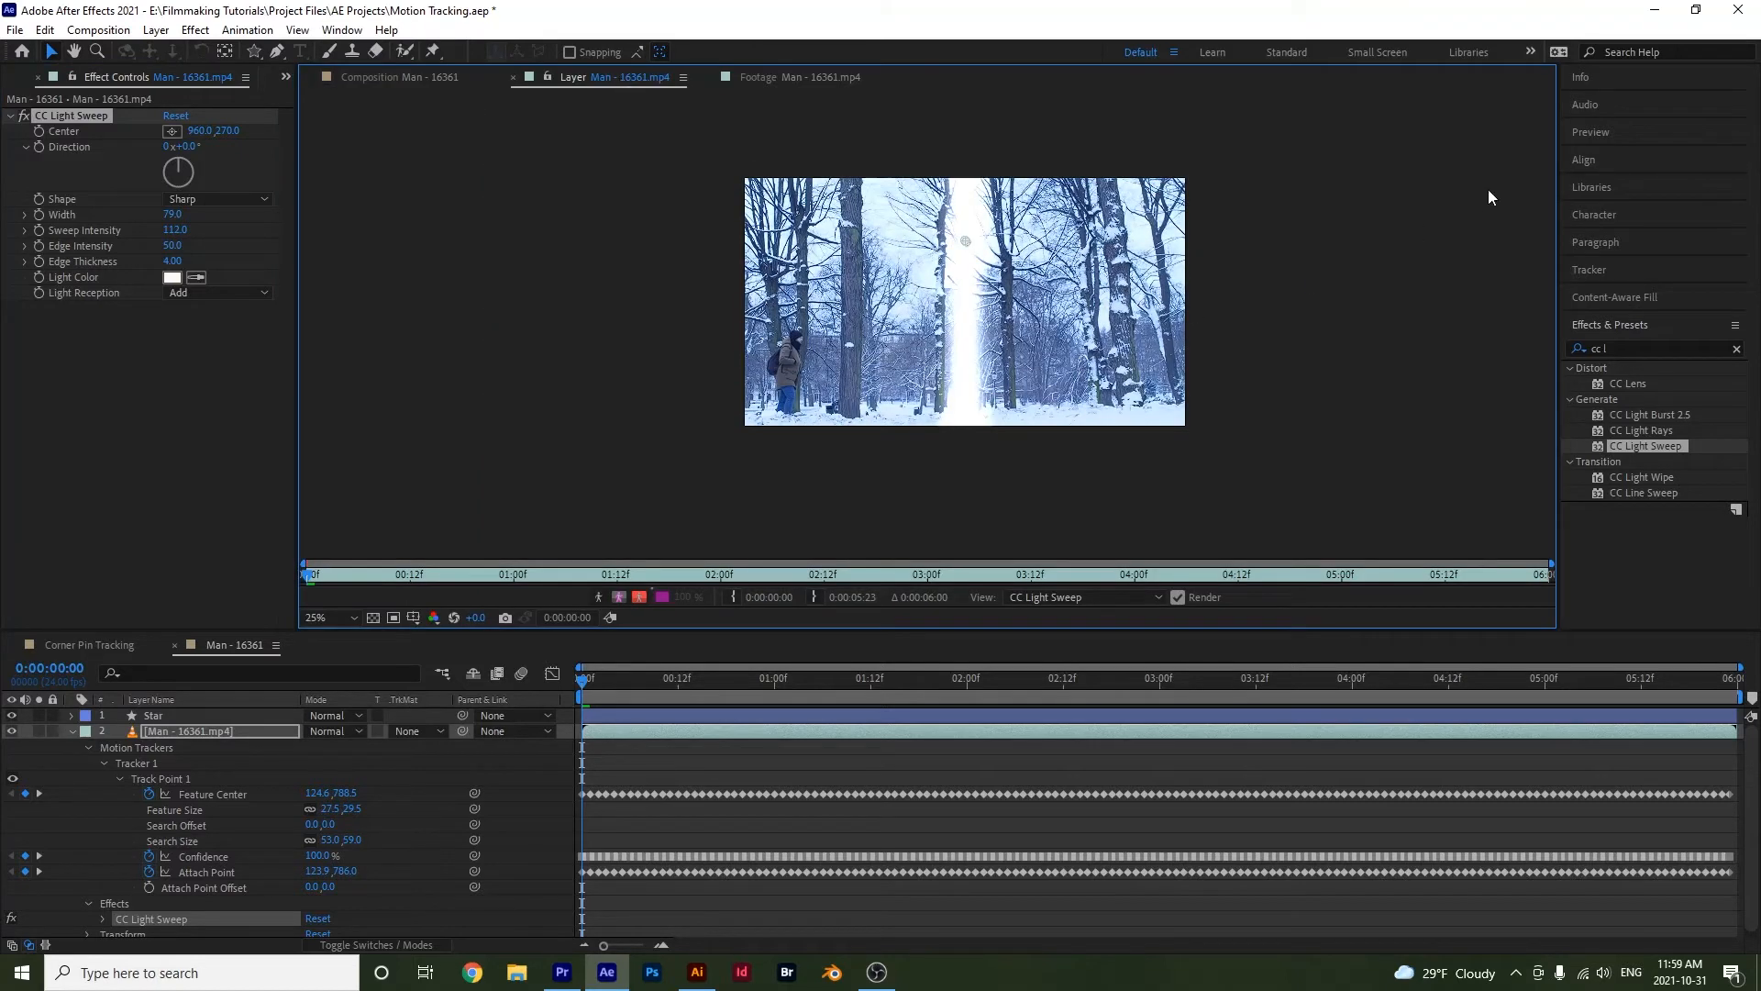
click(1588, 268)
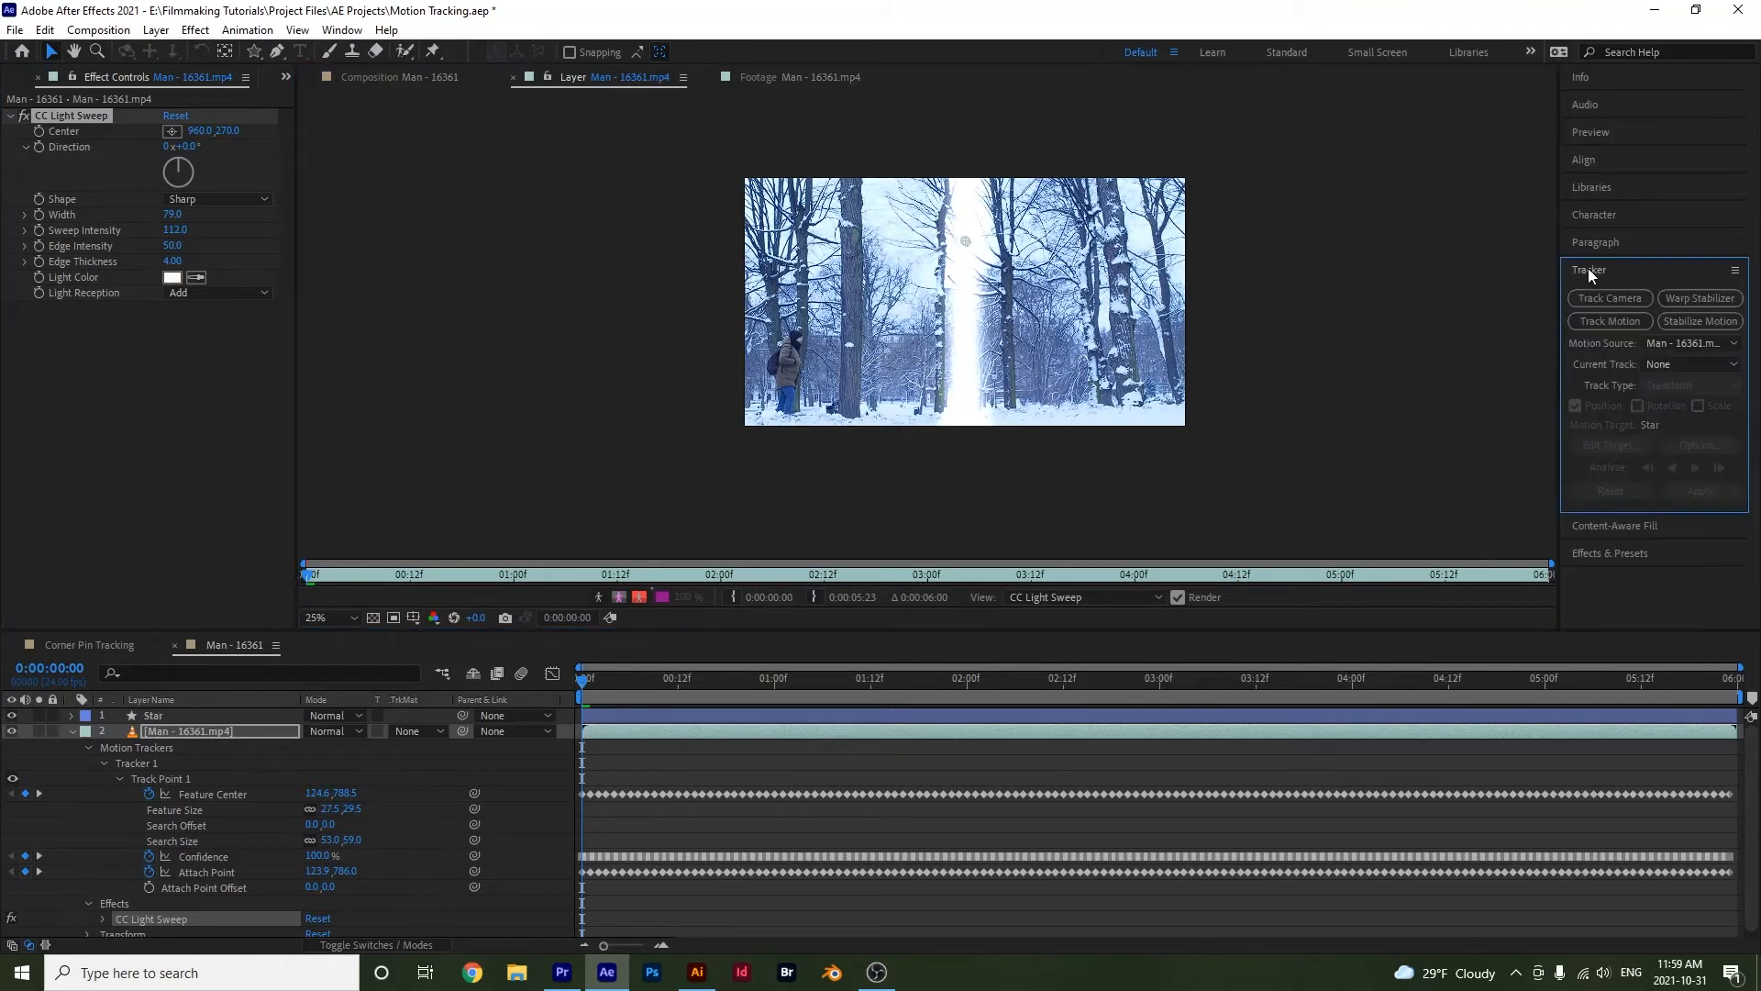
click(1694, 365)
click(1673, 409)
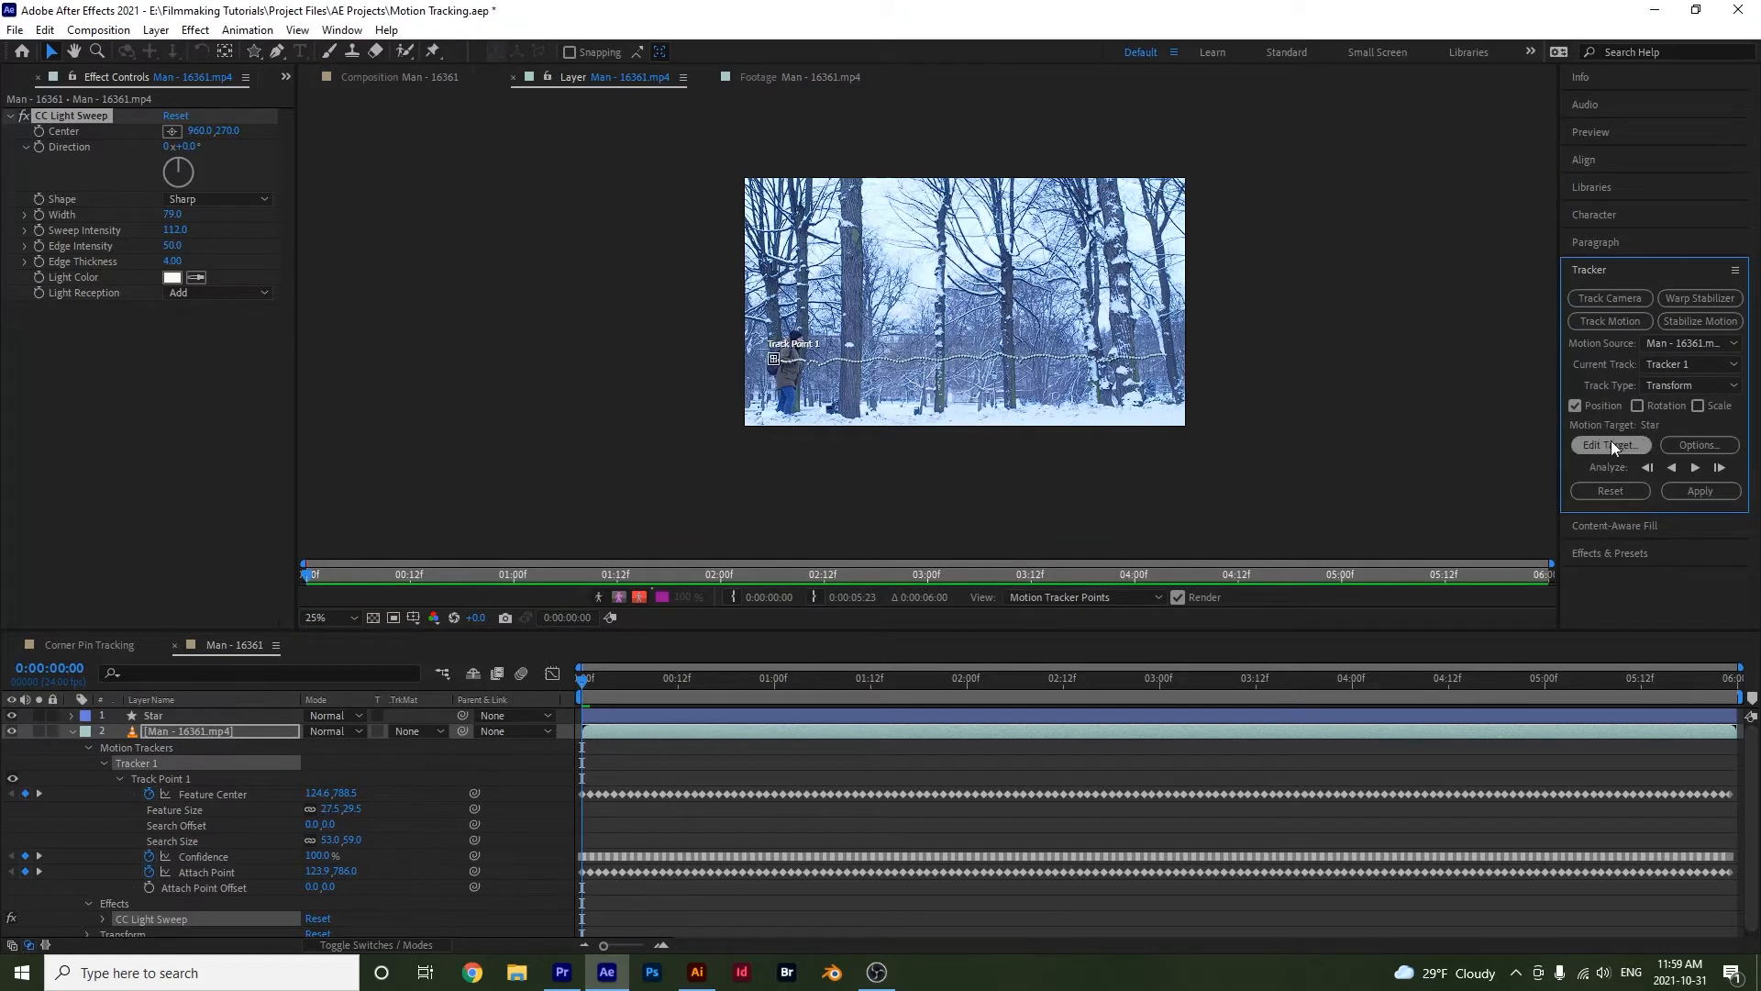
click(1611, 444)
click(1108, 410)
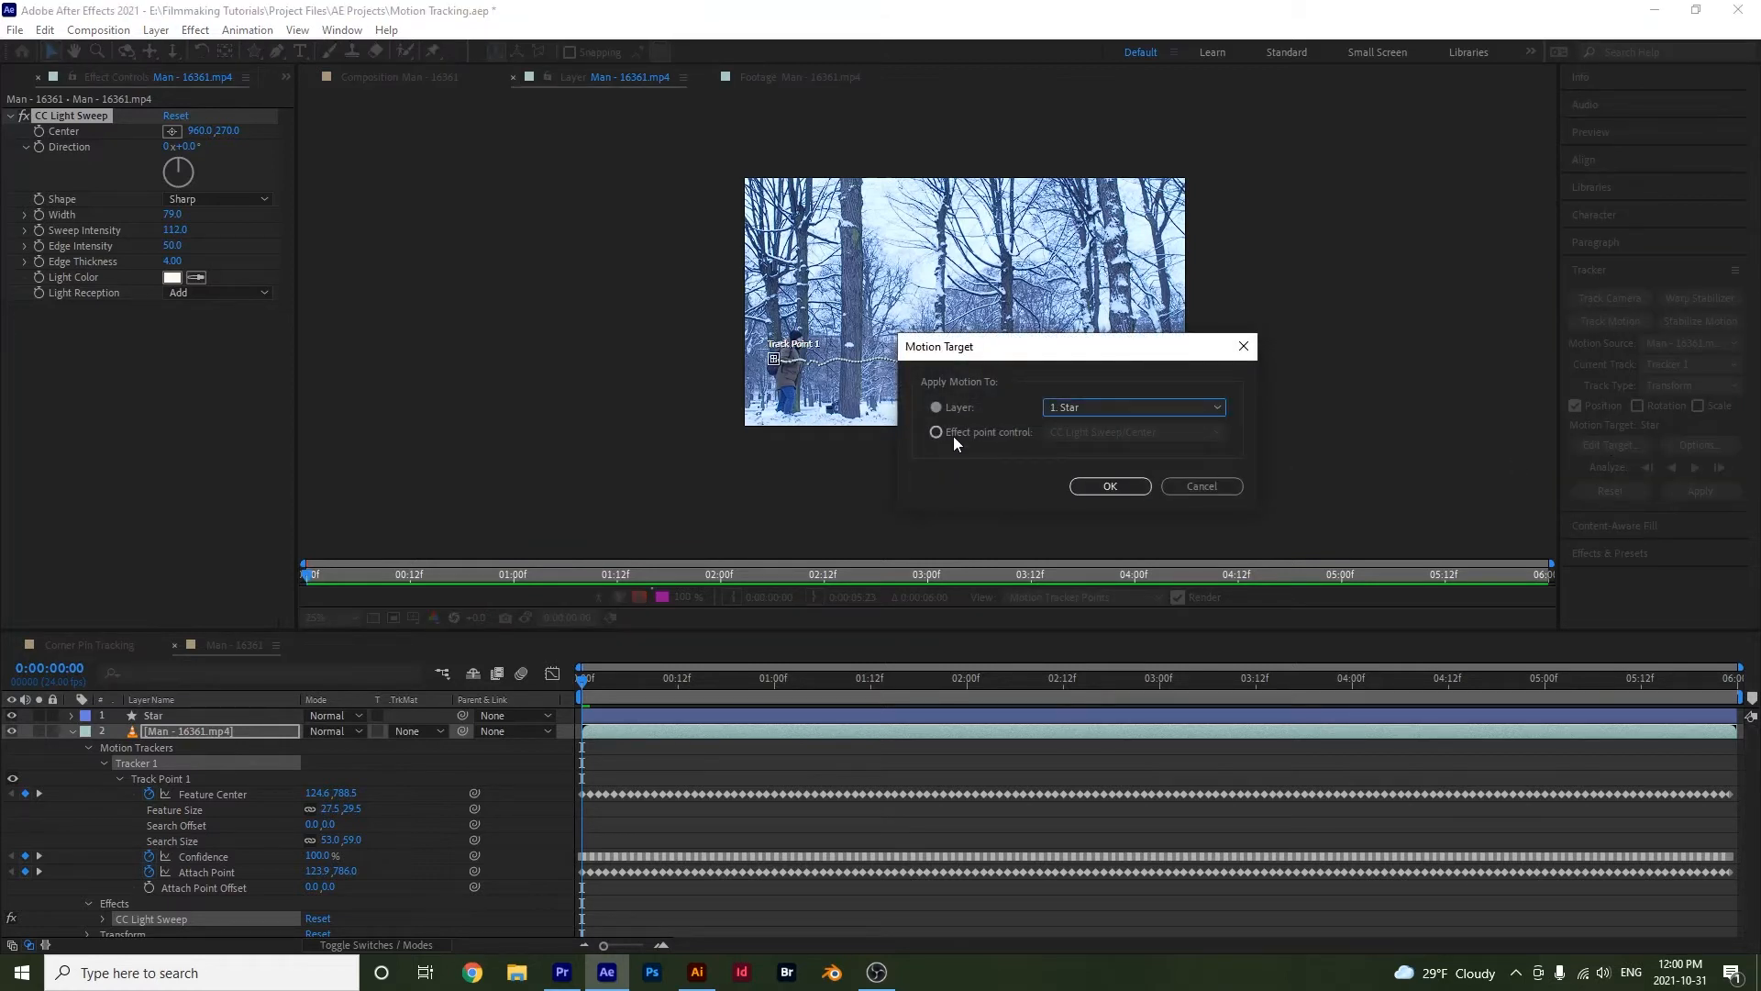
click(954, 436)
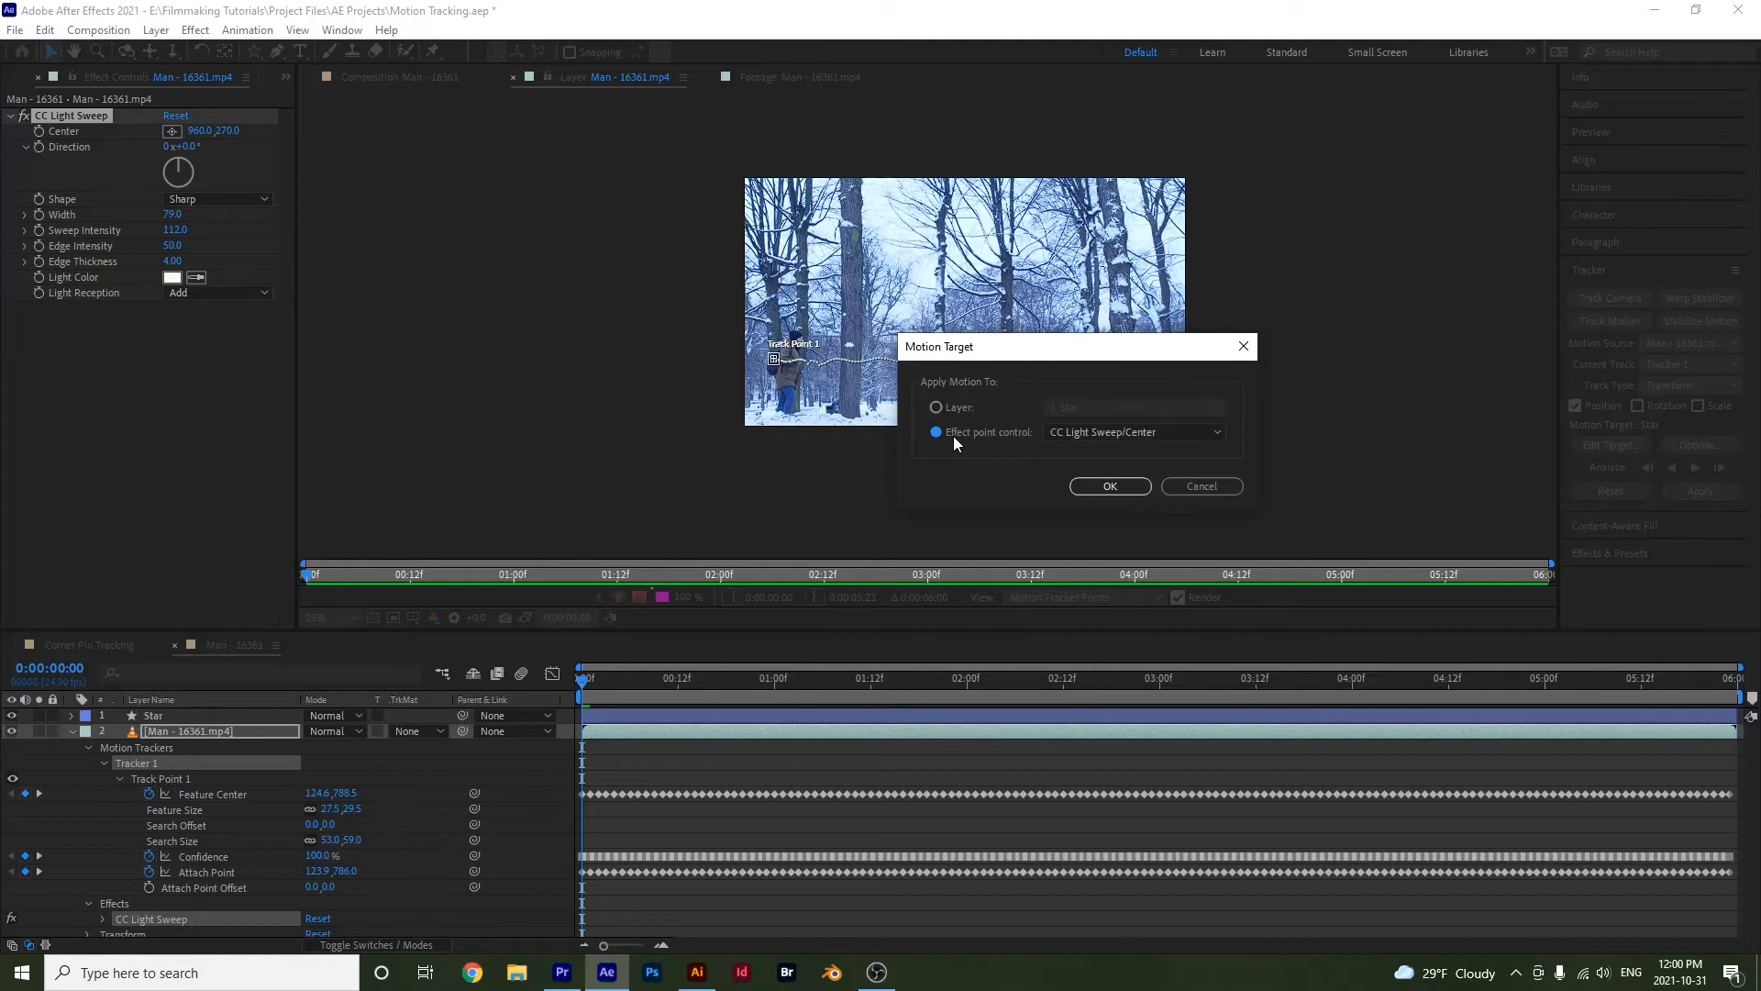
drag(988, 348, 1246, 347)
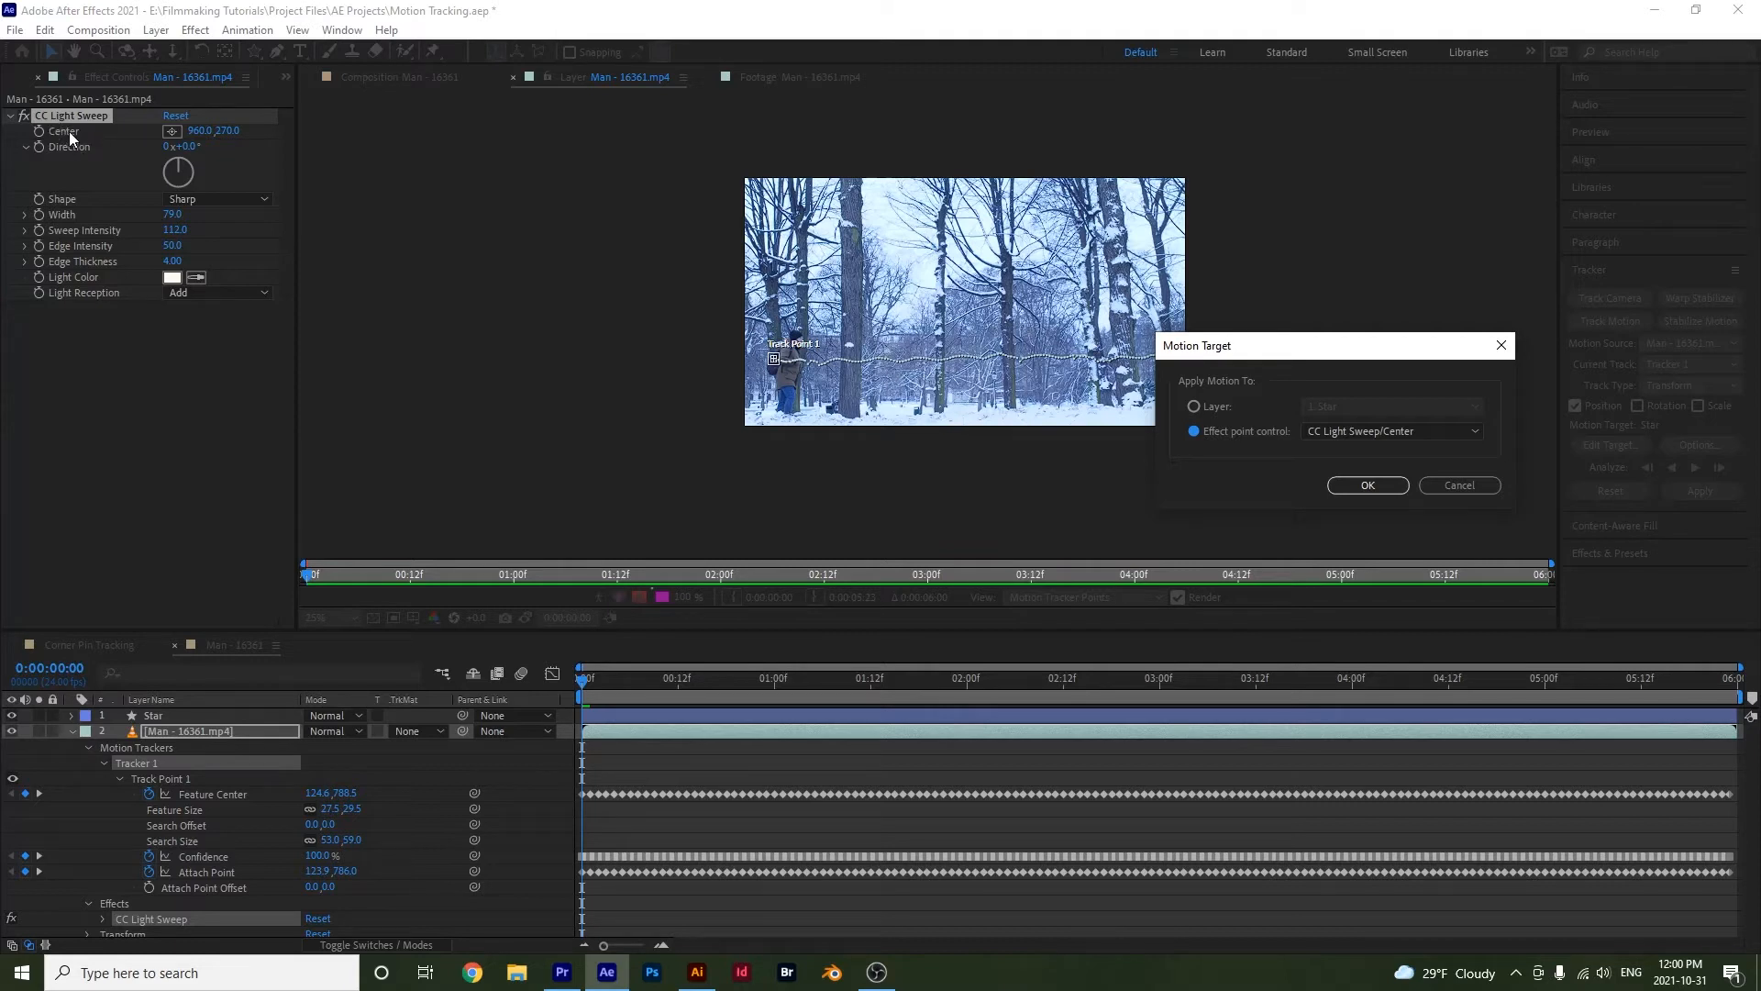
drag(1310, 349, 950, 391)
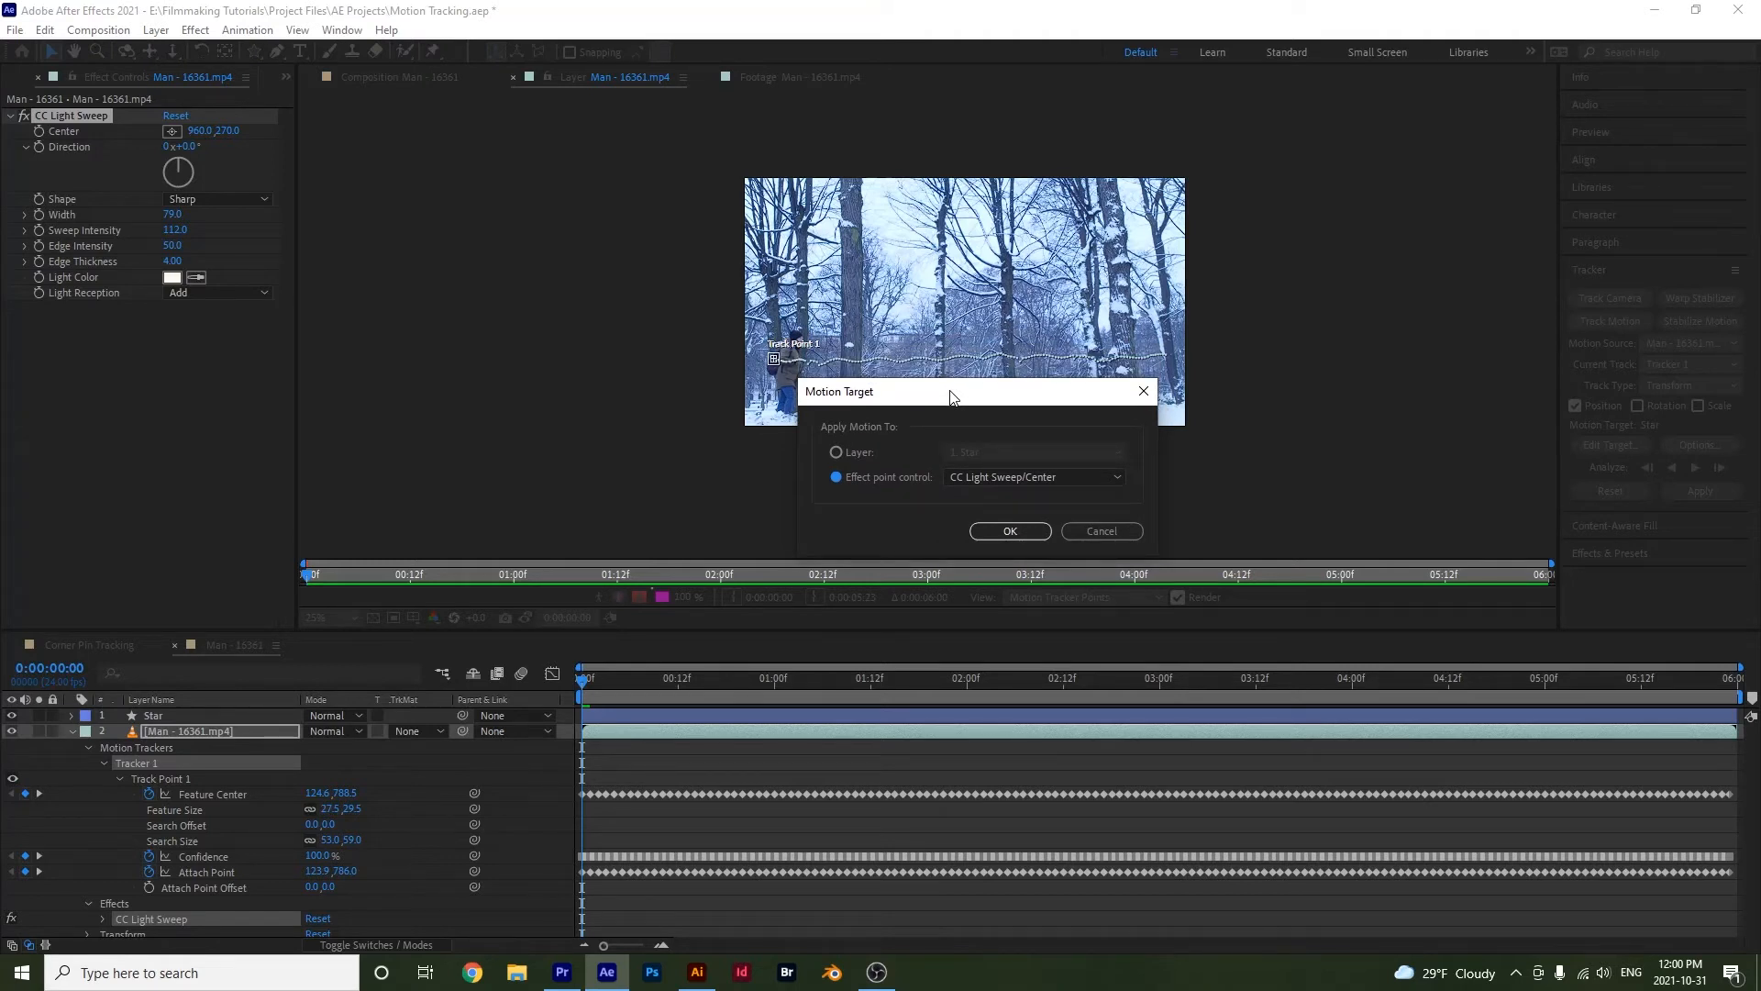
click(1031, 537)
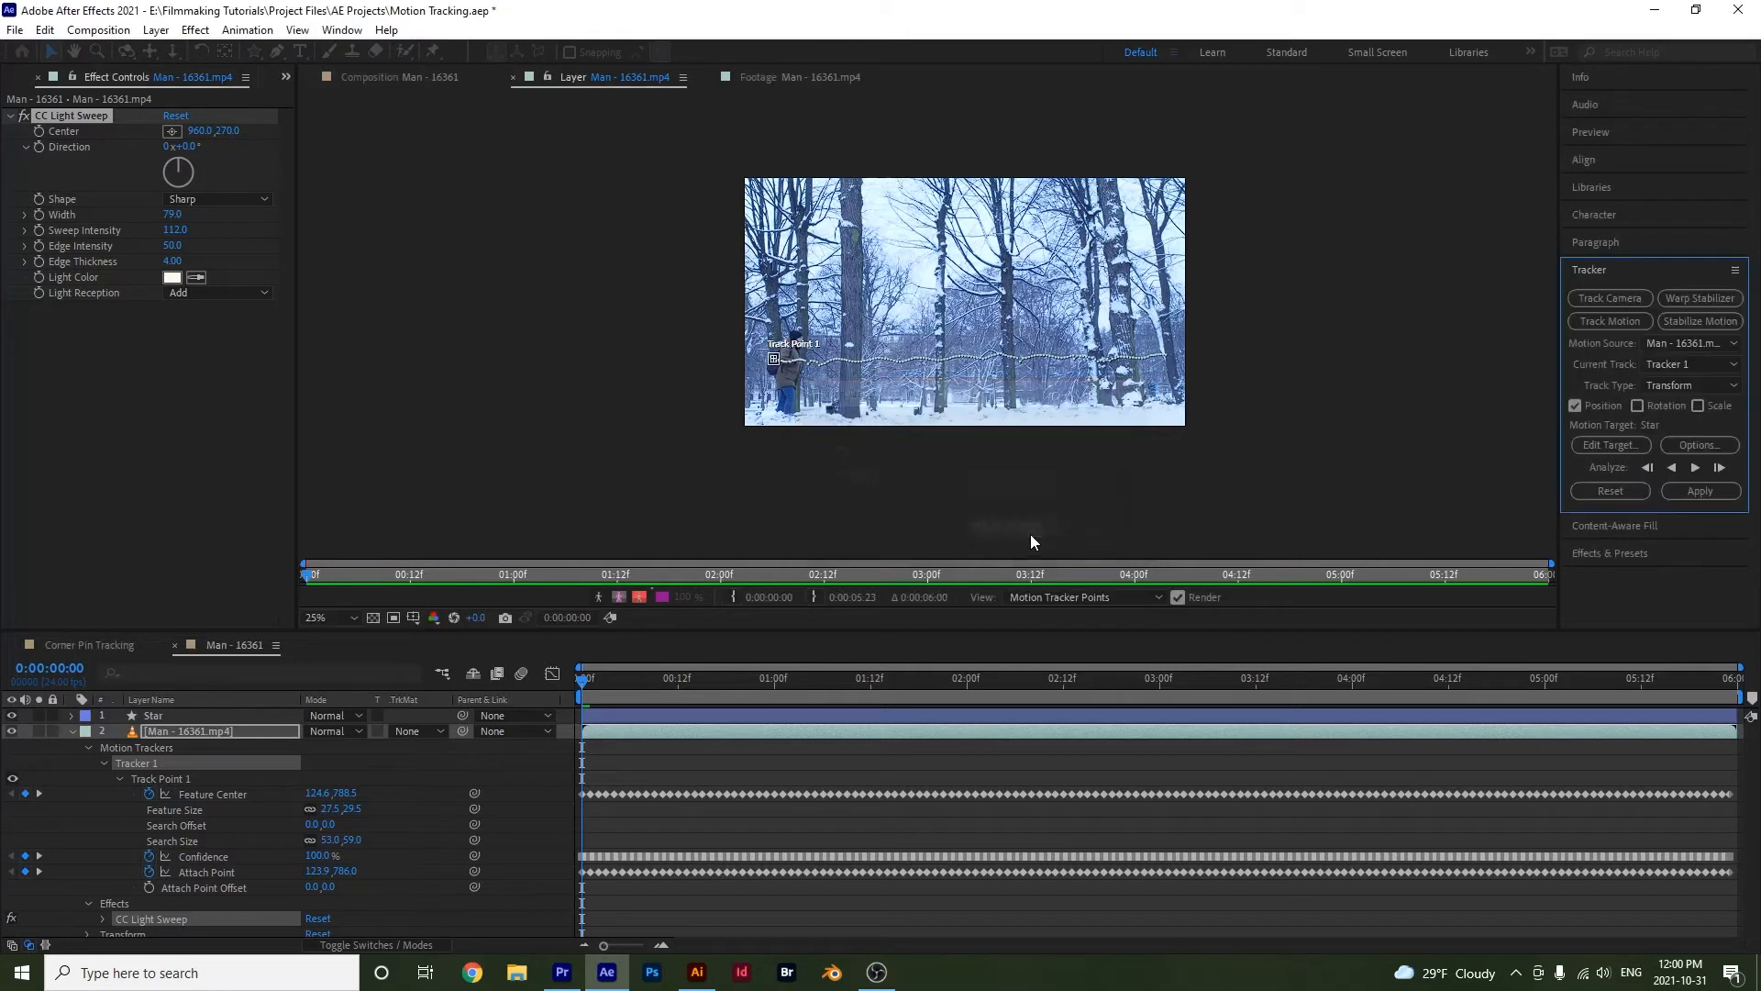
- Apply Tracker 1's motion to the light sweep's Center in X and Y and preview the composition
click(1695, 495)
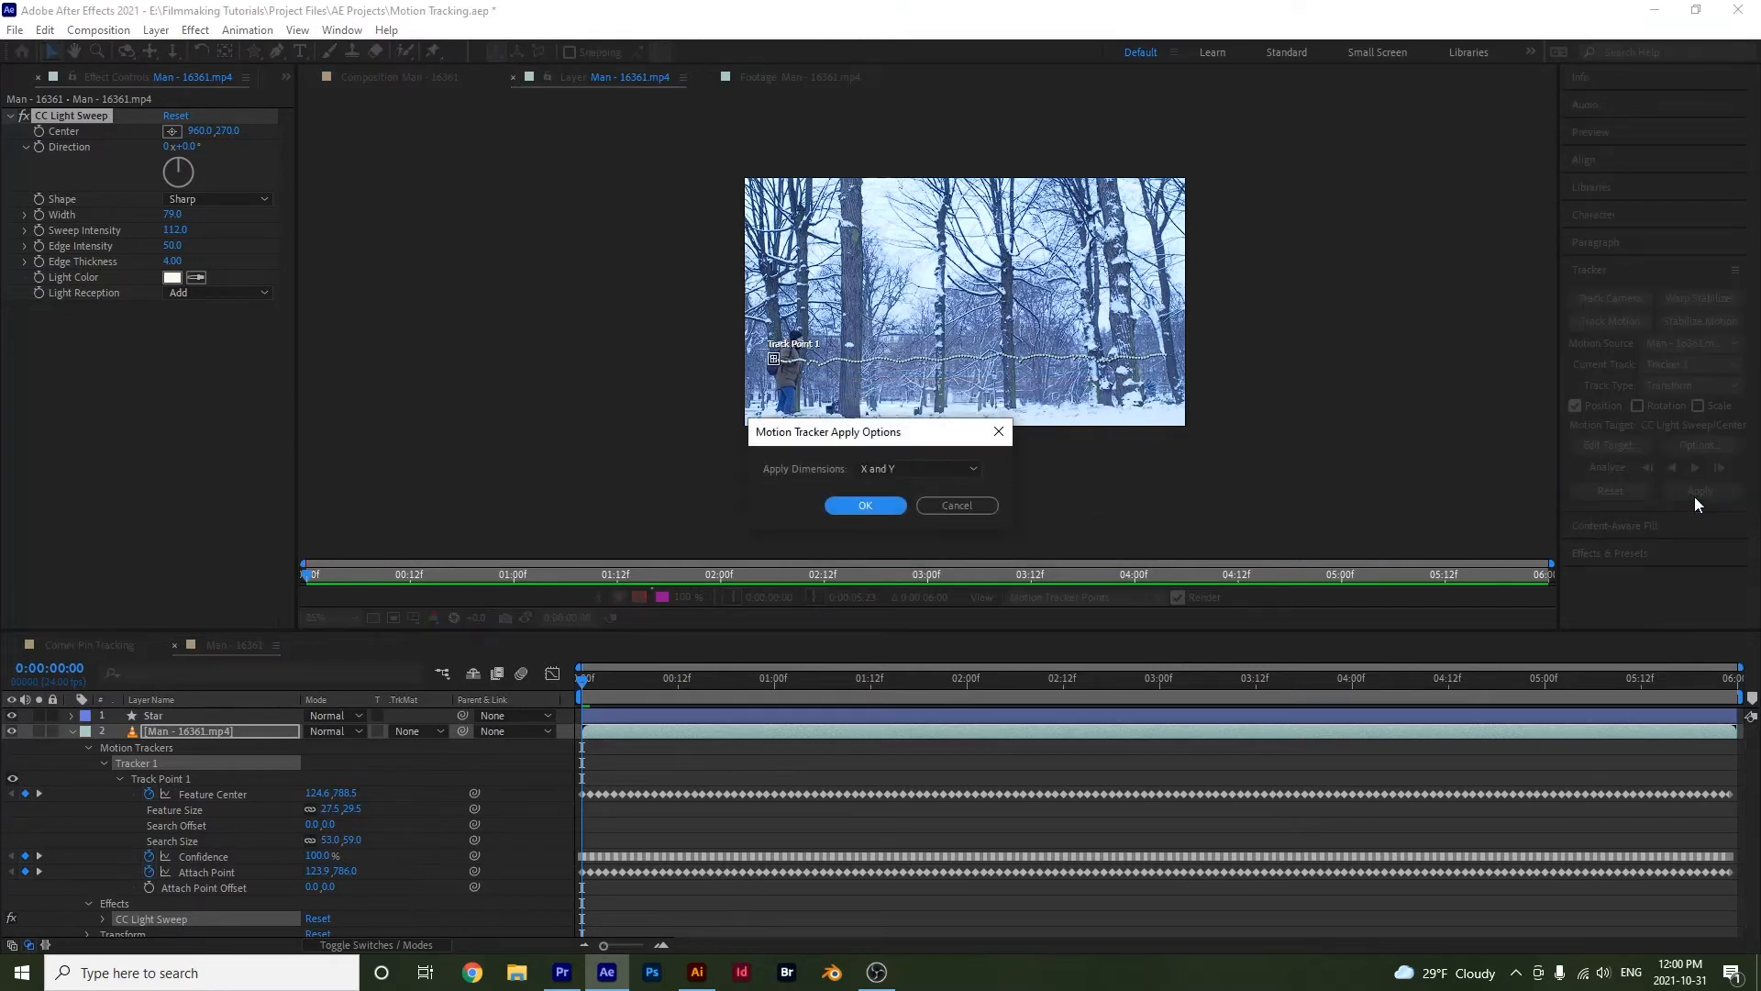
click(866, 506)
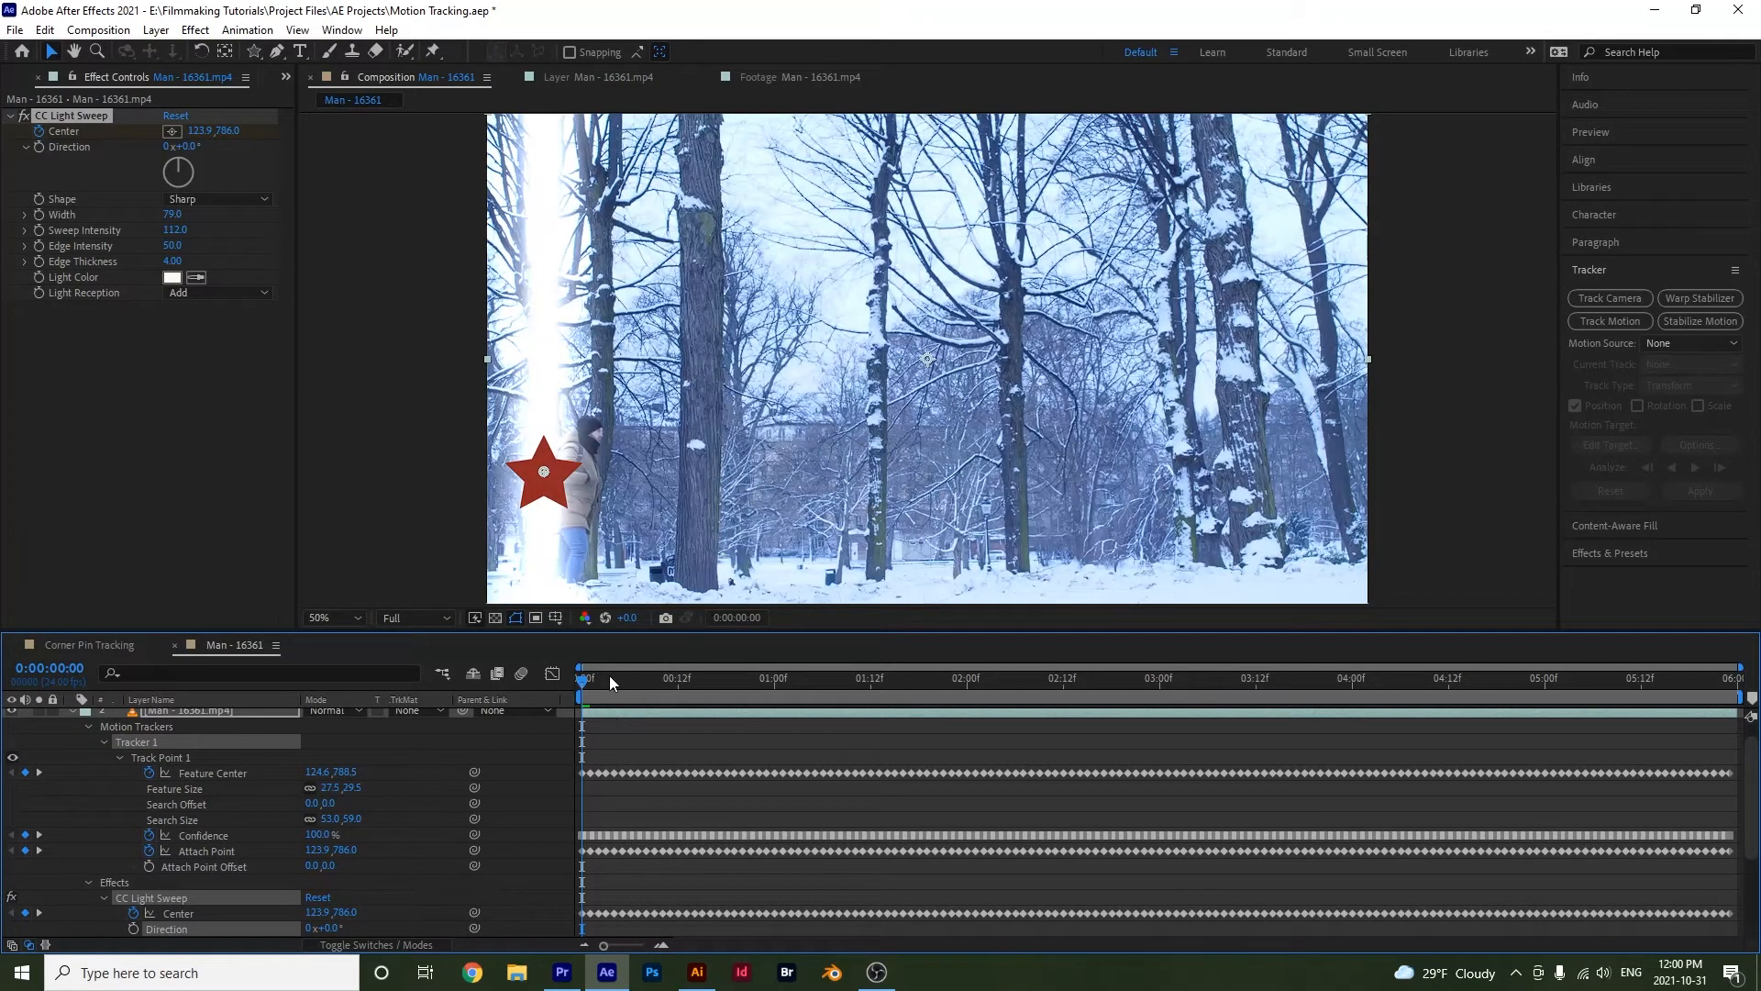
key(space)
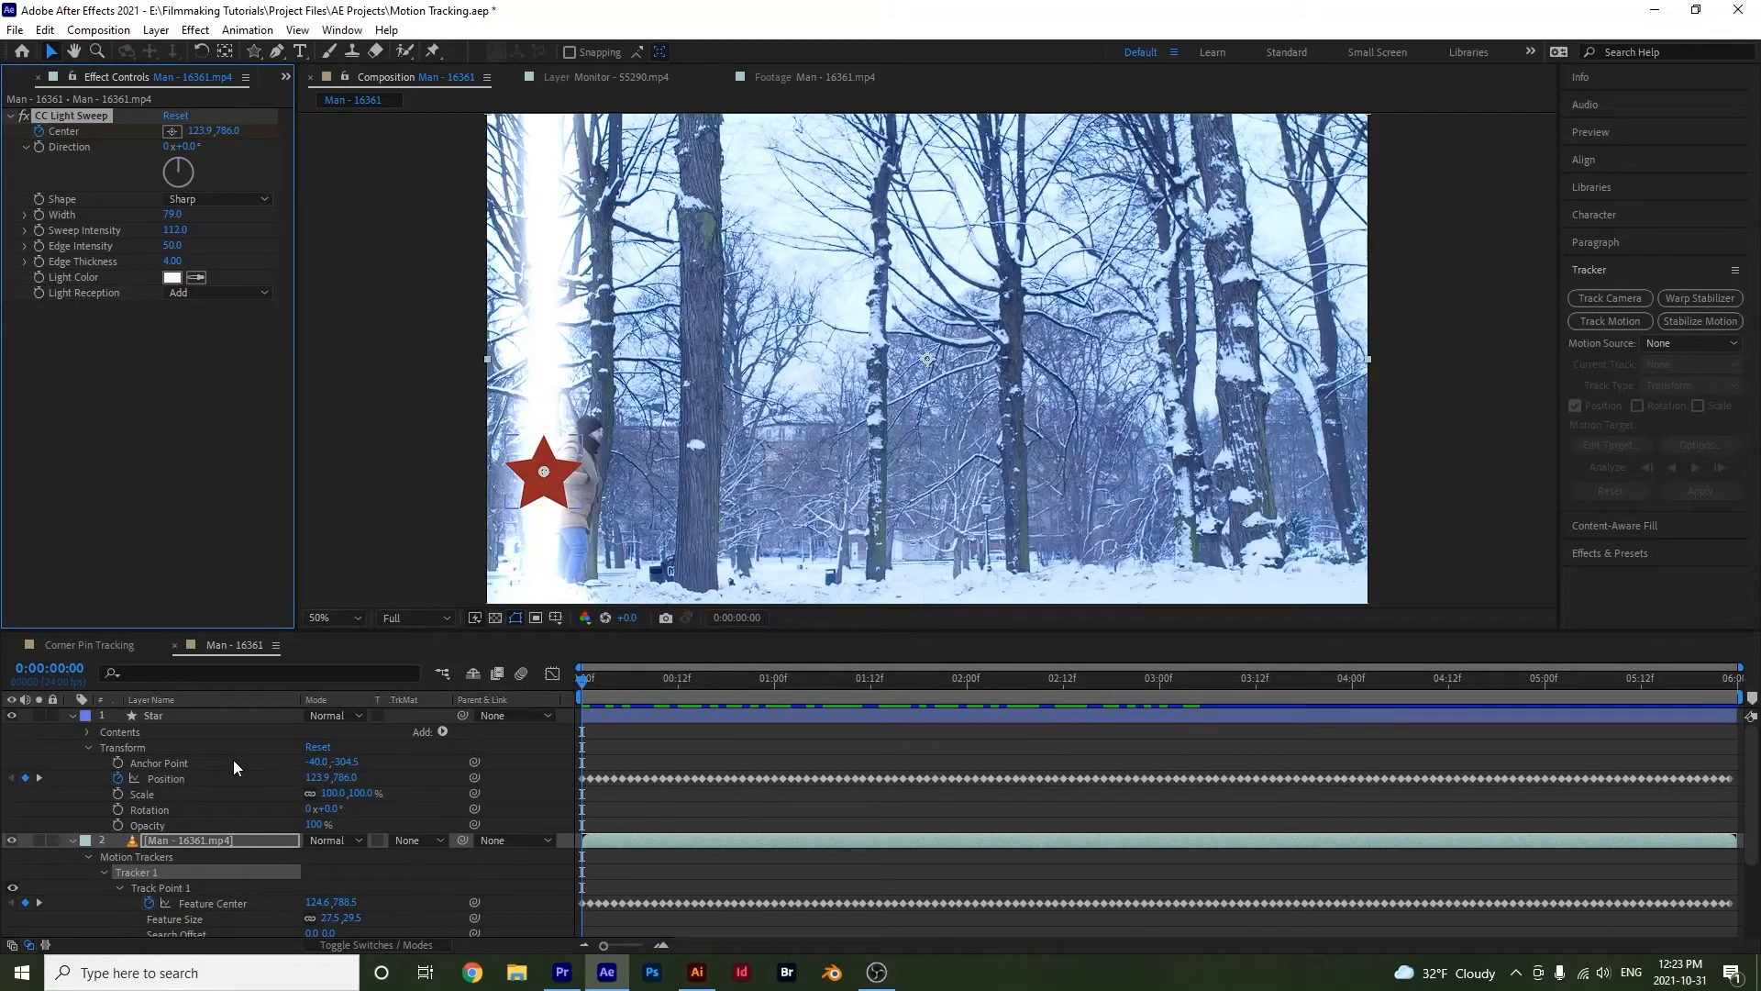
- Select all Center keyframes of CC Light Sweep on the Man - 16361.mp4 layer, preview the motion and return to the first frame
scroll(239, 769, down, 3)
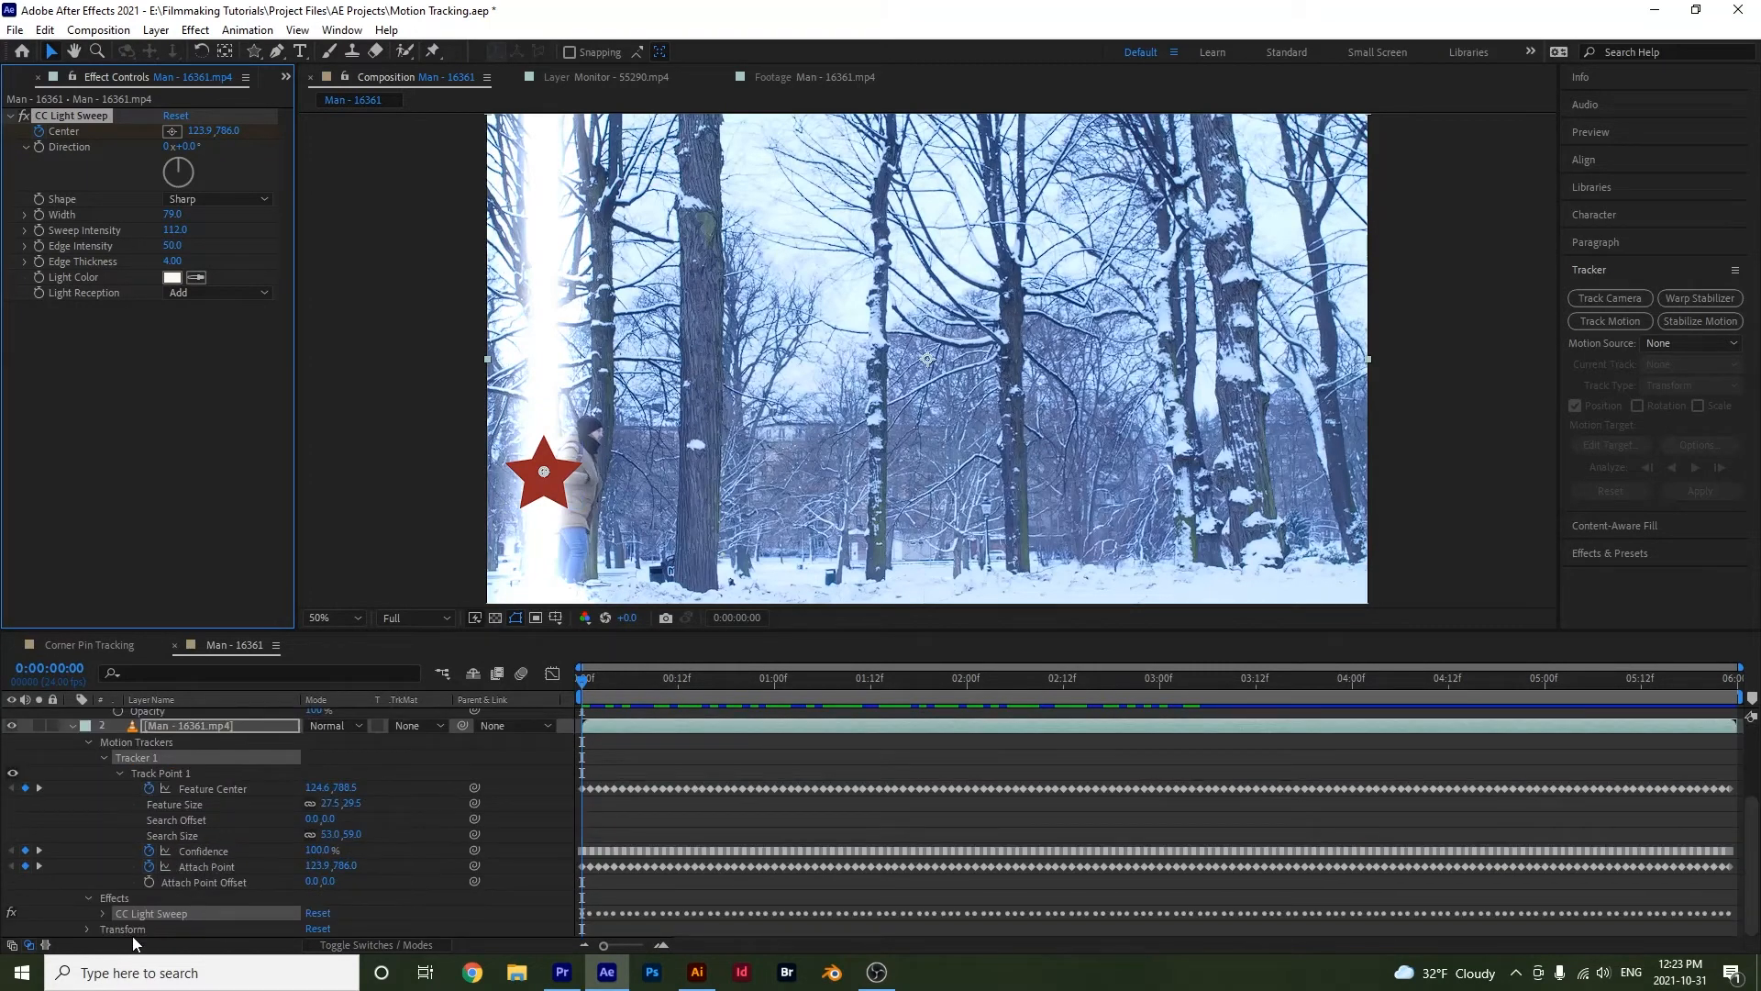
click(103, 913)
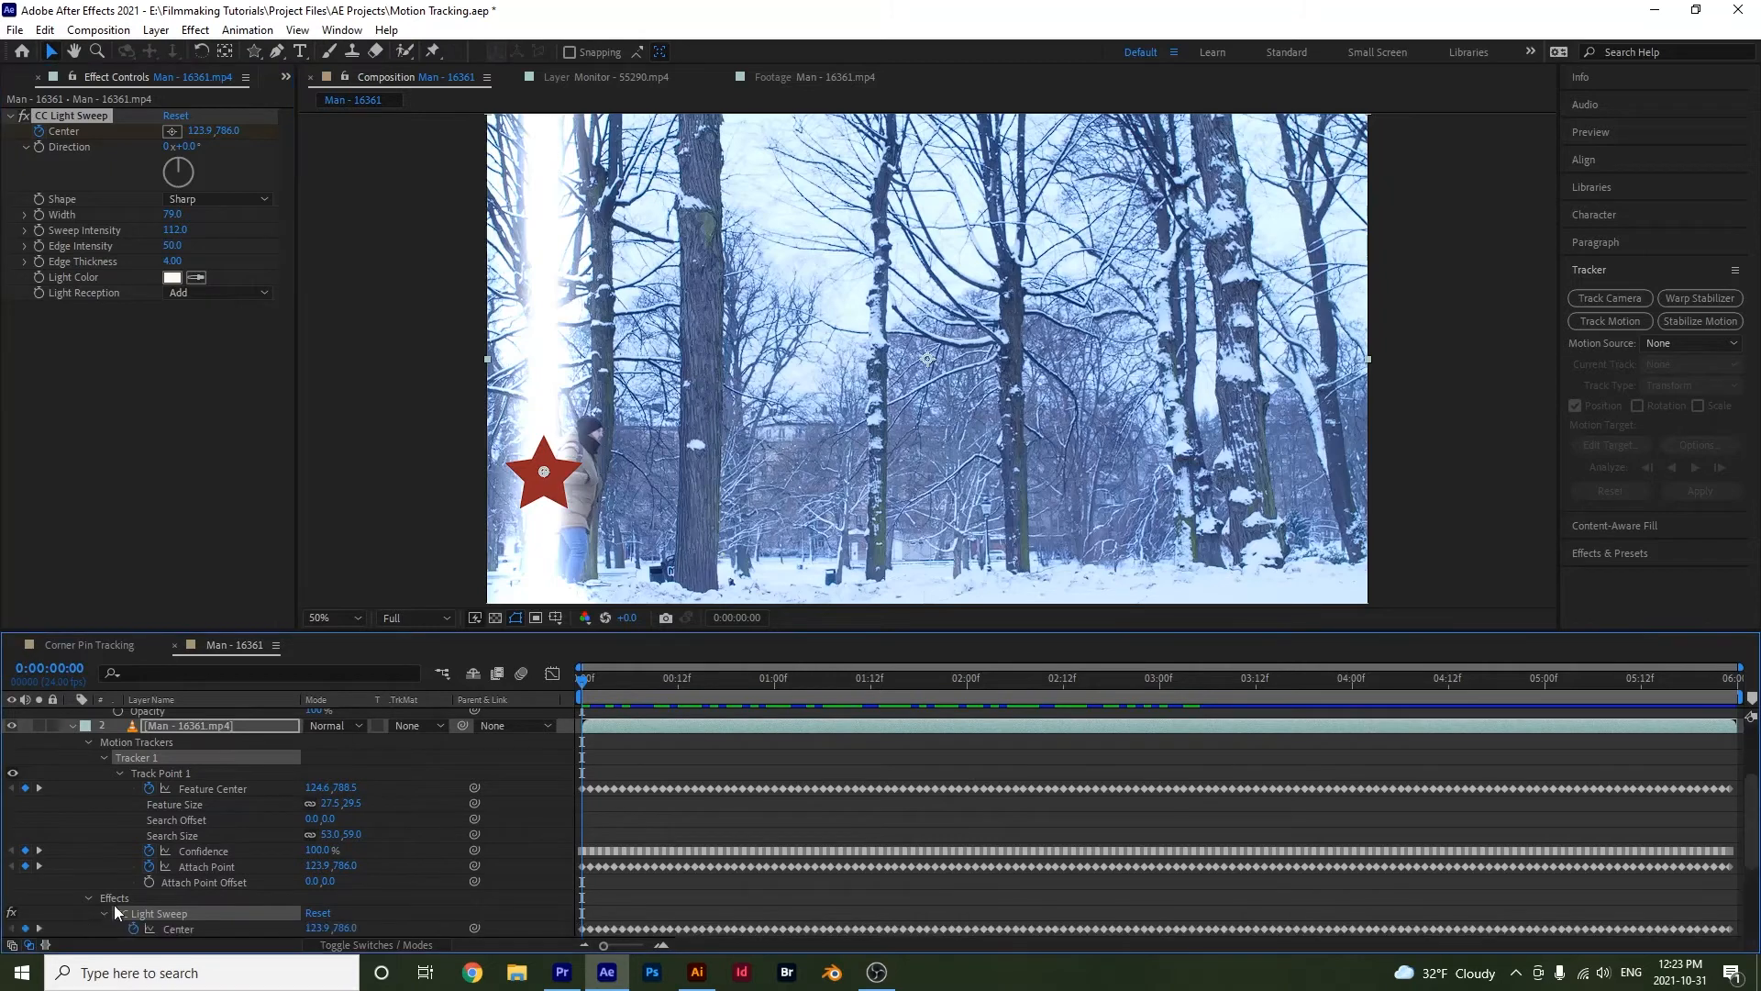
scroll(156, 880, down, 3)
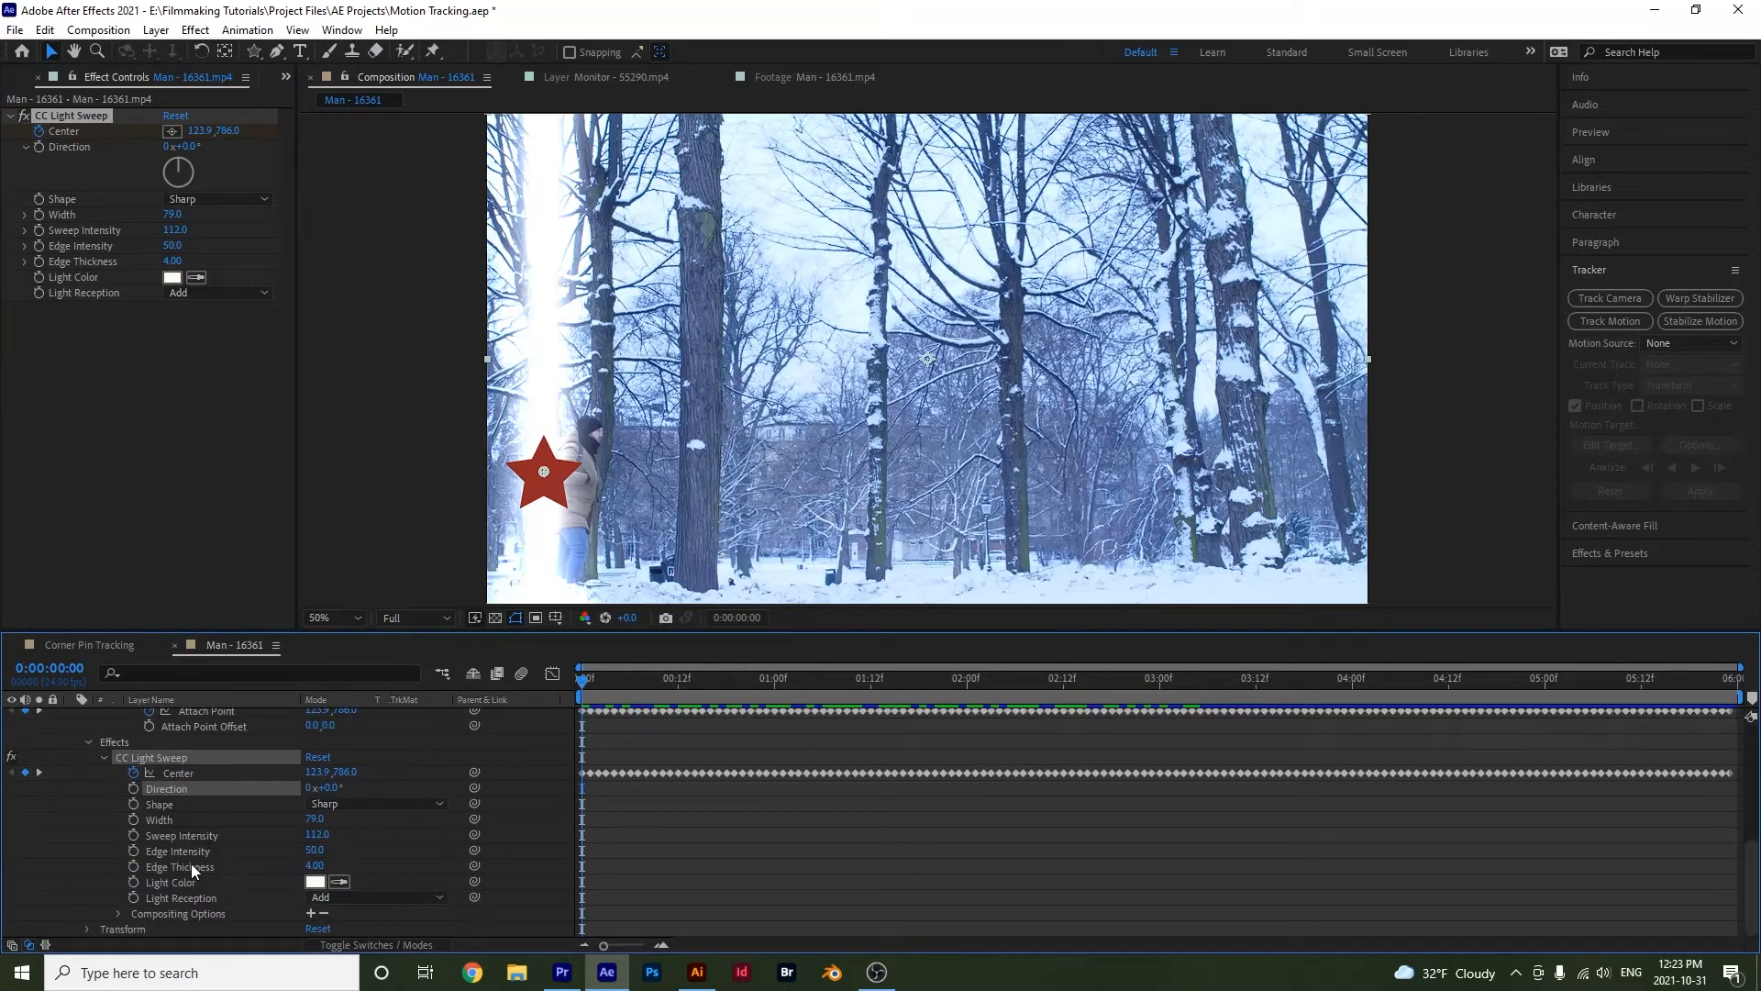
click(180, 775)
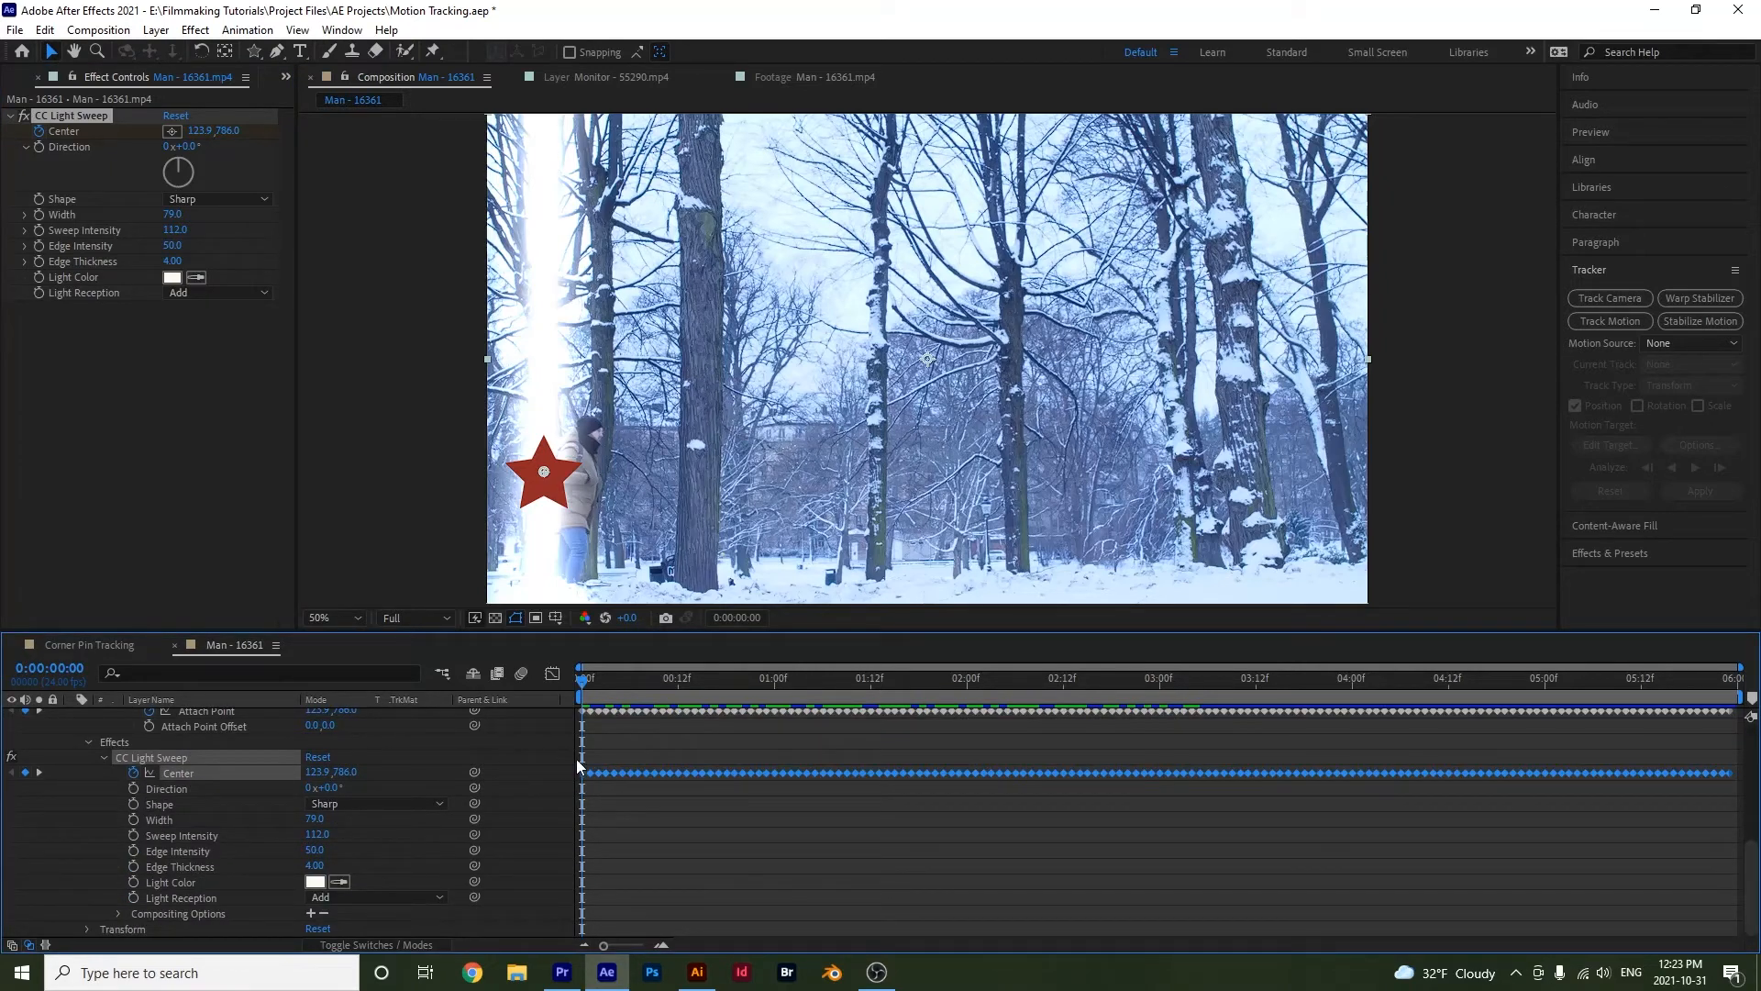
key(space)
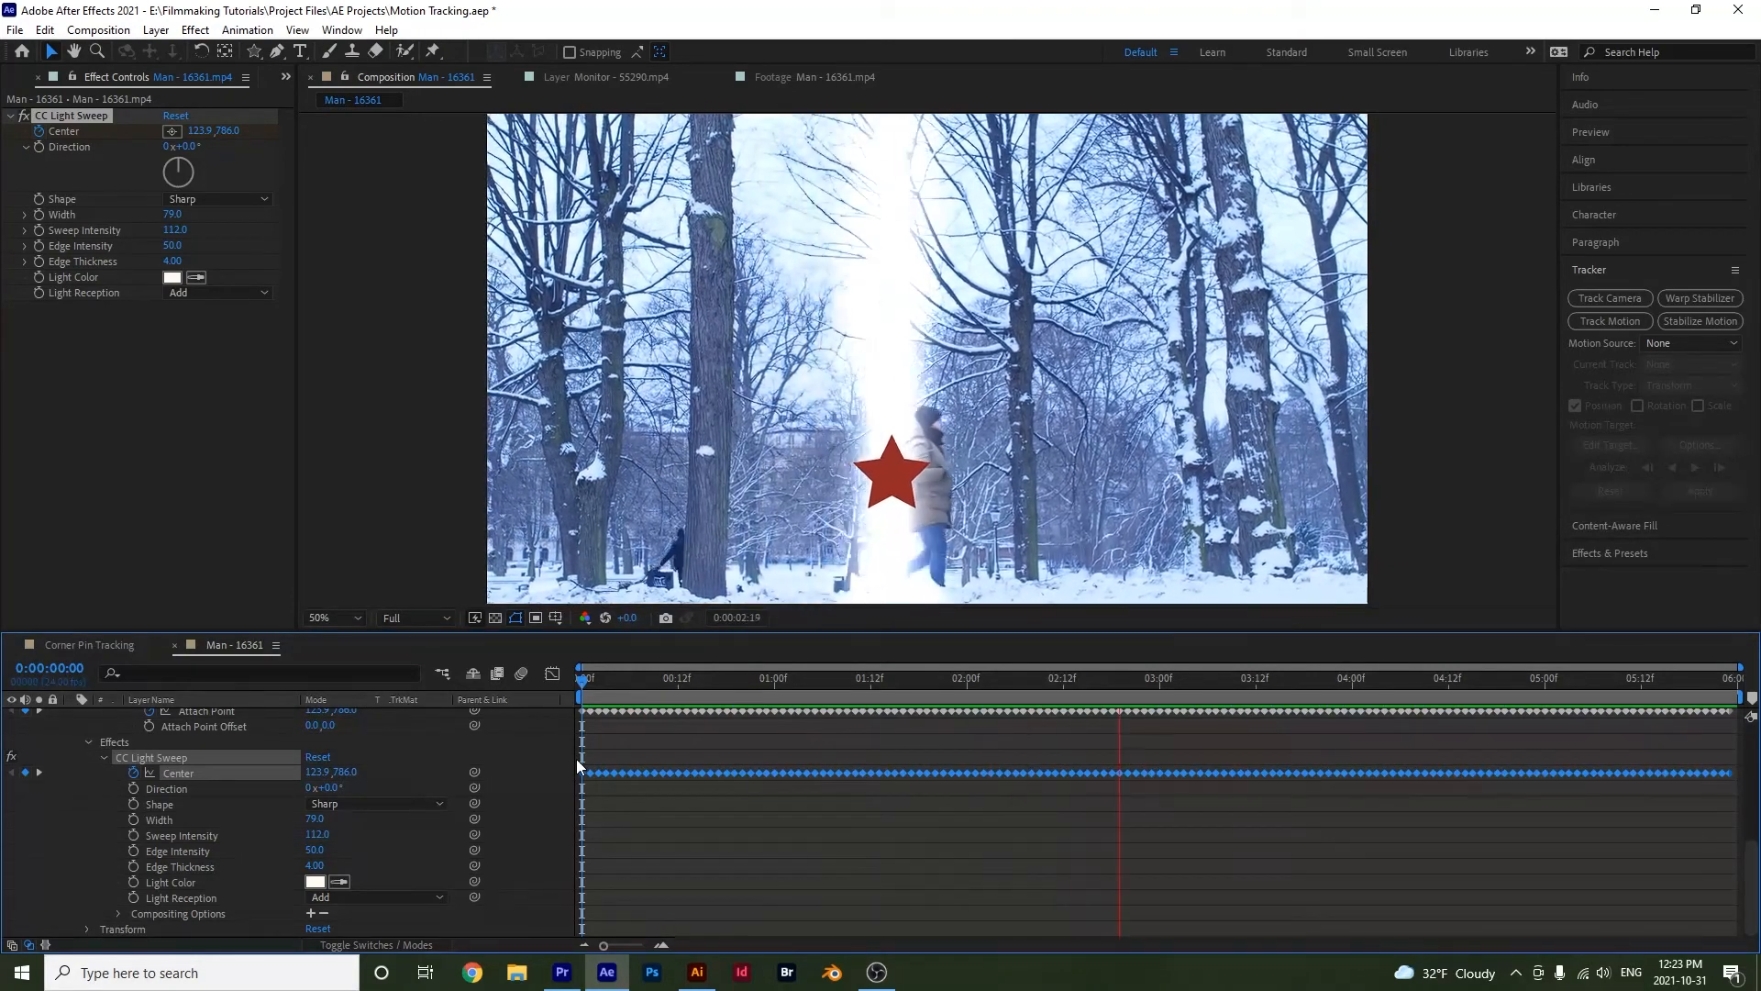
key(space)
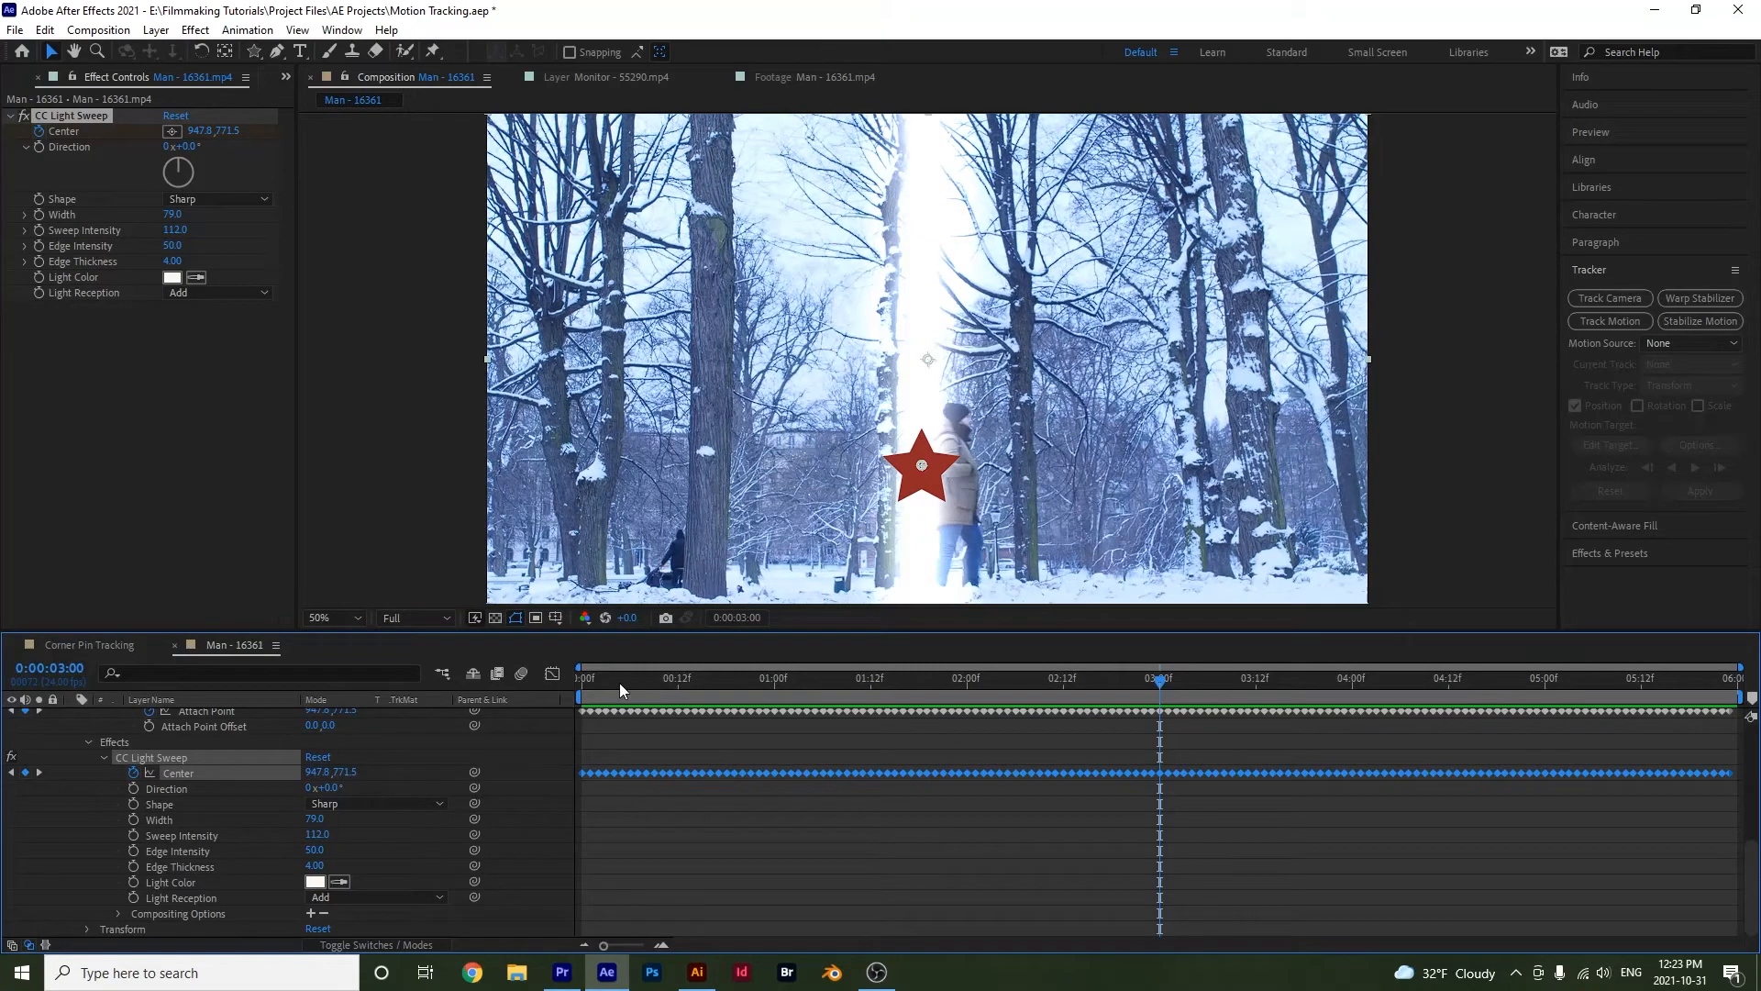
key(Home)
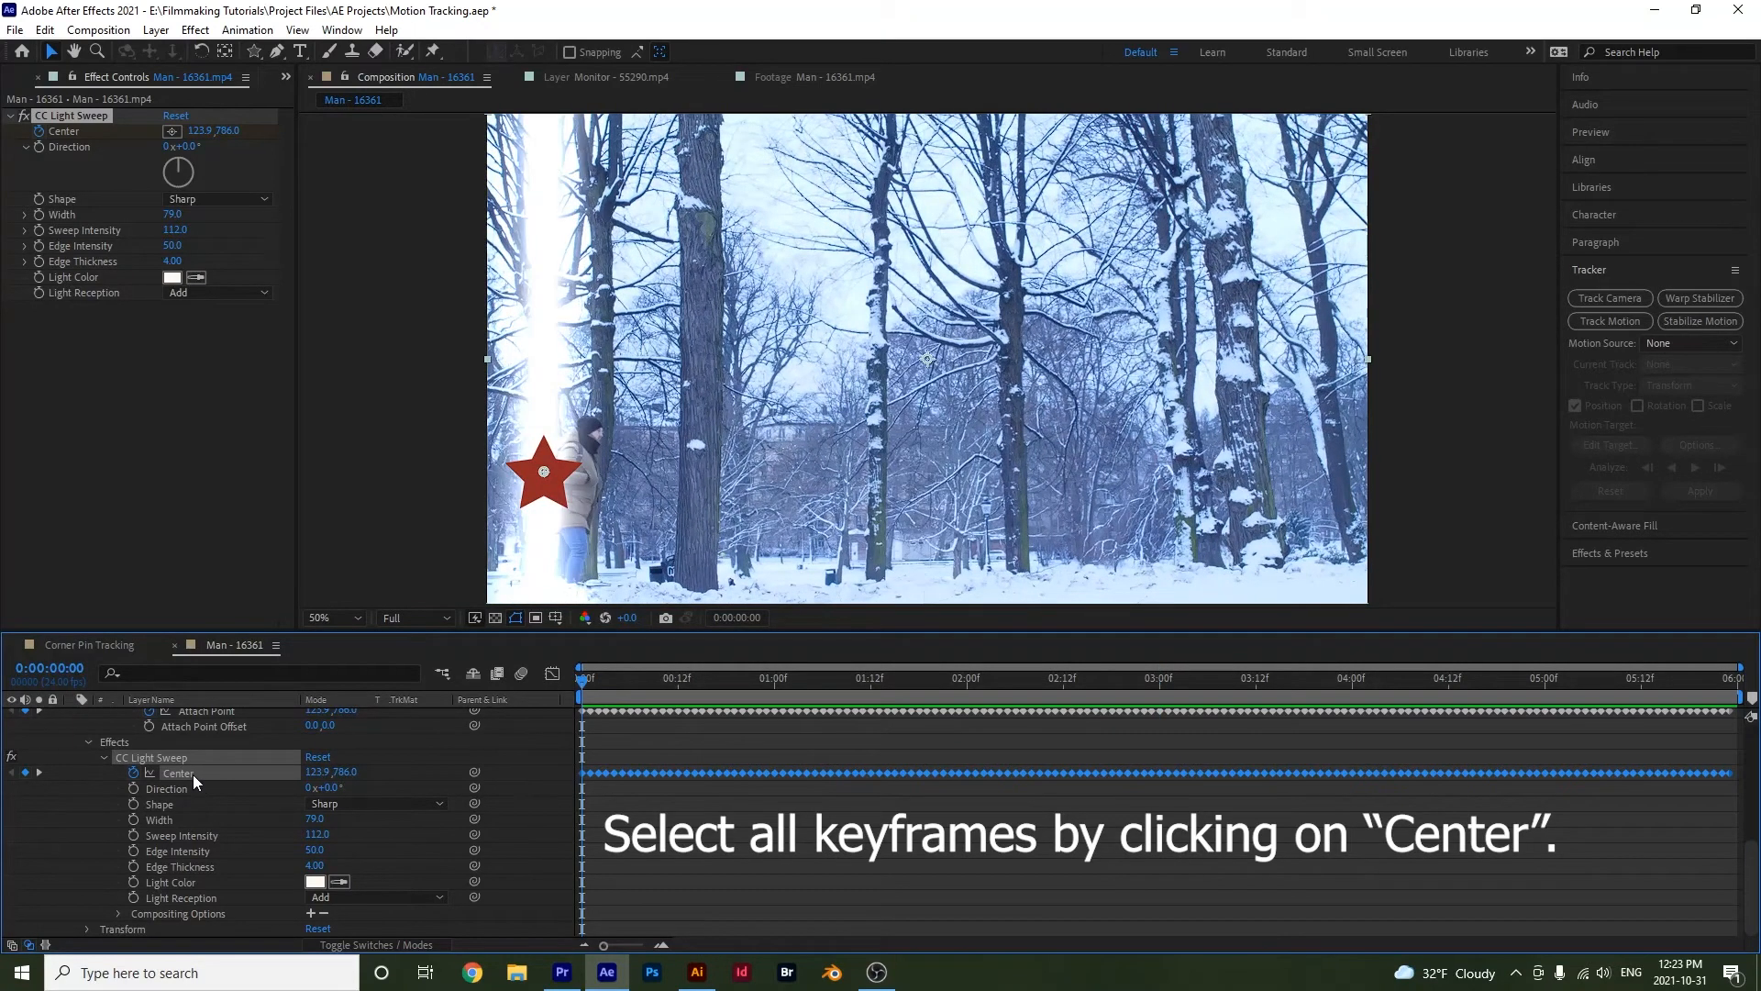
- Offset the light sweep from the man by adjusting the X value of all selected Center keyframes, and preview the motion
drag(308, 776, 955, 844)
key(space)
key(space)
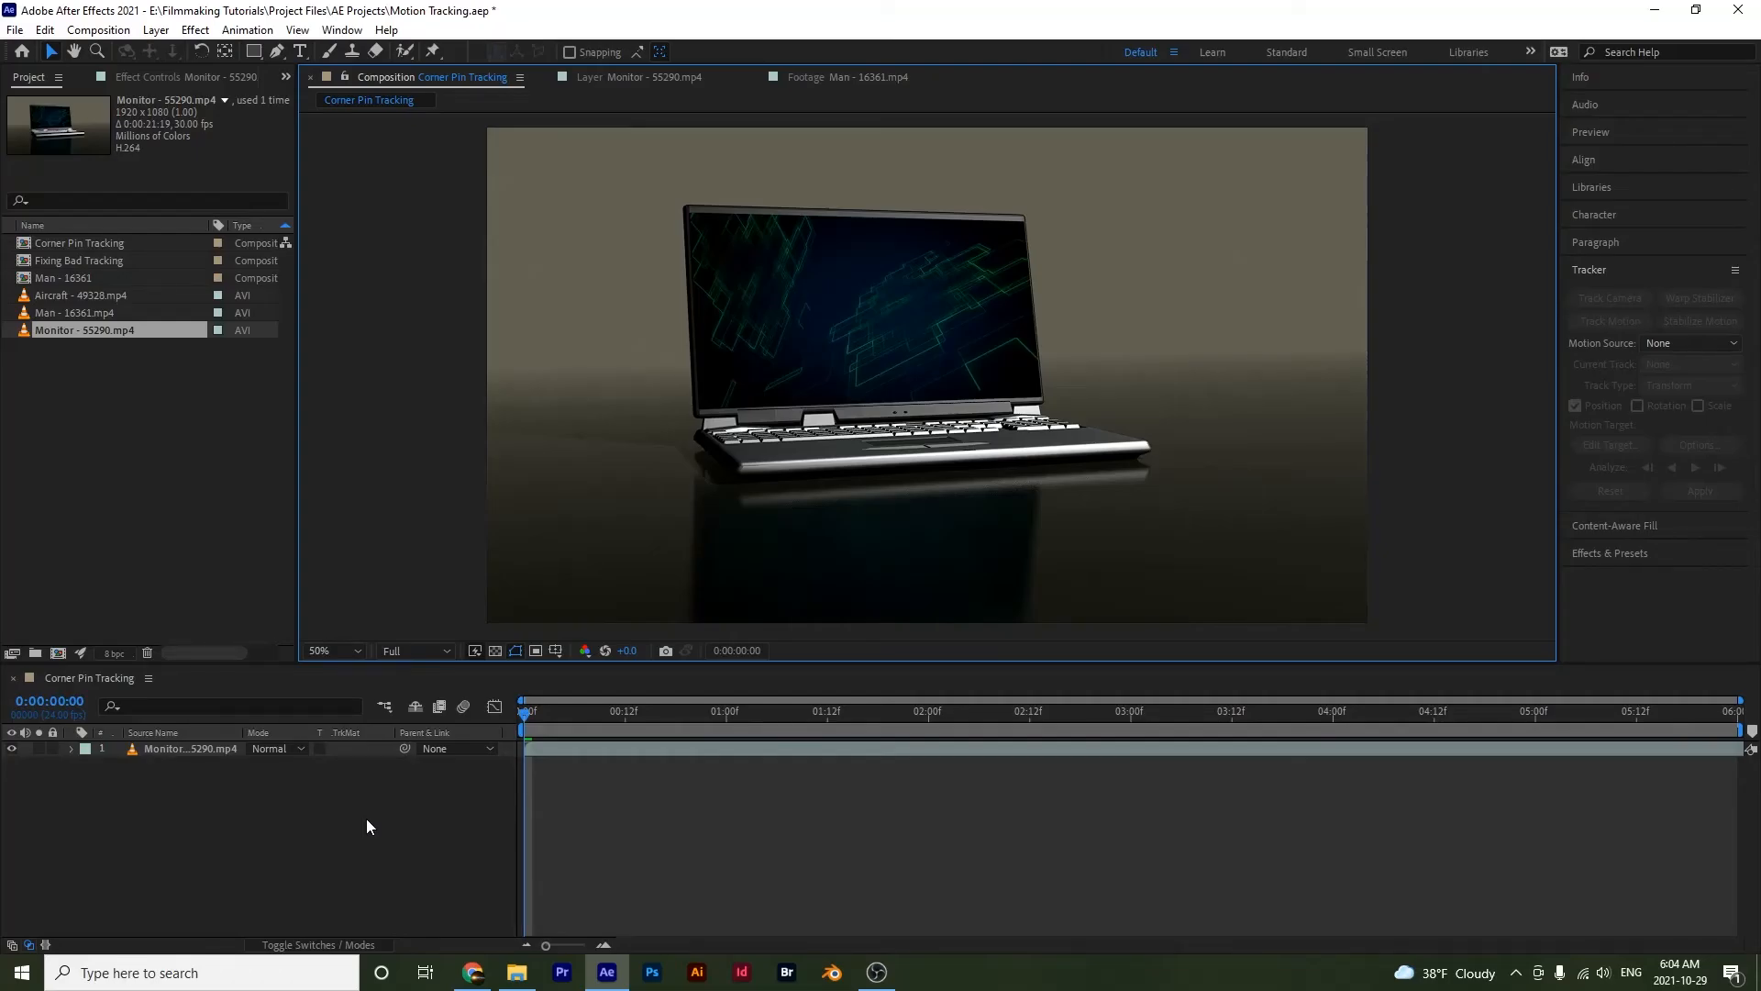
click(684, 203)
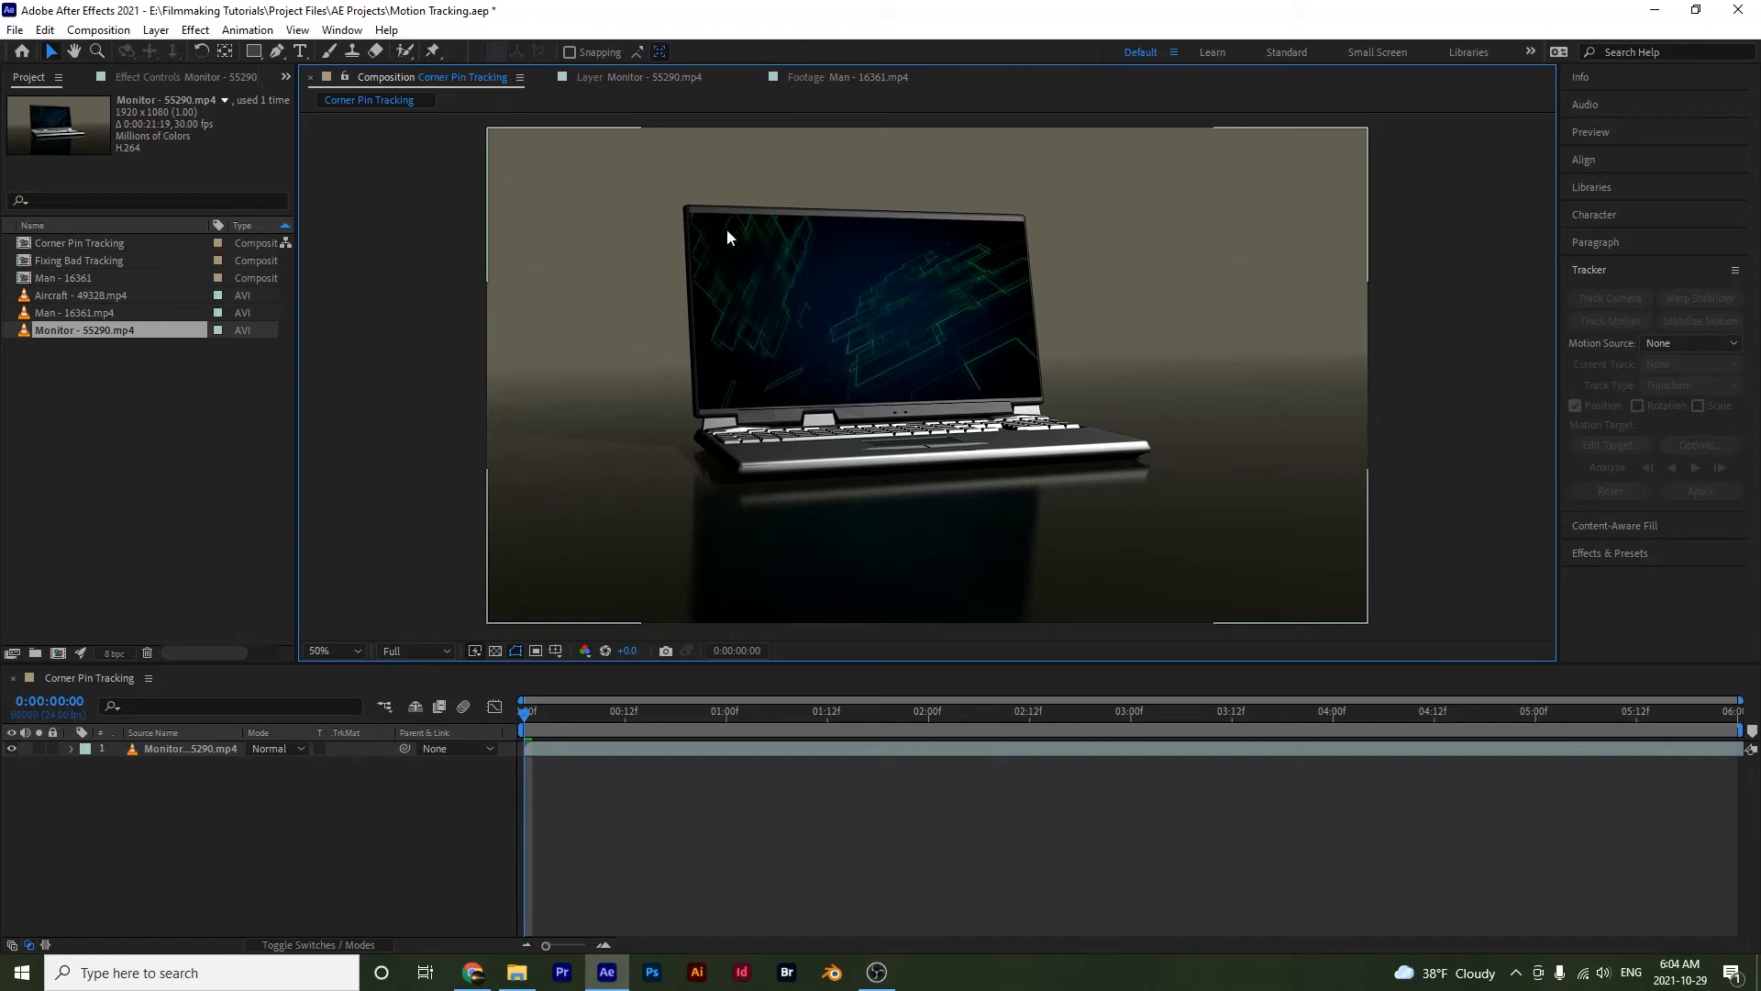
- Create a motion tracker on the Monitor - 55290.mp4 layer and set its track type to Perspective corner pin
click(277, 891)
click(190, 747)
double_click(158, 751)
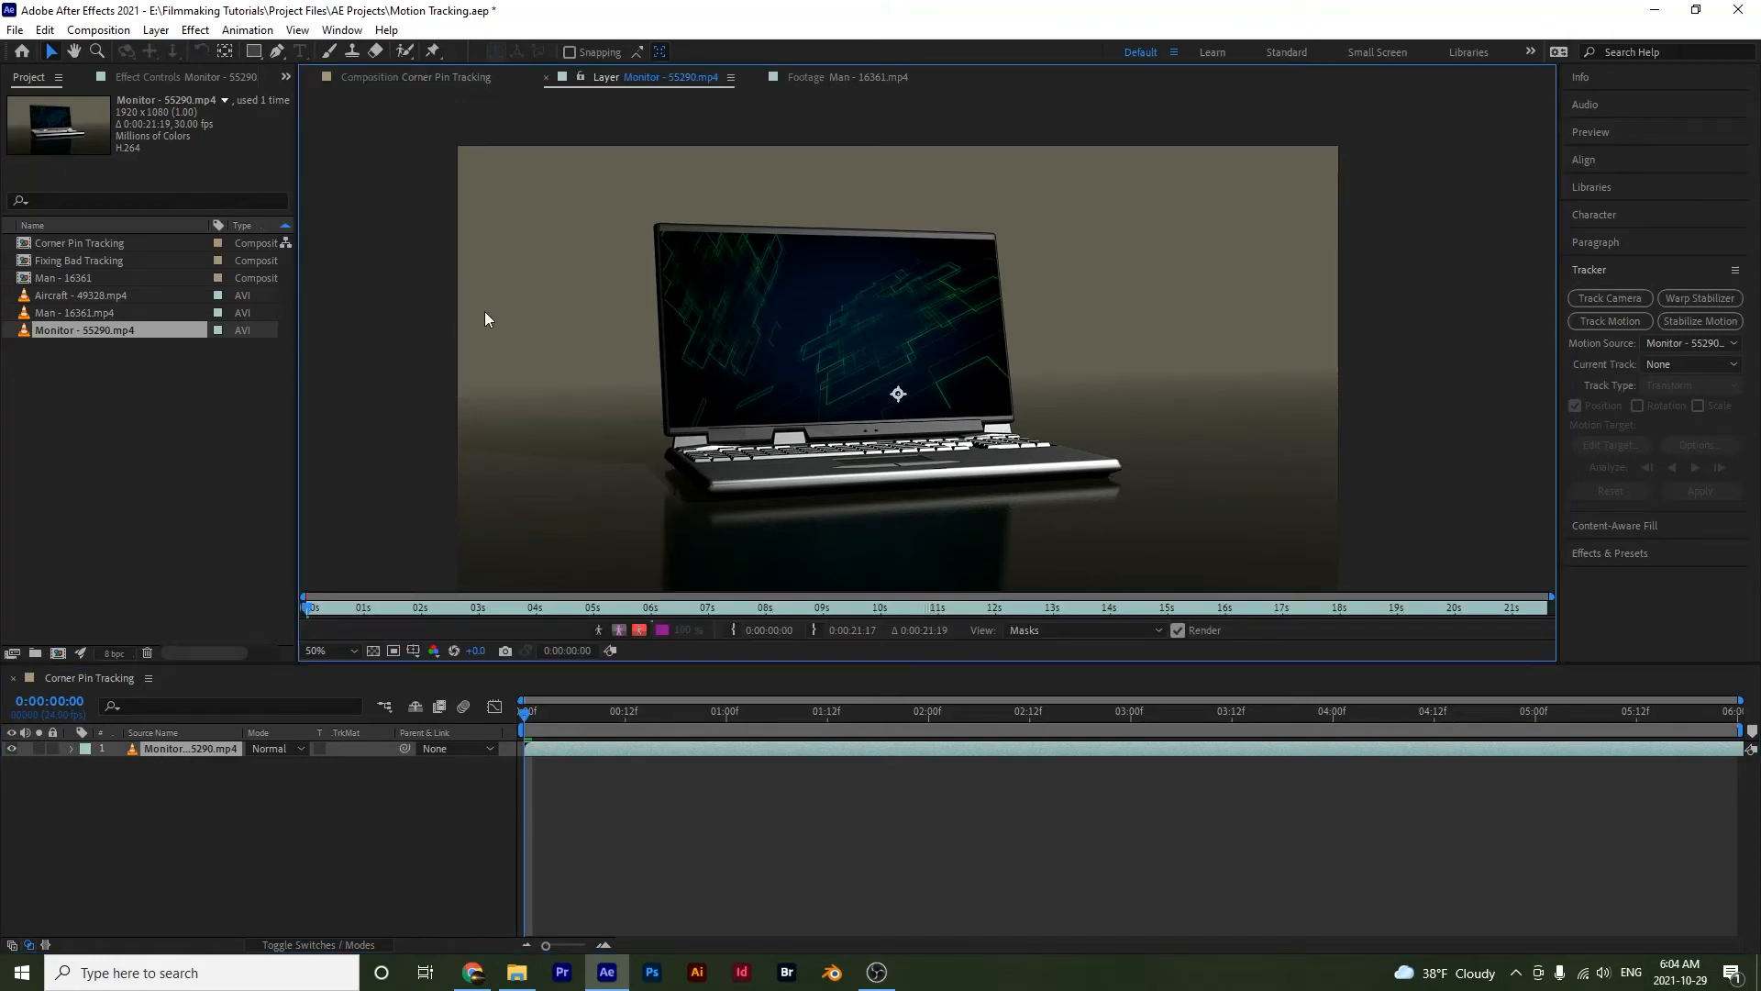
click(72, 748)
click(71, 748)
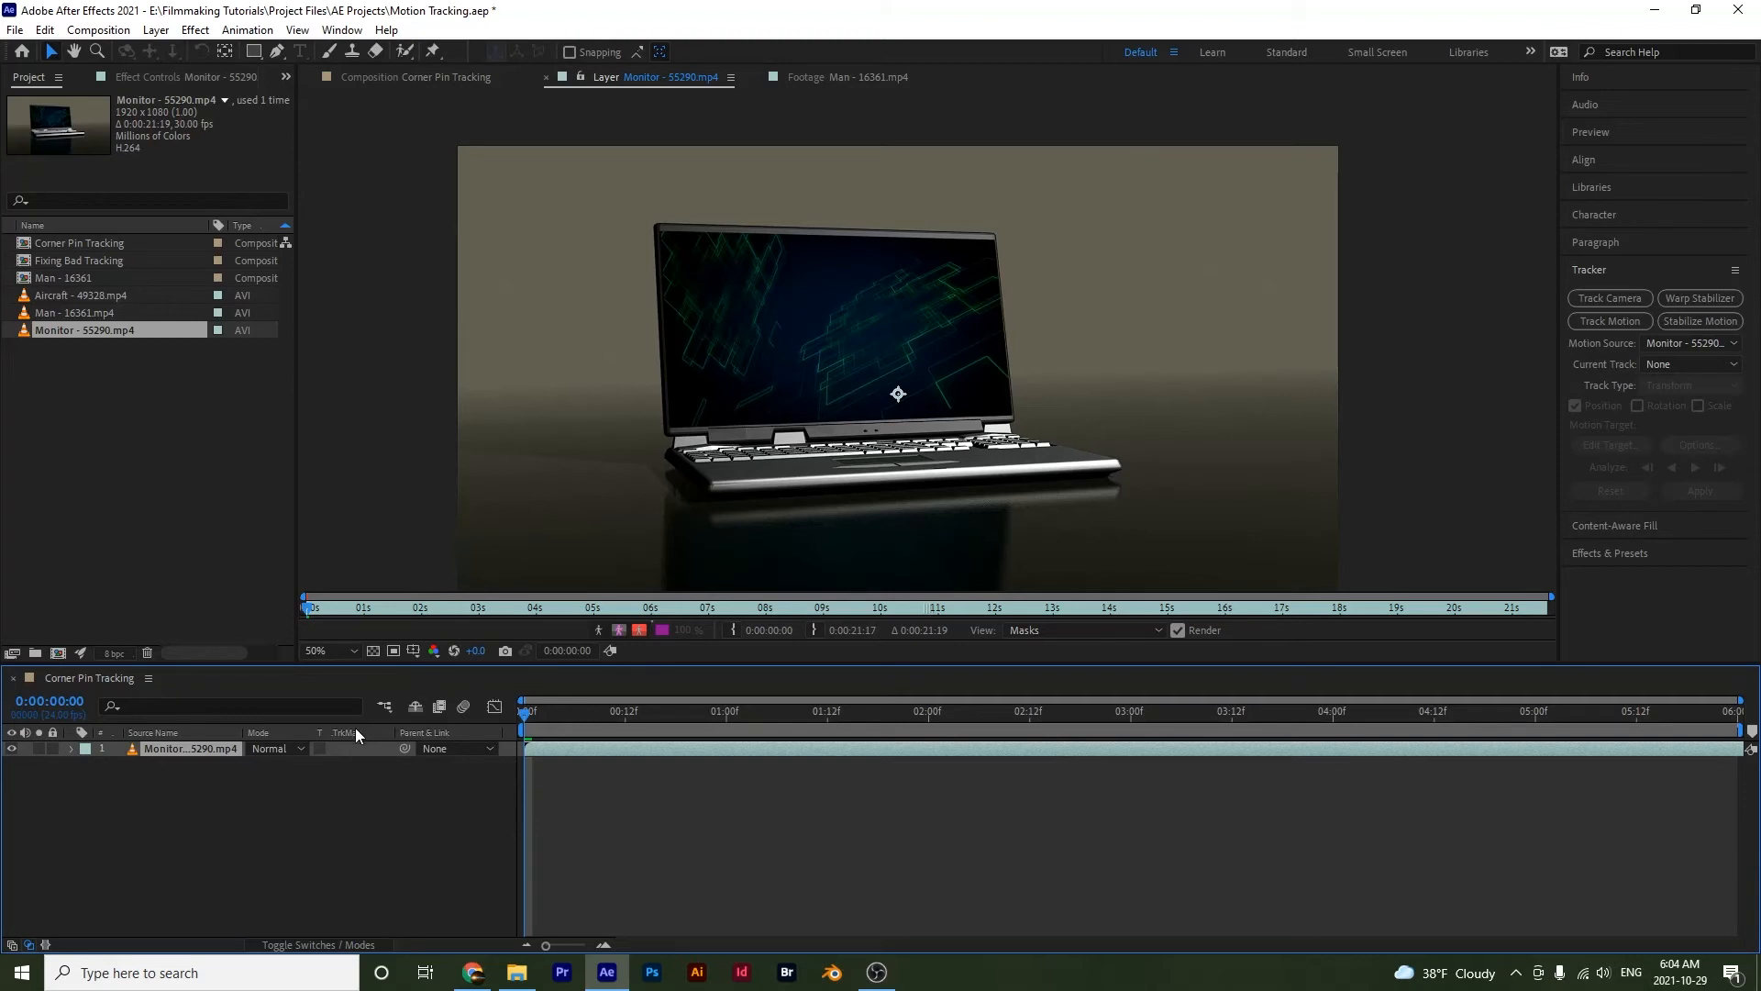
click(1611, 321)
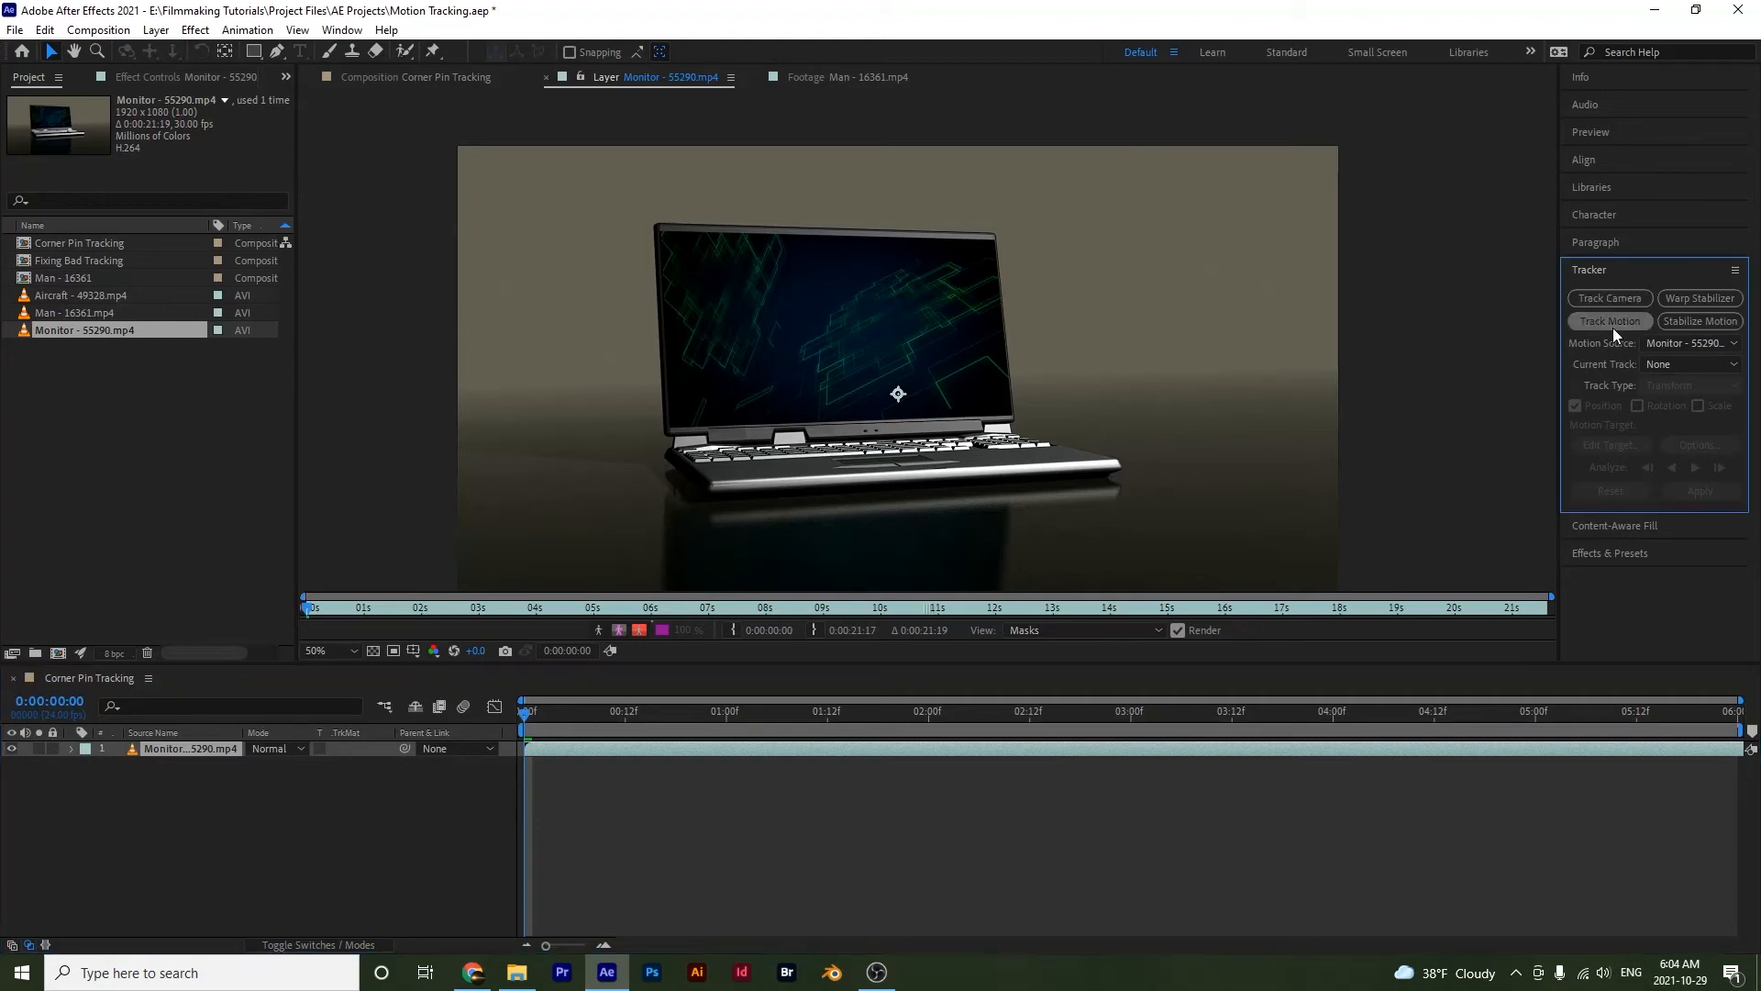
click(71, 749)
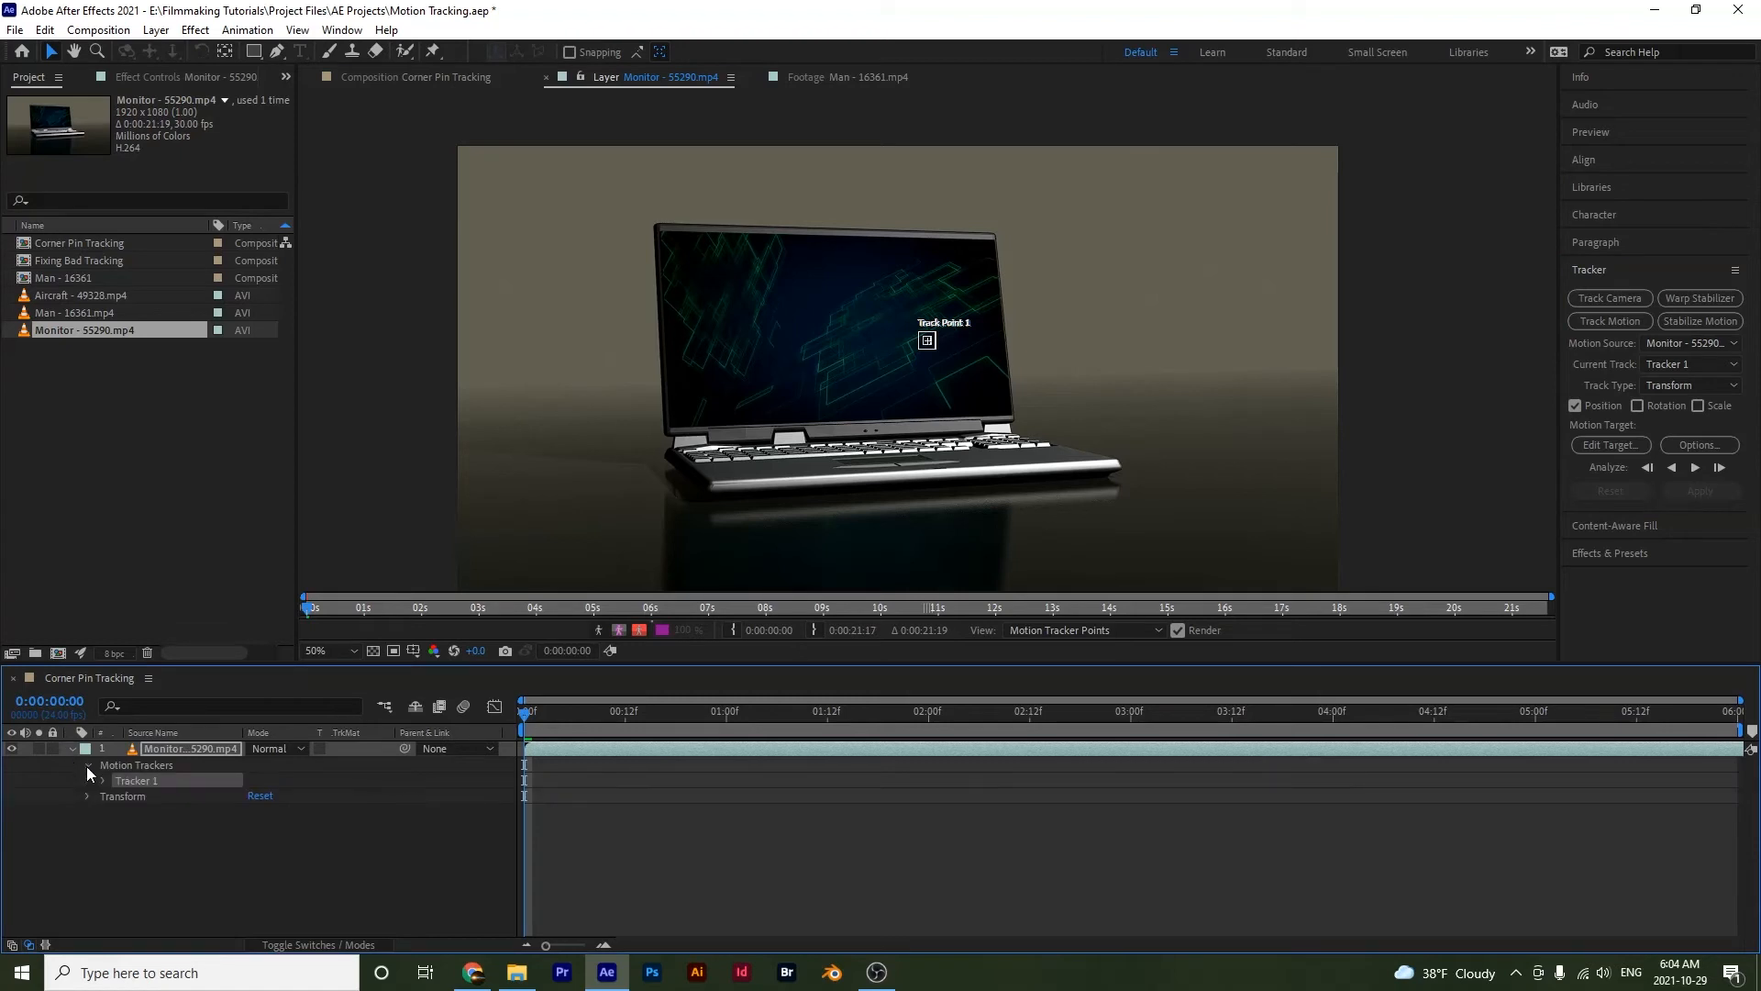
click(1662, 382)
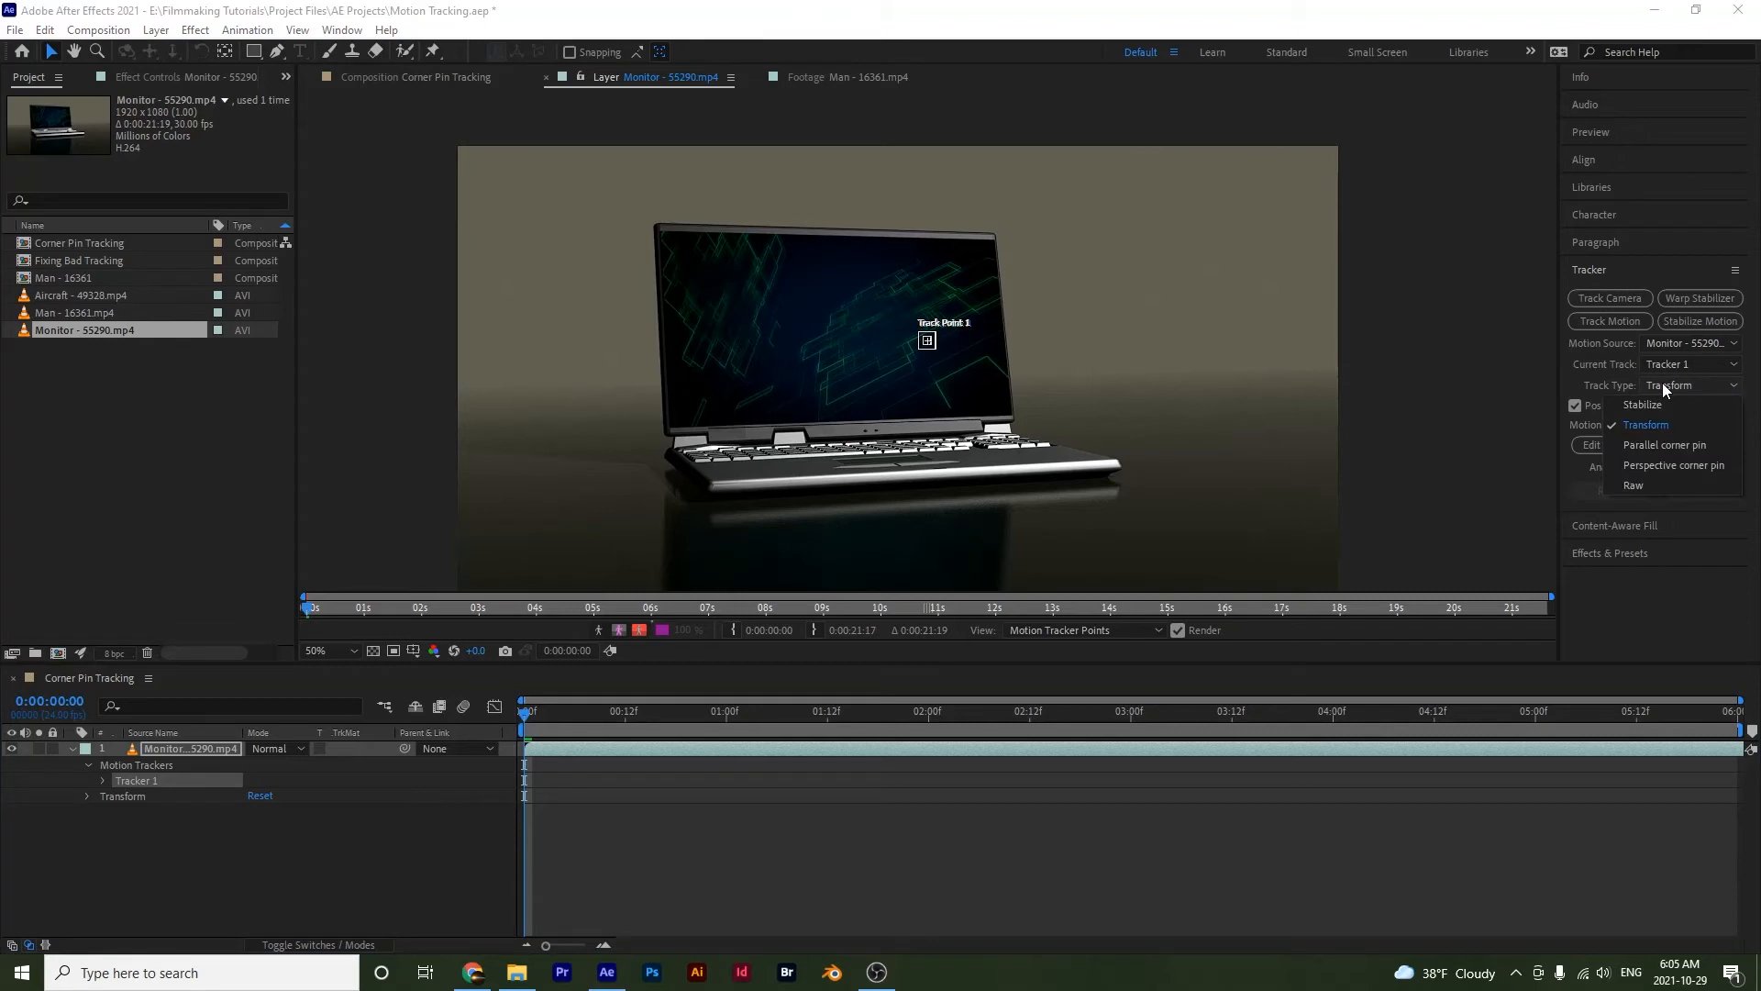
click(1655, 464)
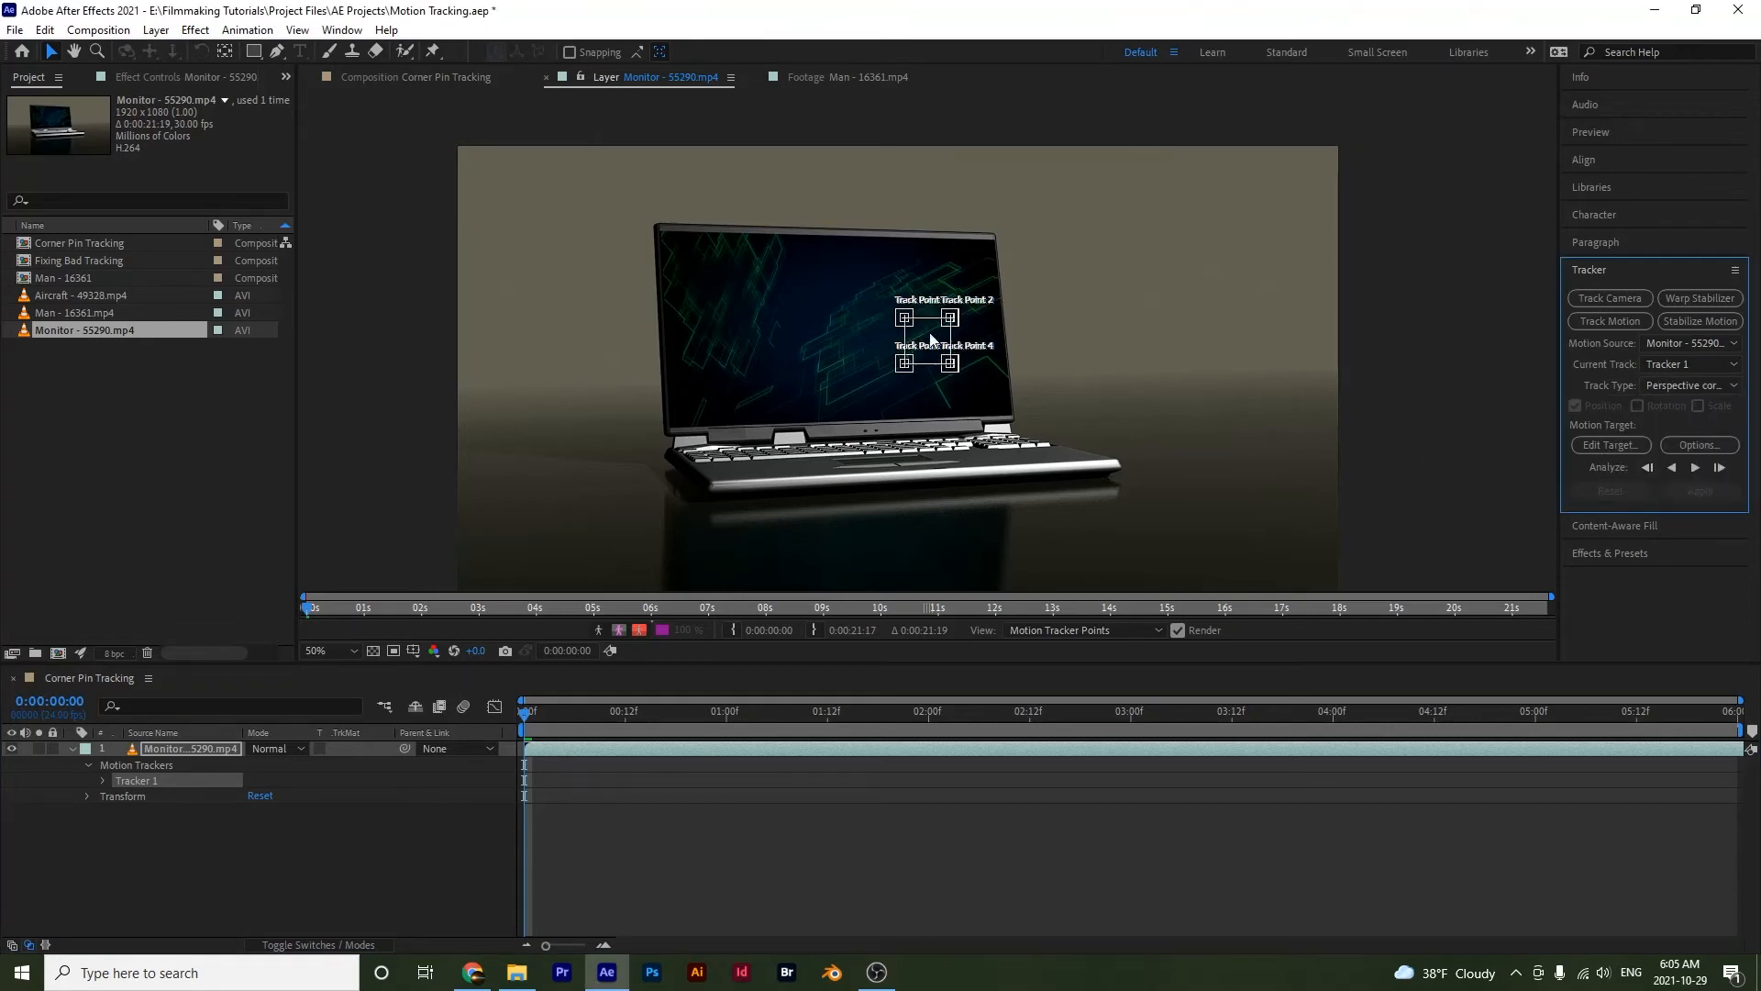
- Place the four track points on the matching corners of the laptop screen at the first frame
key(slash)
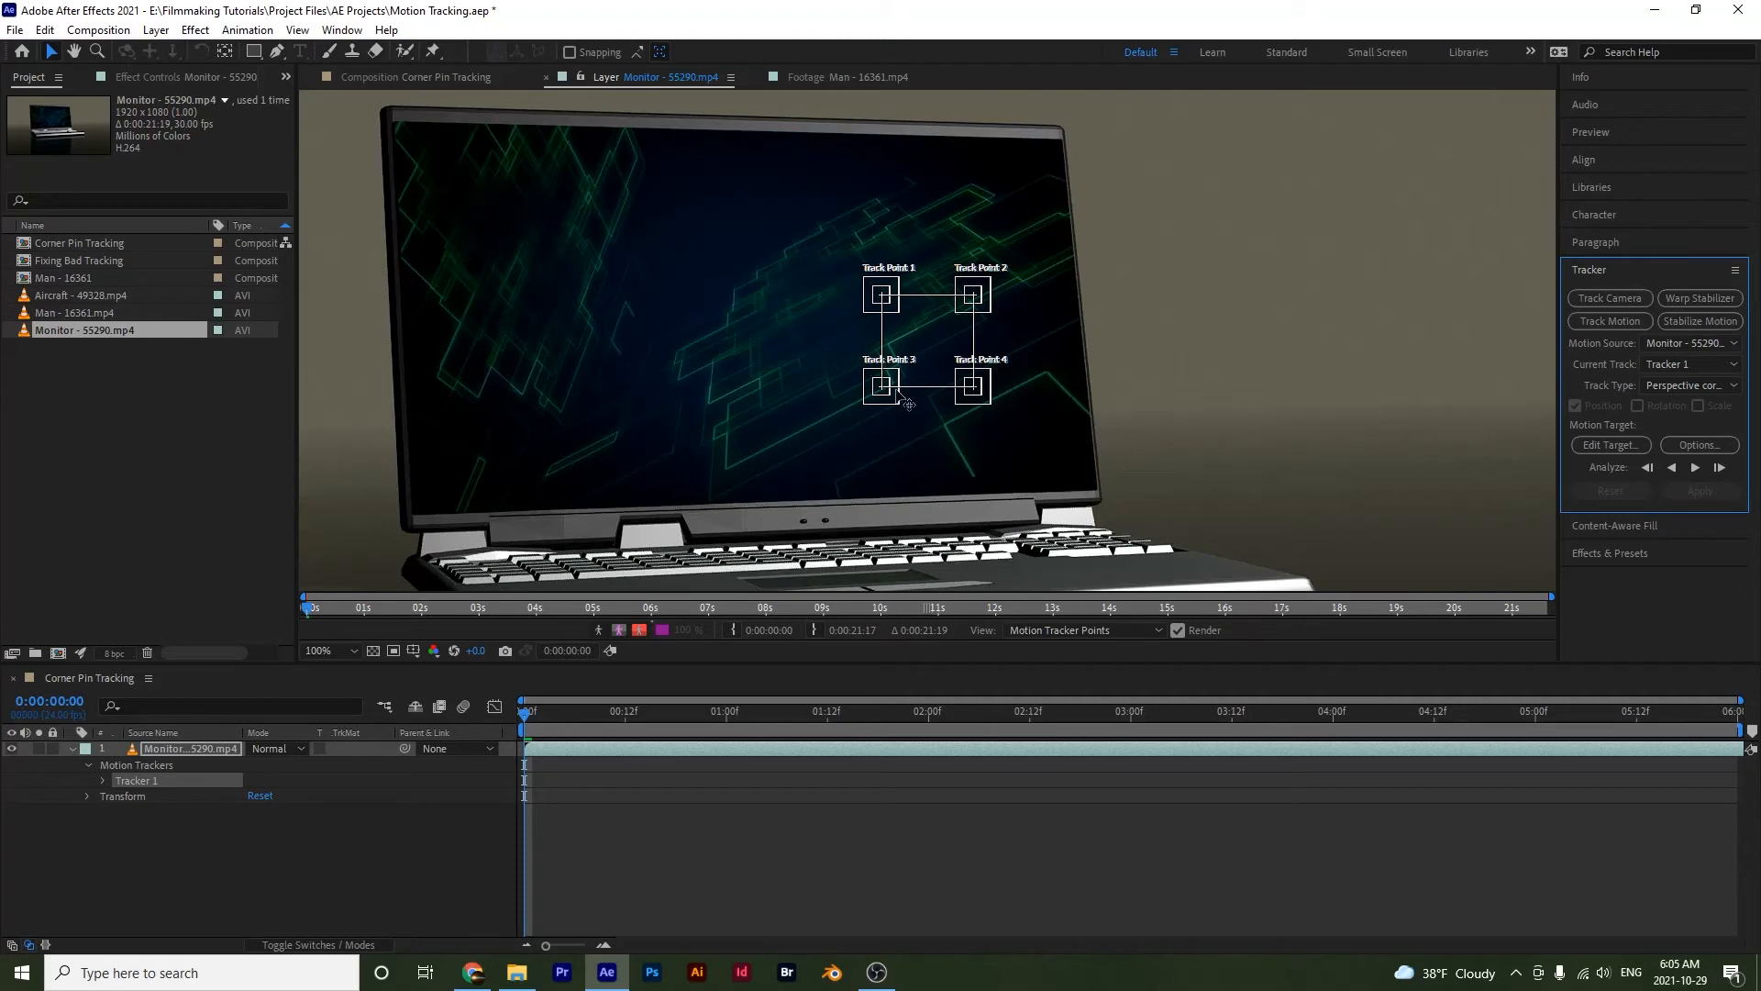
drag(882, 295, 394, 129)
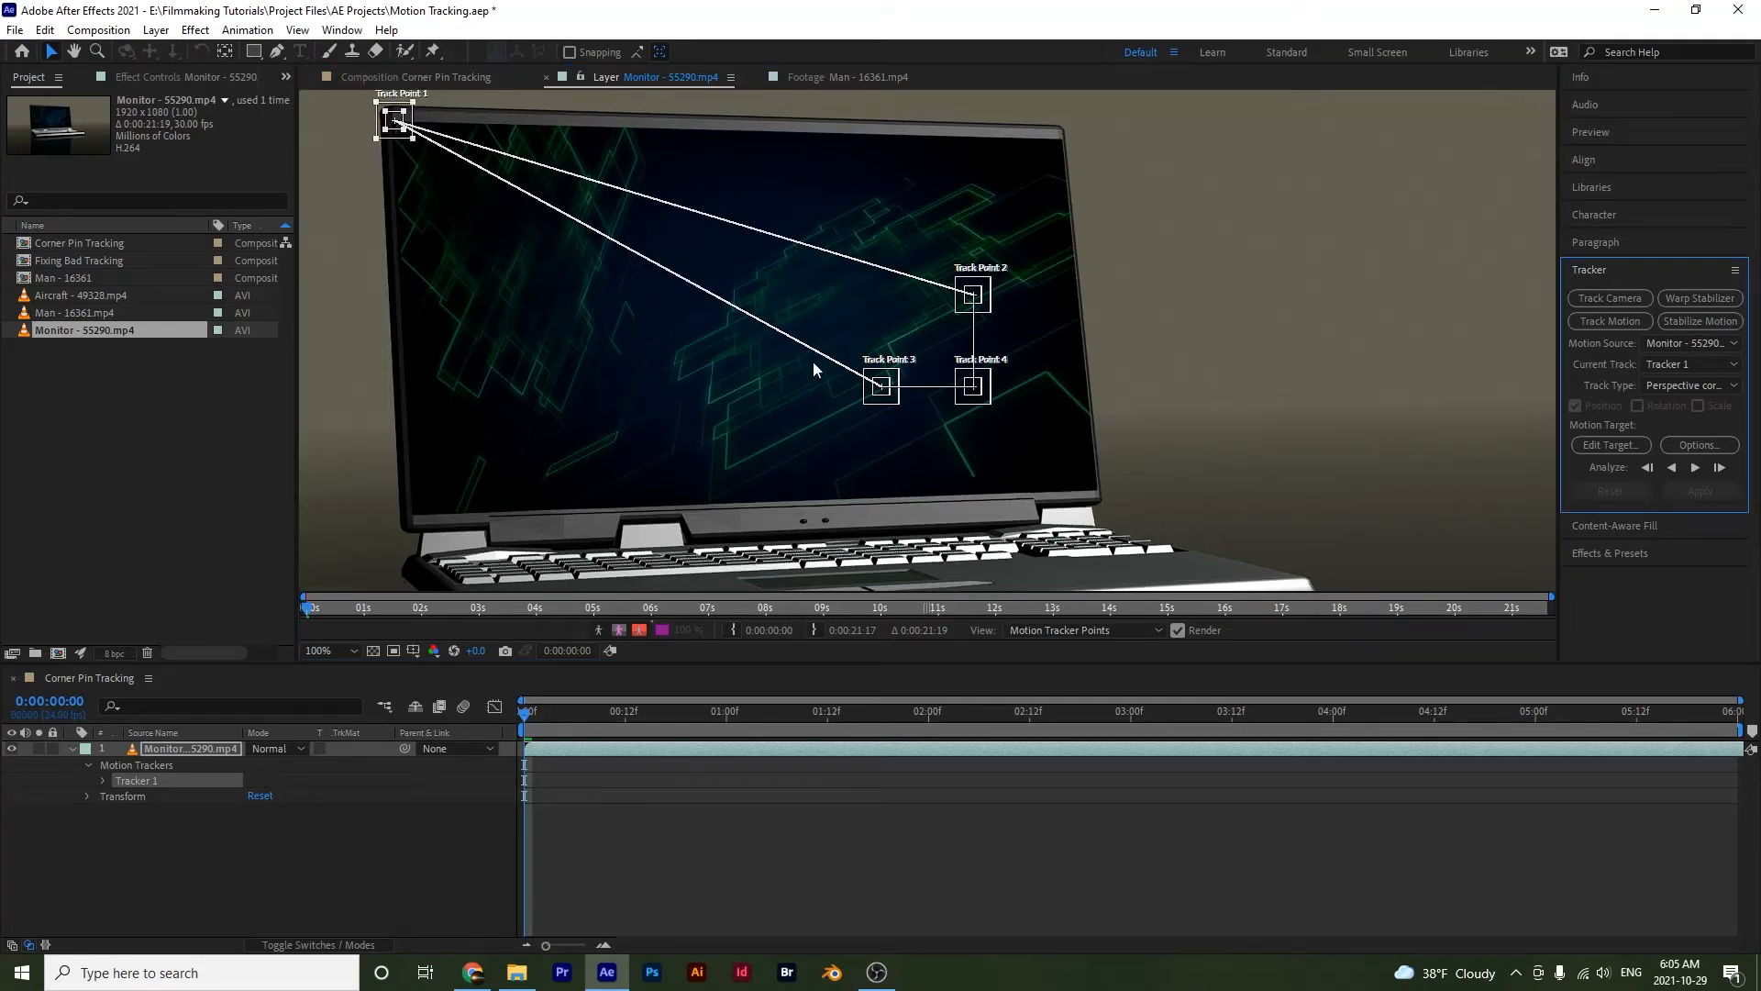
drag(989, 313, 1075, 156)
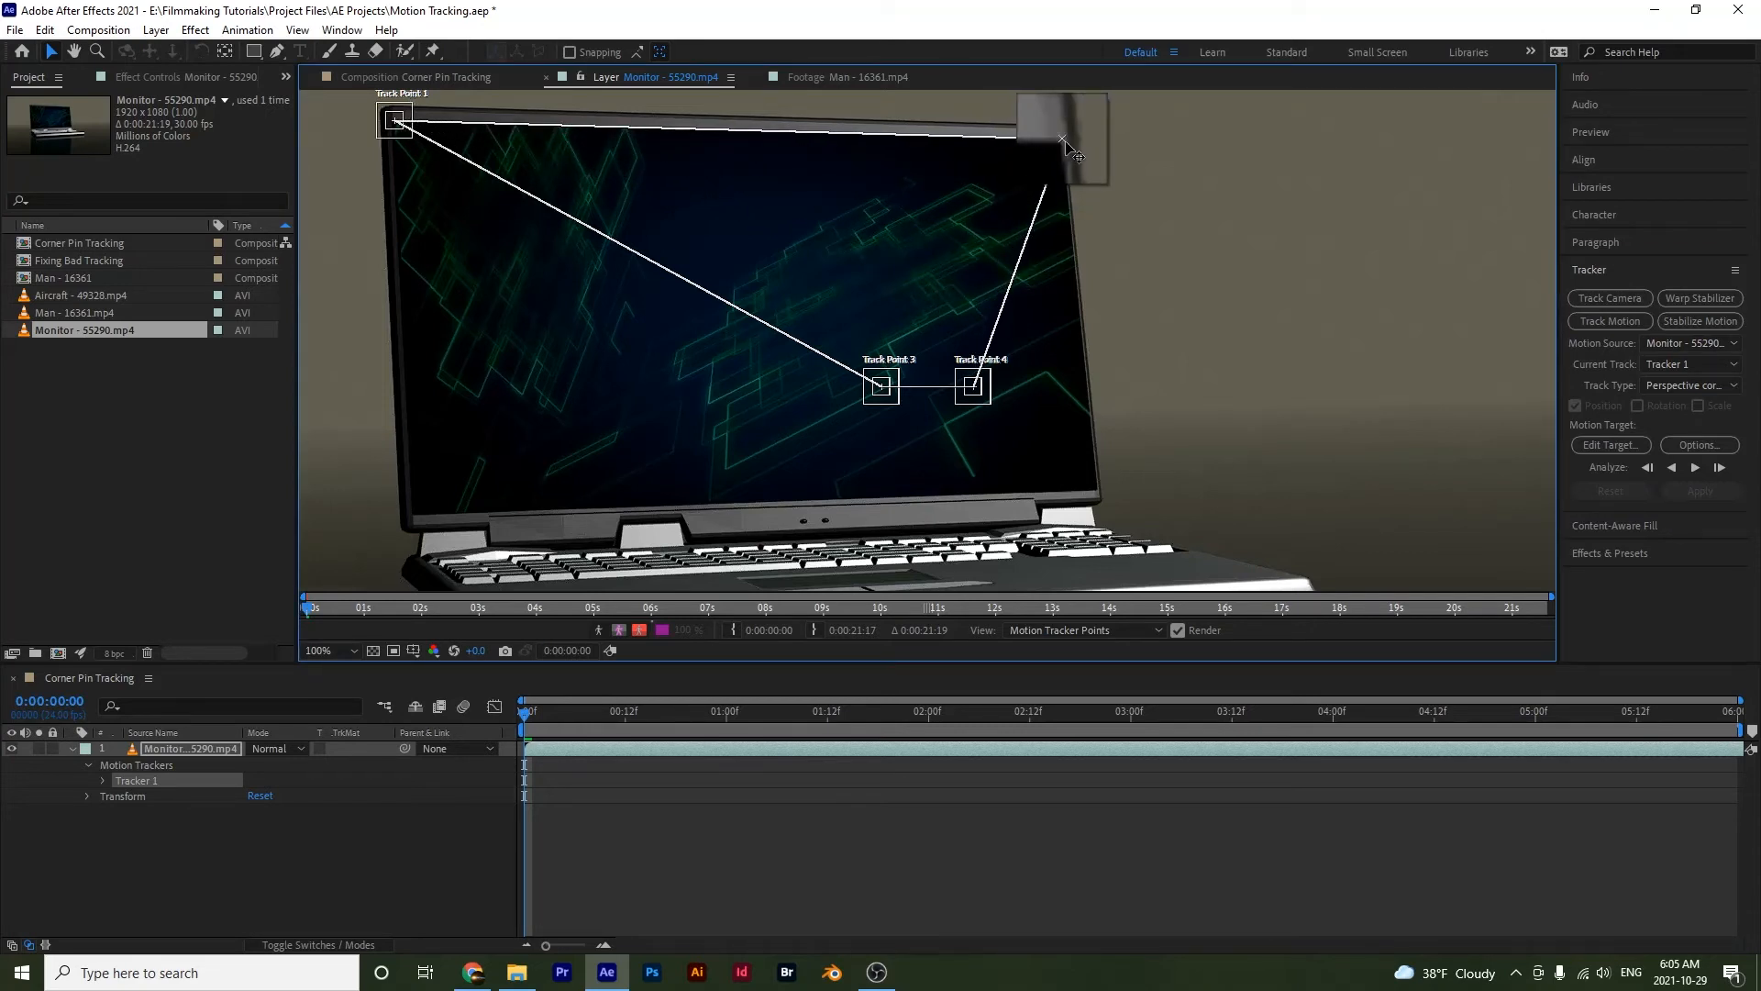
drag(1075, 156, 1077, 157)
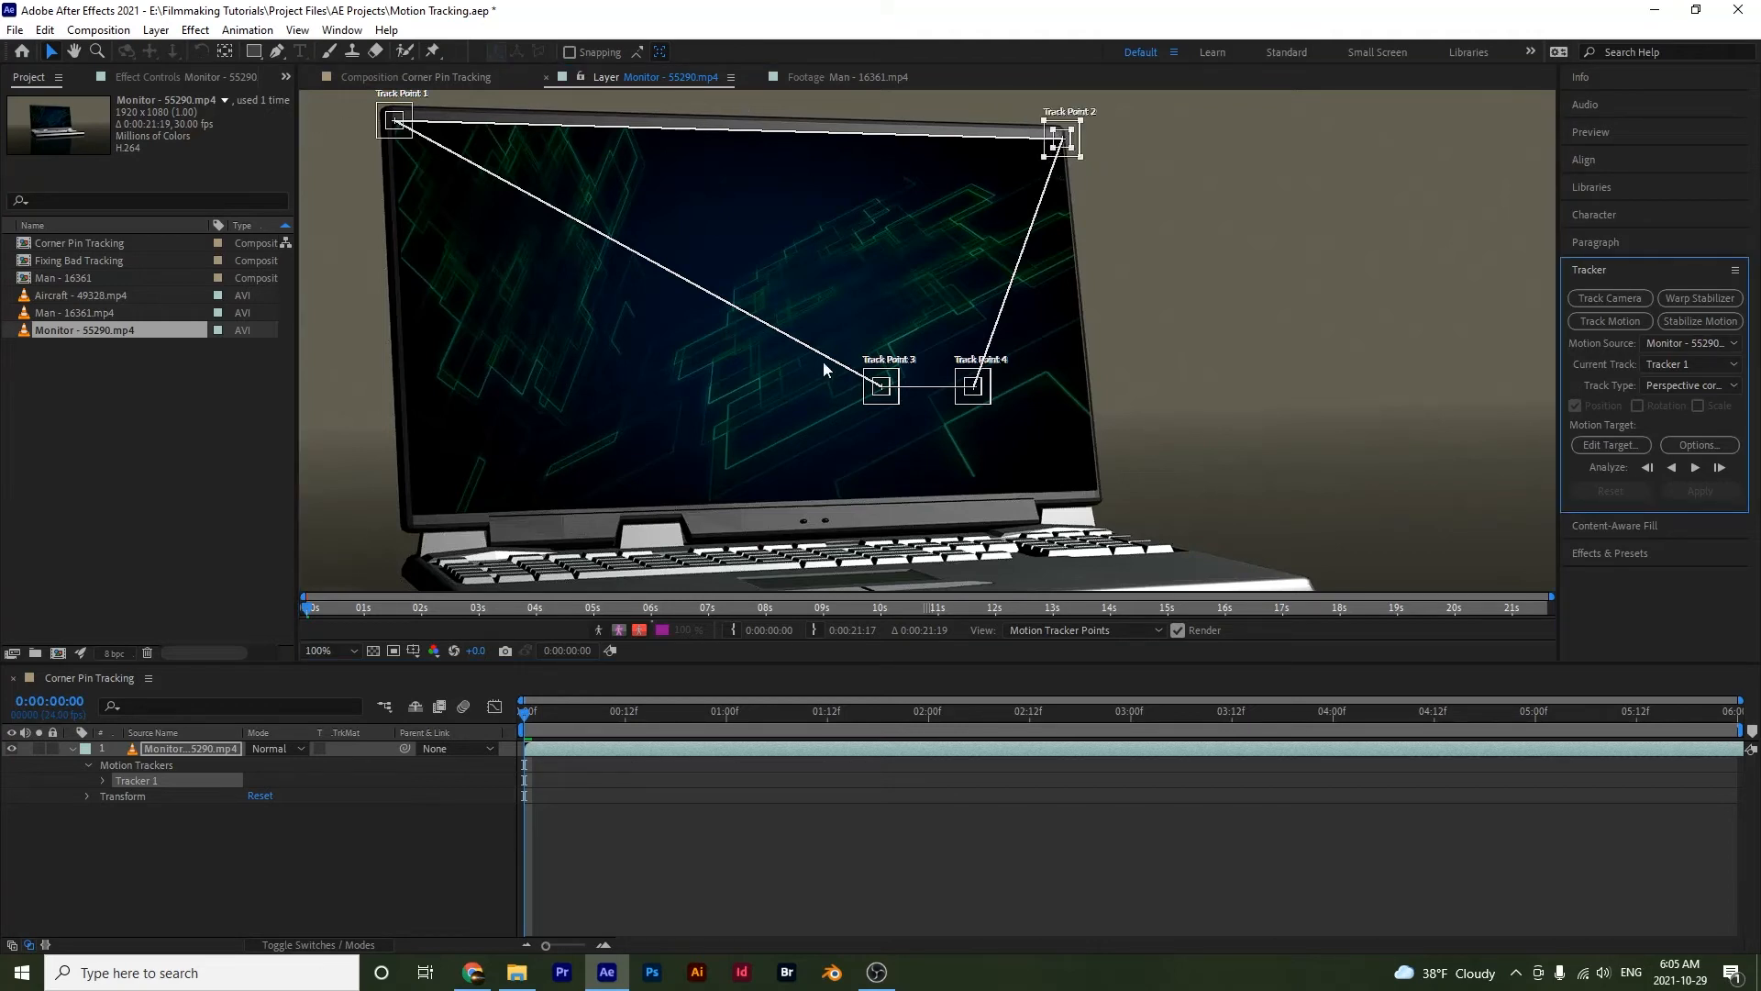
drag(974, 389, 1096, 492)
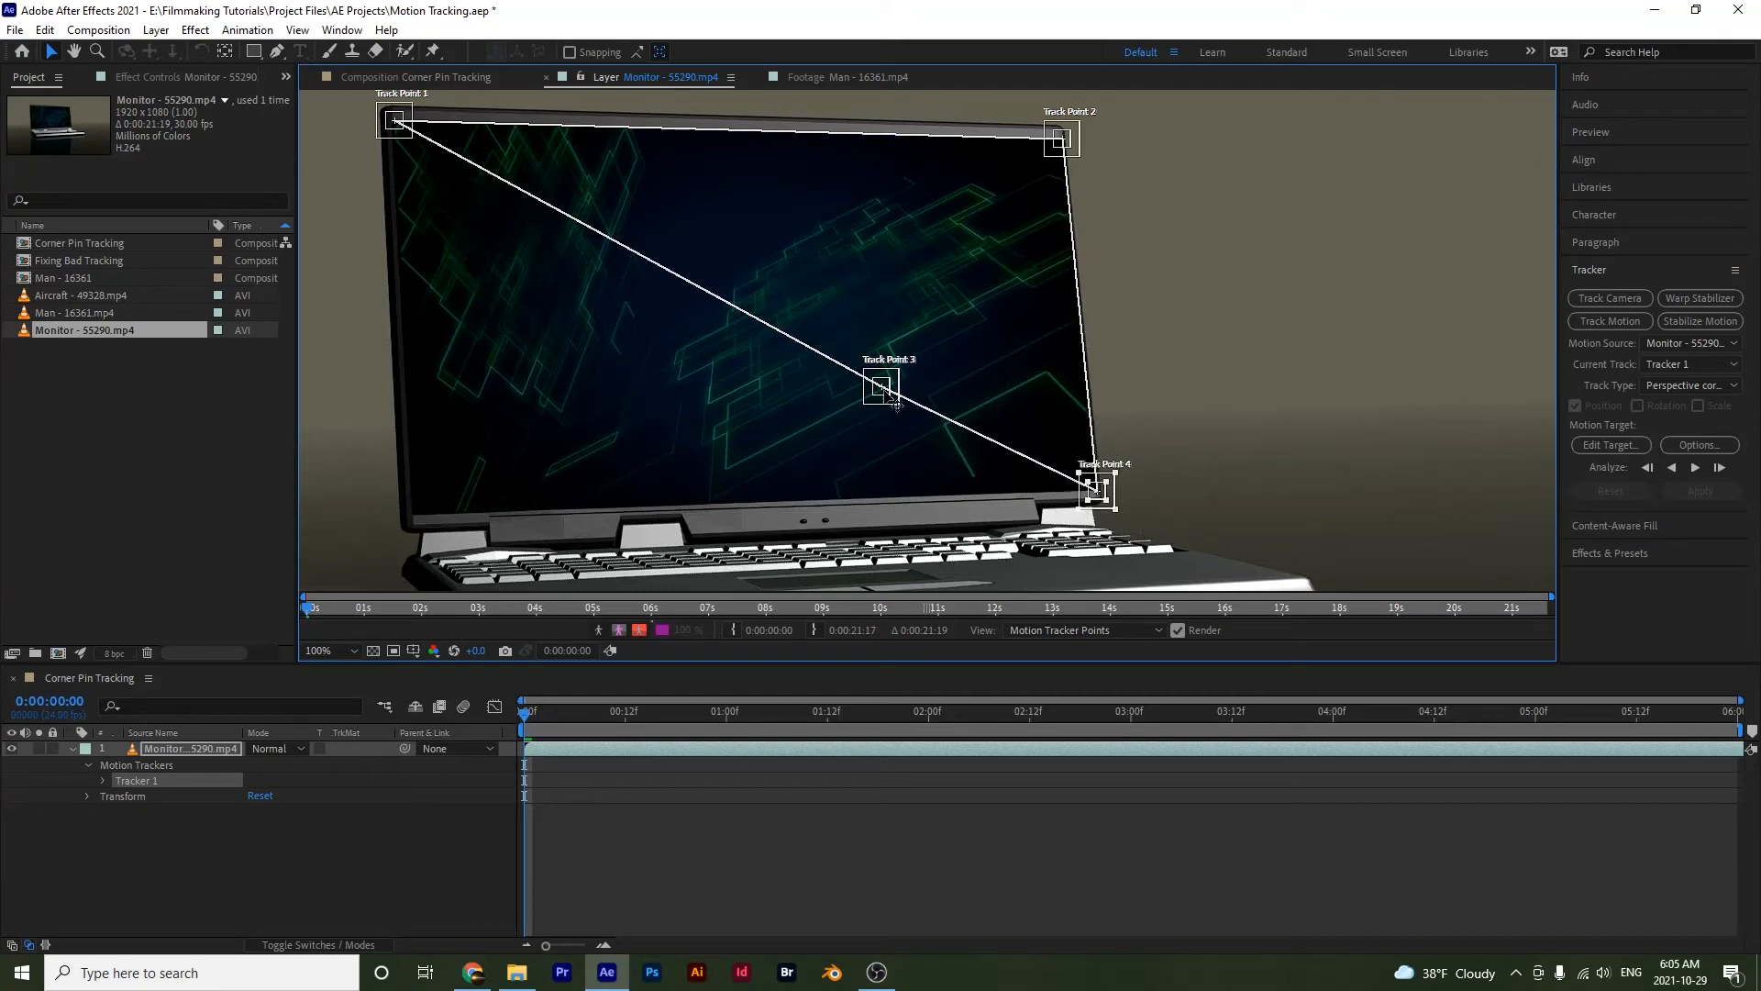
drag(878, 393, 412, 526)
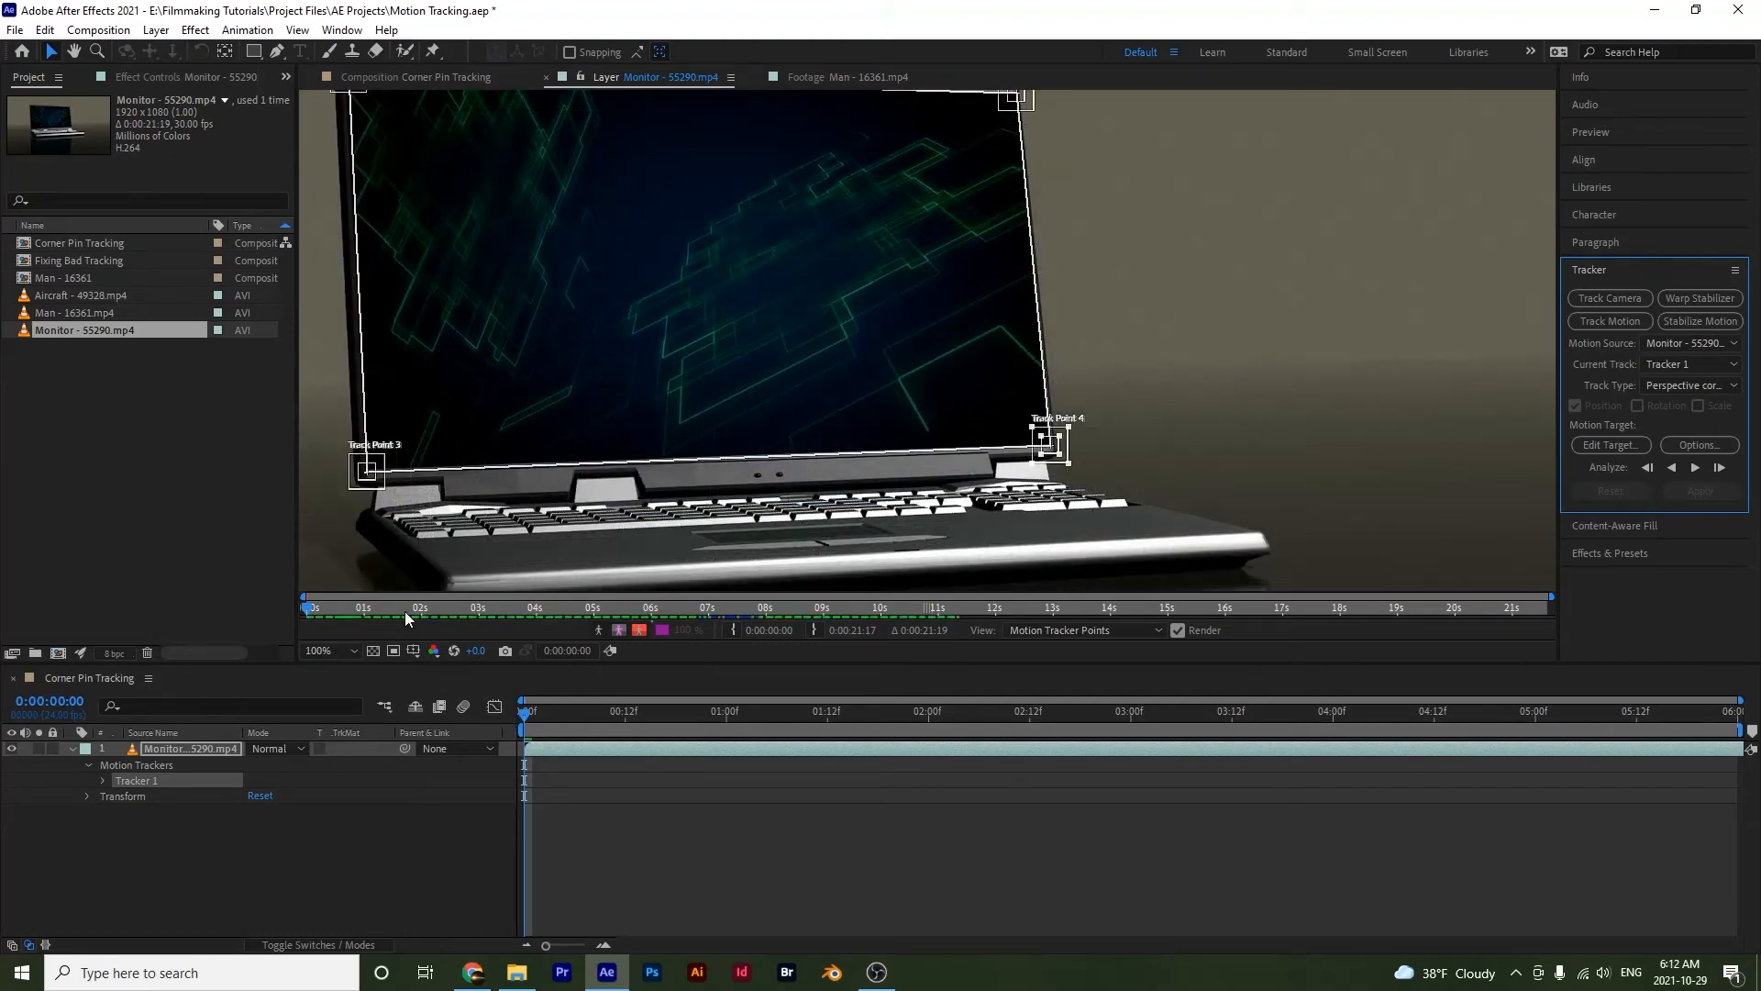
- Cut the Monitor - 55290.mp4 layer's end at 0:00:09:07 in its layer viewer and return to the first frame
drag(355, 609, 838, 609)
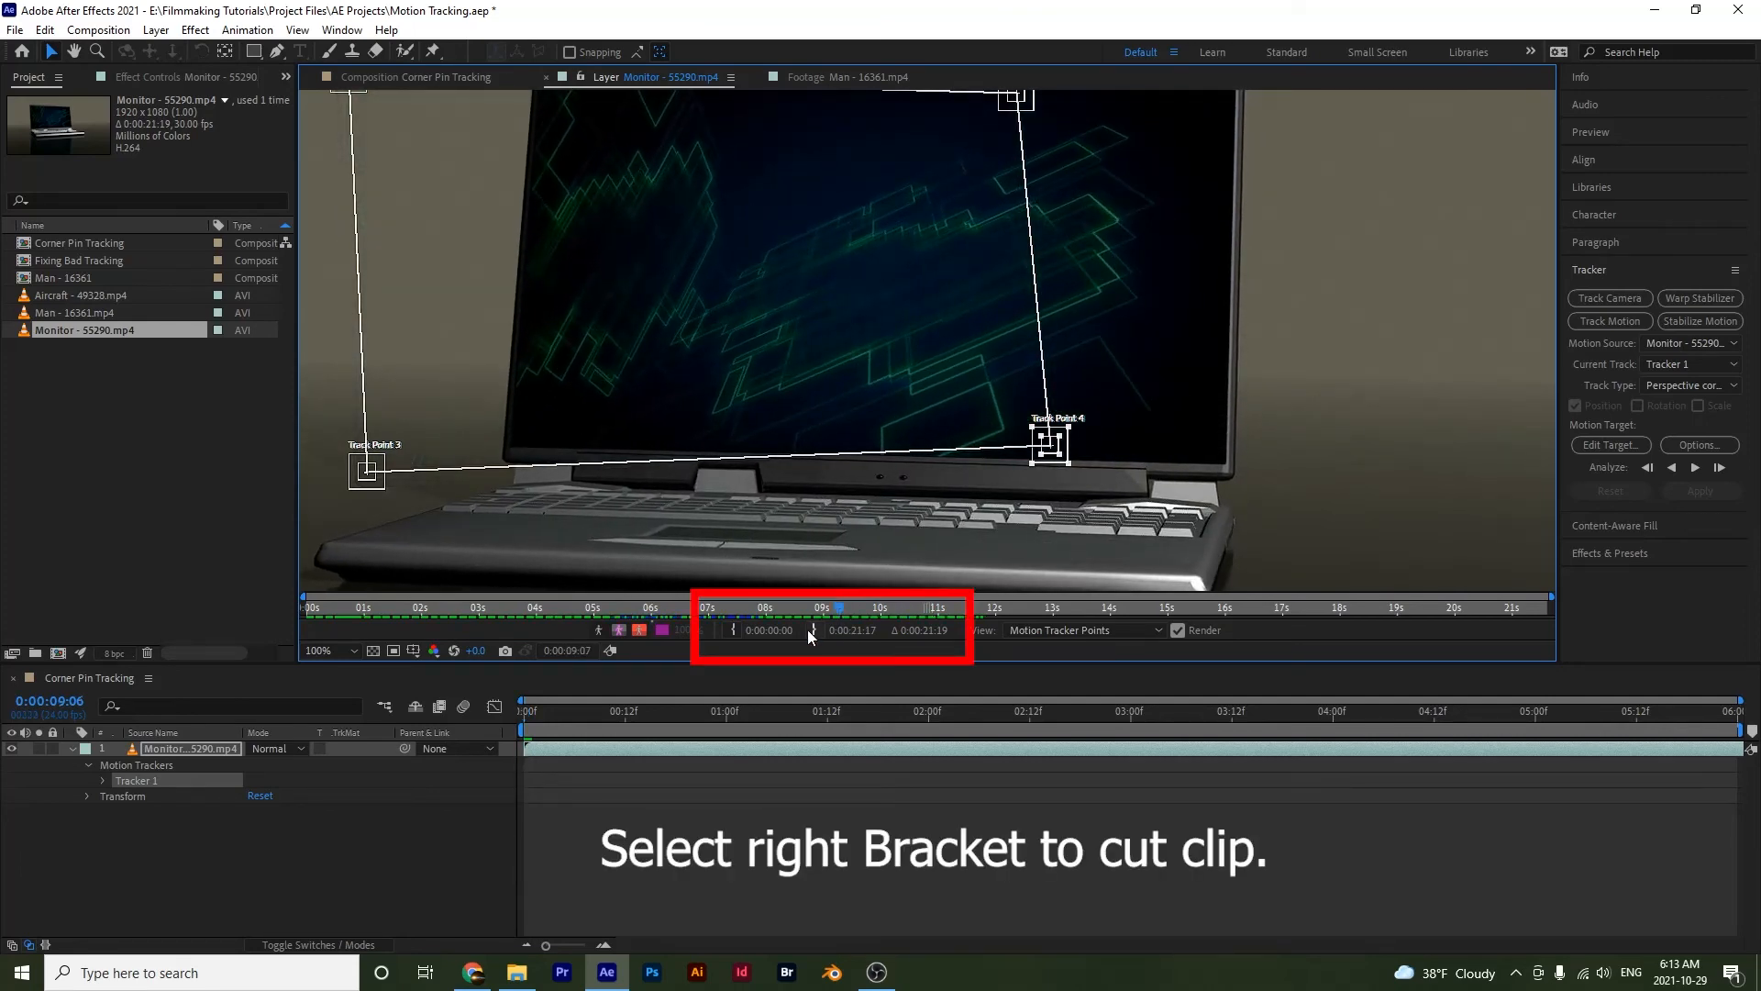
click(812, 630)
drag(841, 613, 260, 647)
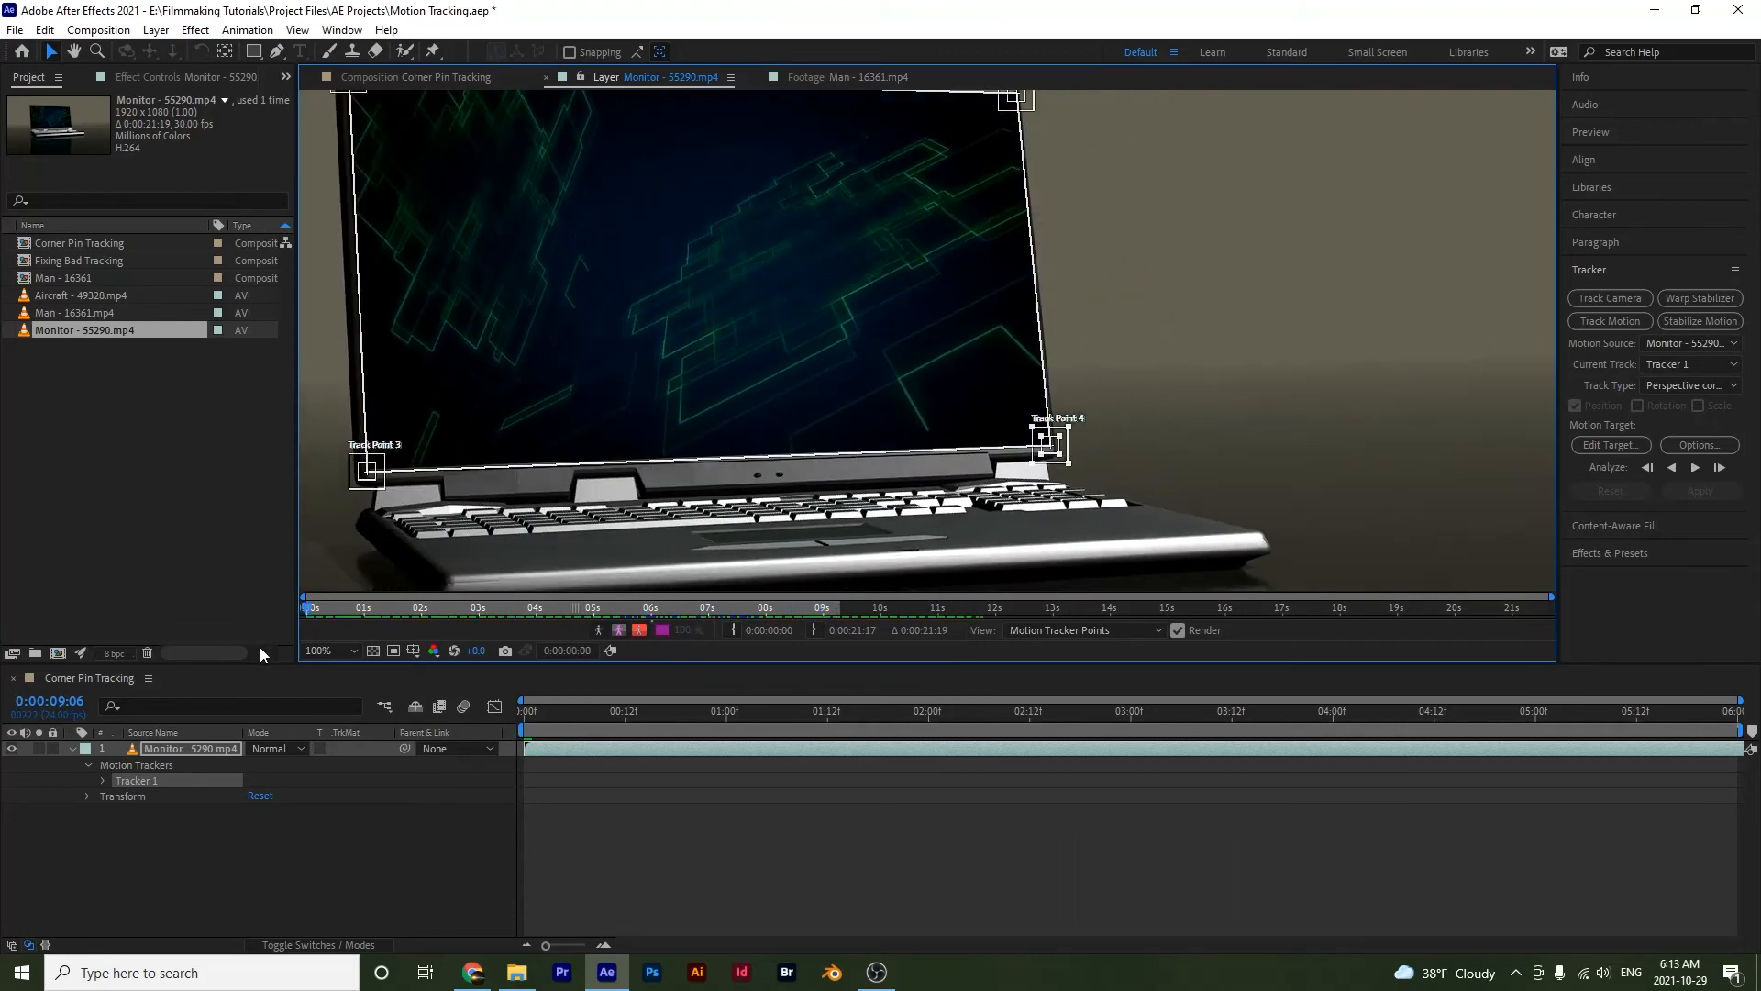
- Analyze the four track points forward through the clip and scrub back through the tracked frames
scroll(587, 405, down, 2)
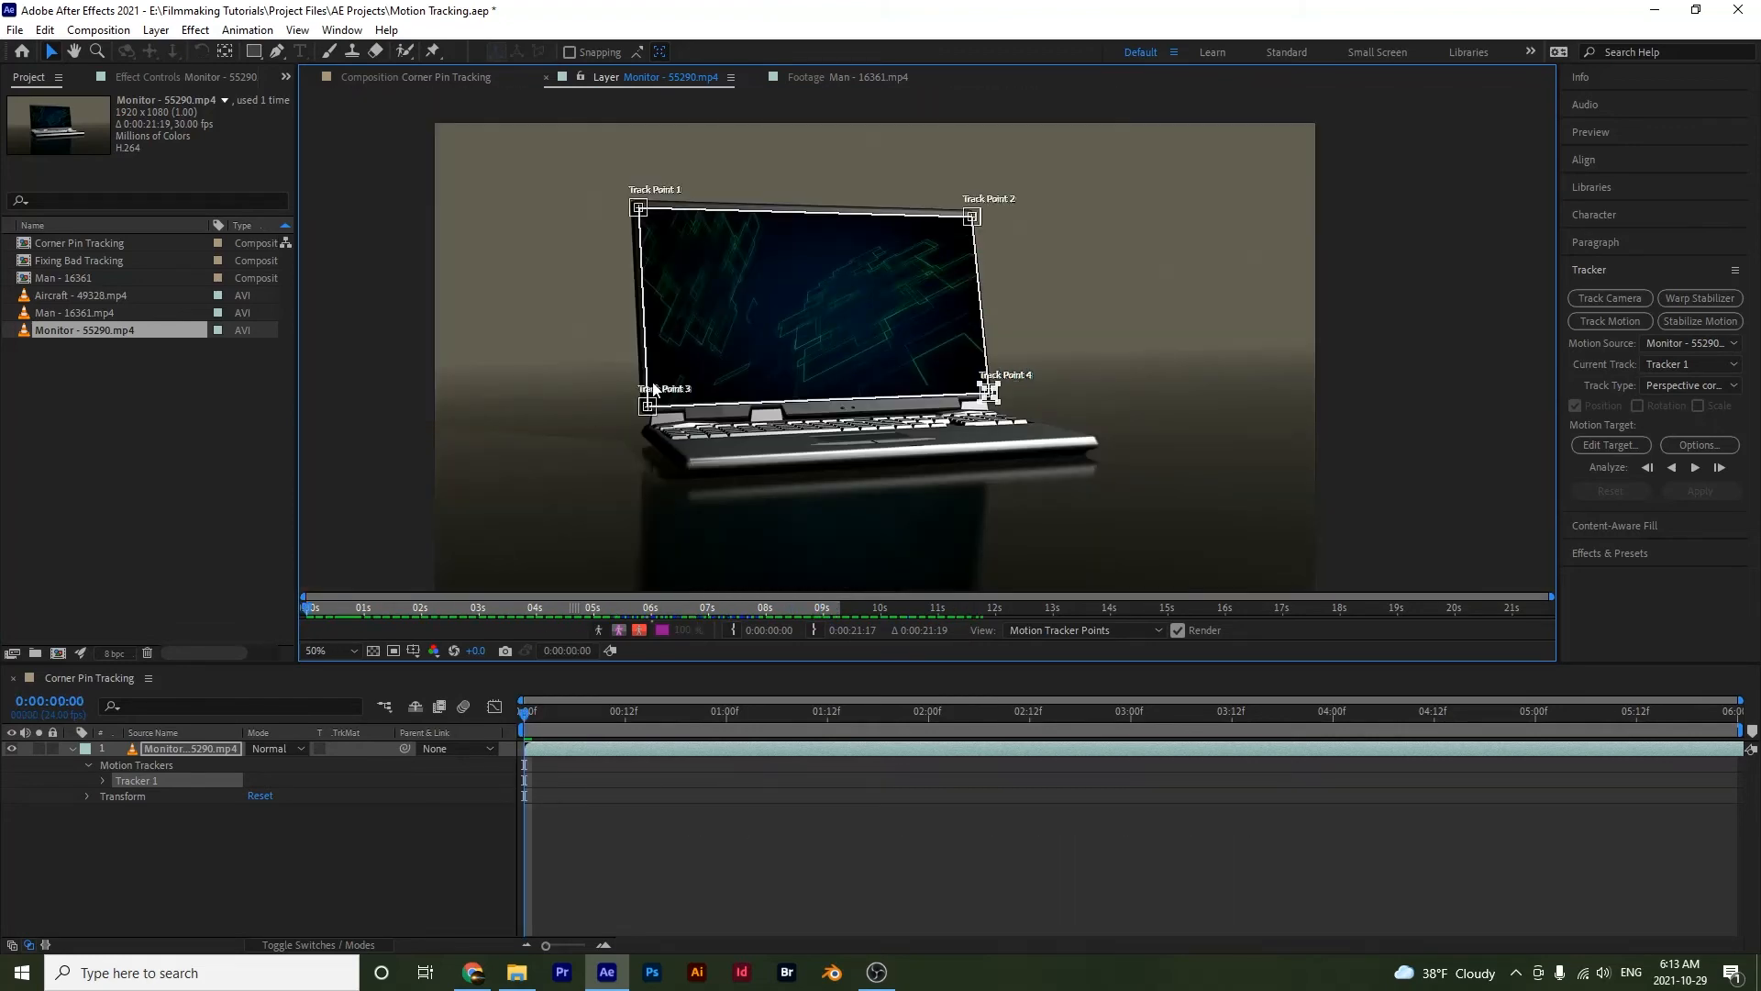
click(1696, 467)
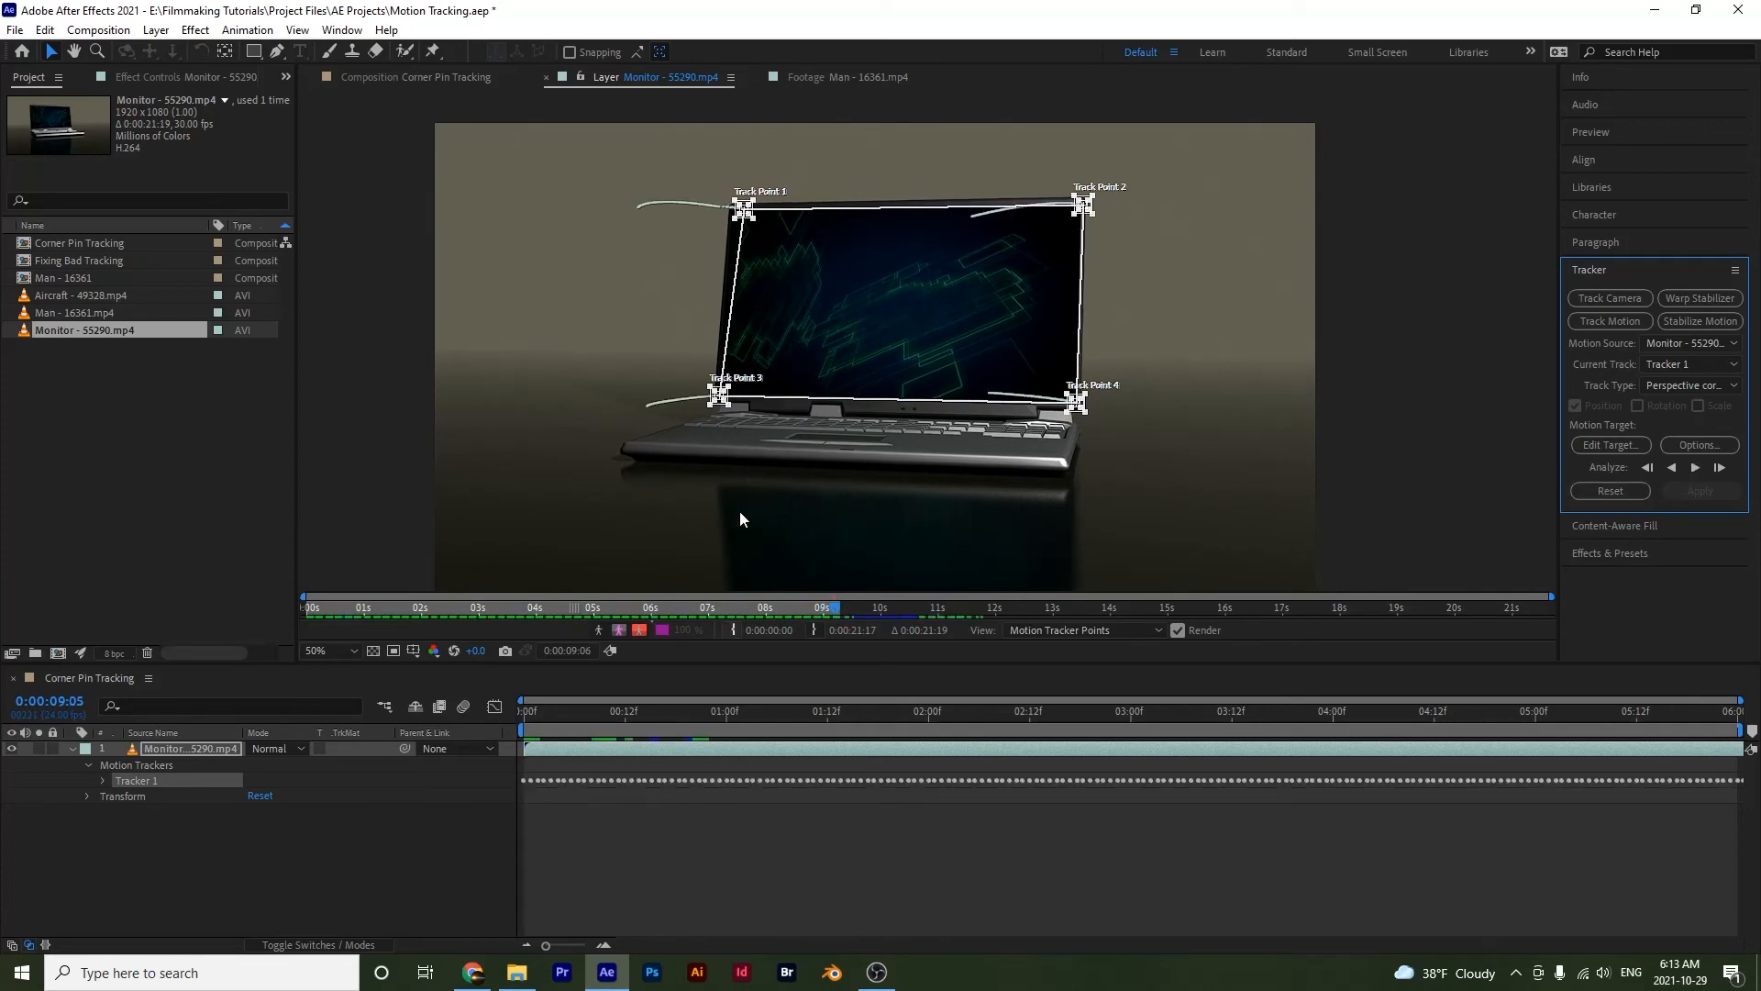
drag(819, 613, 755, 613)
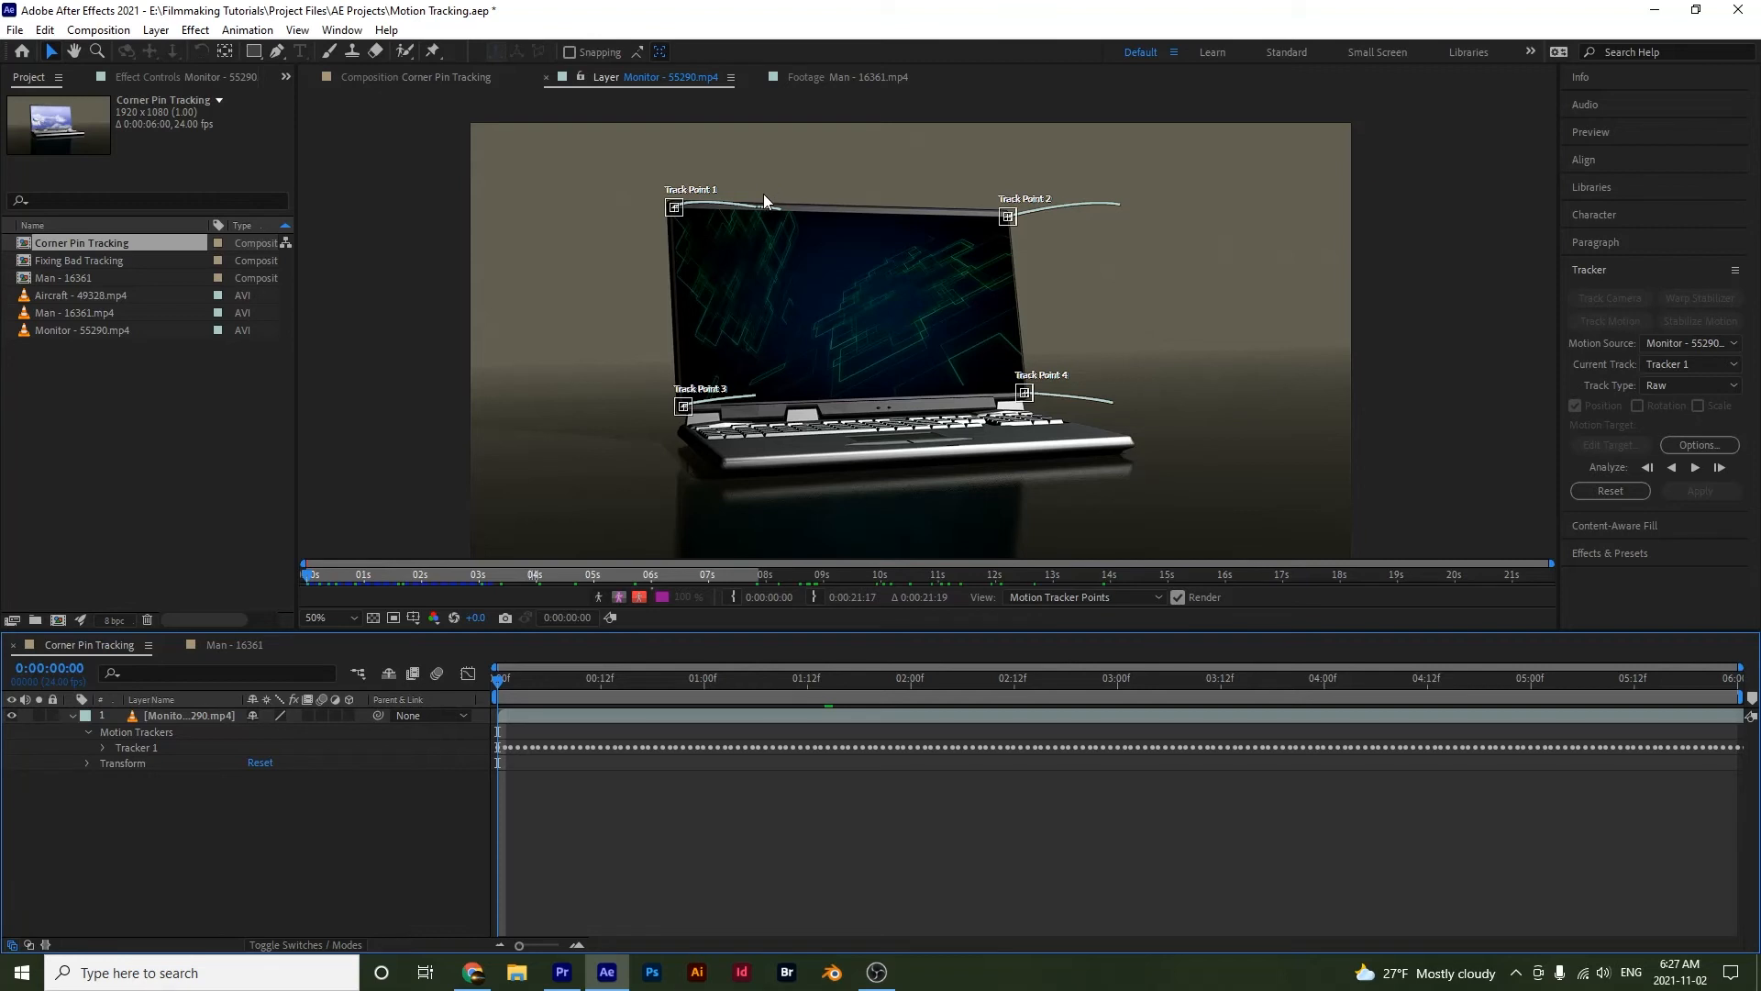
- Examine the laptop screen's upper-left corner up close with the tracker points hidden, and restore the Motion Tracker Points view
click(1059, 598)
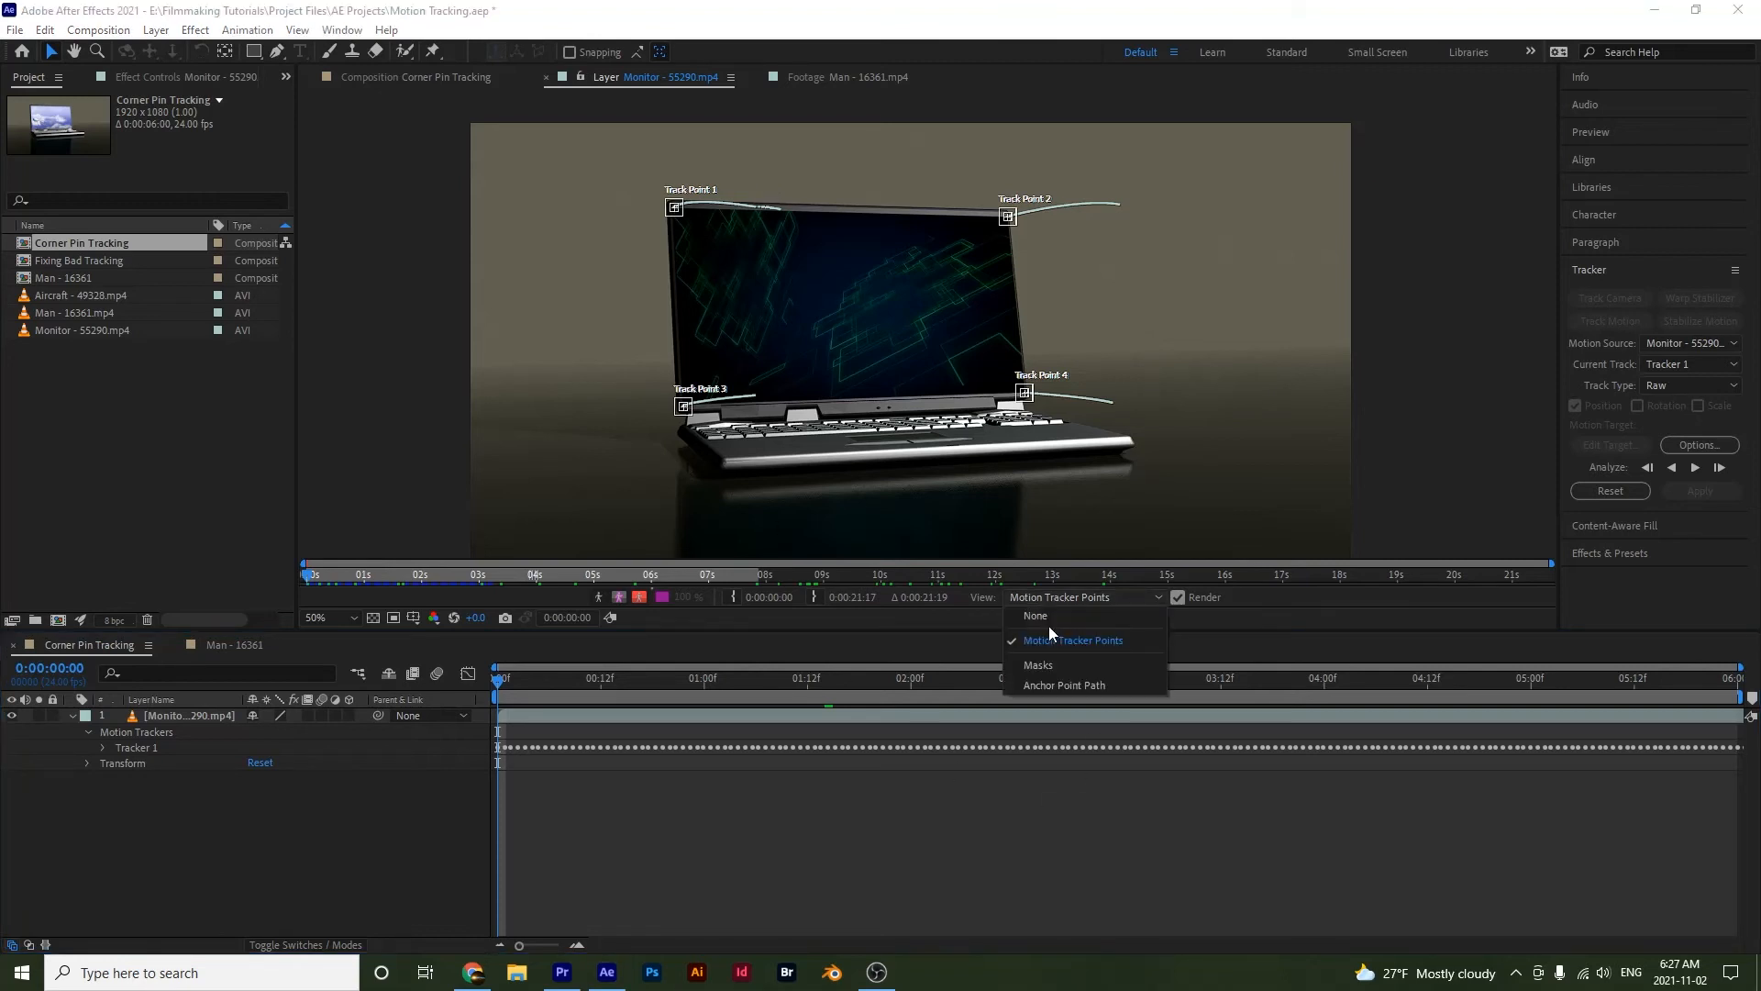
click(1053, 615)
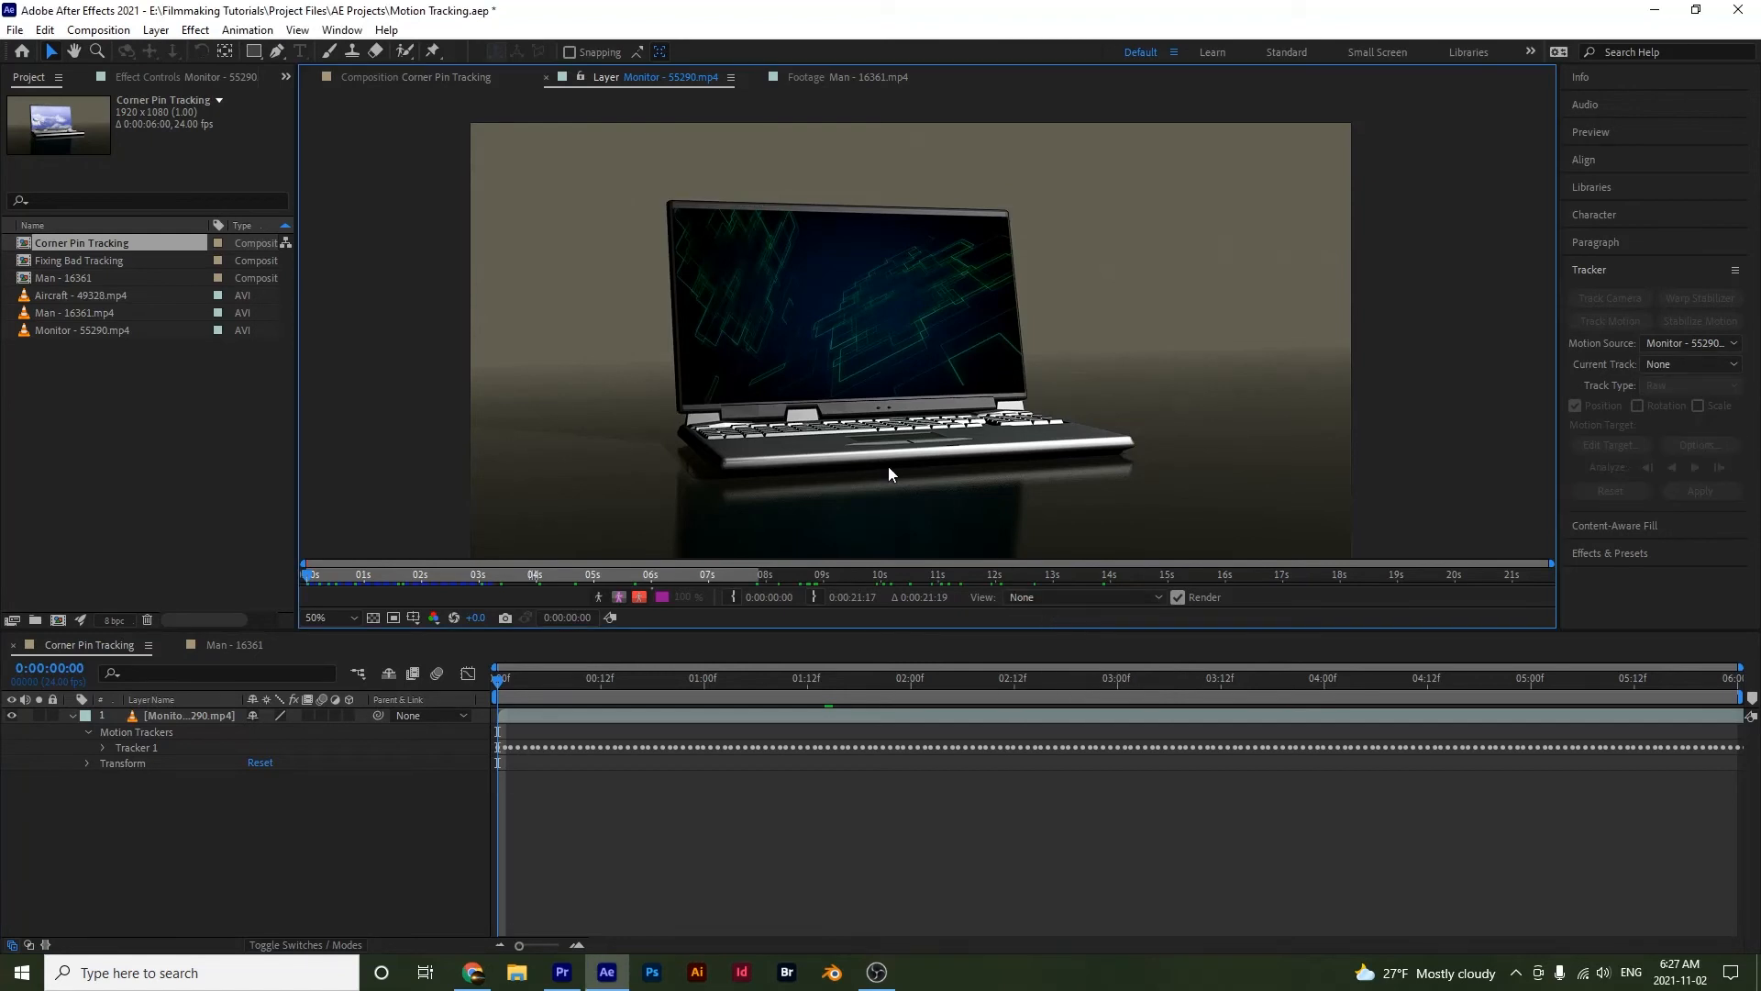
scroll(824, 423, up, 2)
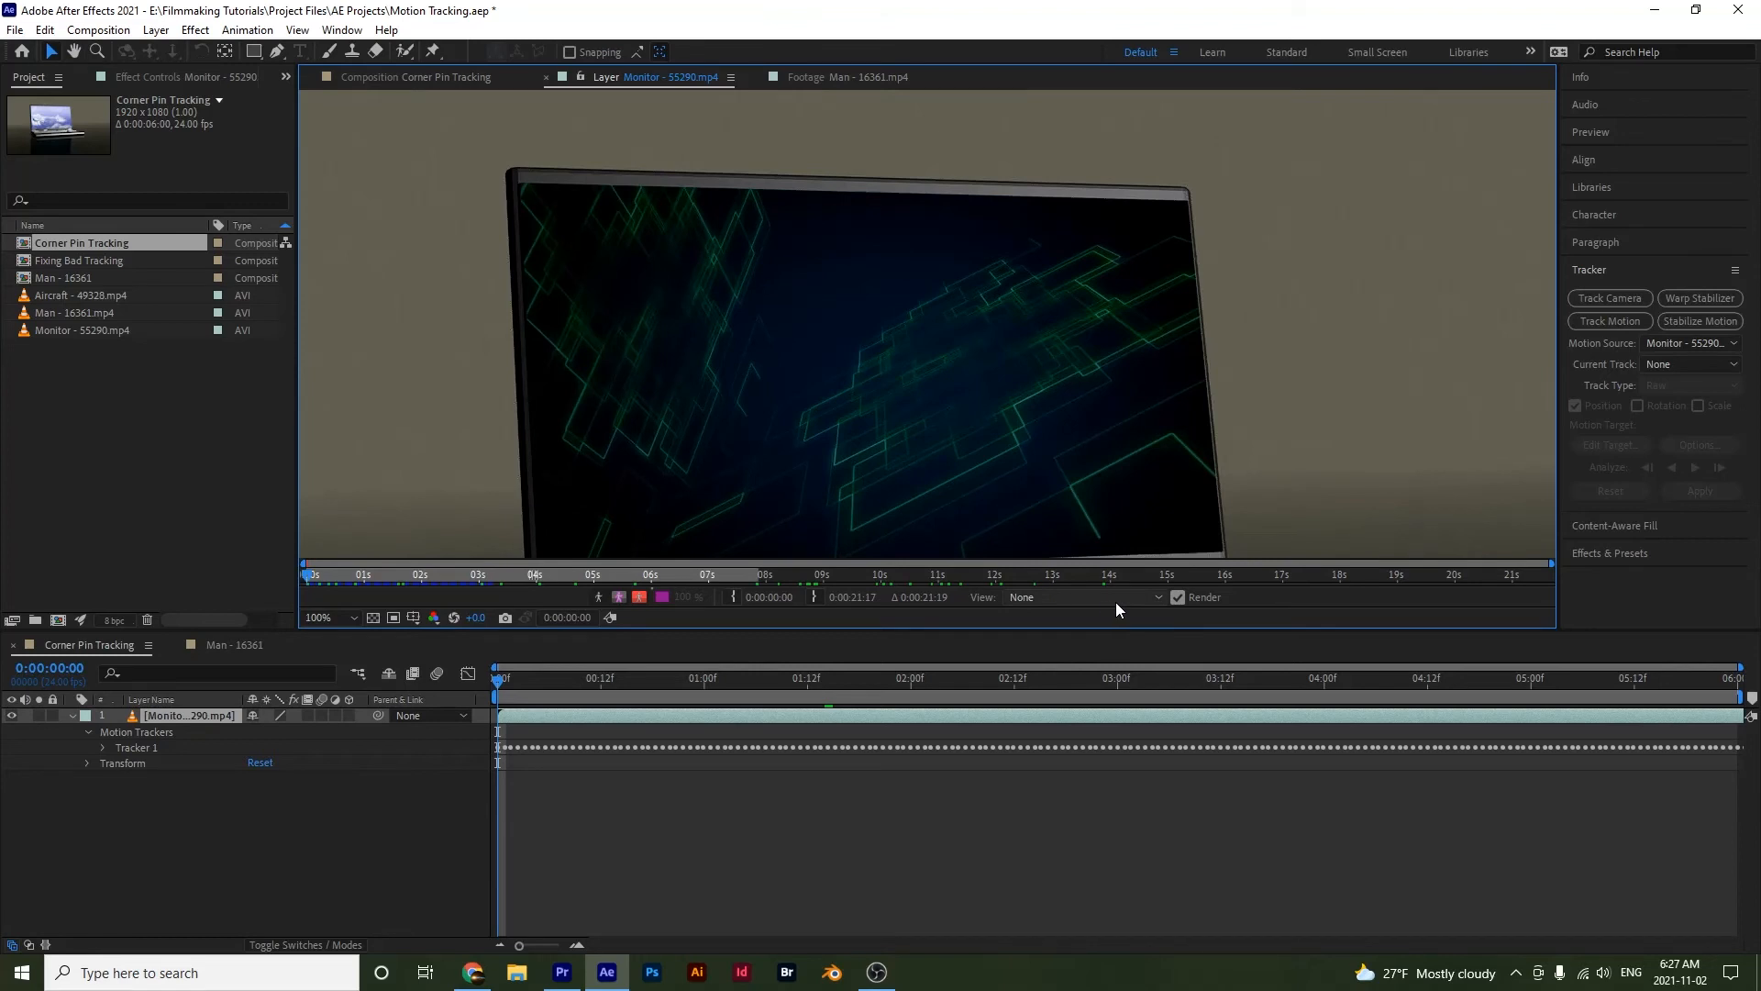
click(1046, 602)
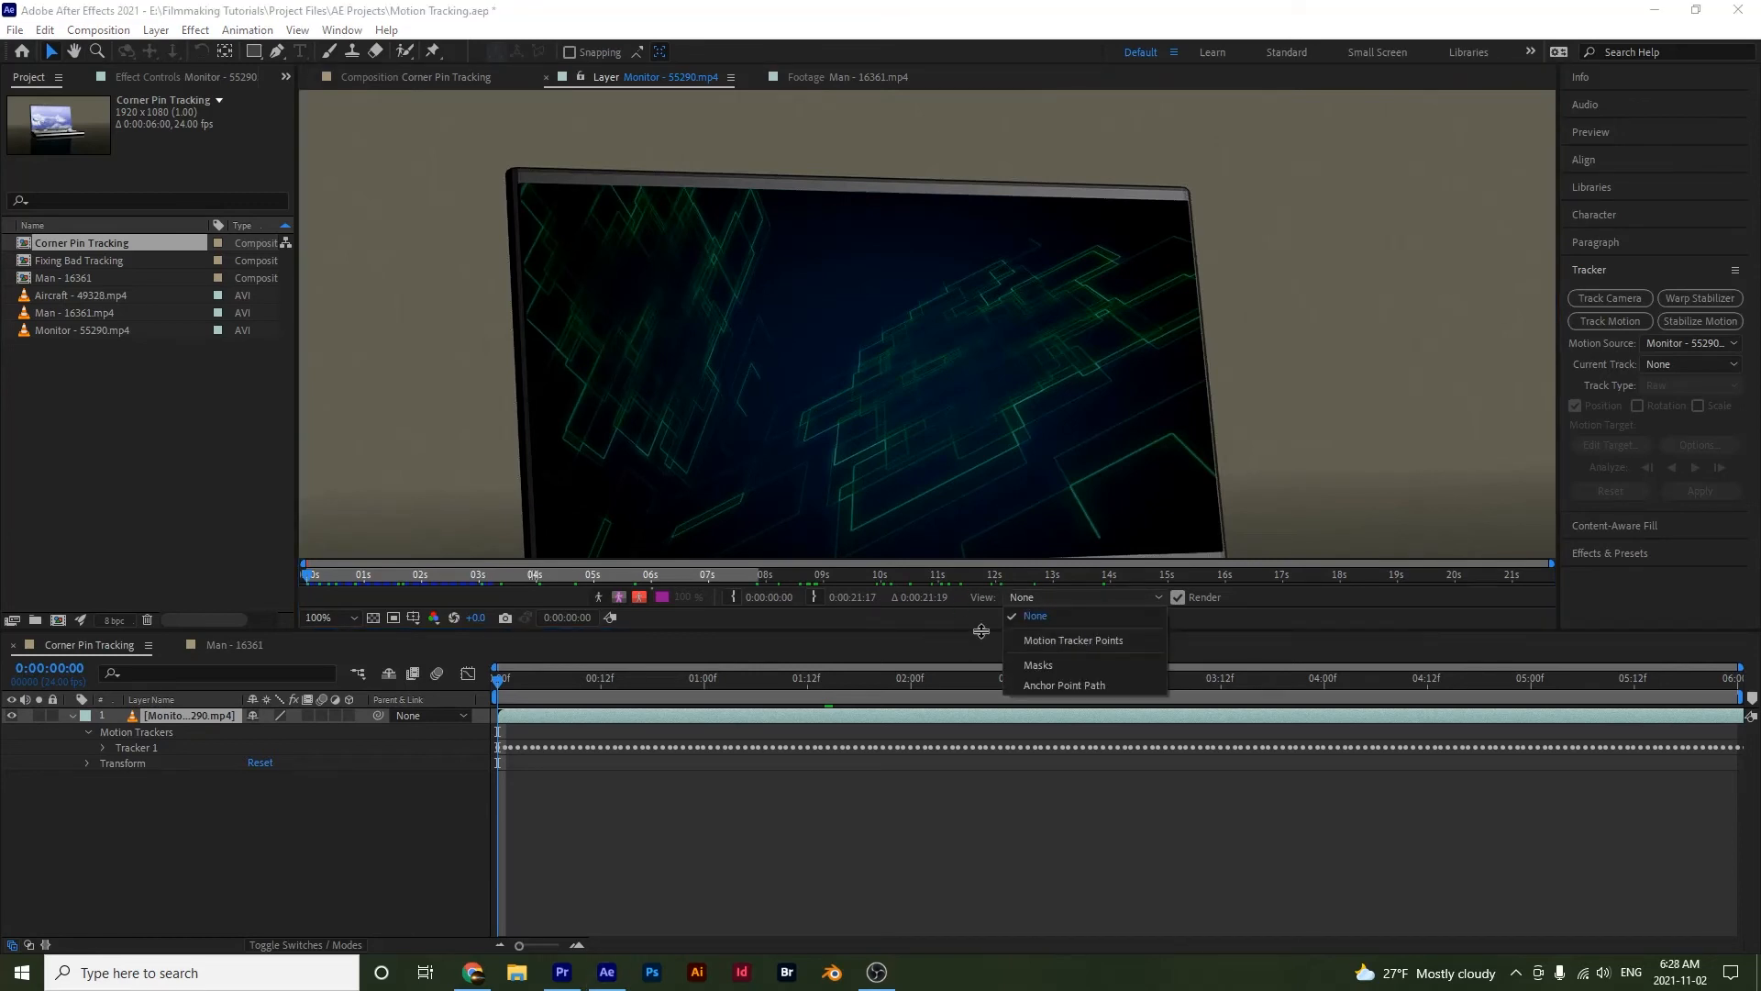
click(1039, 612)
key(h)
drag(598, 284, 1463, 533)
scroll(660, 340, up, 4)
drag(748, 358, 939, 382)
key(v)
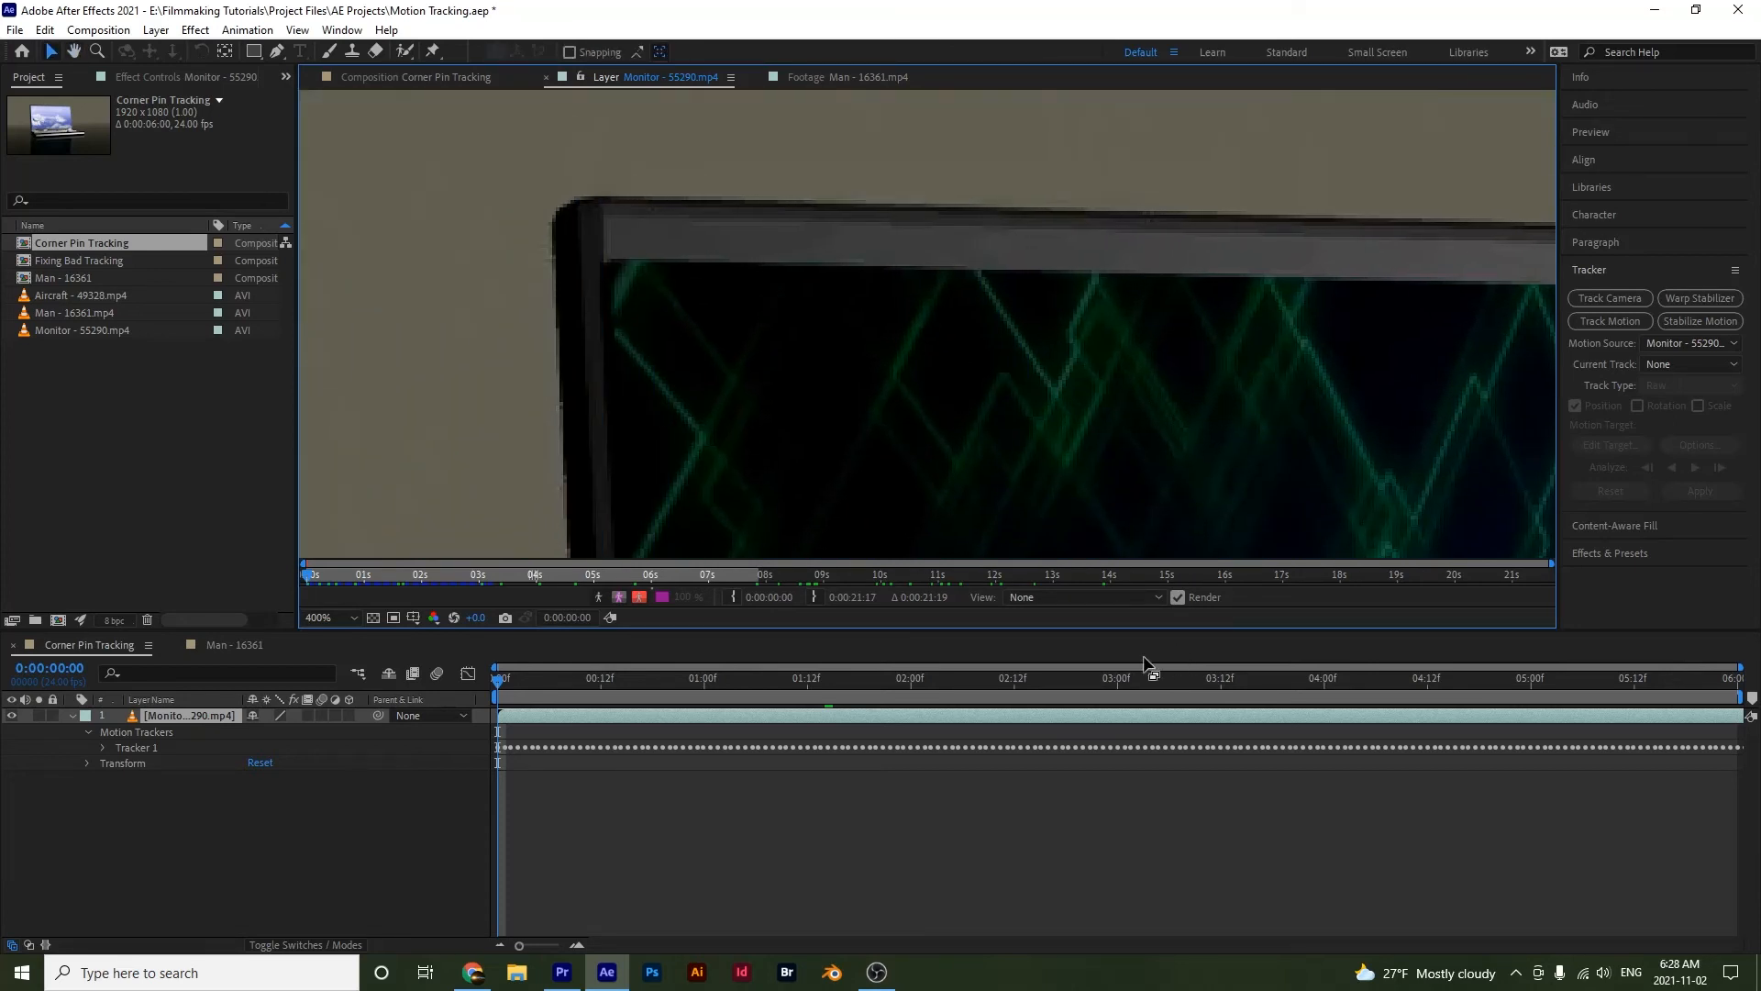
click(1049, 597)
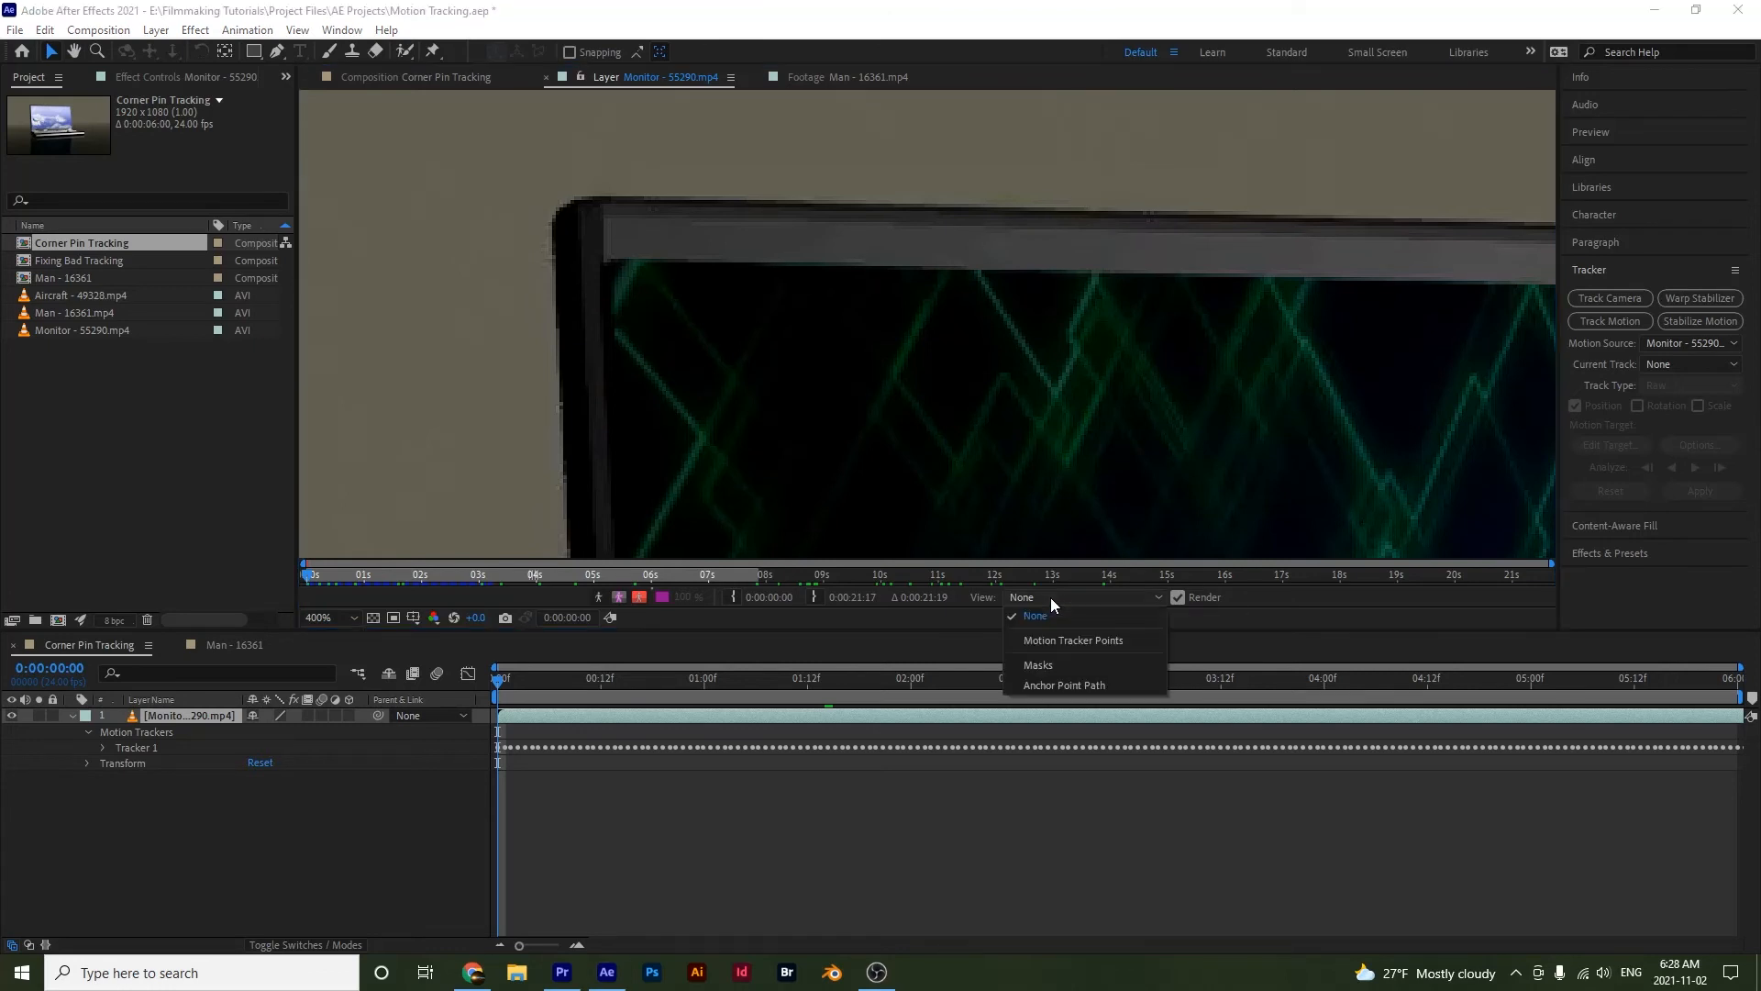
click(1092, 641)
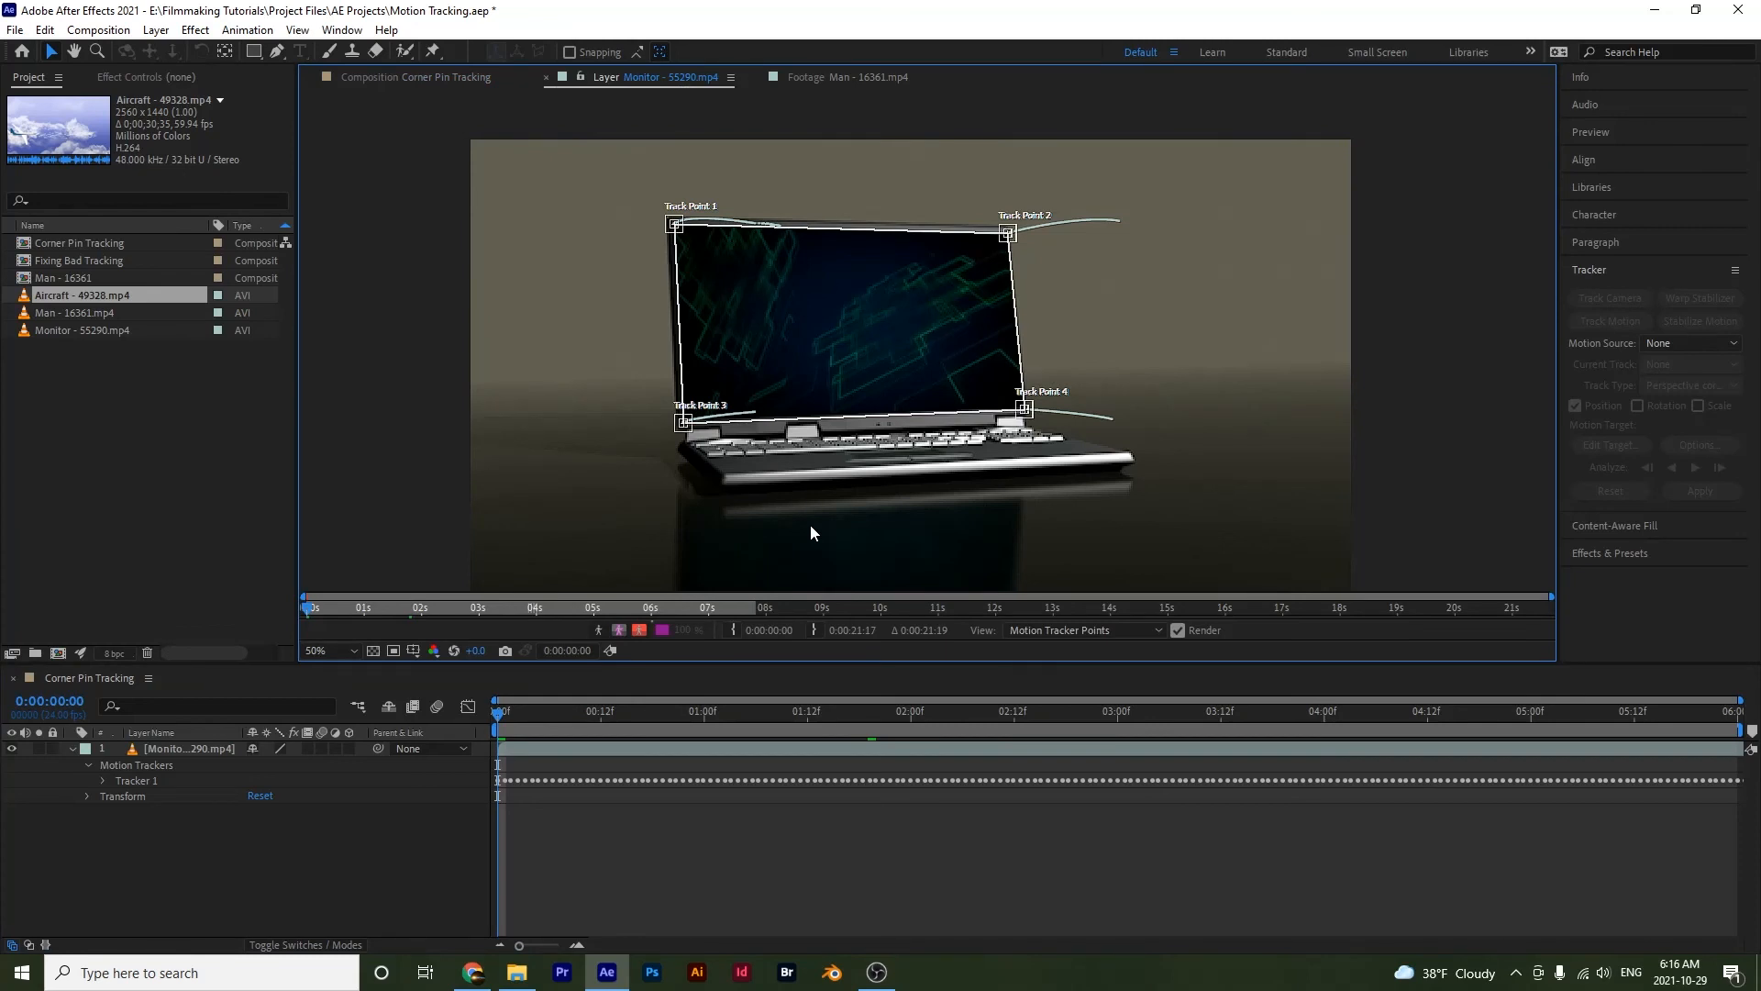
- Add Aircraft - 49328.mp4 to the Corner Pin Tracking composition above the Monitor - 55290.mp4 layer
click(420, 79)
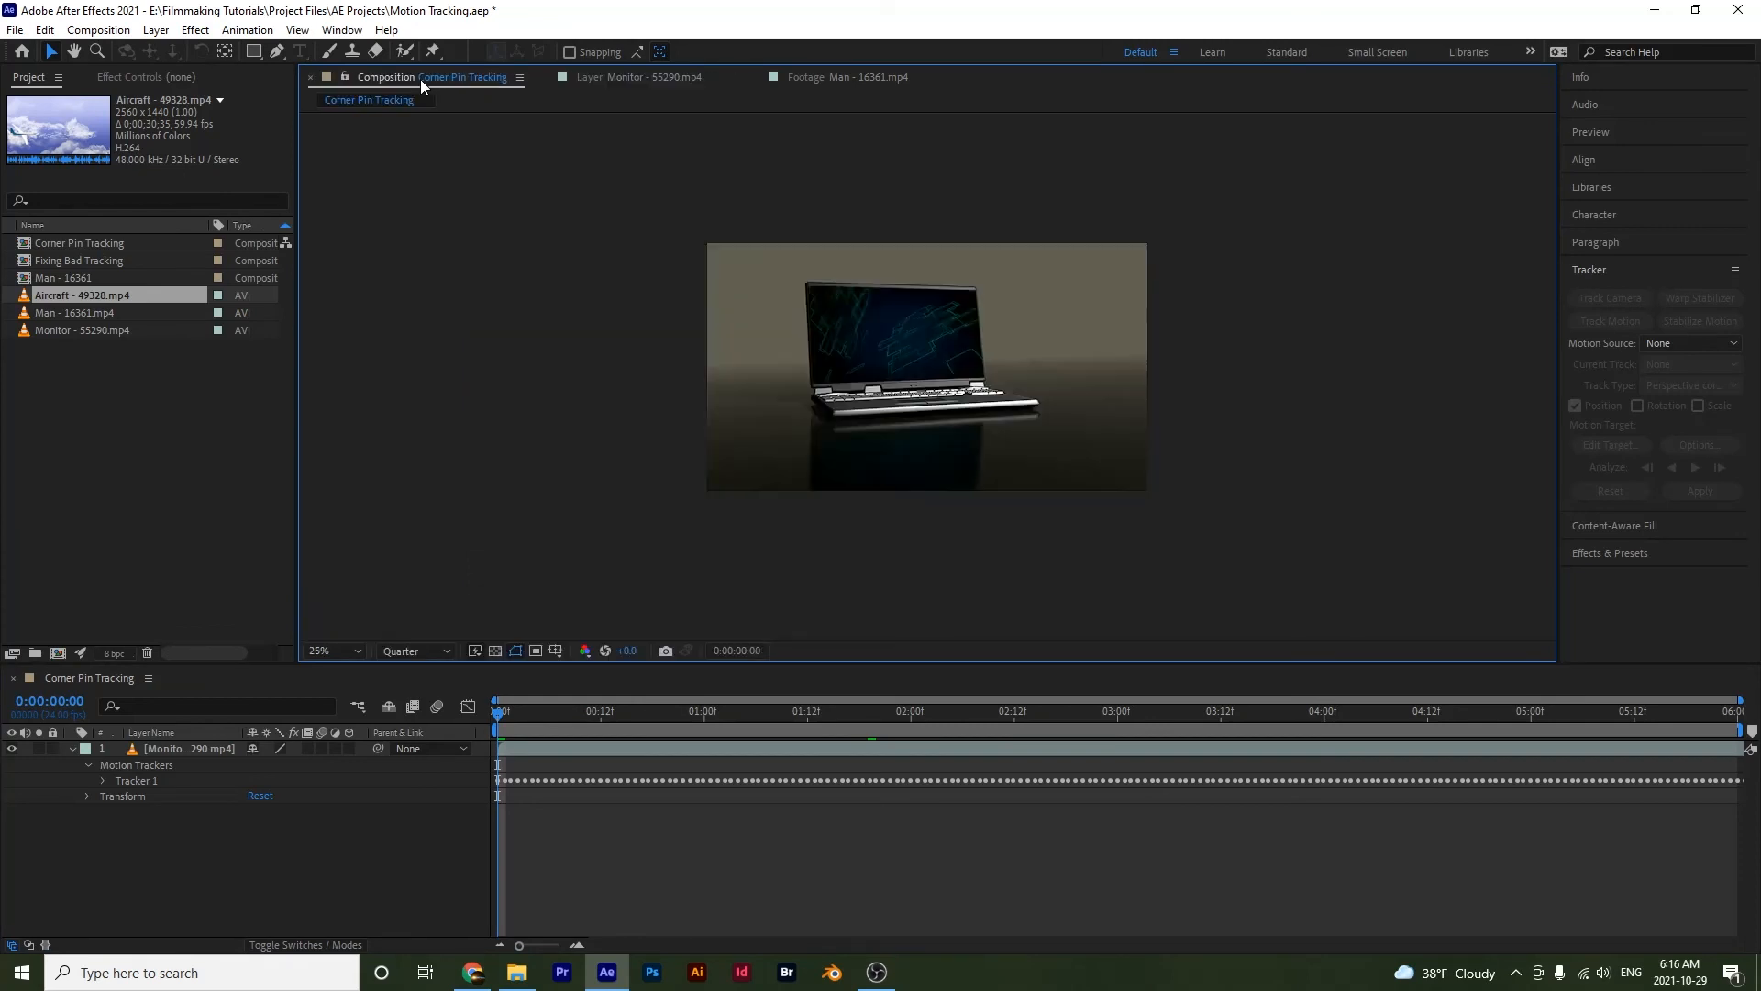
drag(92, 298, 169, 741)
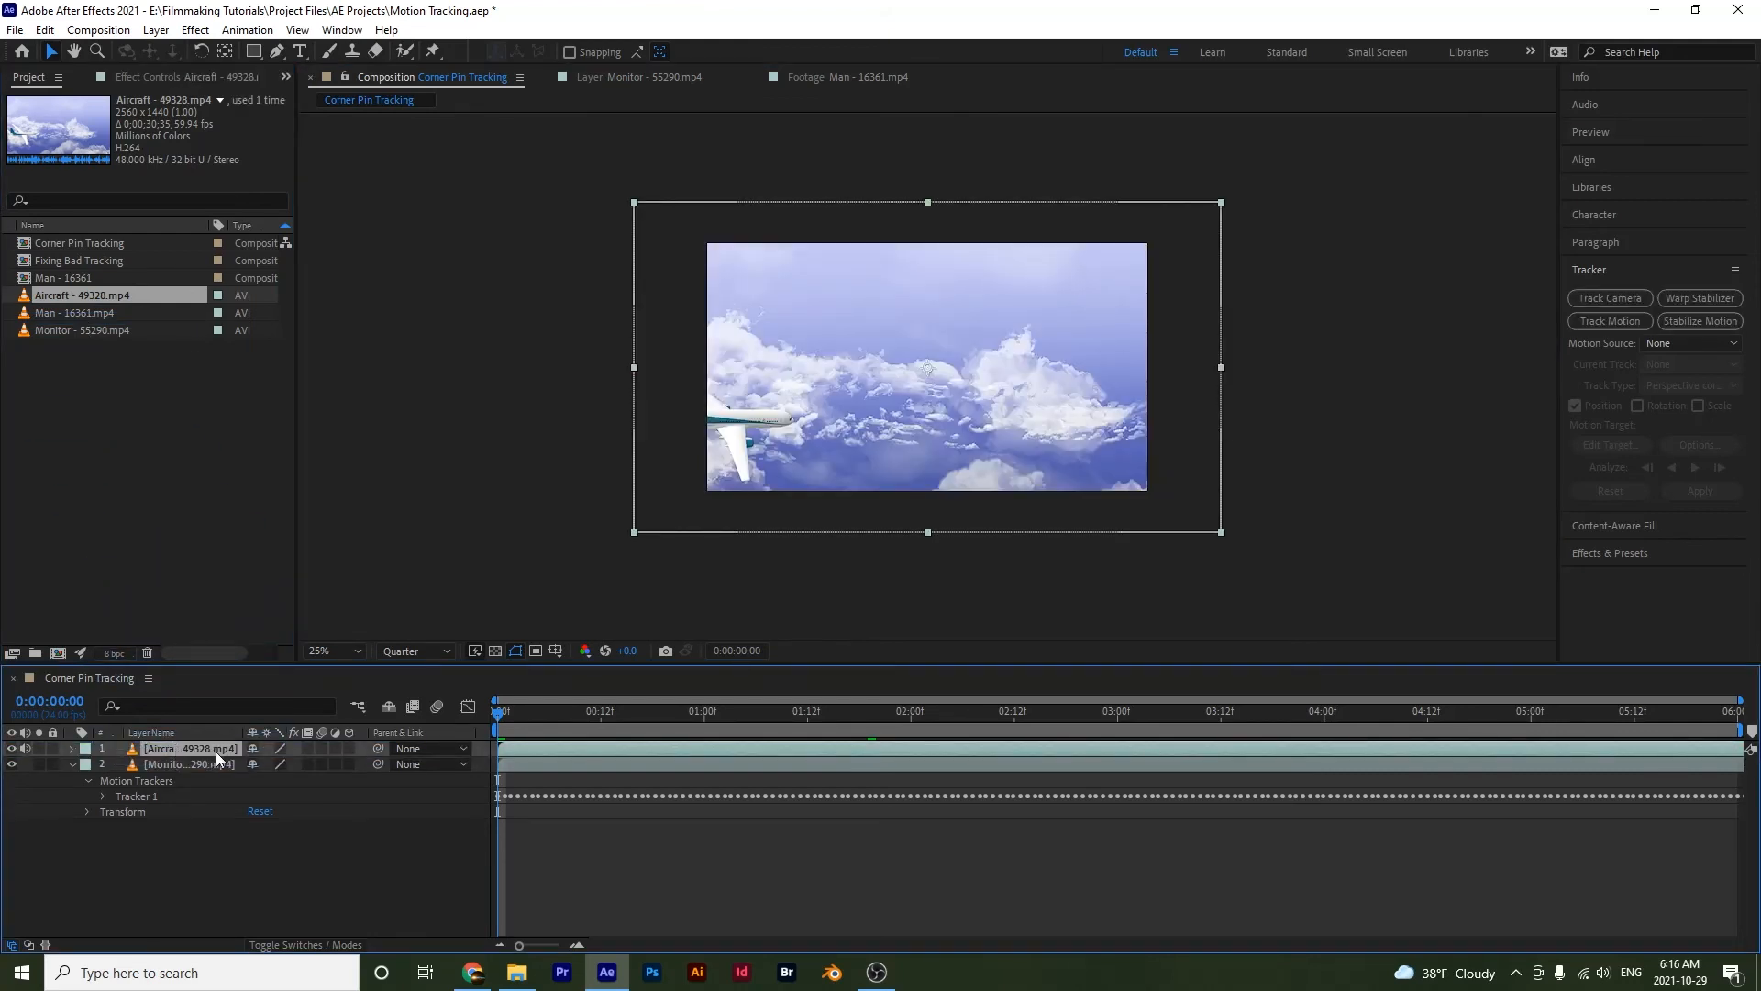
- Set Tracker 1's motion target to the Aircraft - 49328.mp4 layer and apply the corner pin tracking to it
click(596, 77)
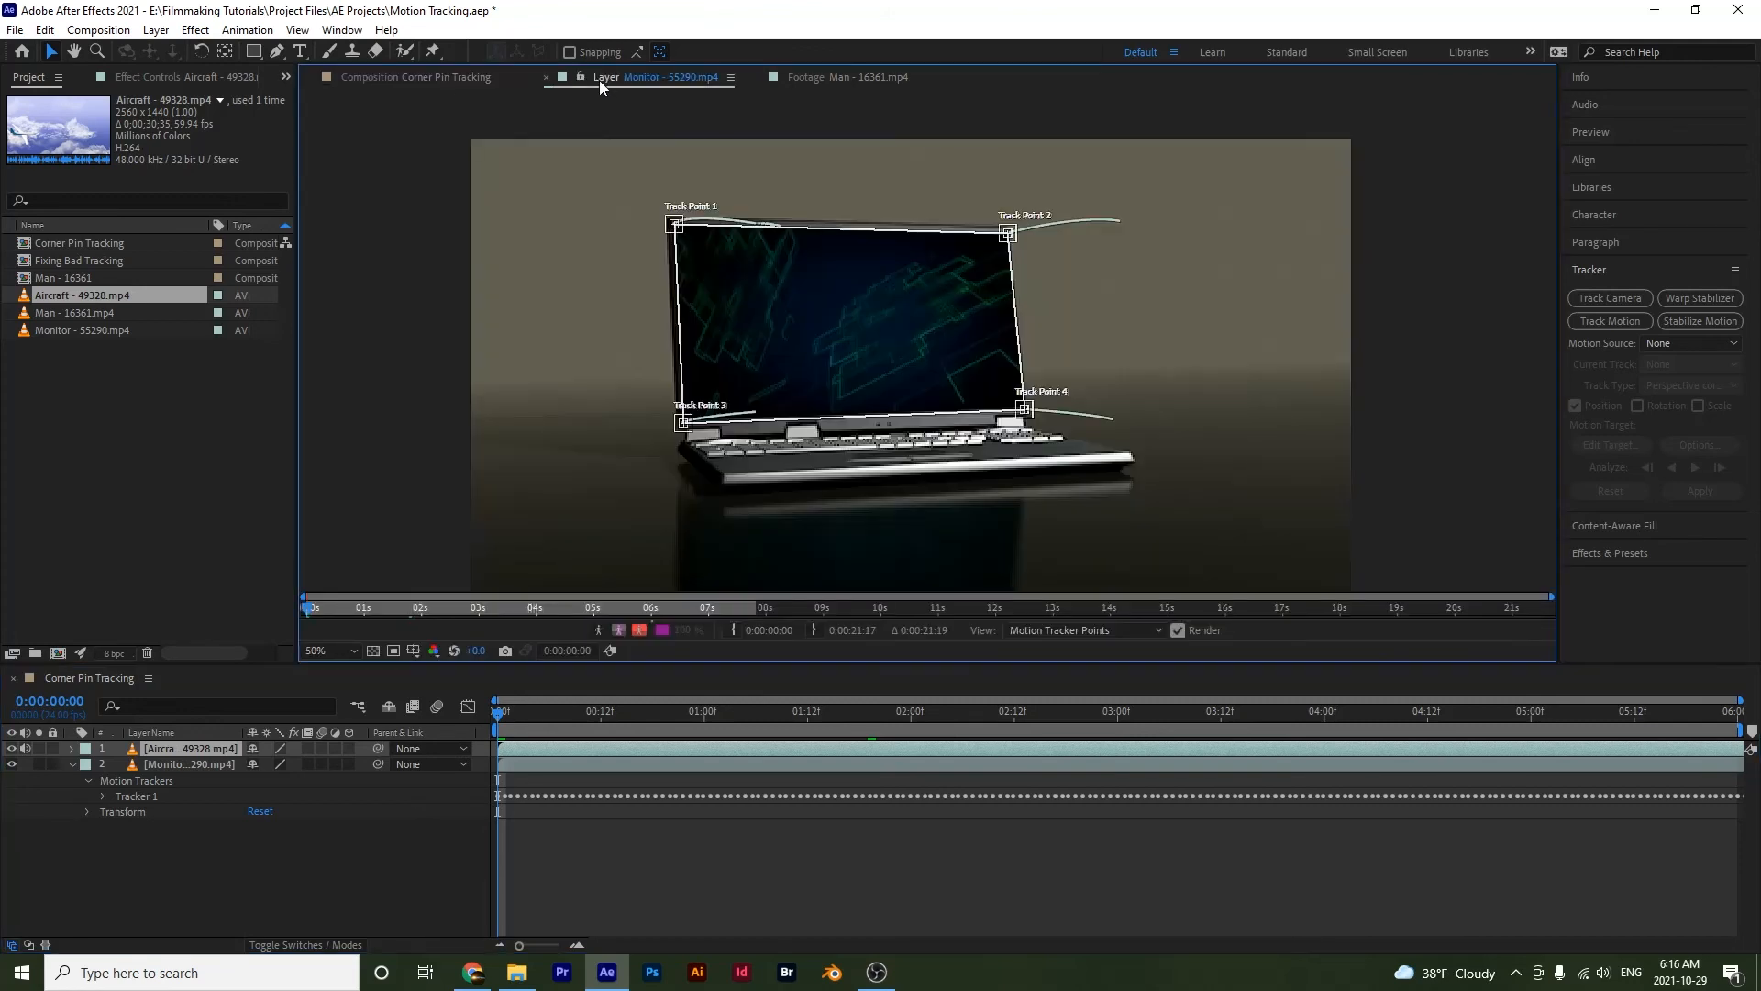
click(177, 763)
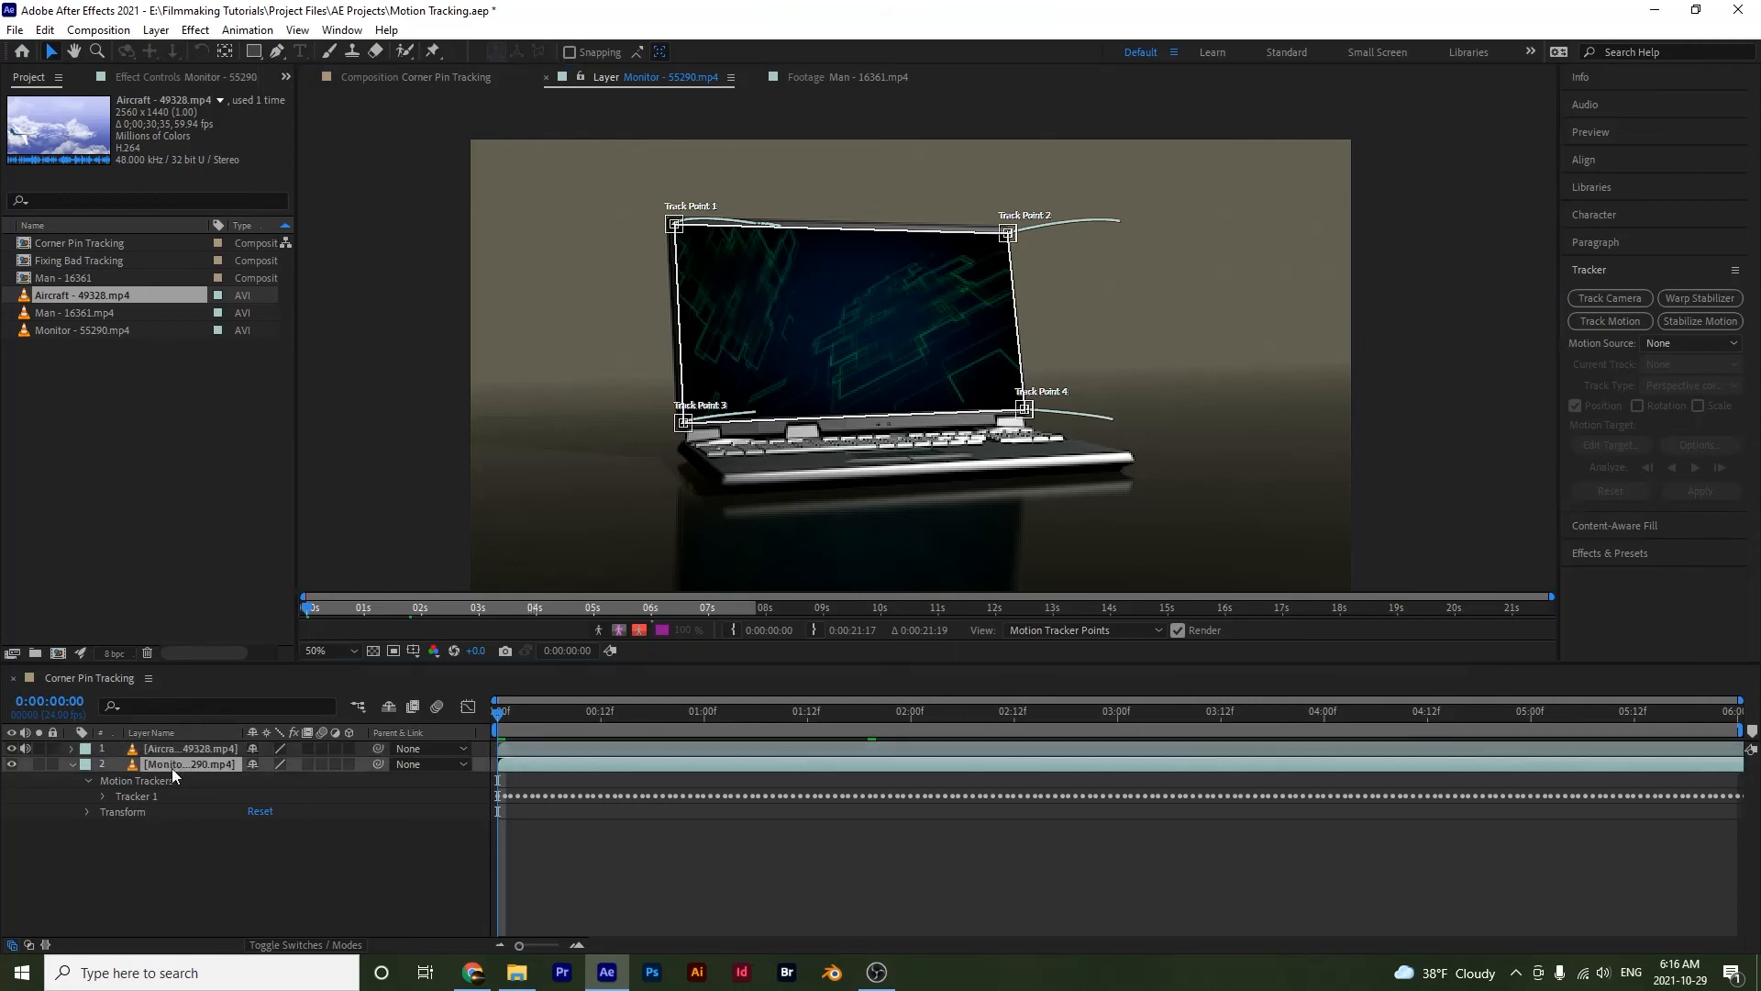
click(144, 796)
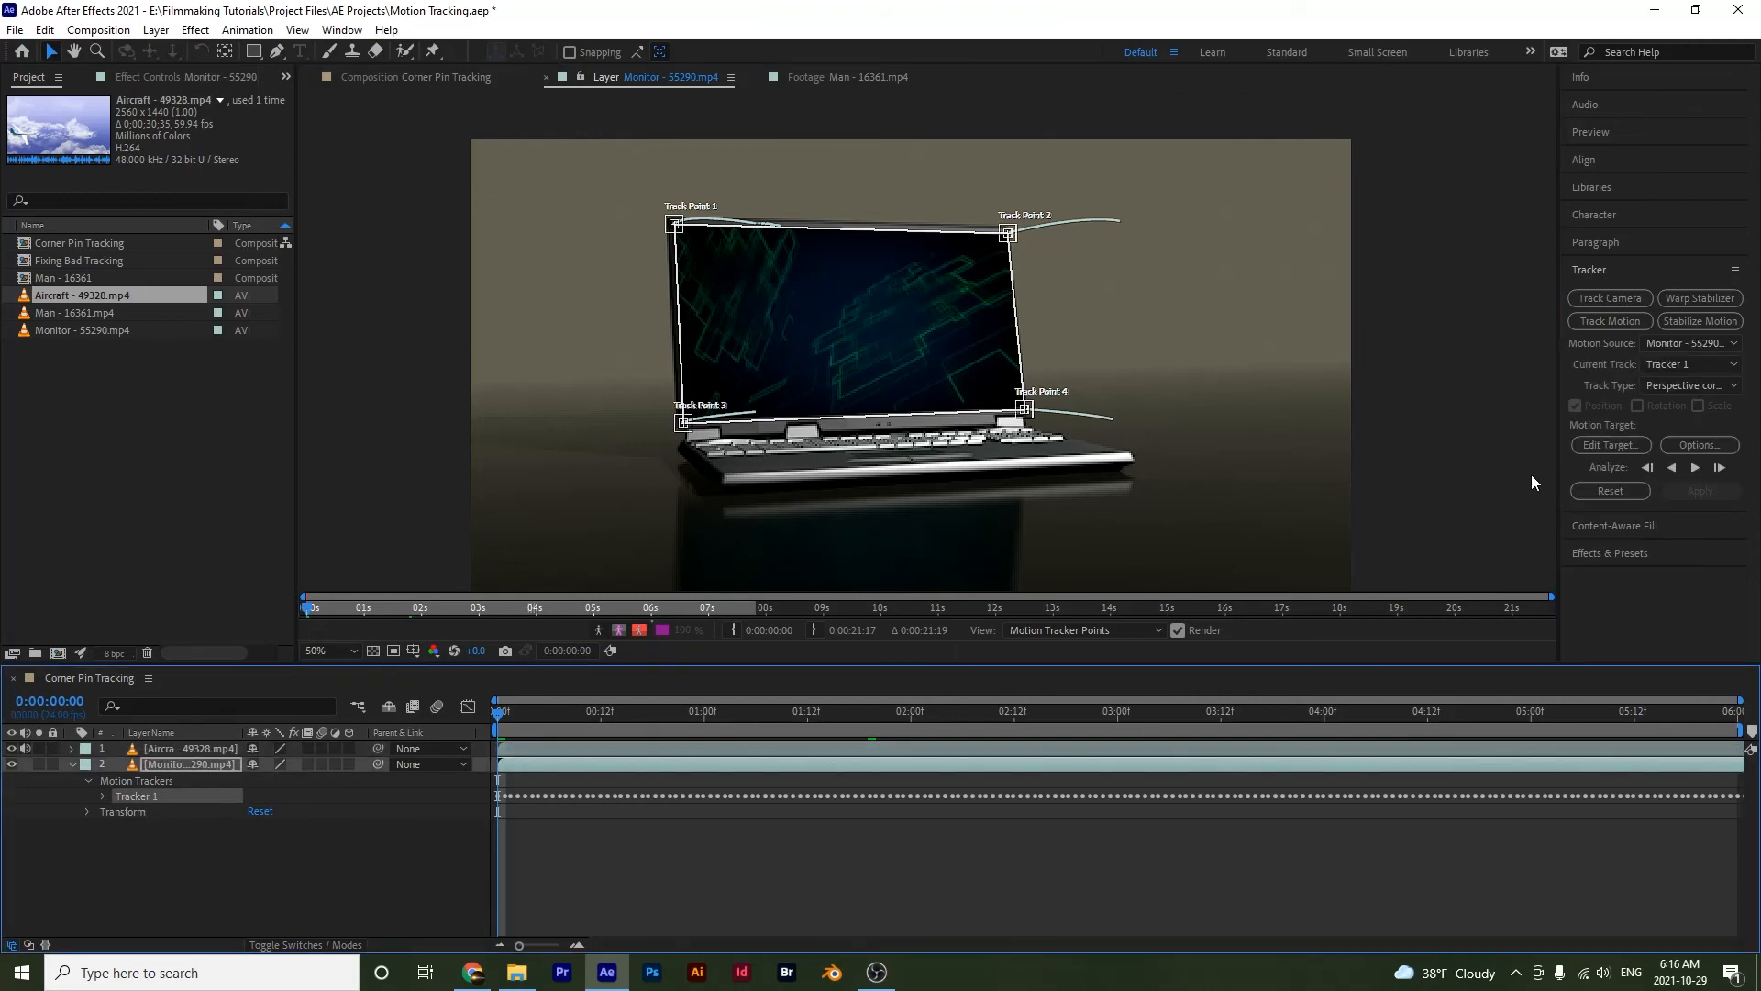
click(1602, 446)
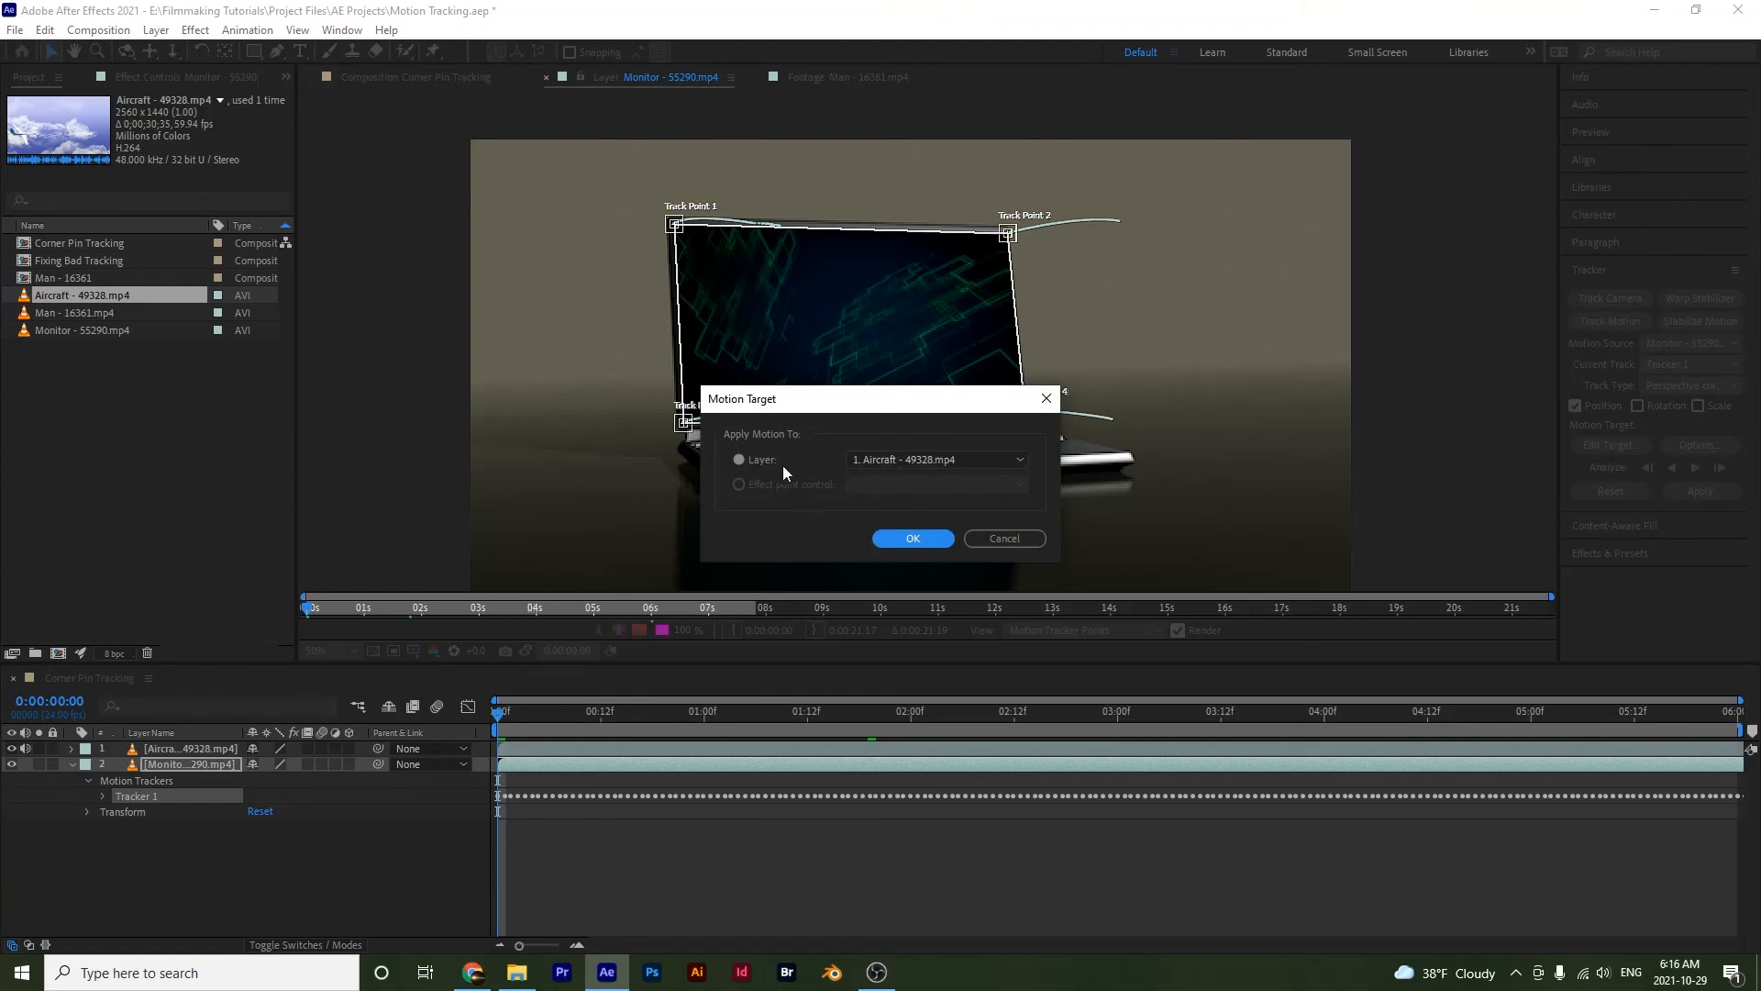
click(912, 537)
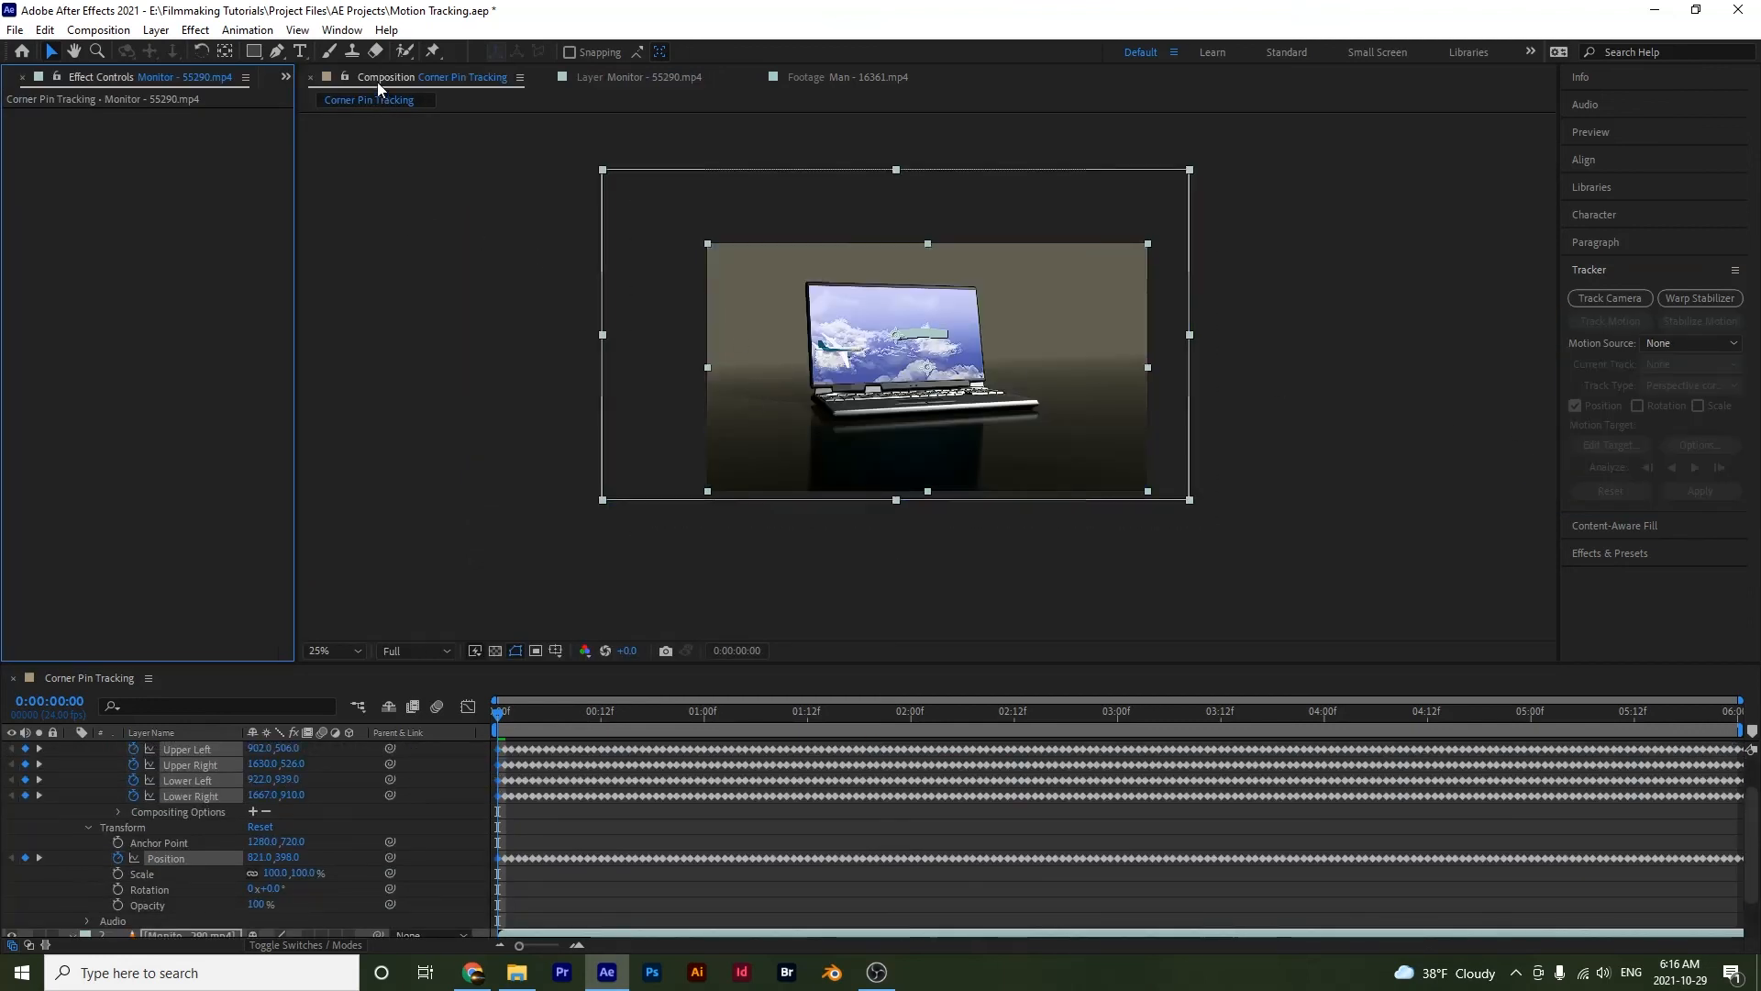
- Preview the aircraft footage pinned to the laptop screen and examine the Aircraft layer's Corner Pin keyframes
key(period)
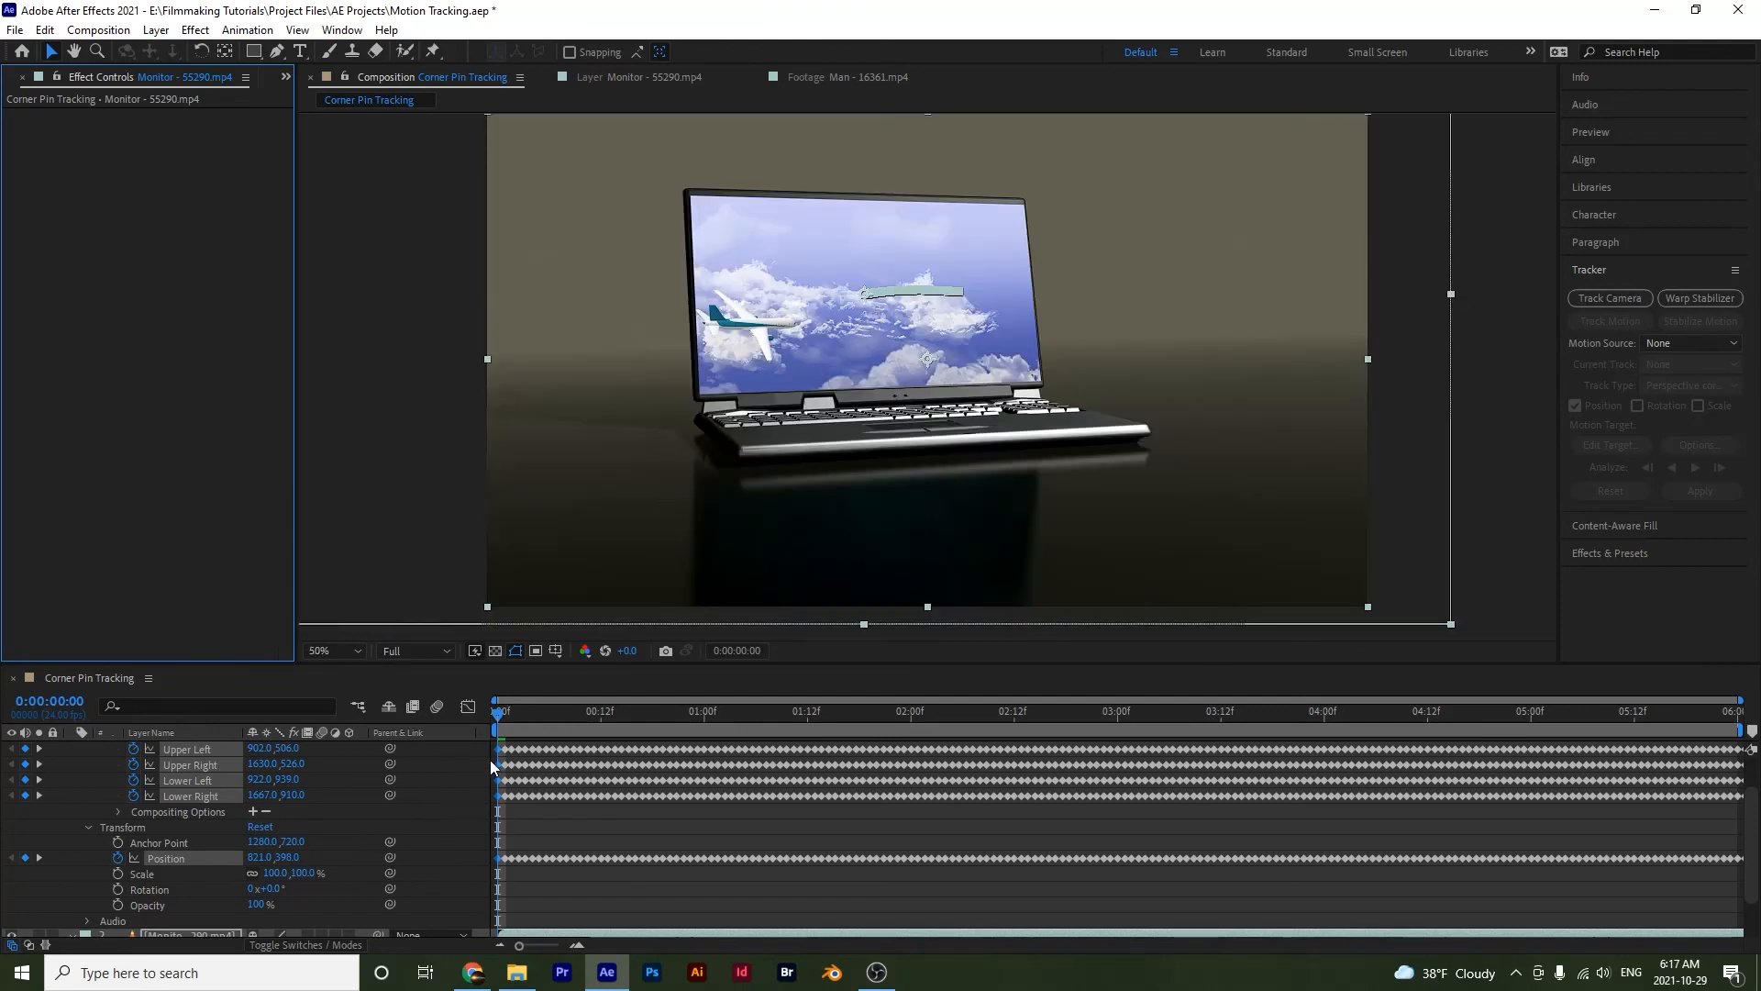
key(space)
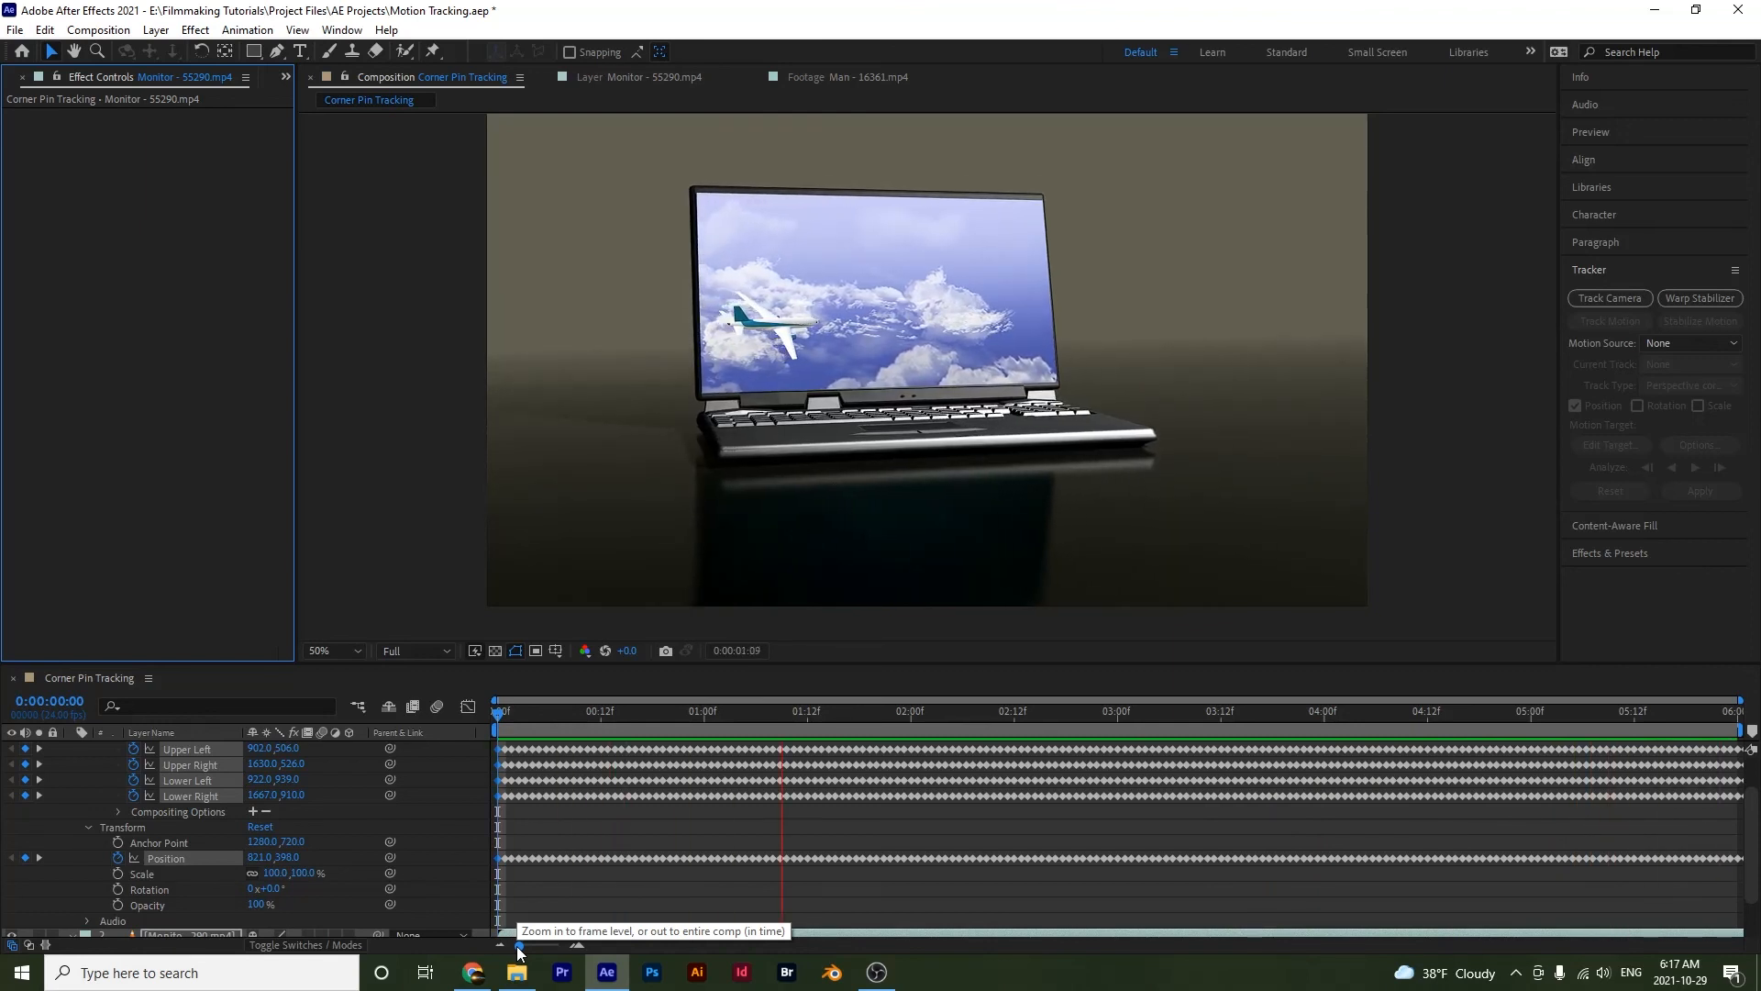
key(space)
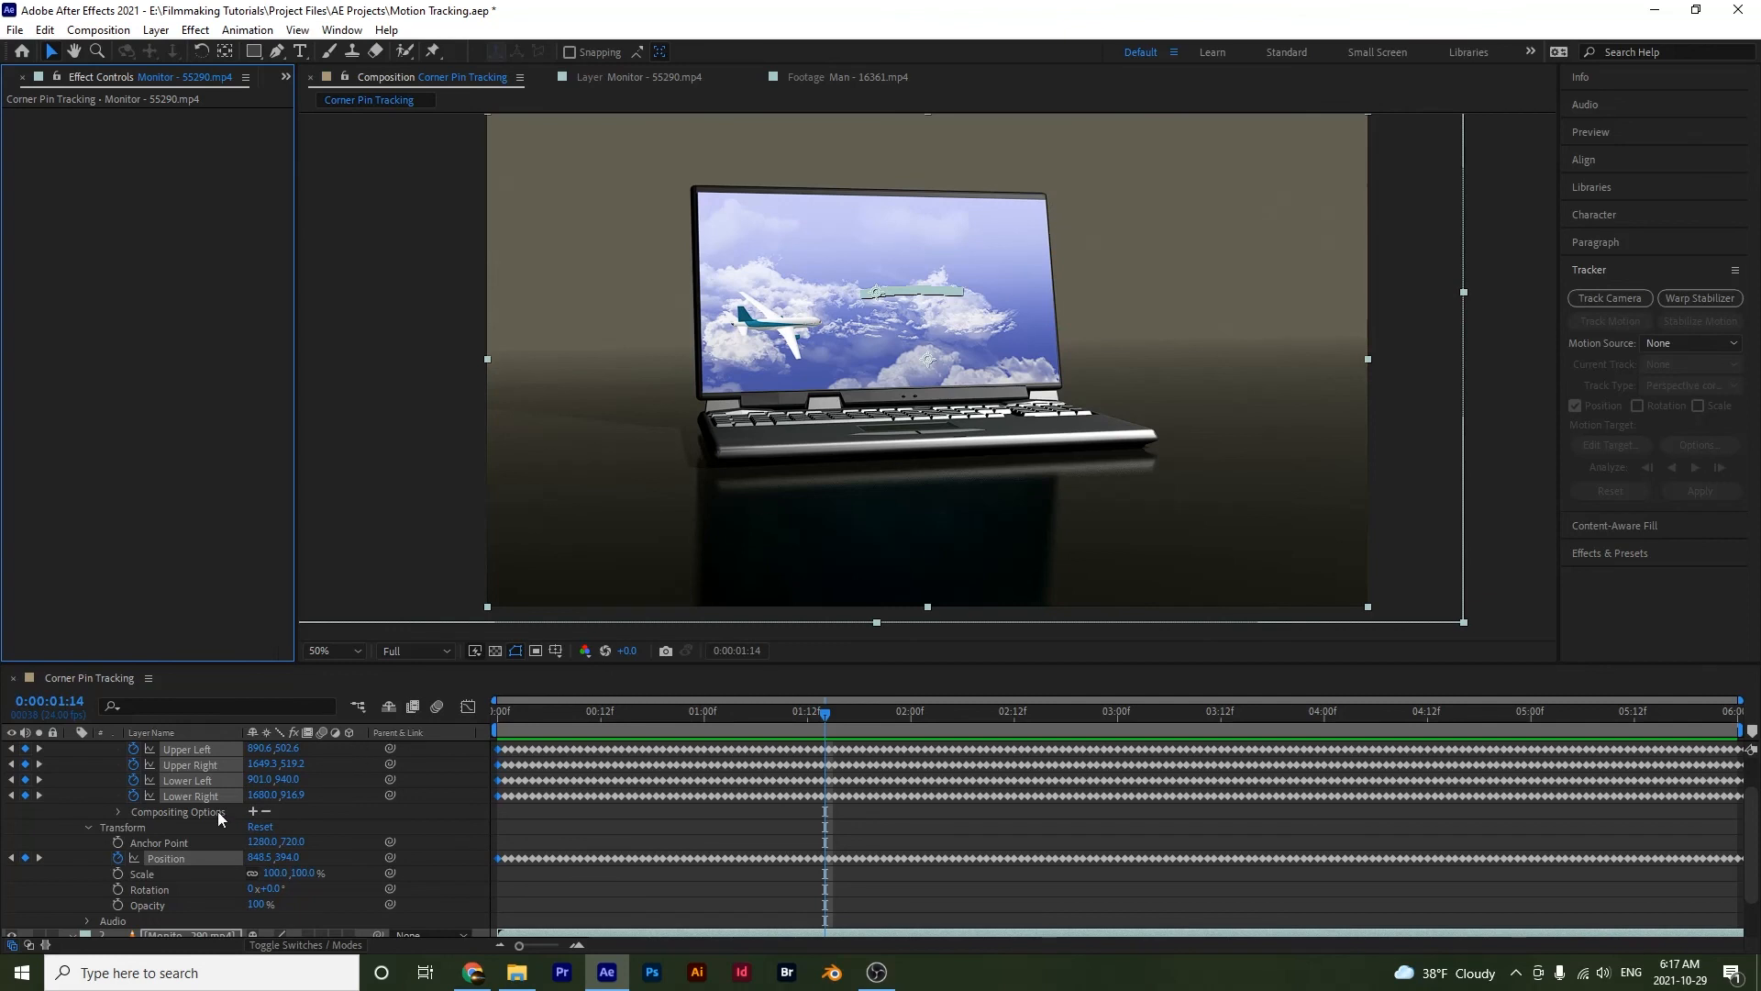
scroll(217, 810, up, 2)
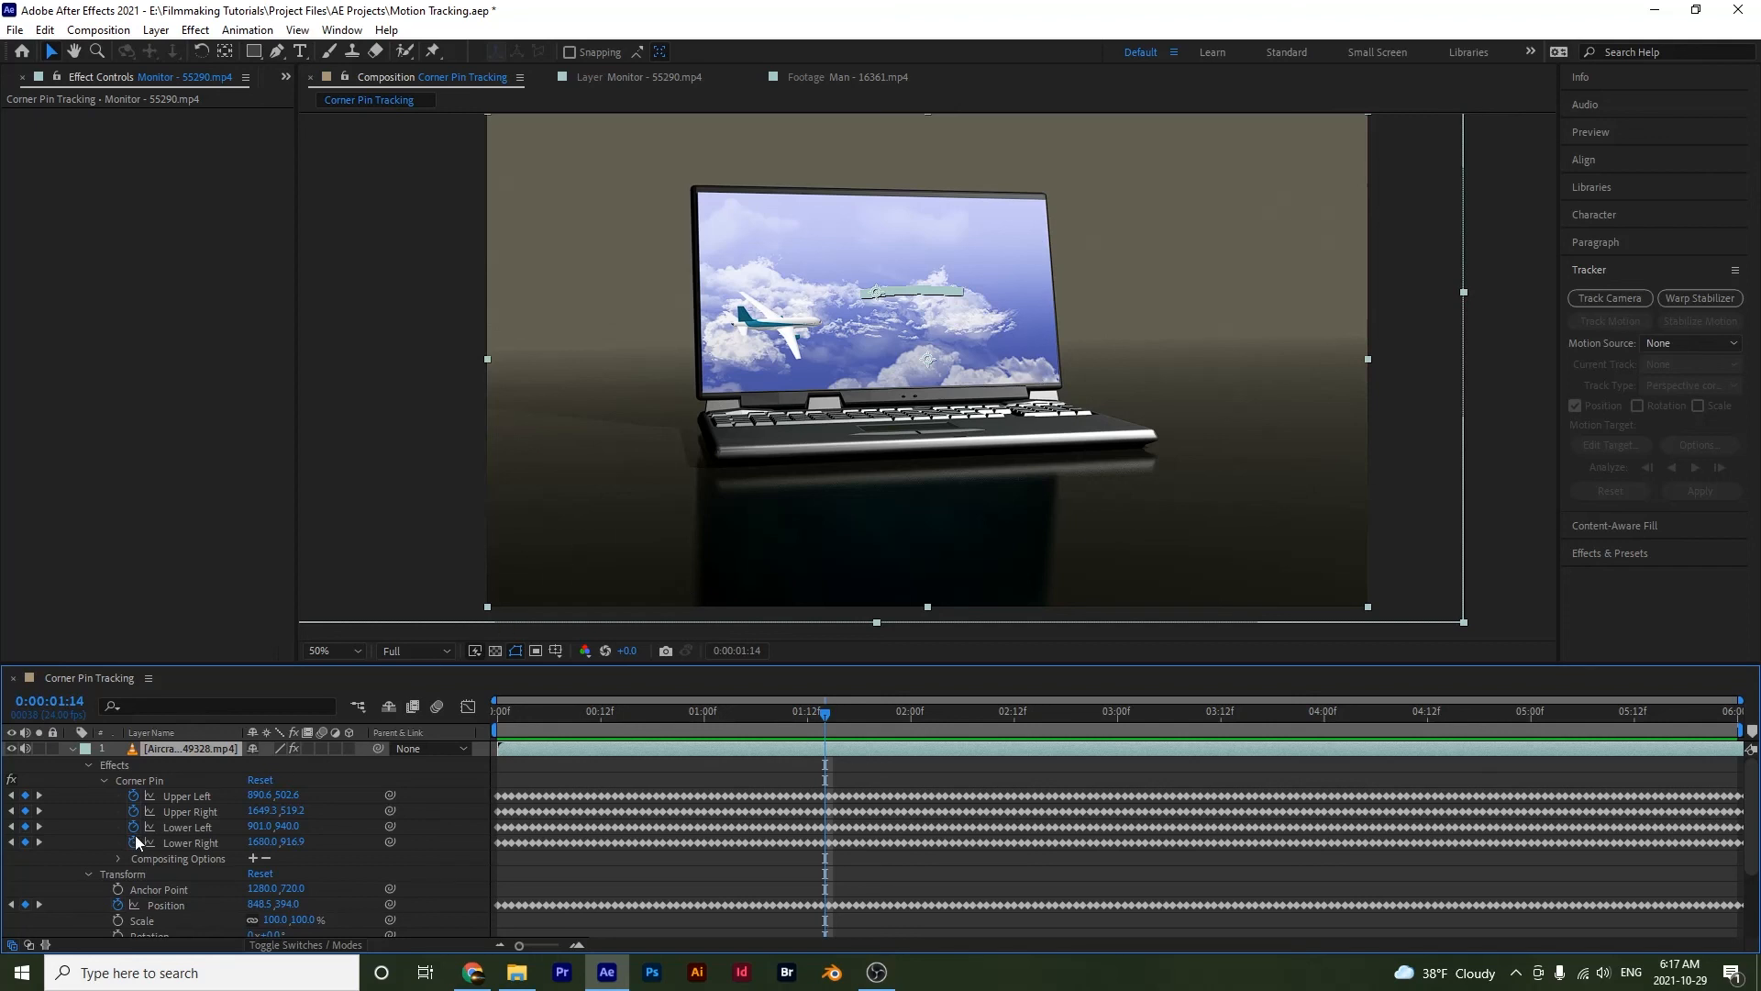
- Select the Aircraft layer's Corner Pin effect to show its pins, and search Effects & Presets for "corner" to locate Corner Pin under Distort
click(142, 781)
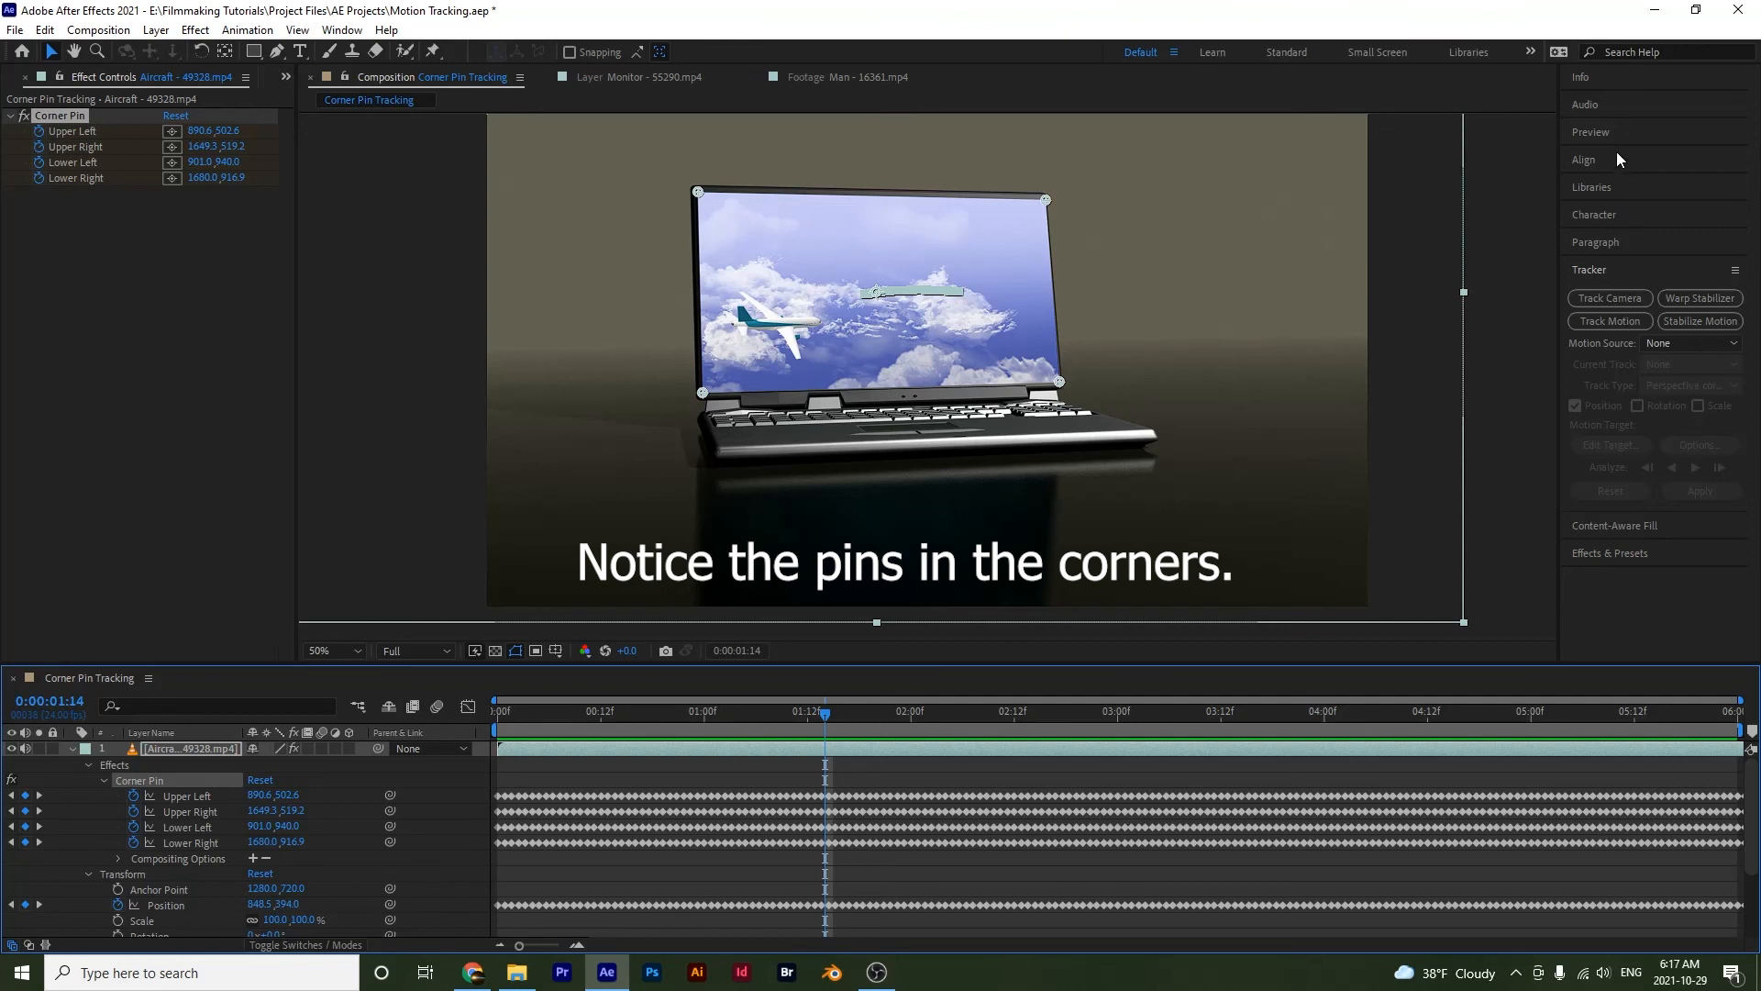
click(1604, 268)
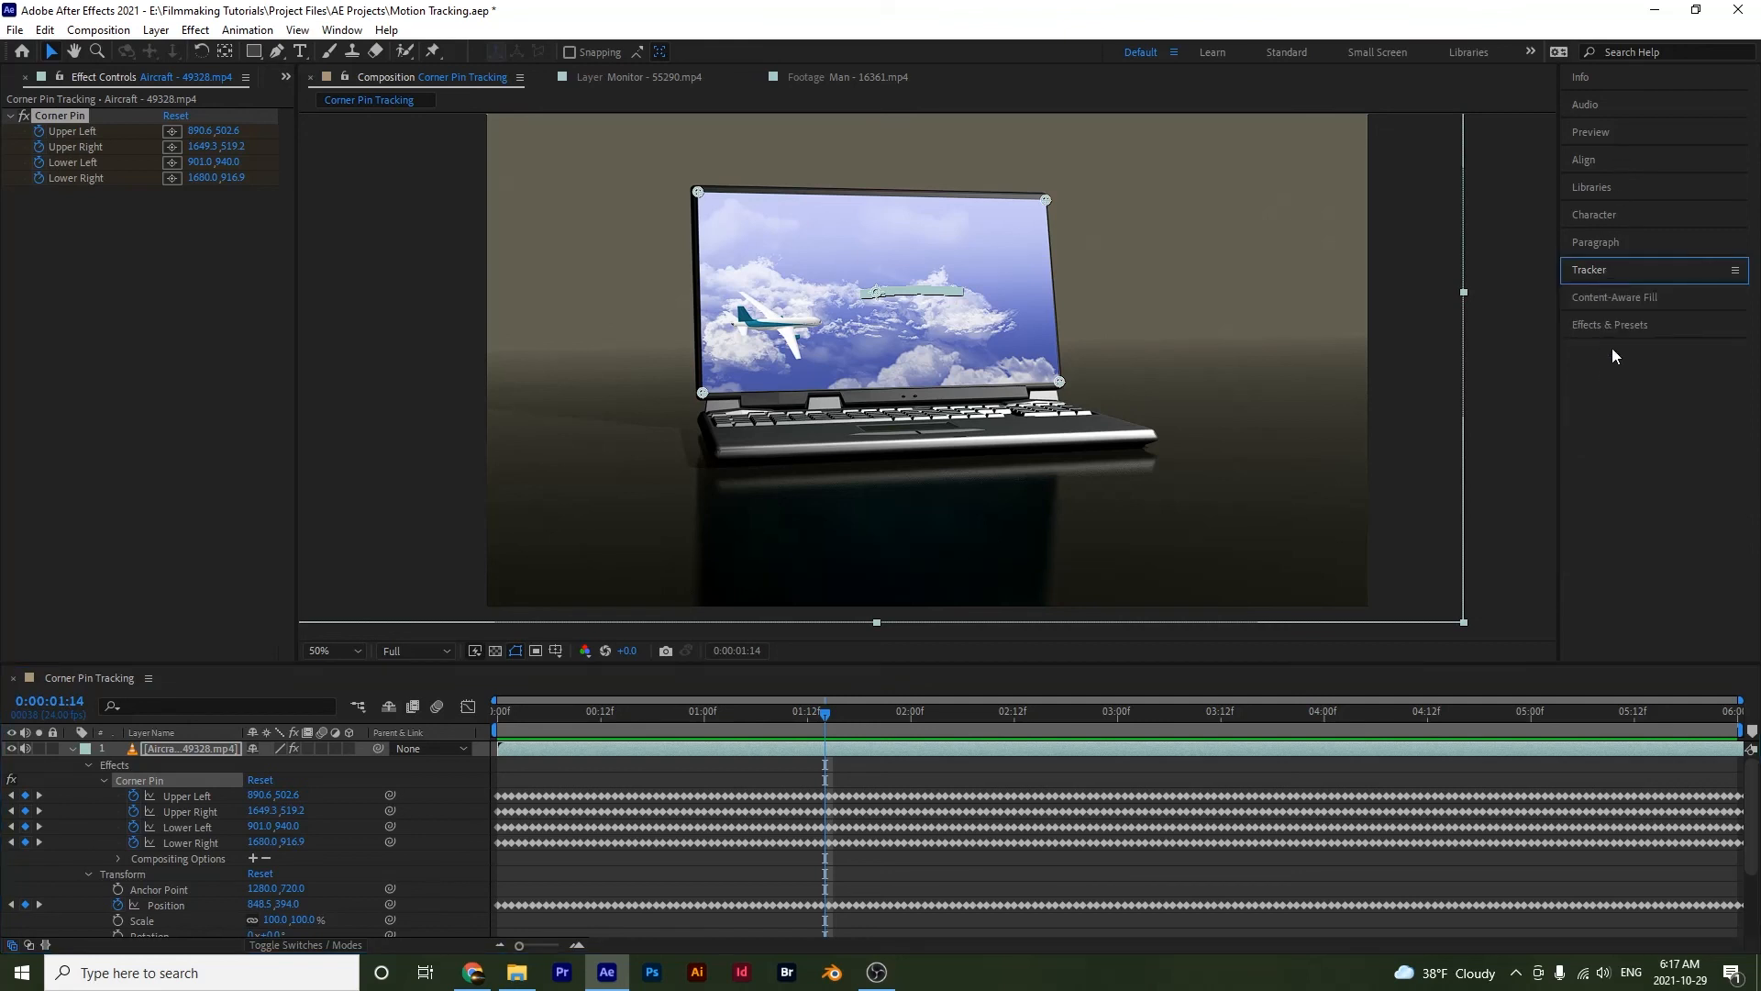
click(1628, 324)
click(1601, 350)
text(corner)
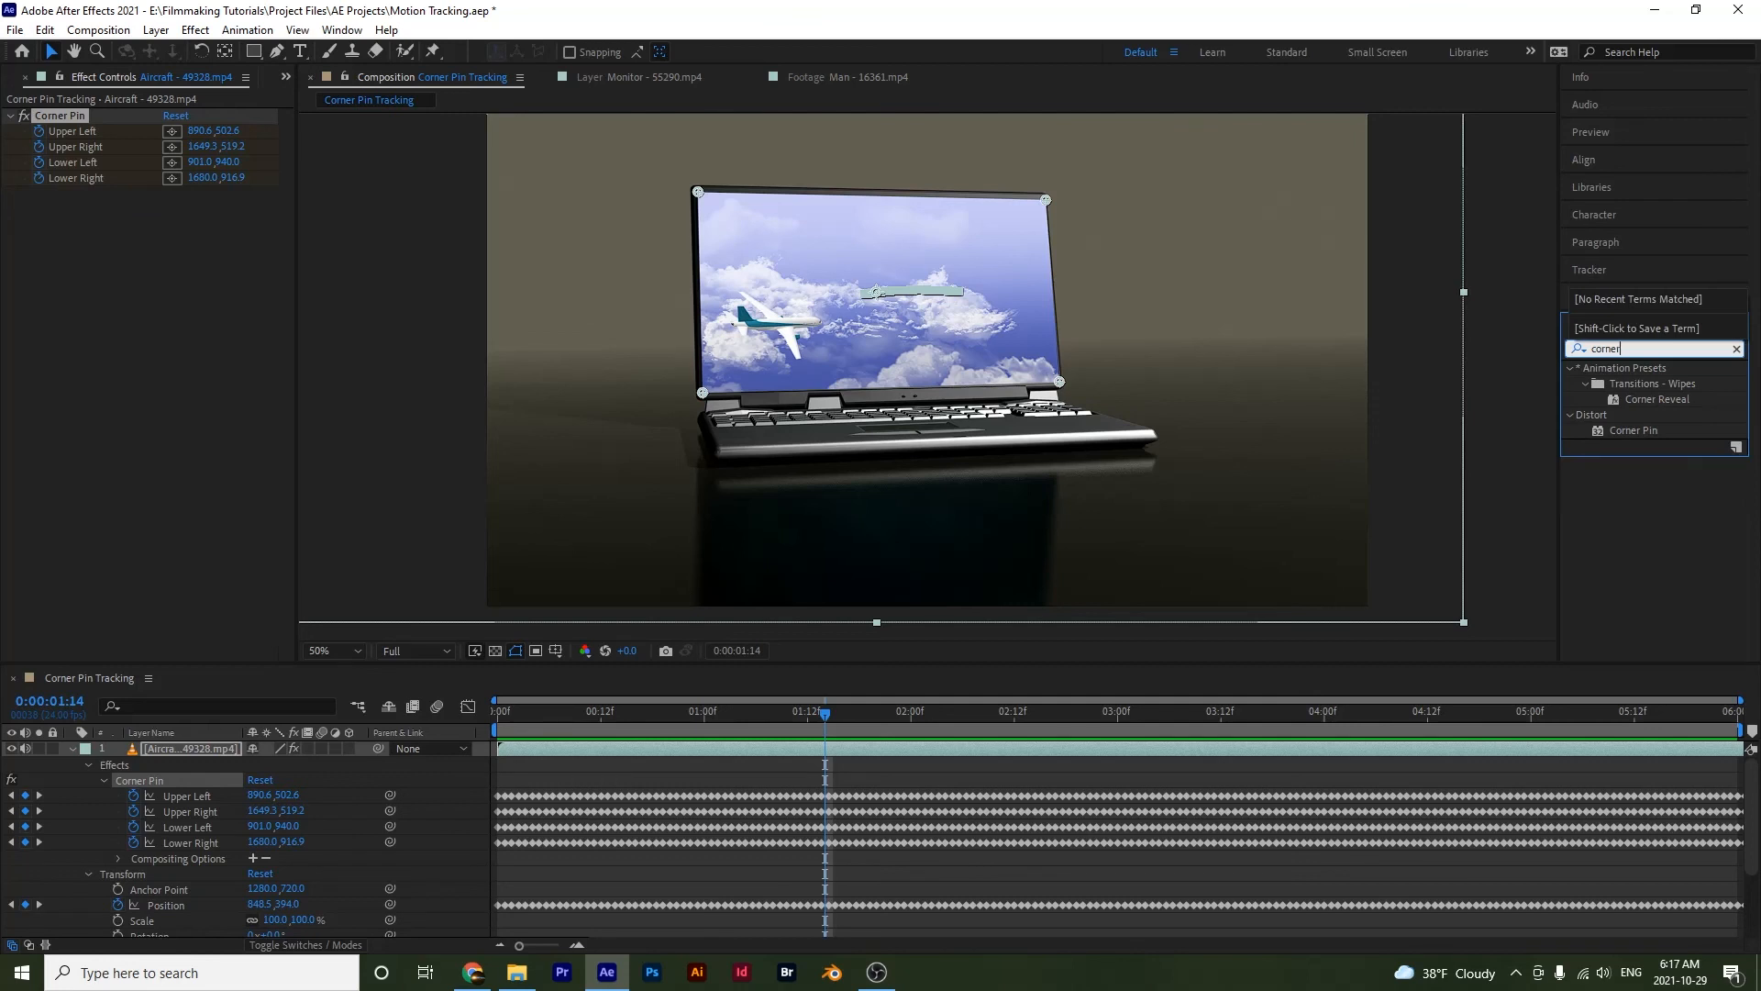
click(1651, 430)
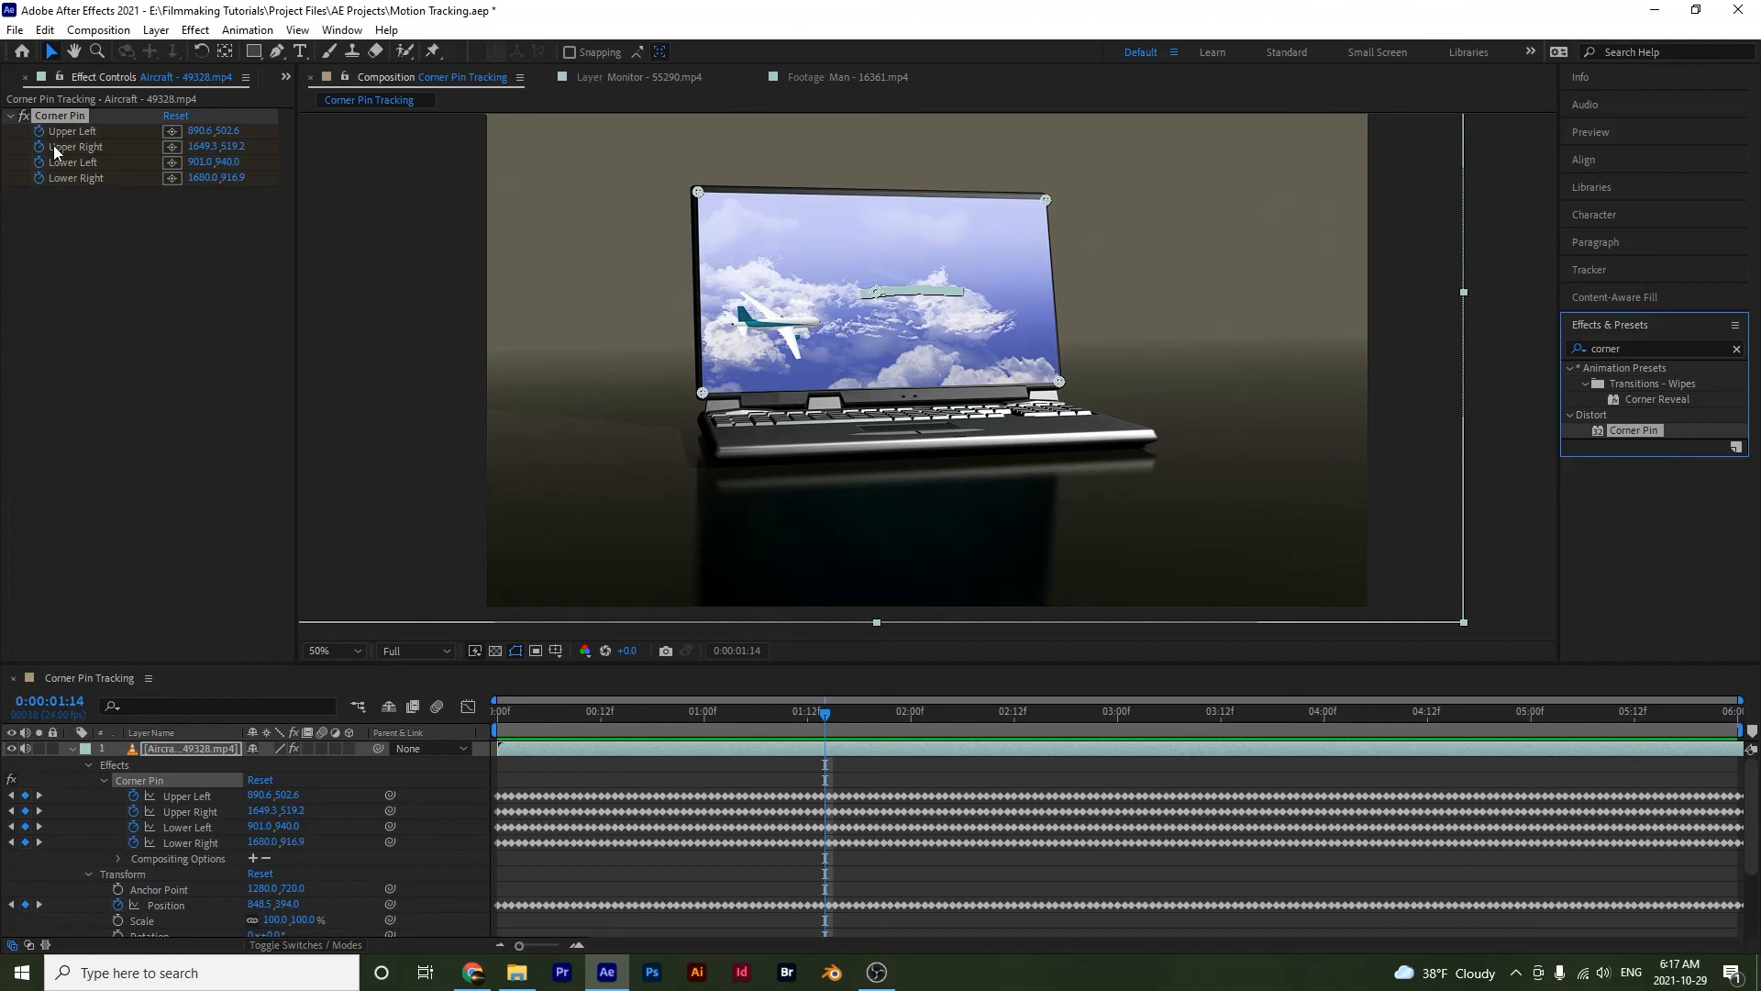
- Compare the Aircraft layer's four Corner Pin corner properties with Track Points 1 to 4 of Tracker 1 on the Monitor layer
click(191, 795)
click(185, 811)
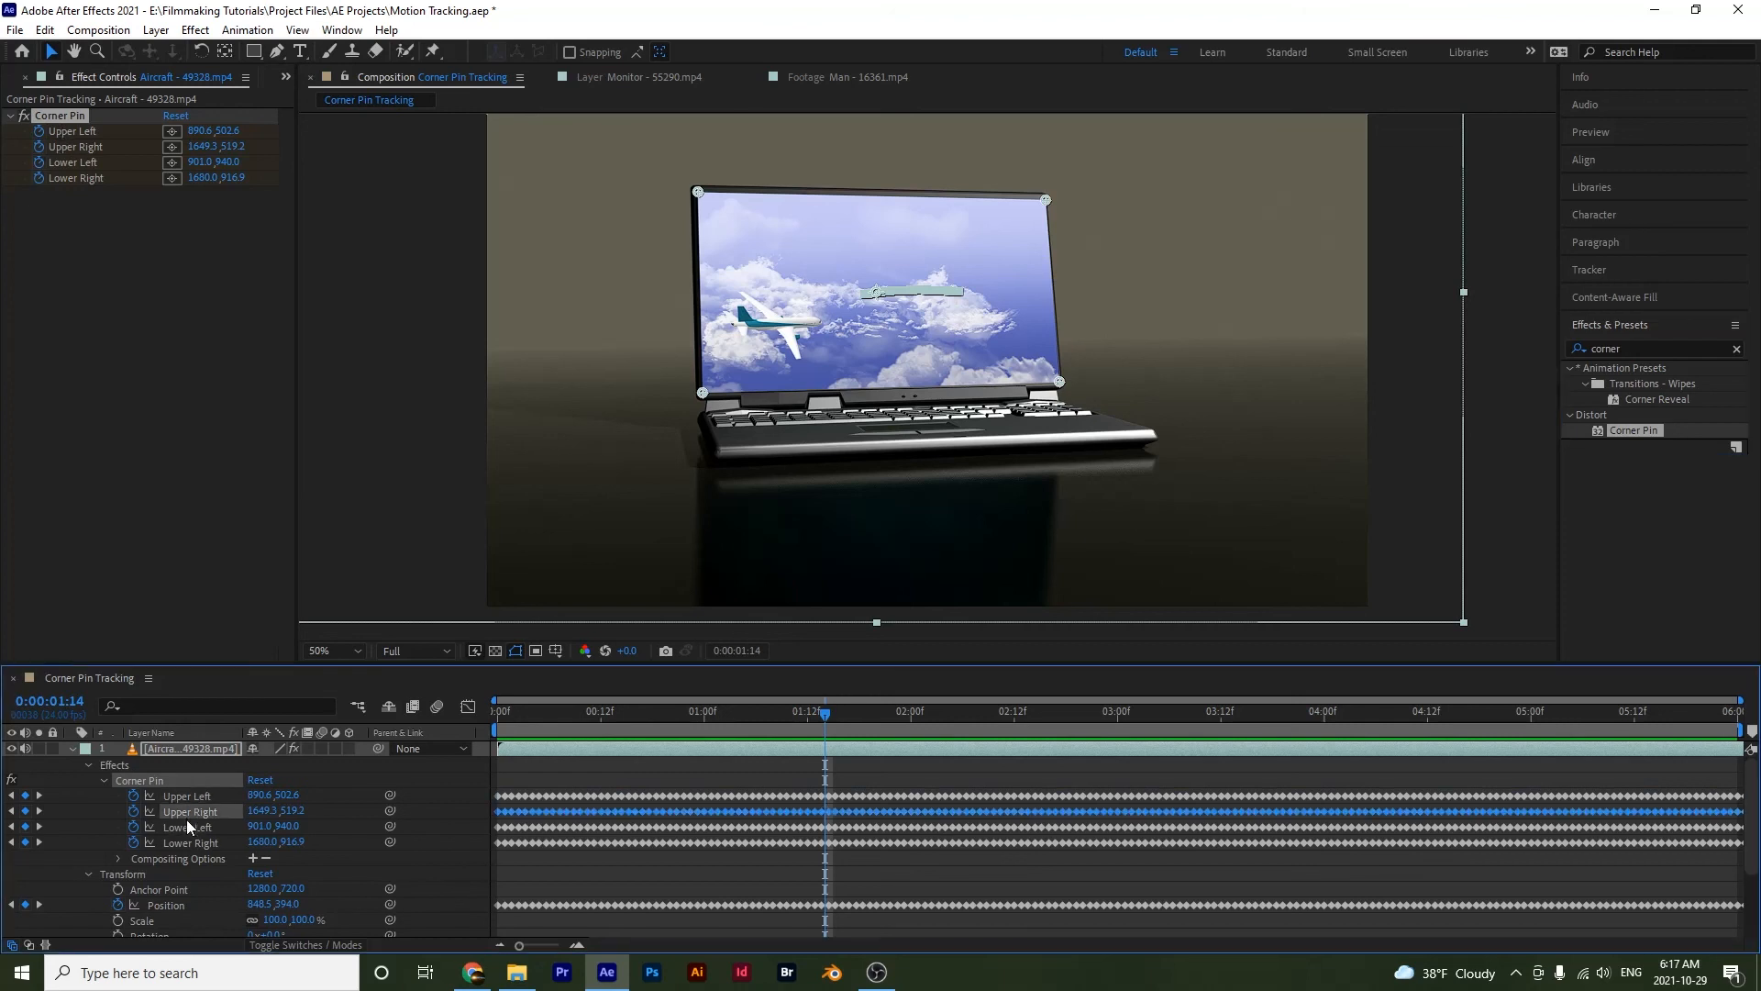
click(185, 827)
click(188, 842)
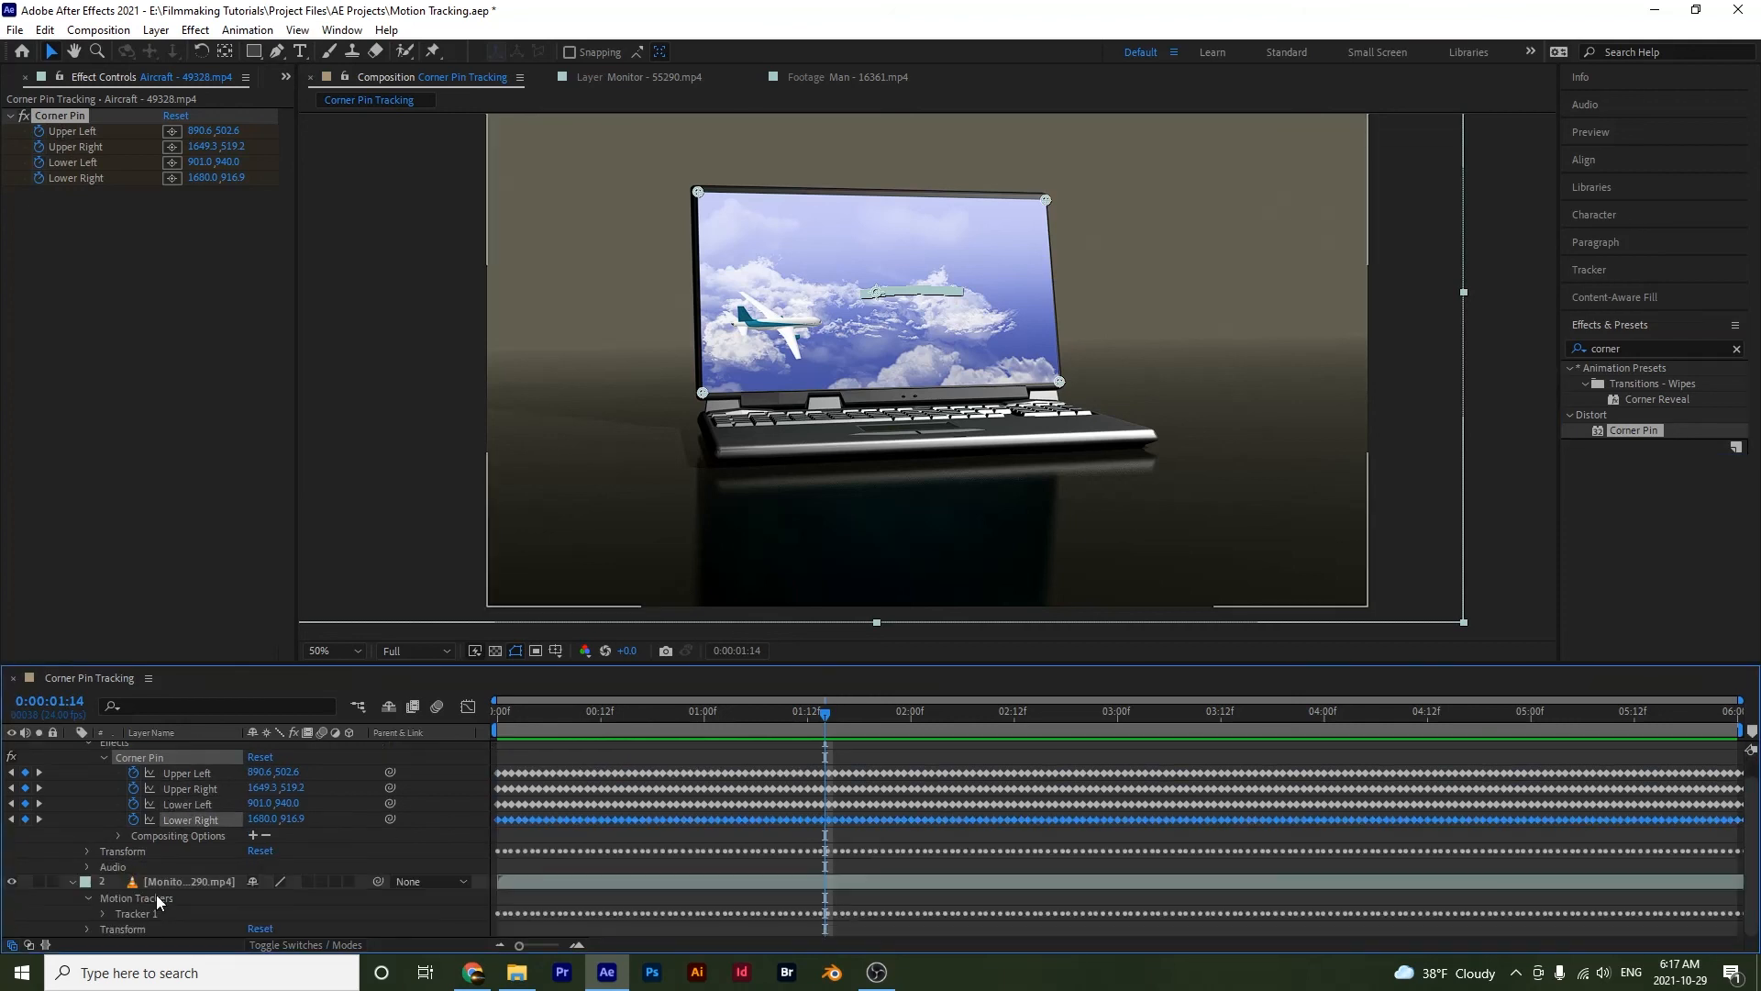
click(103, 914)
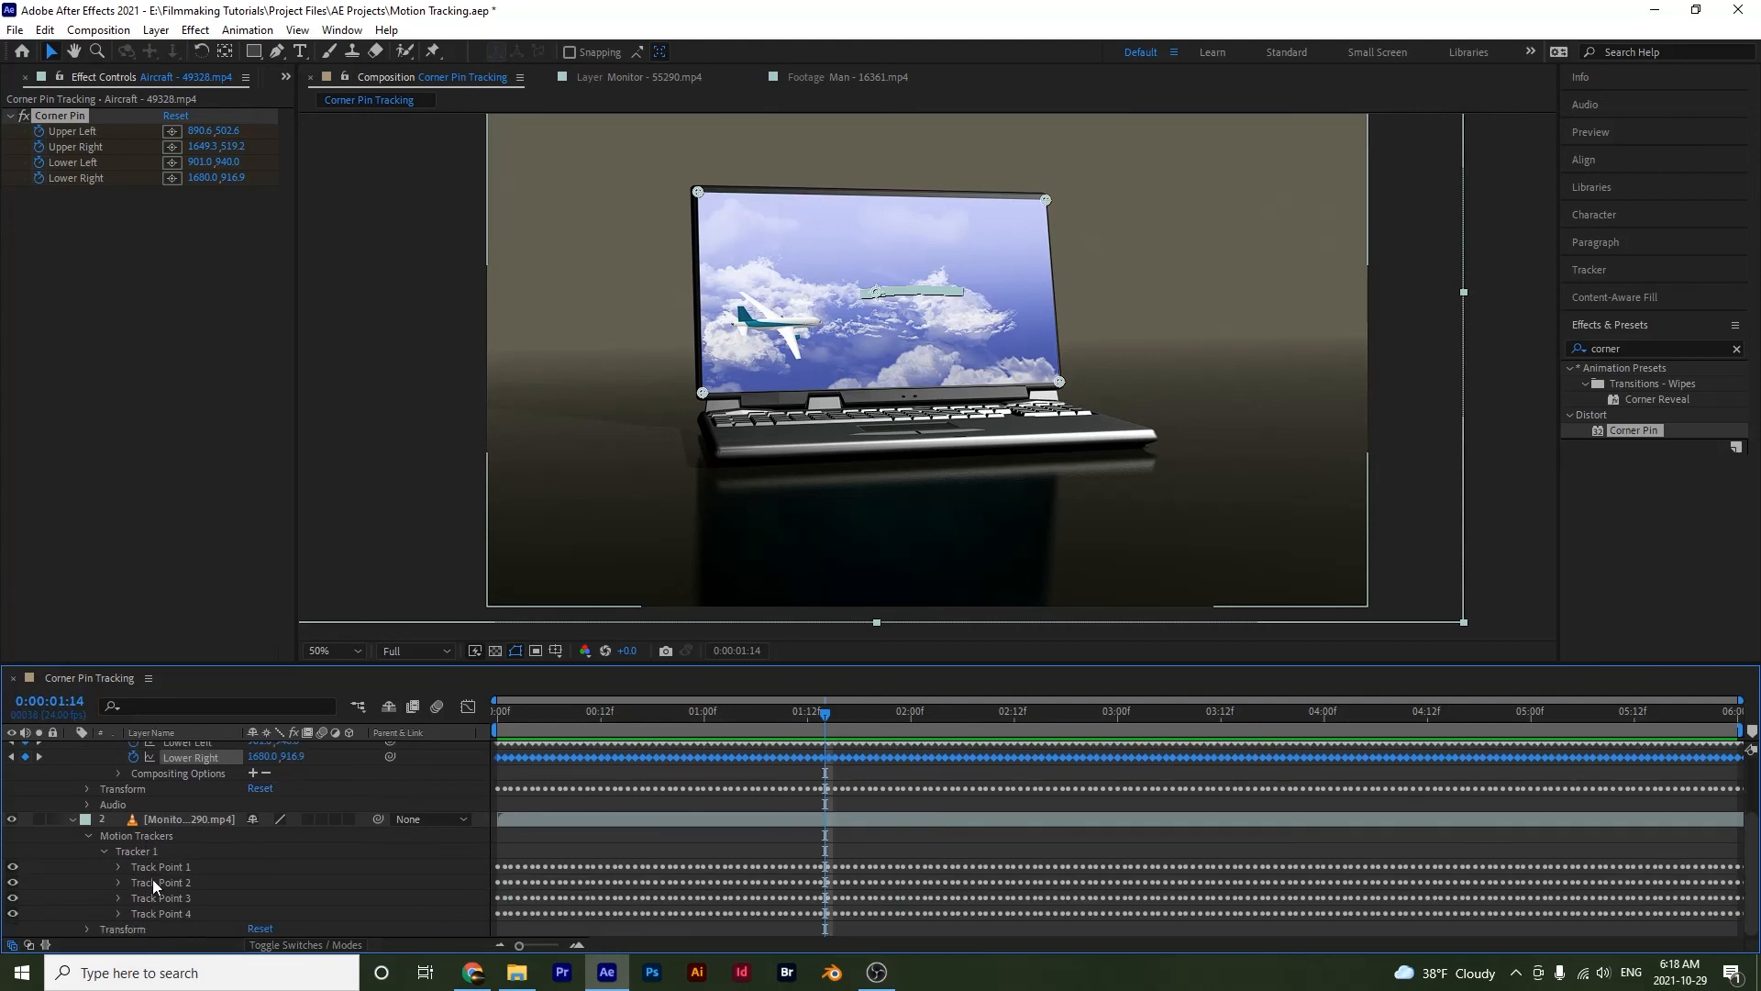
click(161, 868)
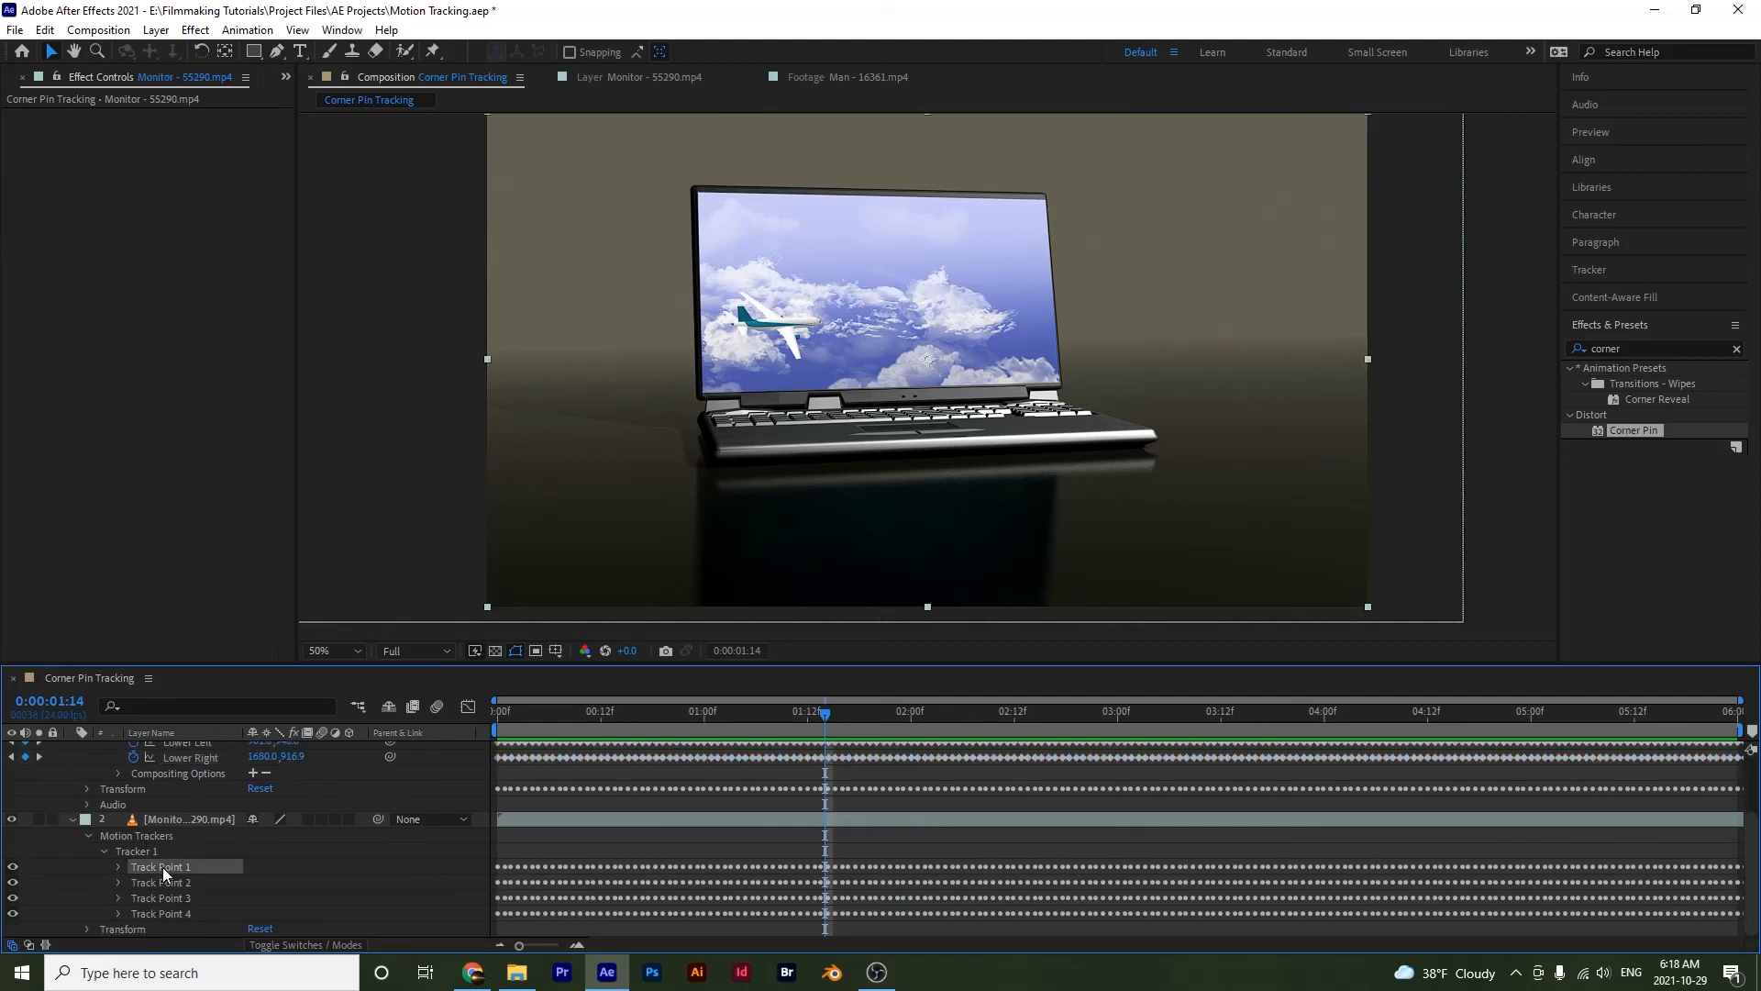
click(155, 882)
click(148, 898)
click(147, 913)
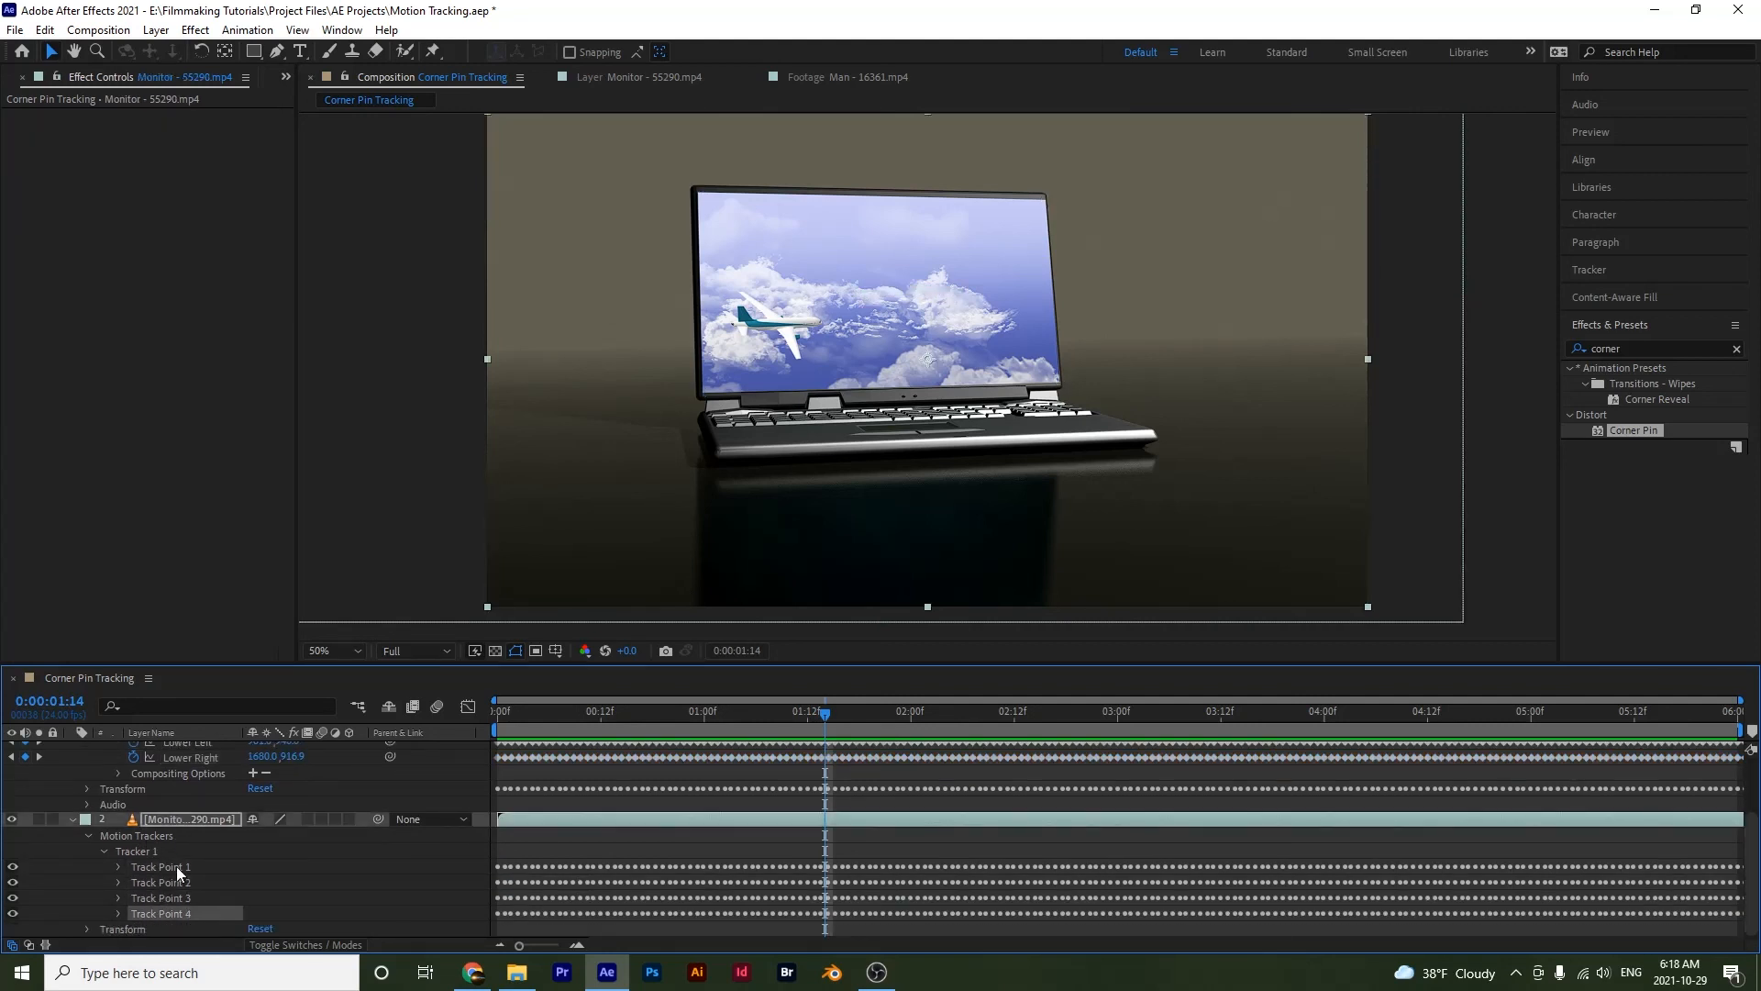
scroll(176, 866, up, 3)
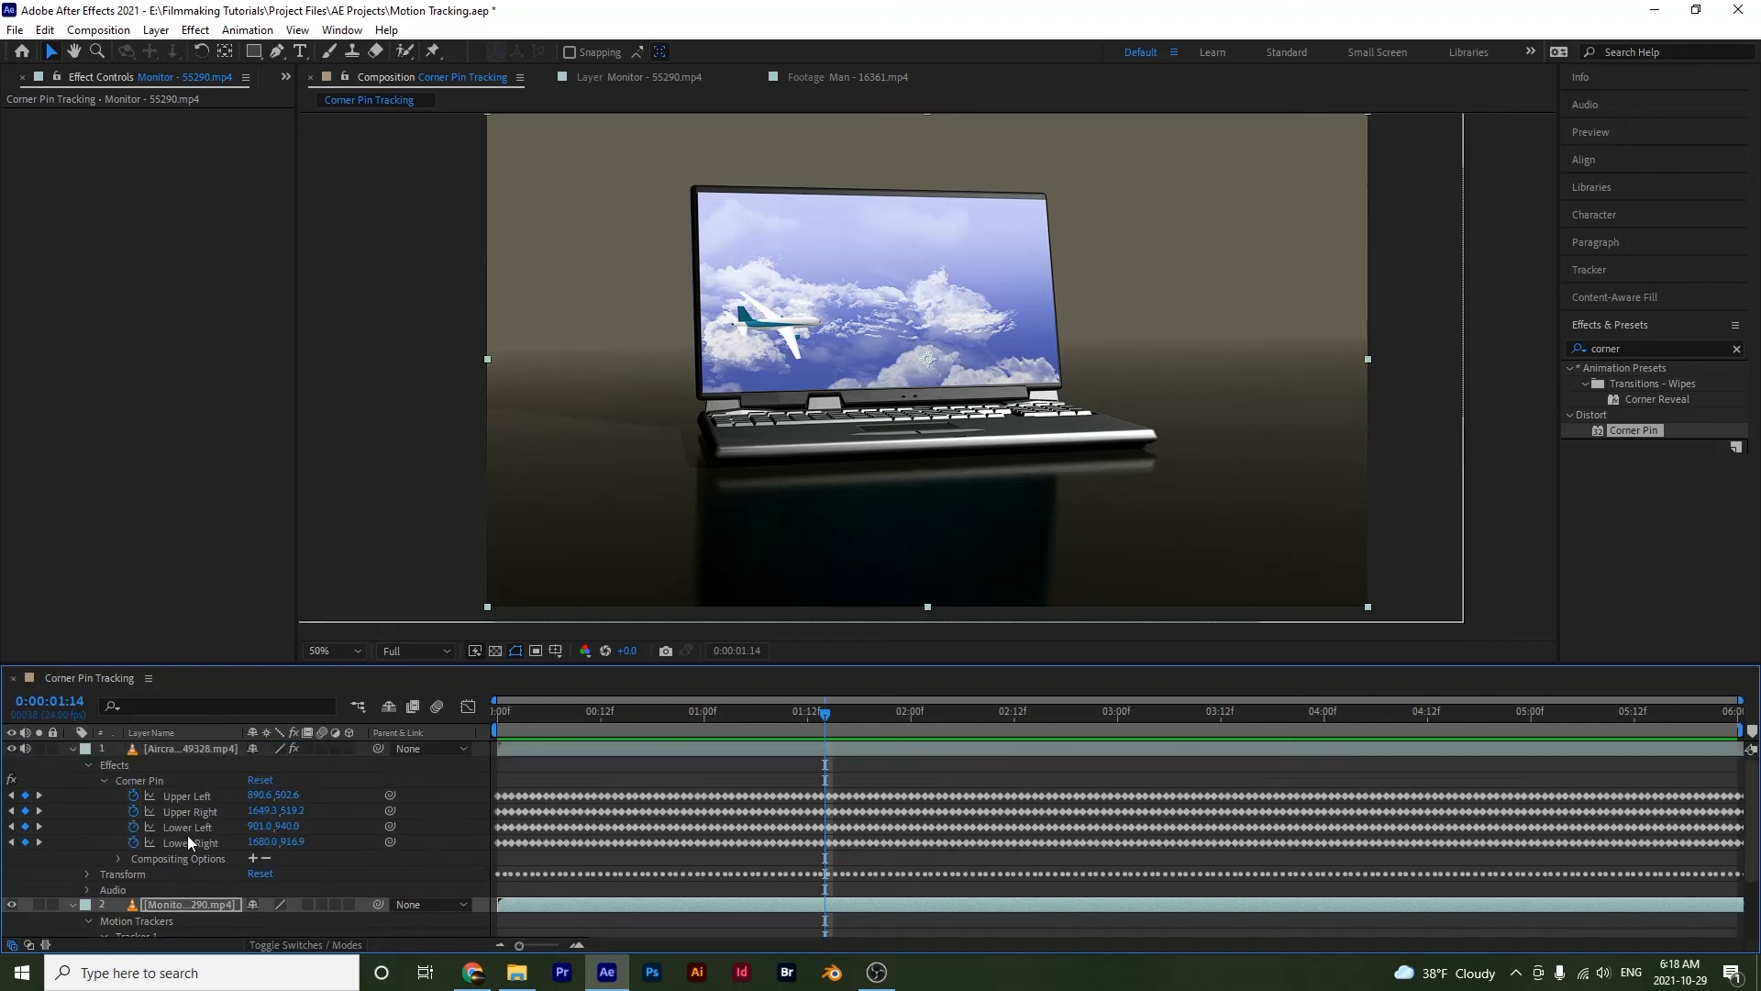